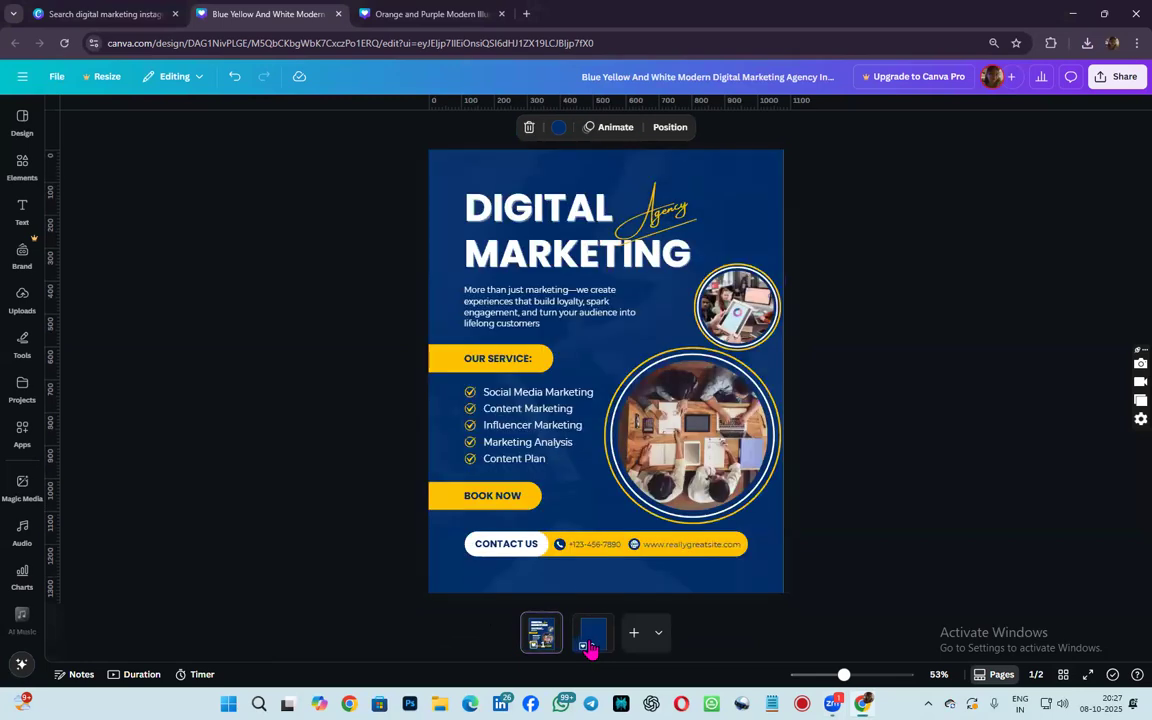
- Toggle the page thumbnails off and on again, and look through both pages of the design
left_click(556, 645)
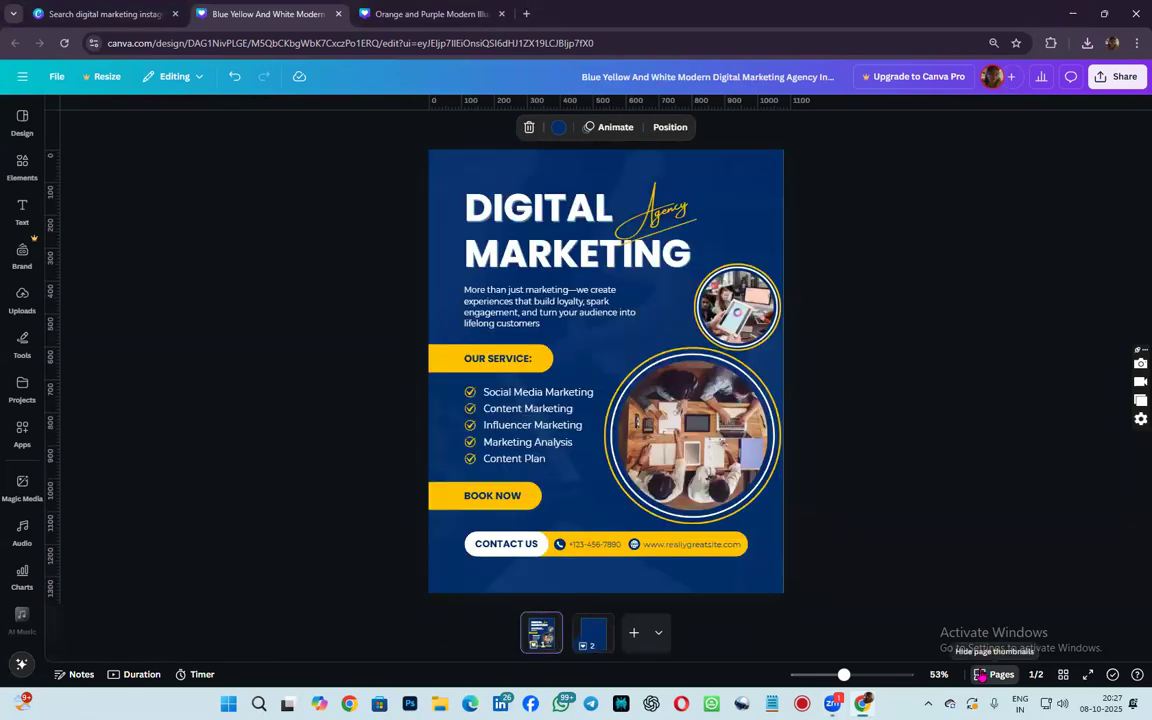
left_click(985, 674)
scroll(676, 480, "down", 5)
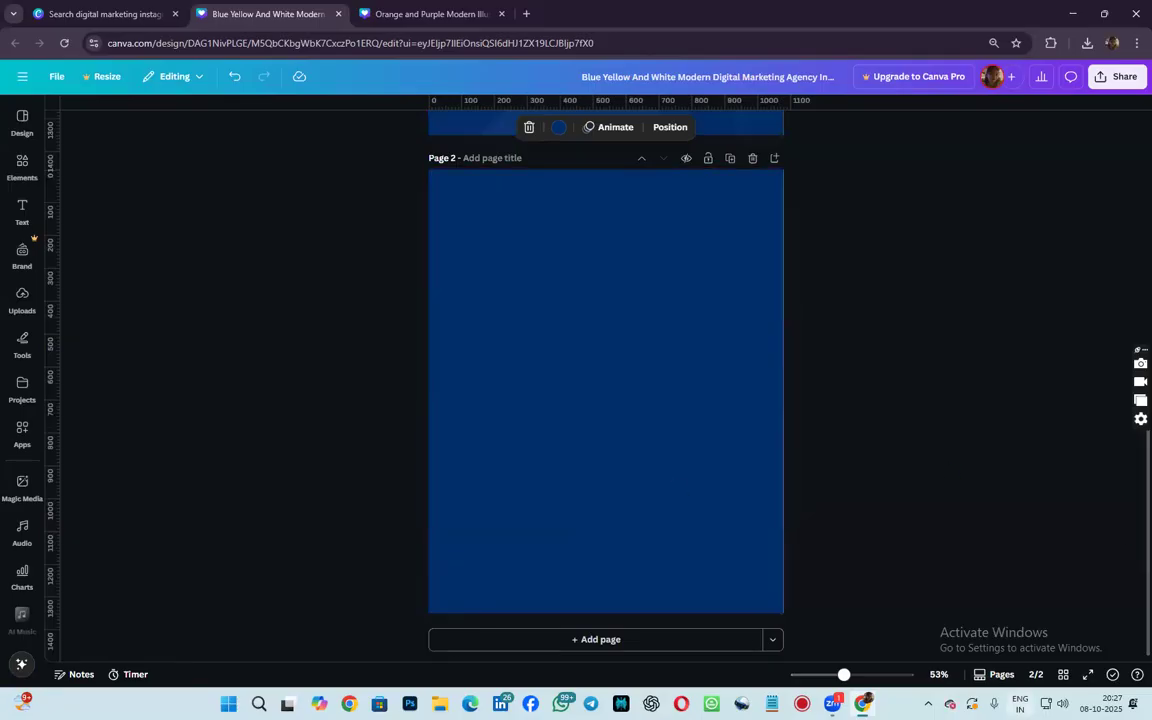
left_click(997, 688)
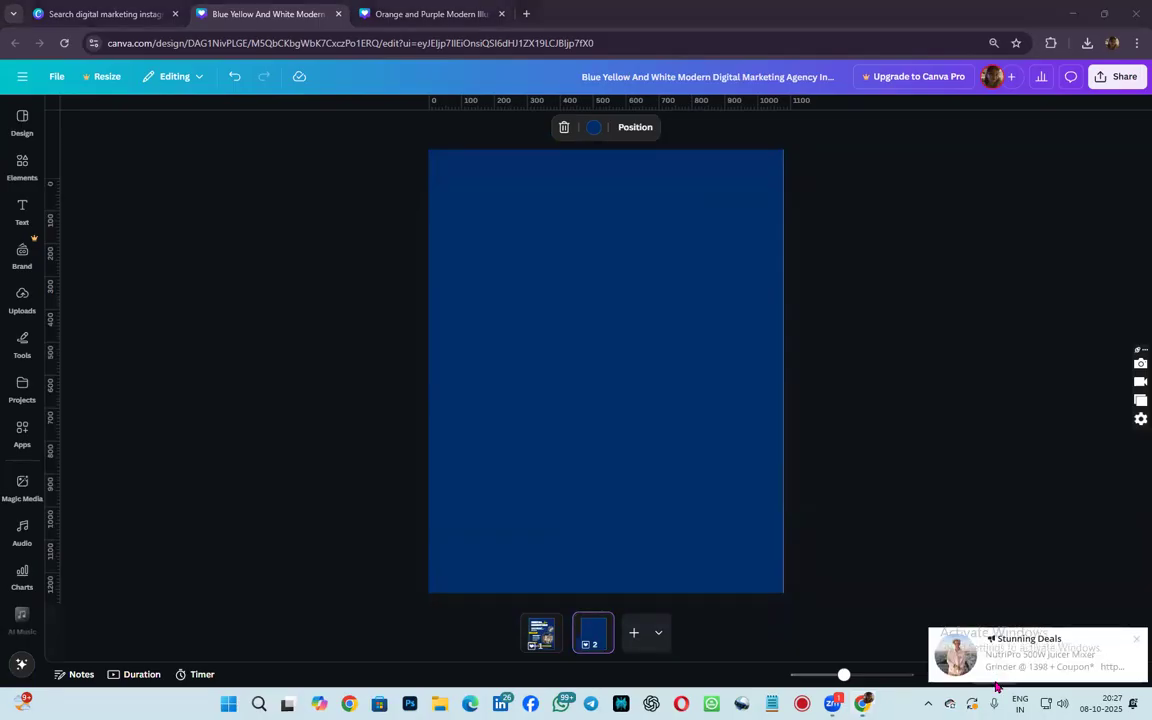
scroll(591, 524, "up", 1)
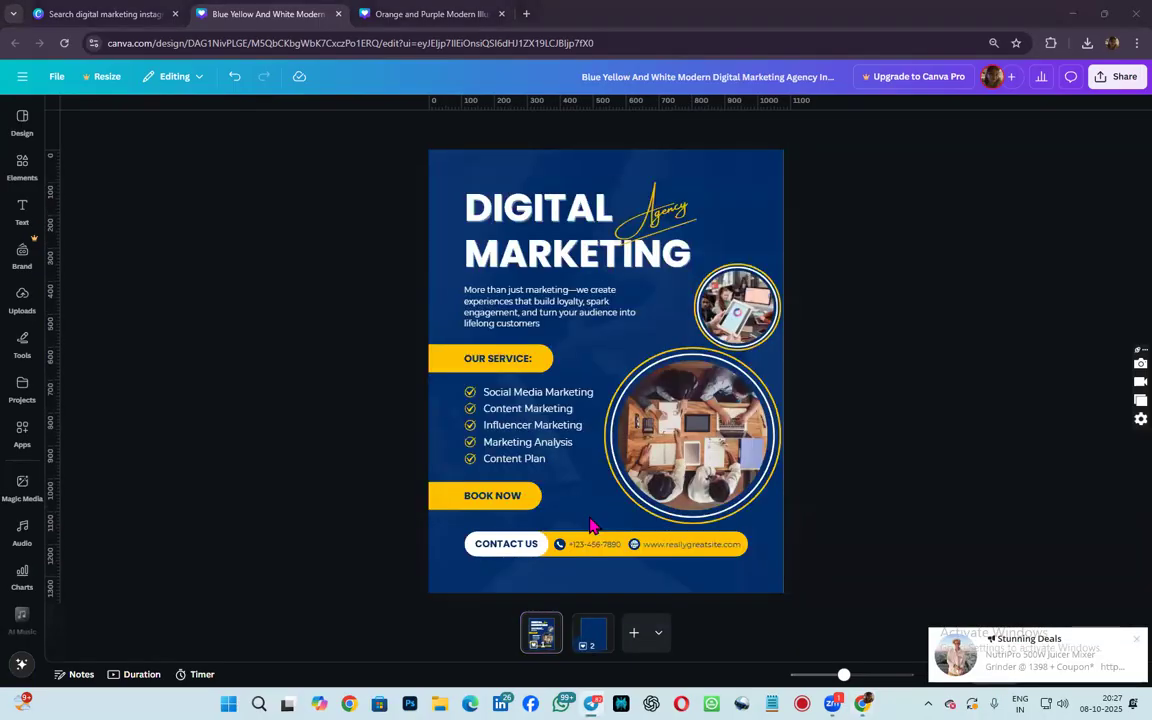
scroll(516, 459, "down", 1)
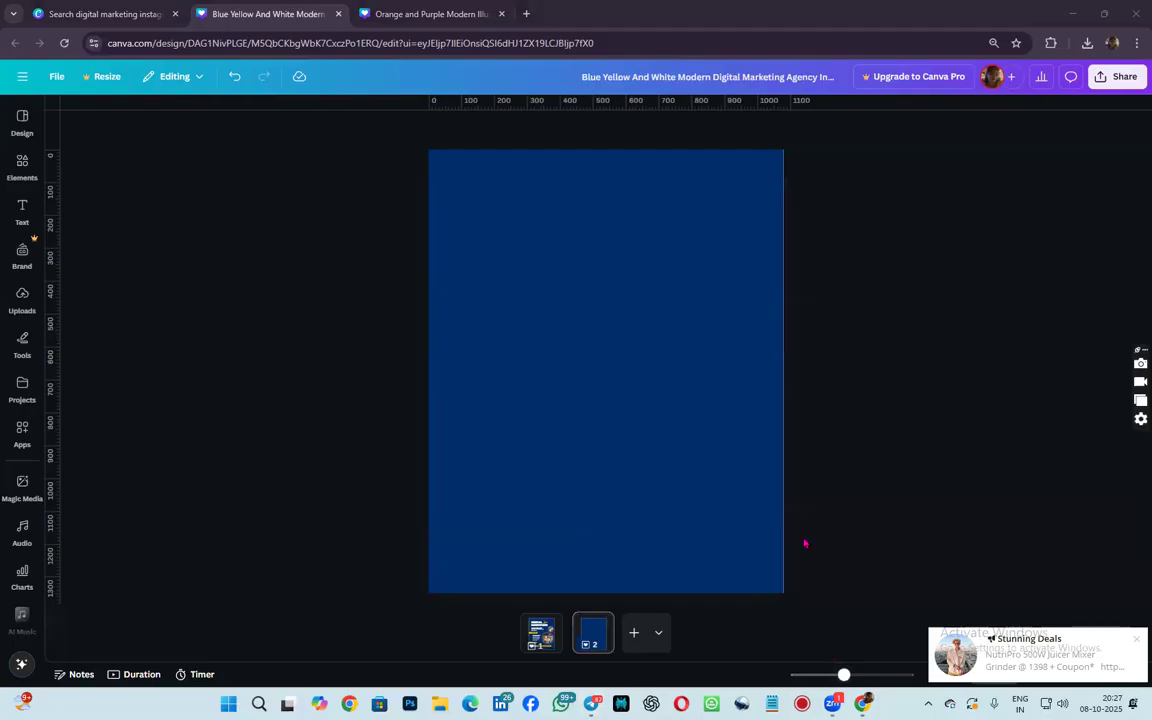
left_click(832, 703)
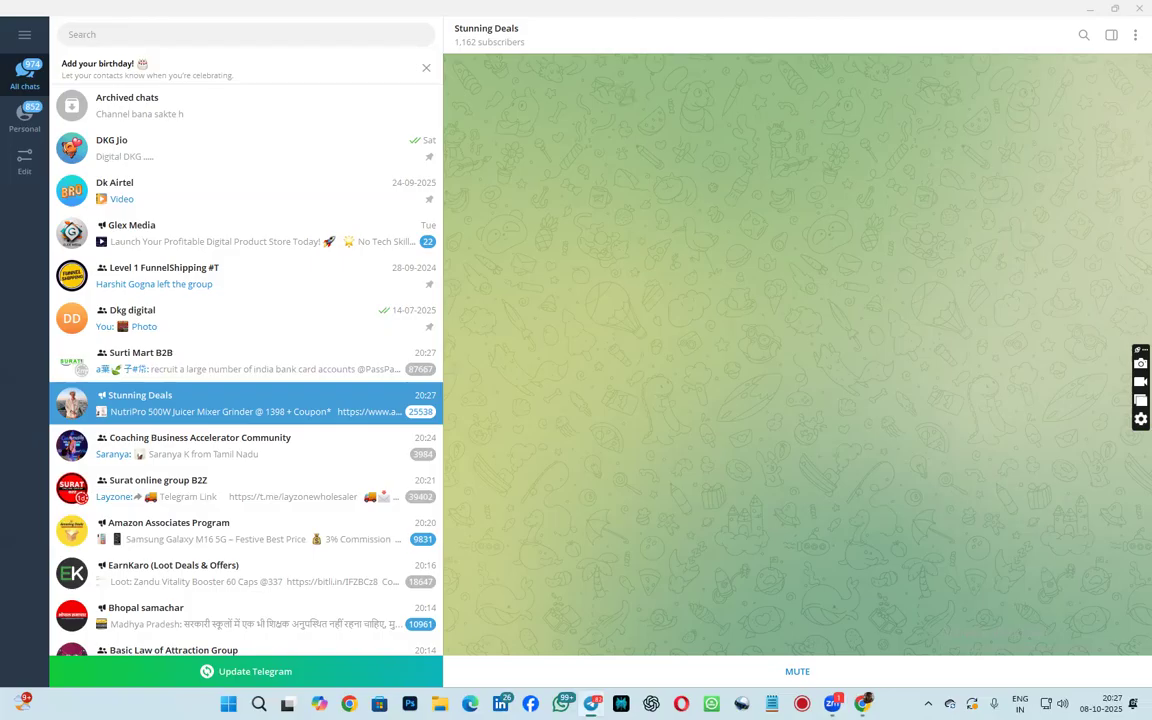
key("alt+Tab")
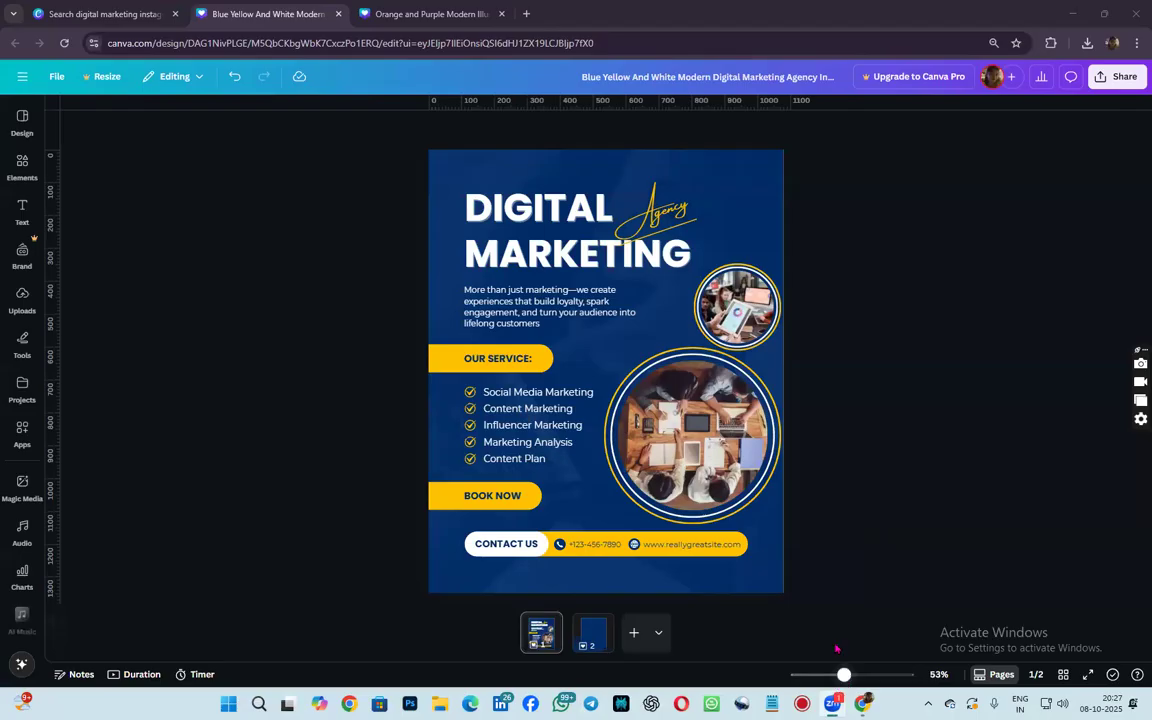
- Inspect the description paragraph on page 1 at 158% zoom, and return to about 56%
mouse_move(843, 676)
left_mouse_down()
mouse_move(828, 678)
mouse_move(887, 682)
mouse_move(805, 676)
mouse_move(872, 676)
mouse_move(828, 676)
mouse_move(843, 676)
left_mouse_up()
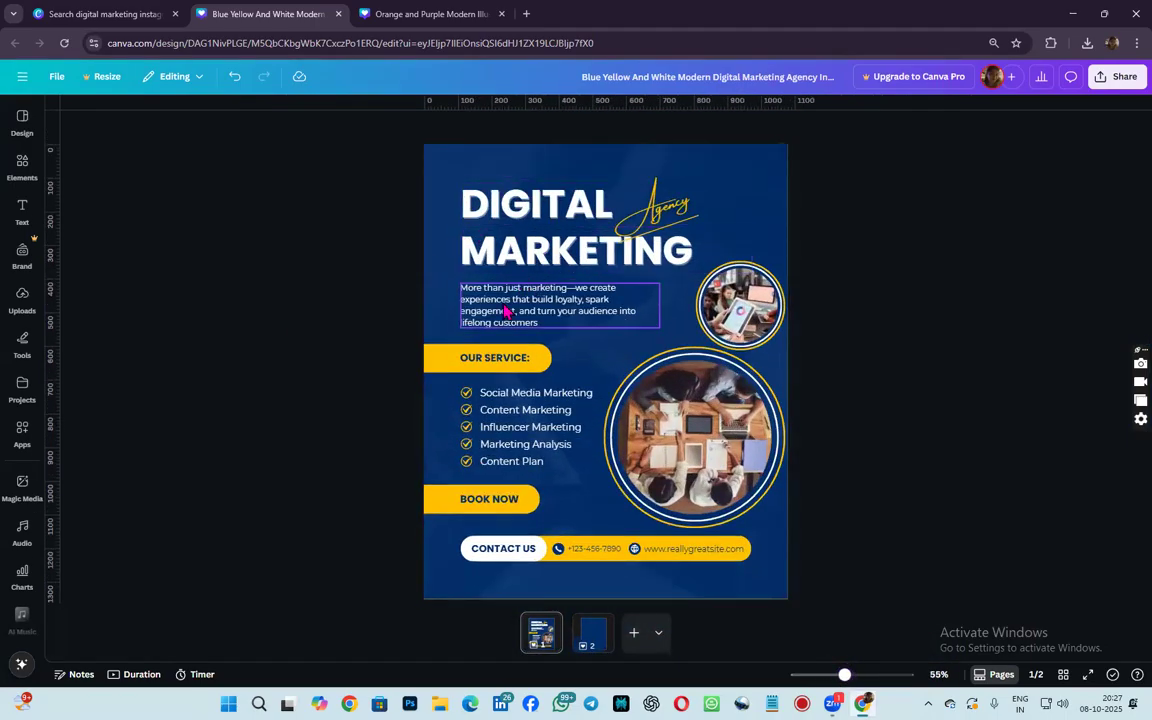
left_click_drag(844, 676, 876, 677)
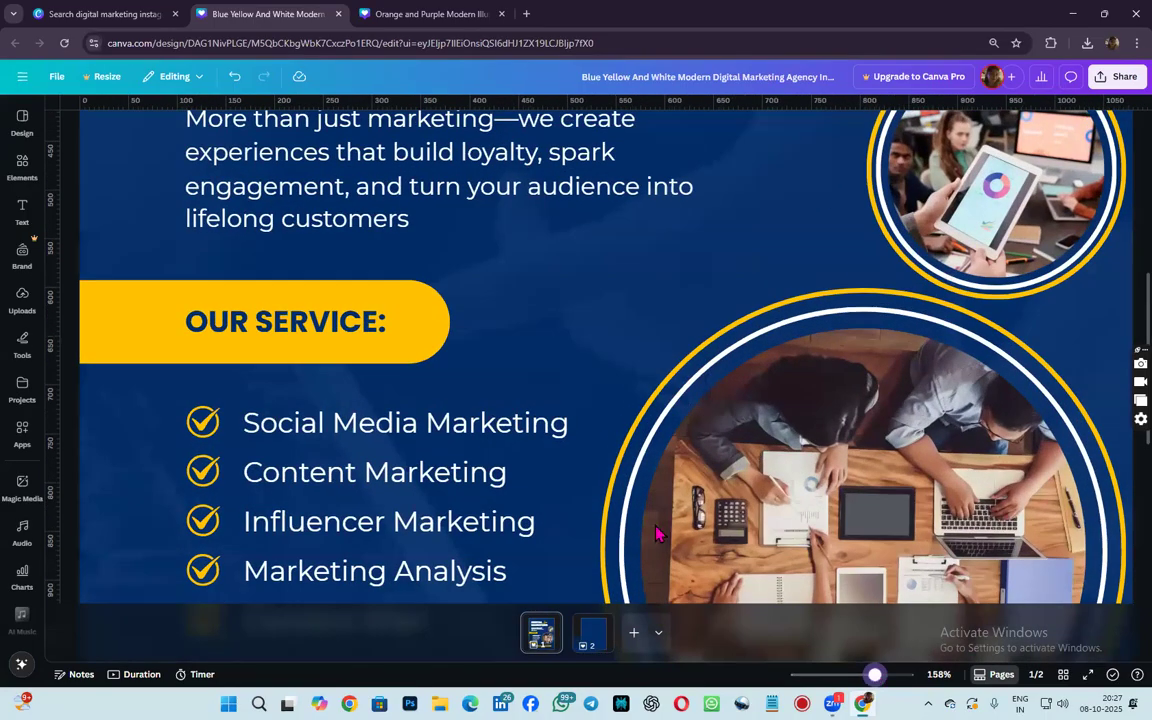
scroll(590, 517, "up", 3)
mouse_move(419, 489)
left_mouse_down()
mouse_move(415, 476)
mouse_move(420, 484)
left_mouse_up()
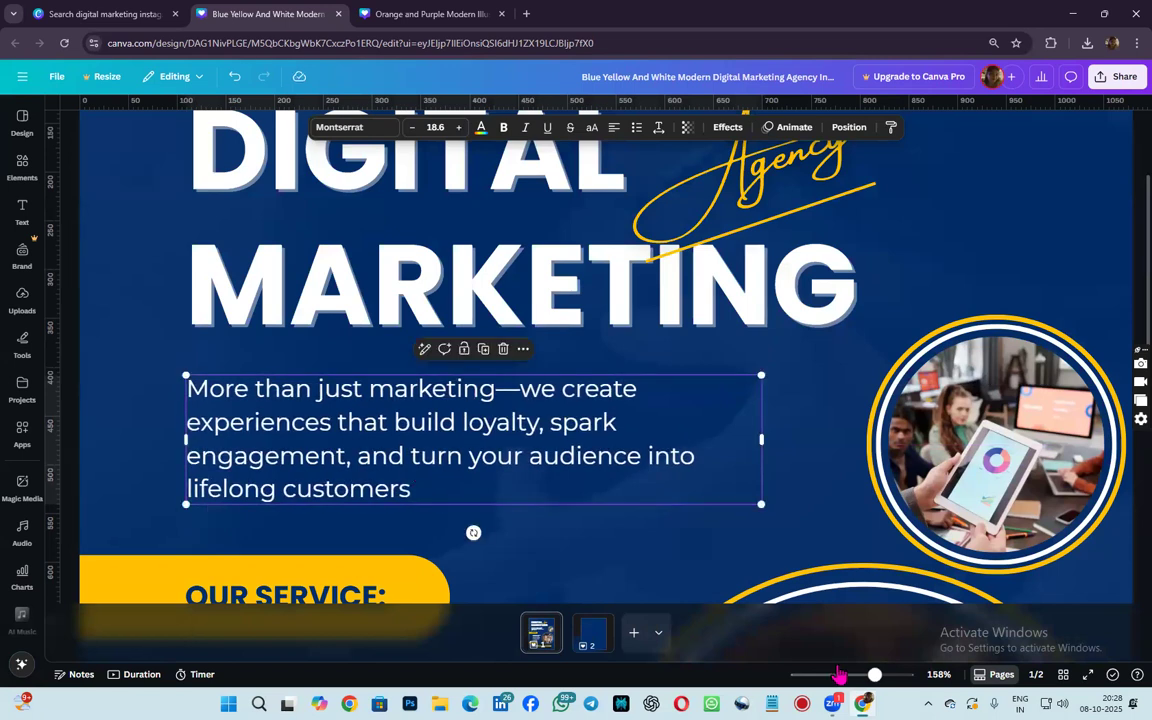
left_click_drag(875, 677, 845, 676)
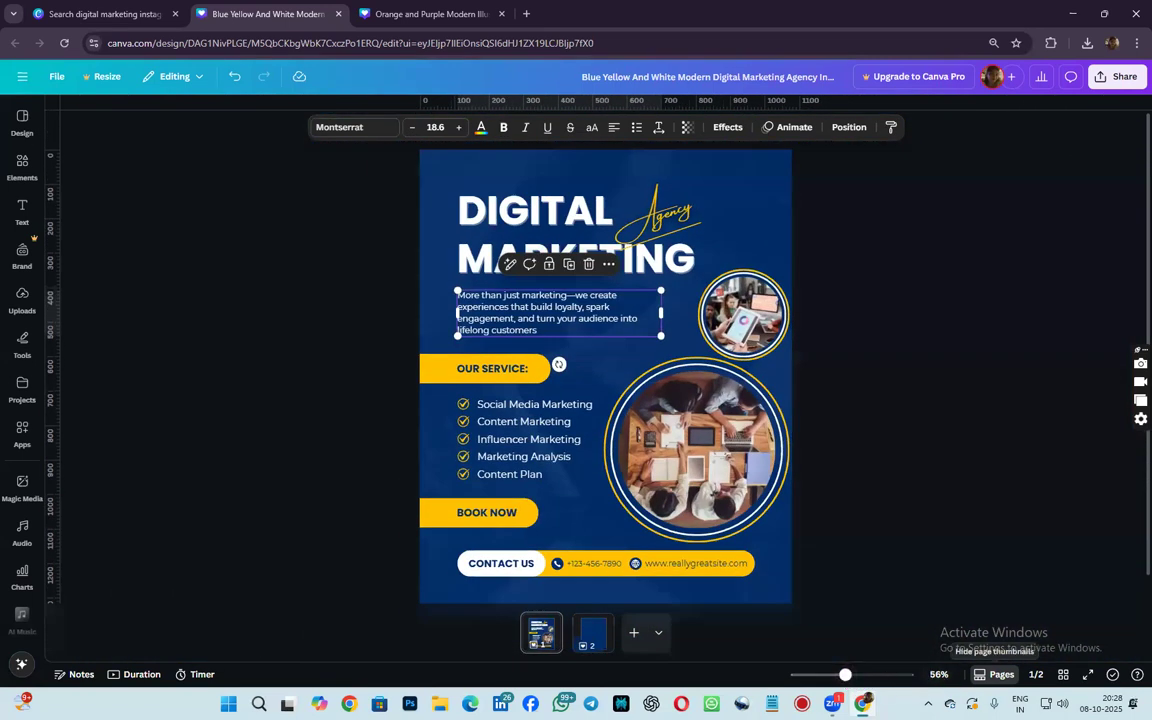
- Toggle the page thumbnails off and on, and go to page 2 through the page number
left_click(992, 672)
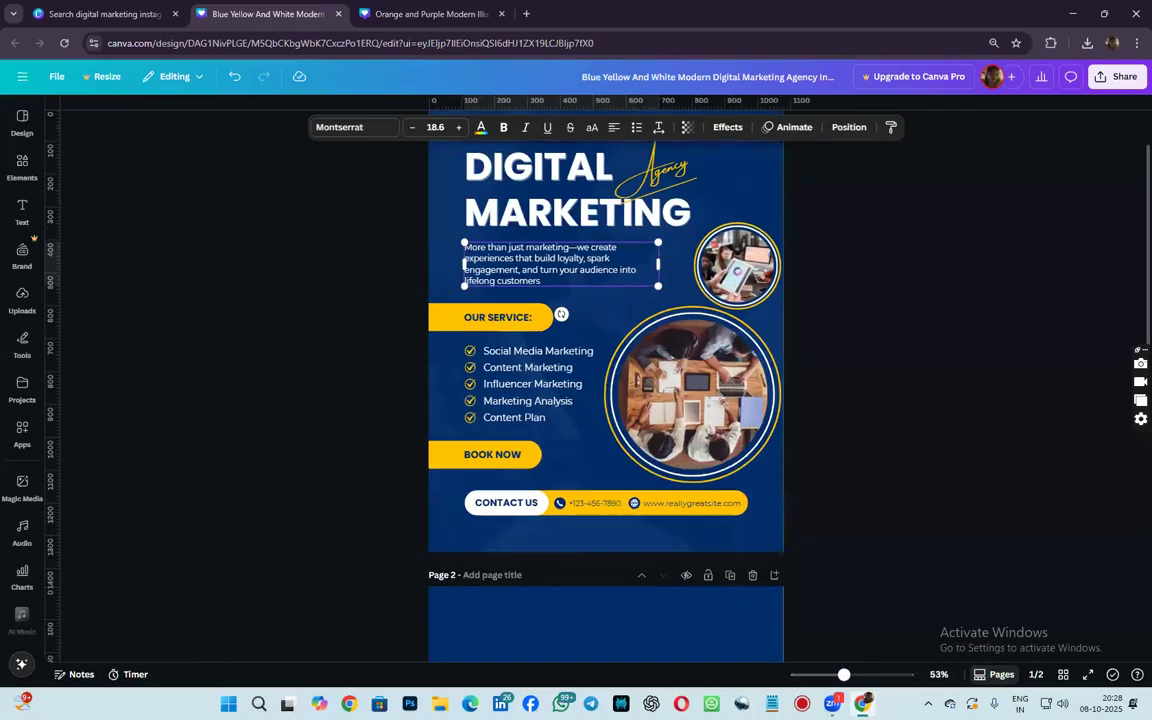
left_click(992, 672)
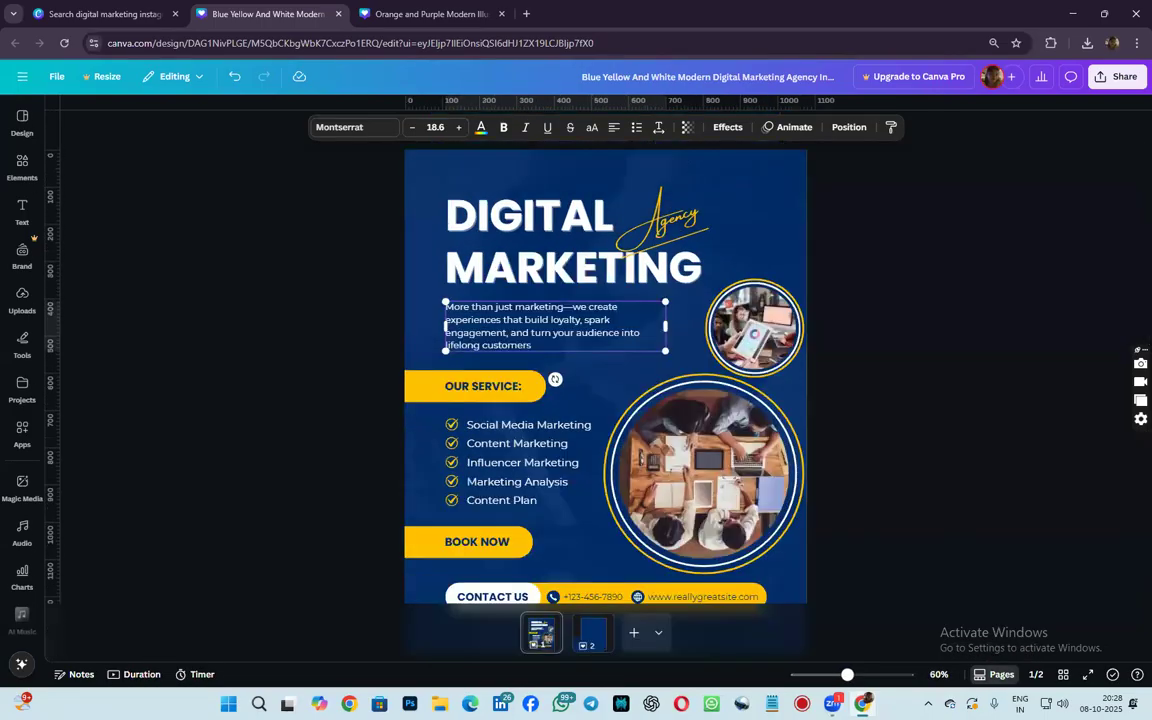
left_click(1037, 675)
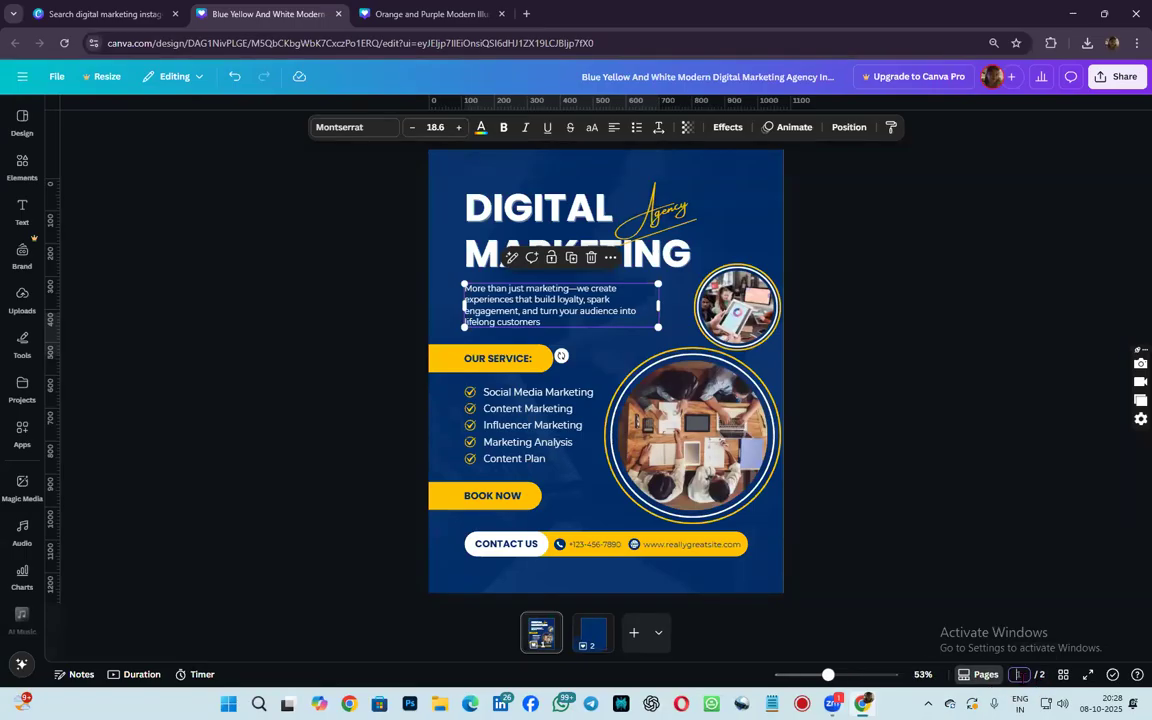
key("Return")
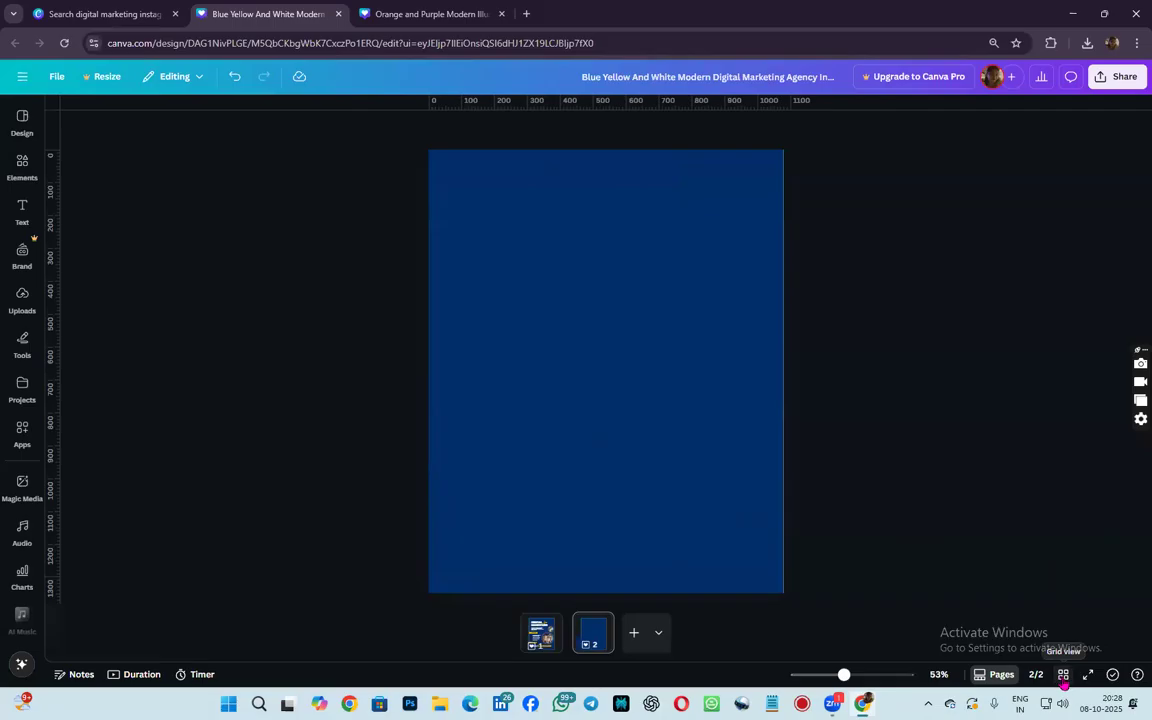
- Open page 1 from the grid view, and preview the design in full screen before returning to the editor
left_click(1064, 684)
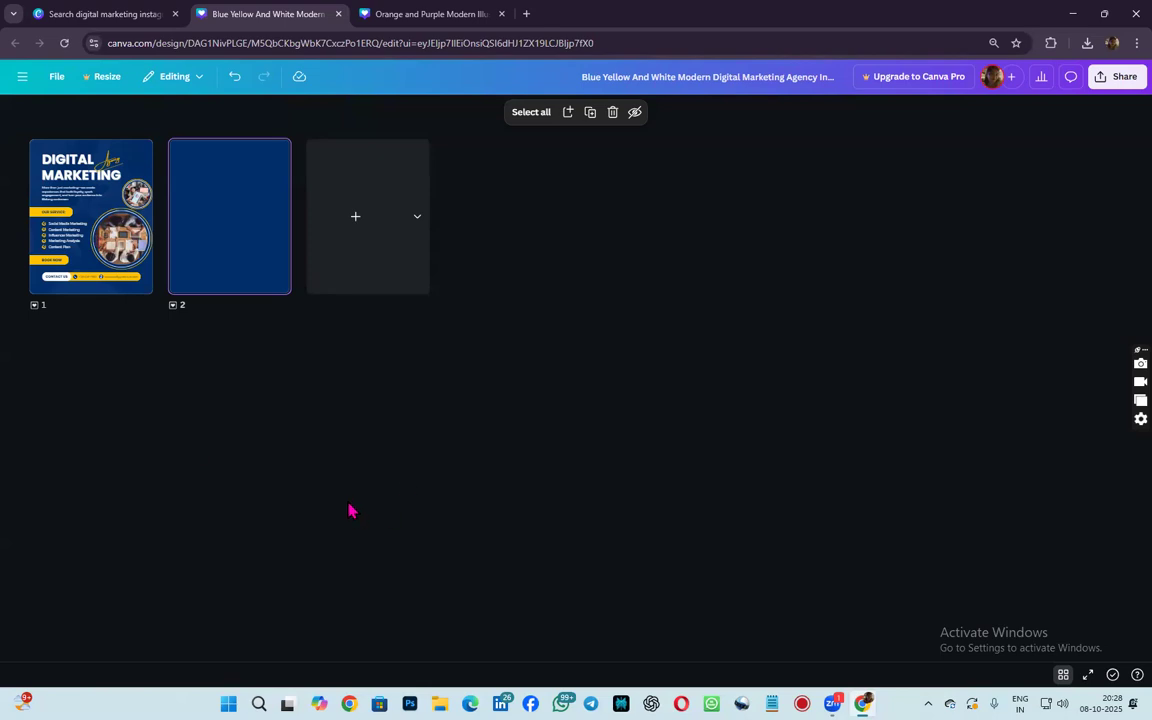
left_click(85, 272)
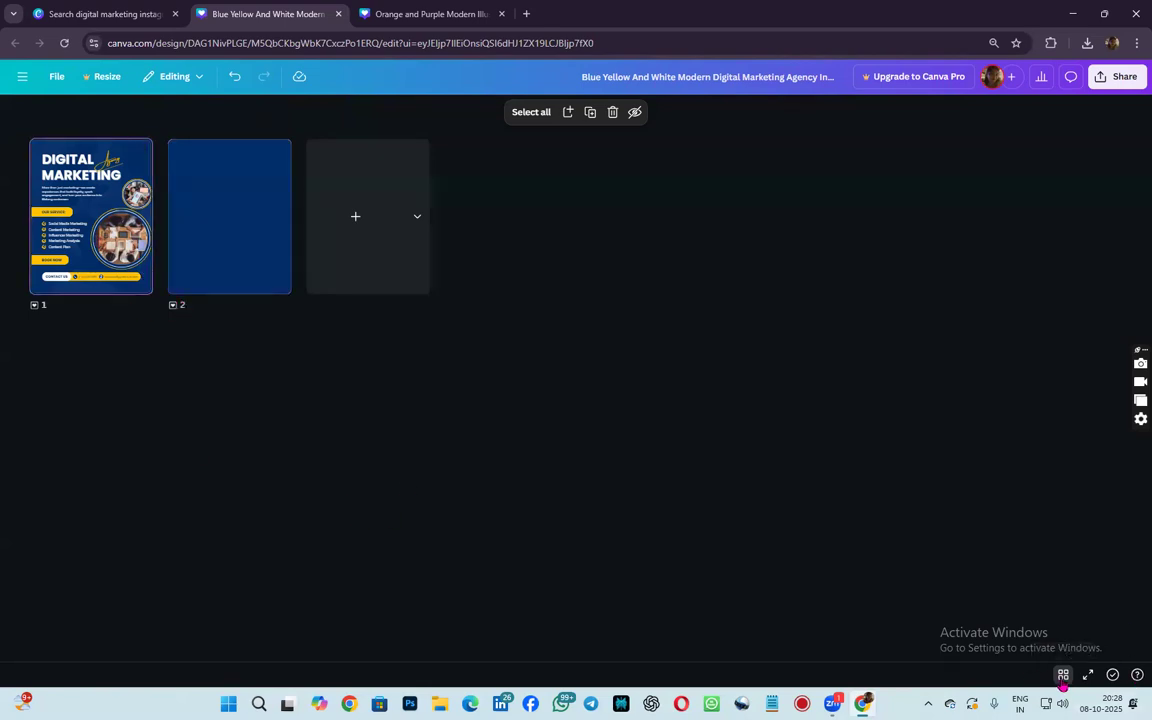
left_click(1063, 675)
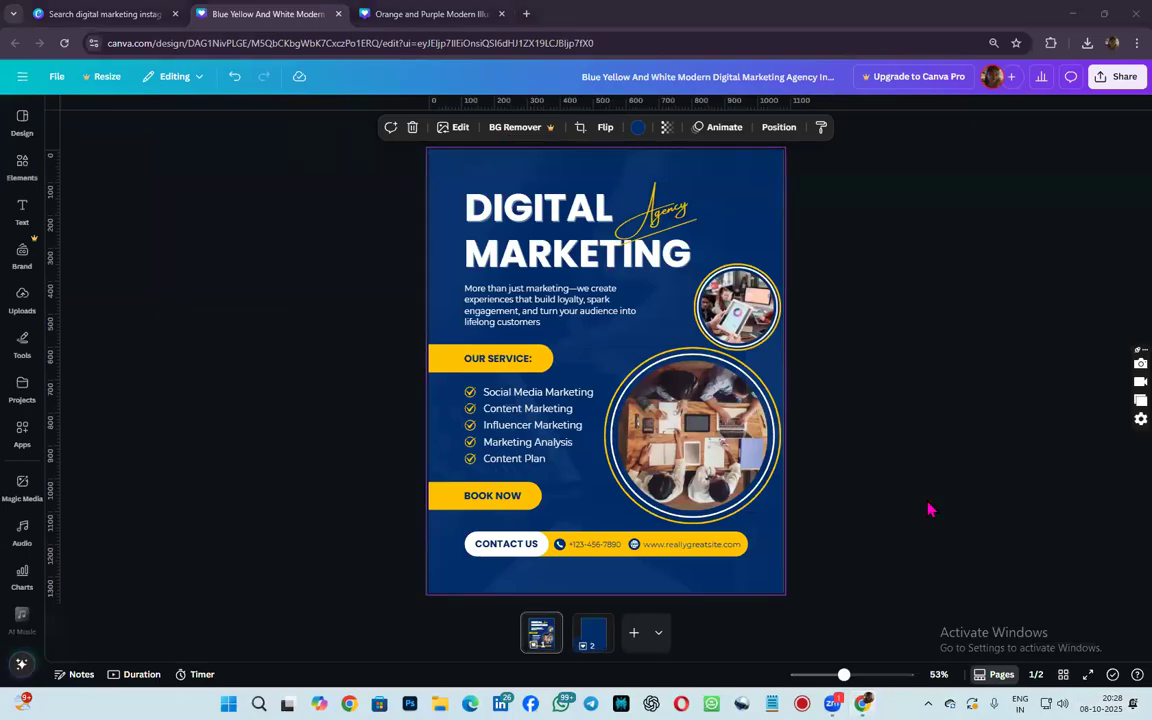
left_click(1089, 680)
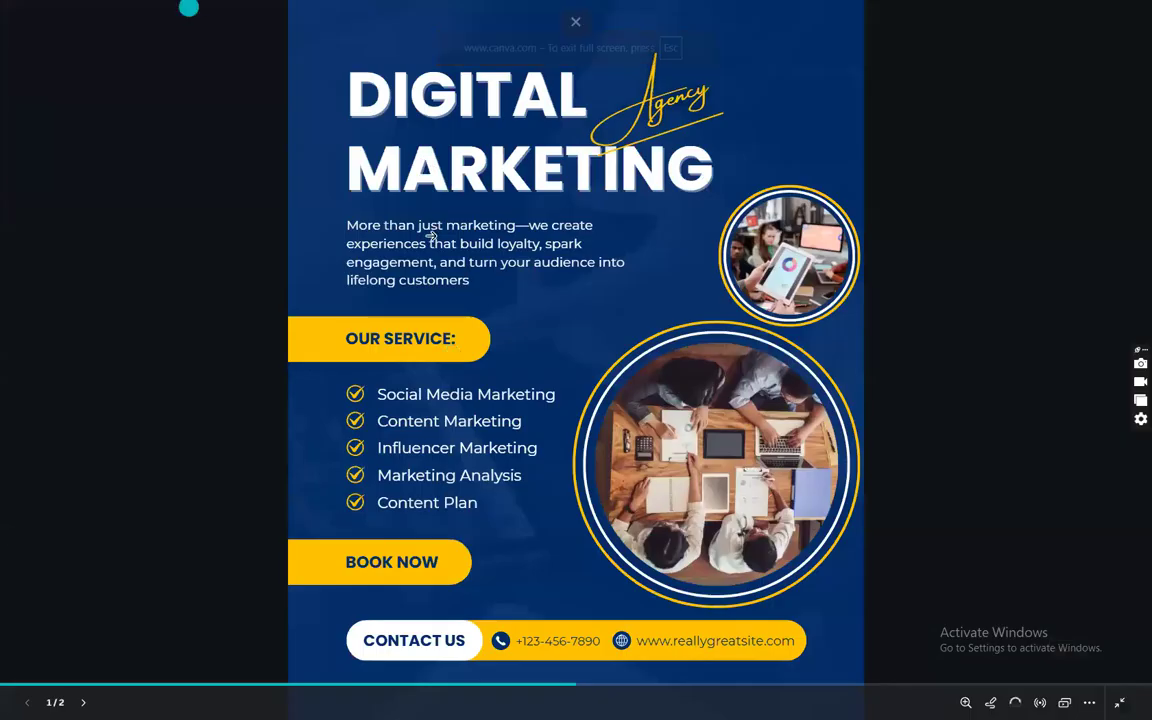
left_click(575, 21)
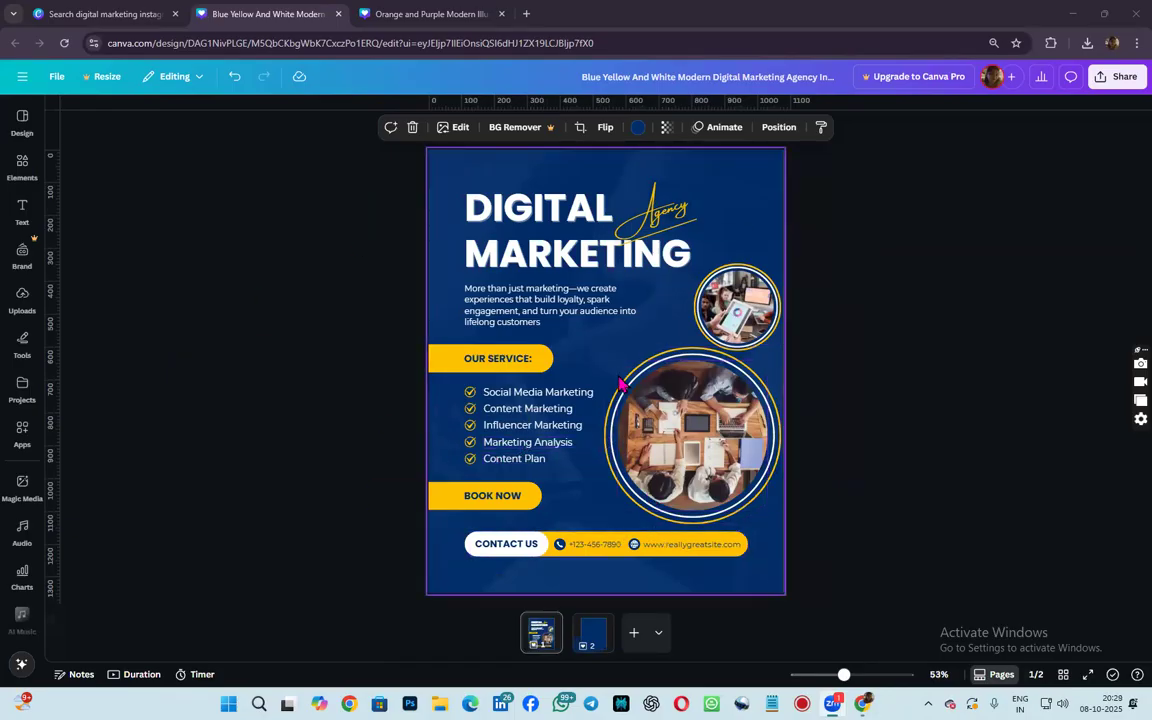
- Set the background of blank page 2 to the orange from the brand colour palette
left_click(590, 632)
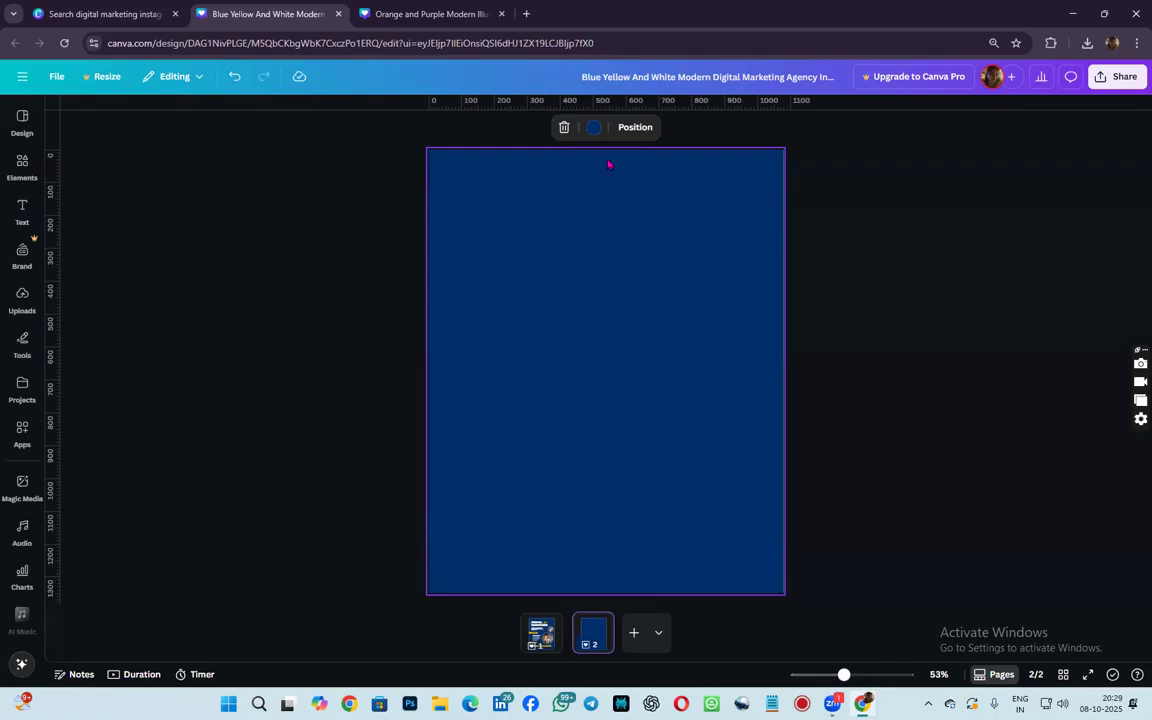
left_click(704, 309)
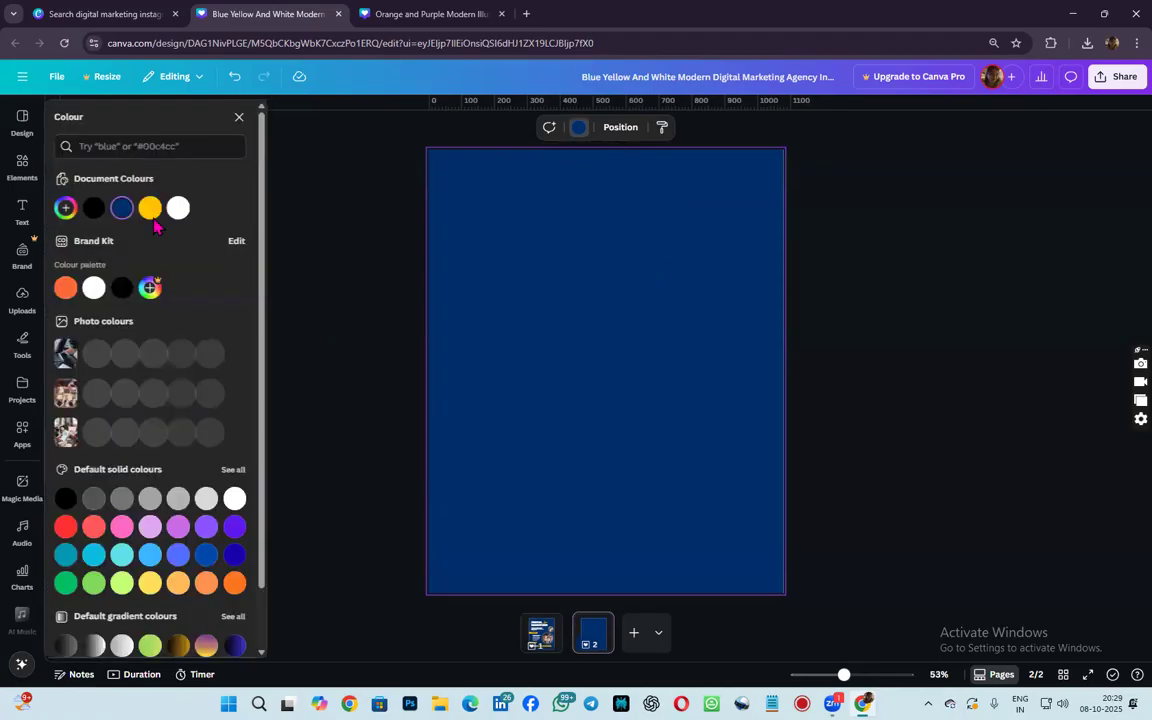
scroll(152, 352, "down", 2)
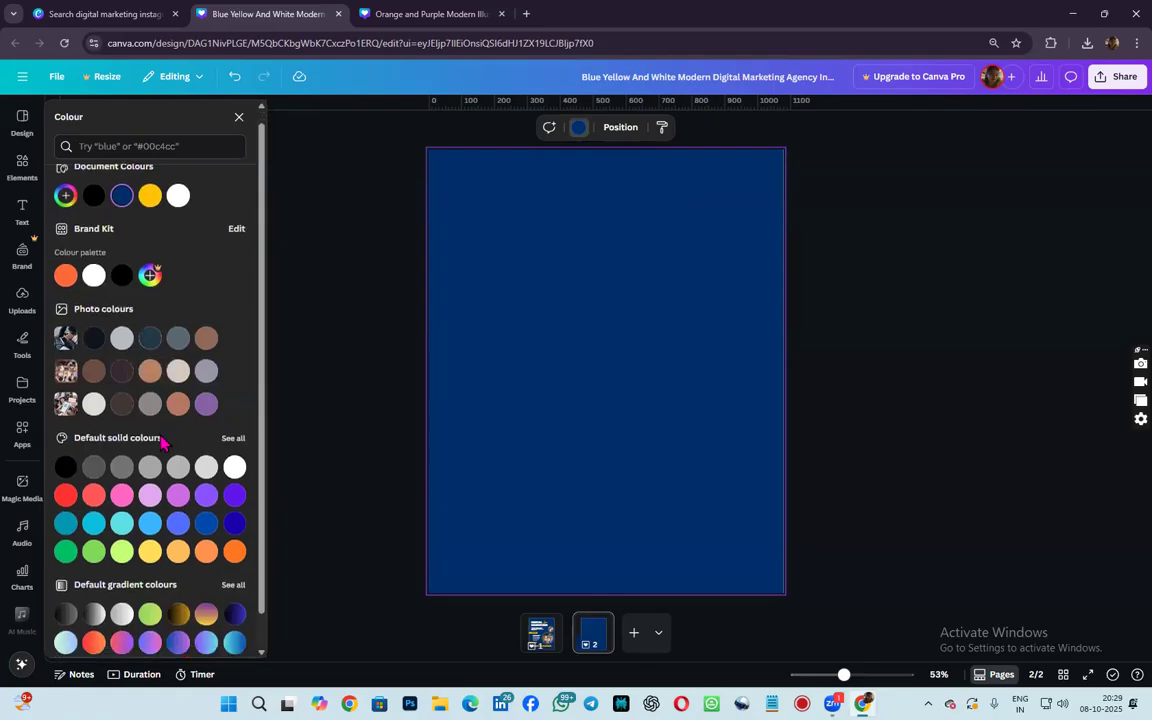
scroll(155, 300, "up", 2)
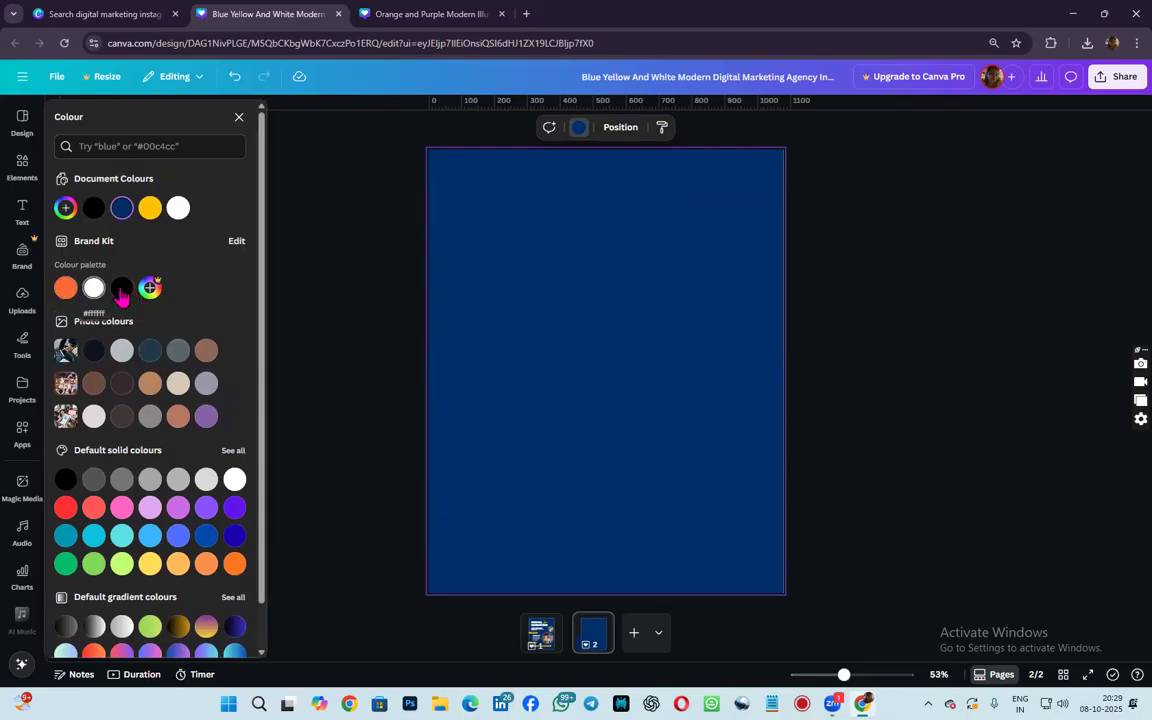
left_click(66, 289)
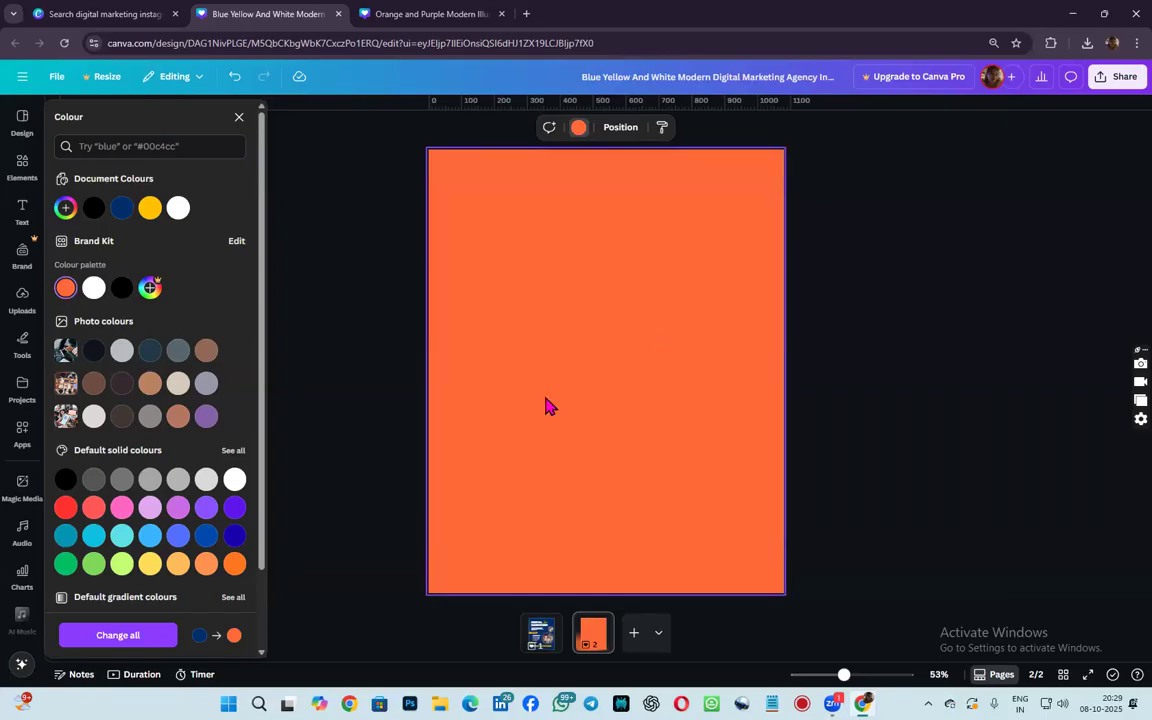
- Look through the full set of default solid colours, and set page 2's background to the default red
scroll(150, 500, "down", 2)
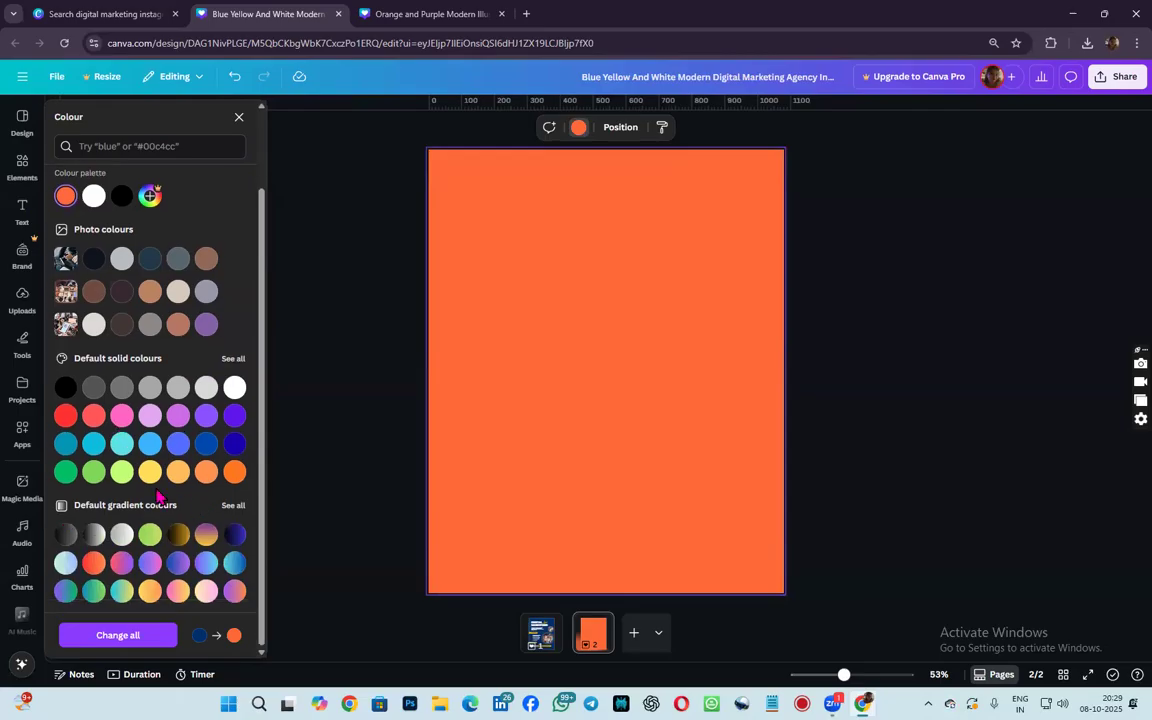
left_click(232, 360)
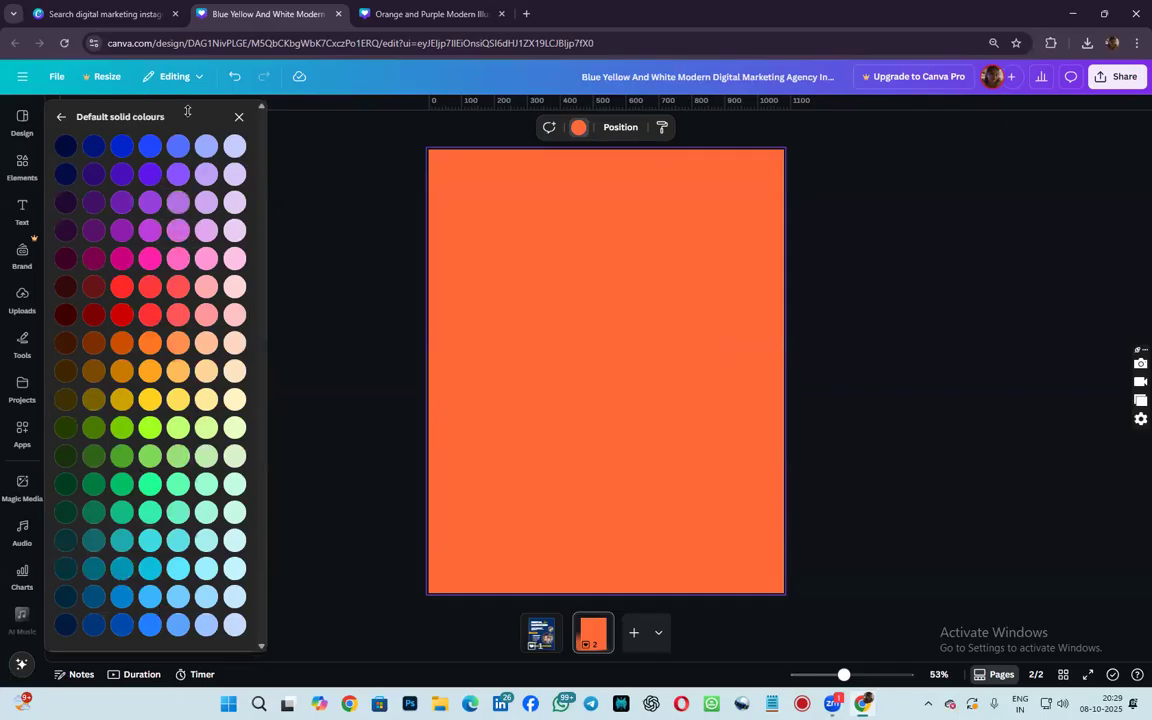
left_click(239, 116)
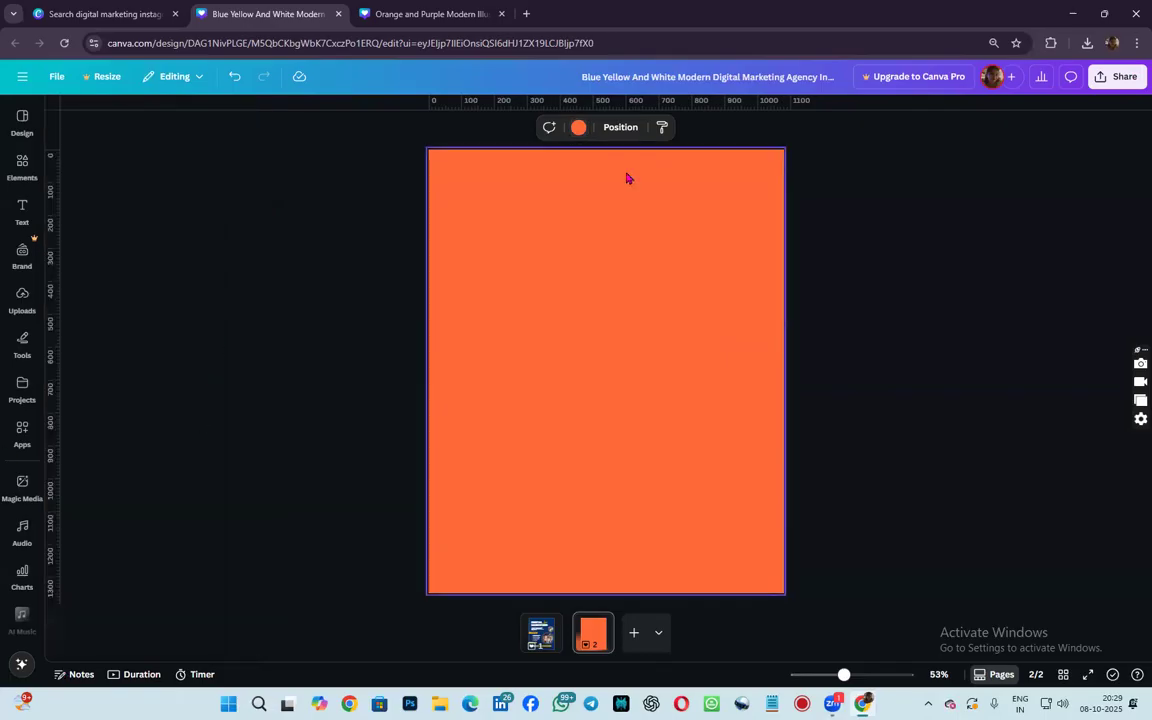
left_click(578, 127)
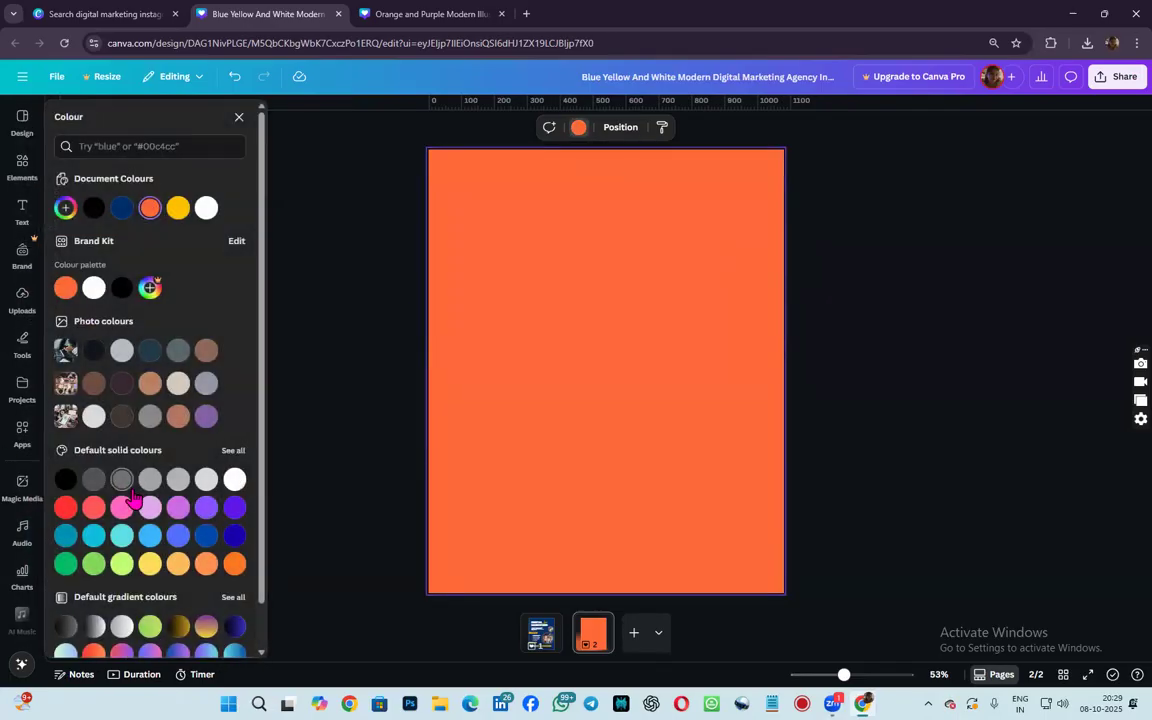
left_click(65, 507)
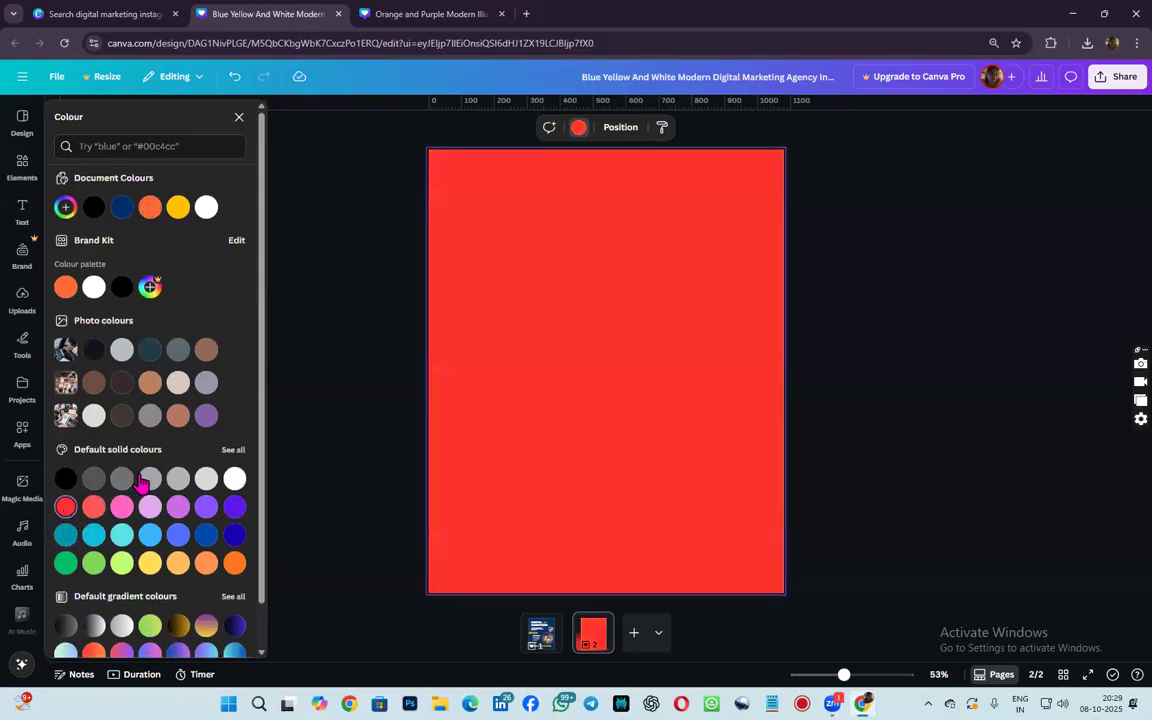
- Mix a custom solid colour of #FC6363 for page 2's background
left_click(66, 208)
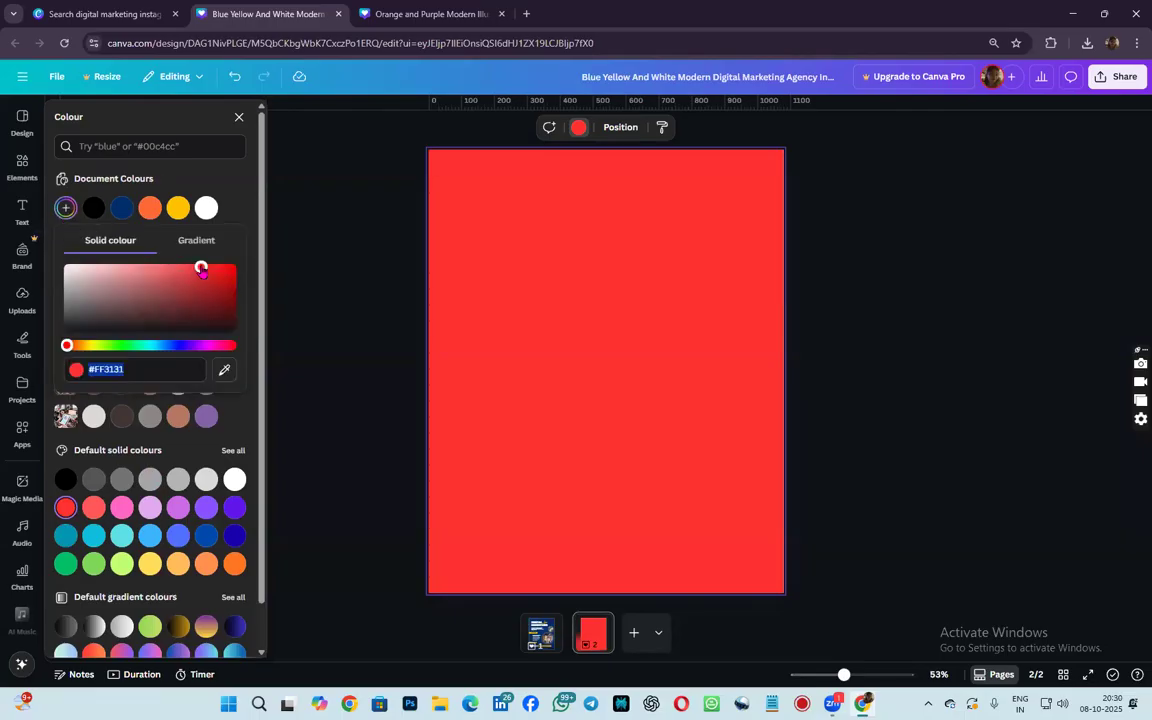
key("Escape")
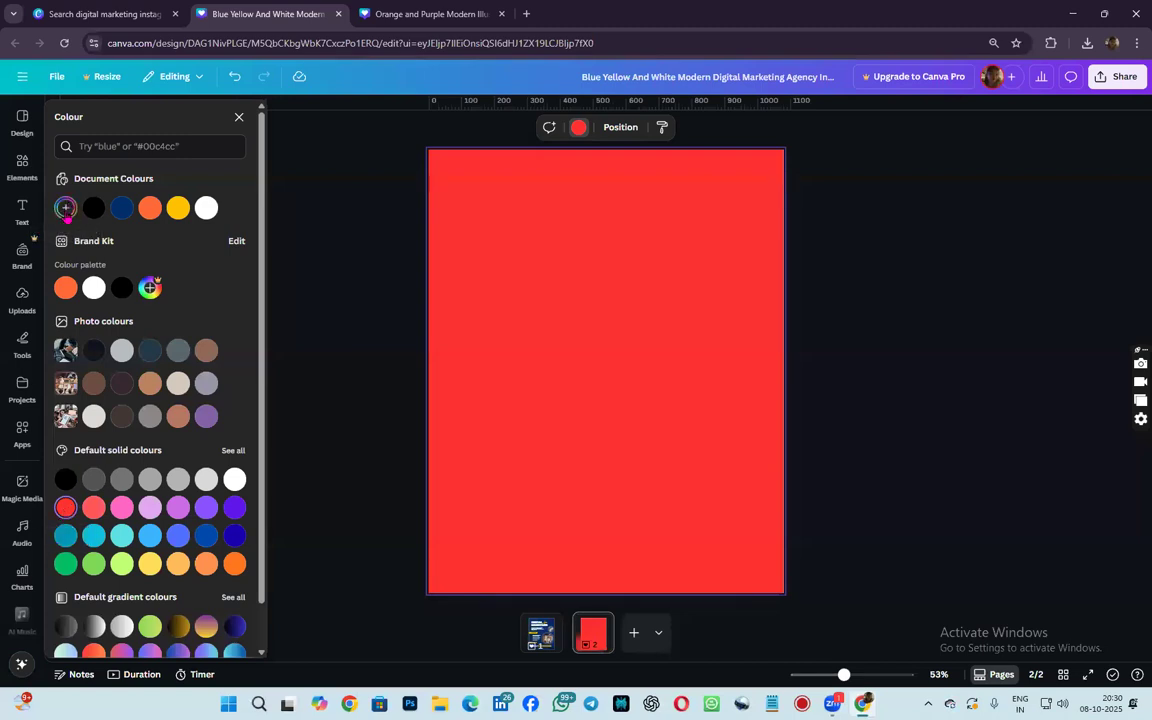
left_click(65, 207)
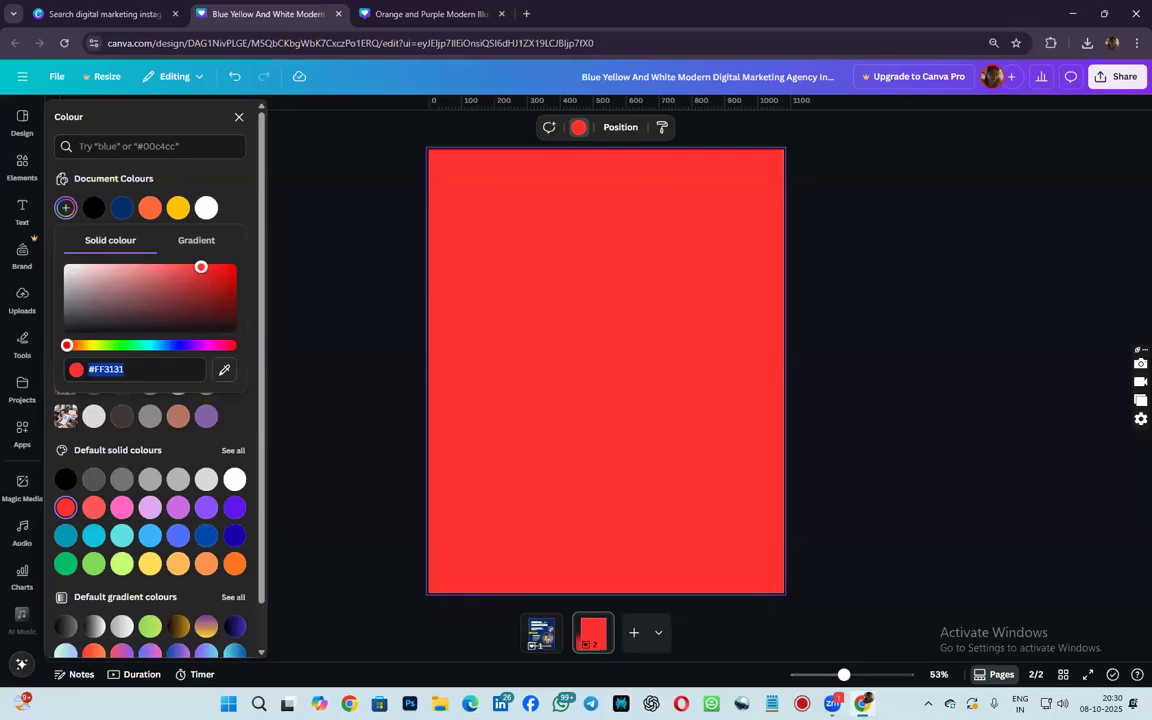
left_click_drag(201, 267, 84, 261)
left_click_drag(75, 259, 168, 267)
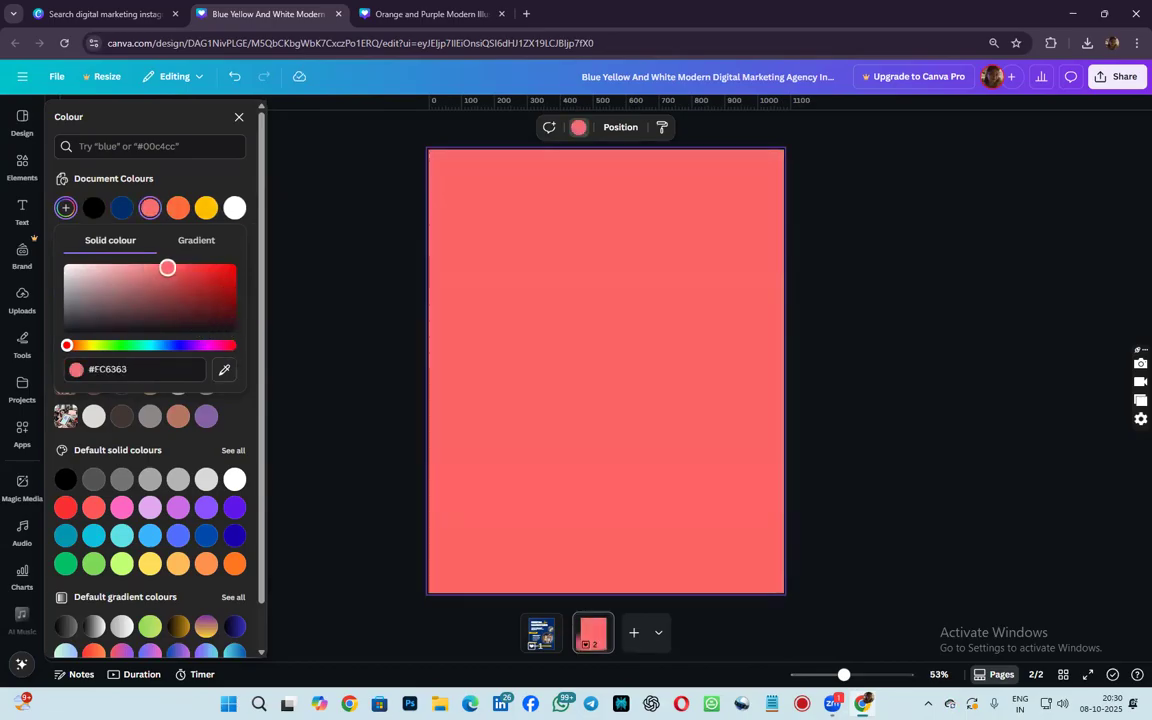
left_click(226, 188)
scroll(135, 448, "down", 1)
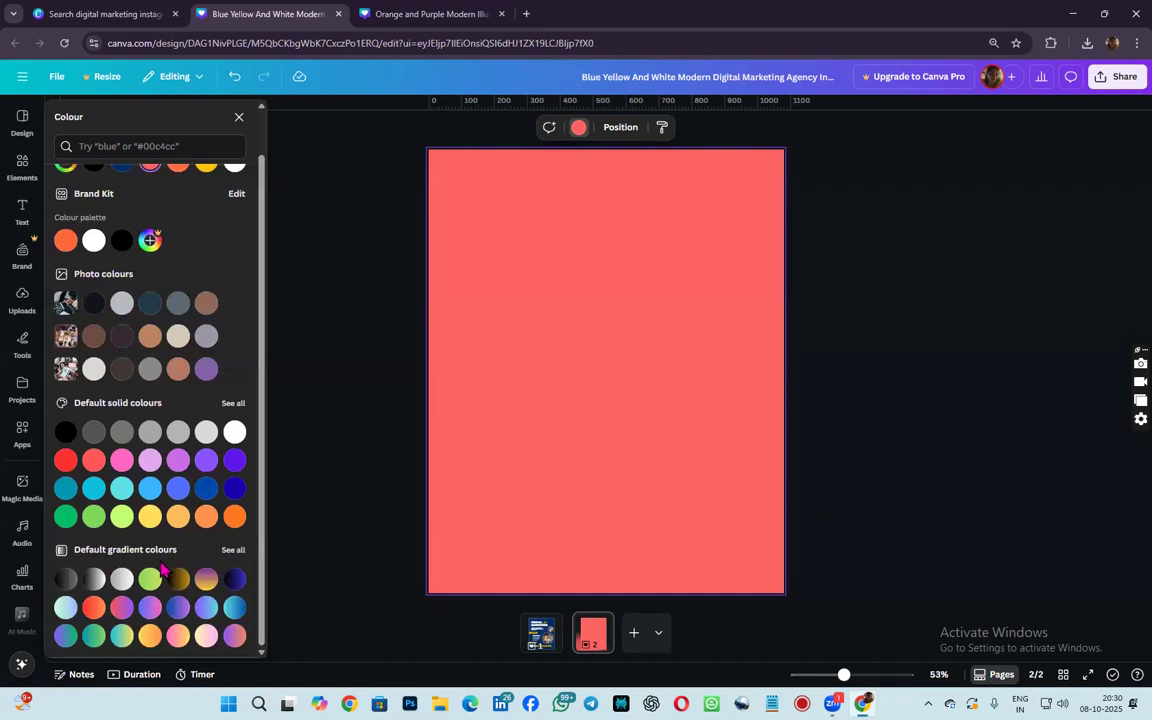
- Set page 2's background to the monochromatic dark-to-light blue gradient from the full set of default gradient colours
left_click(238, 550)
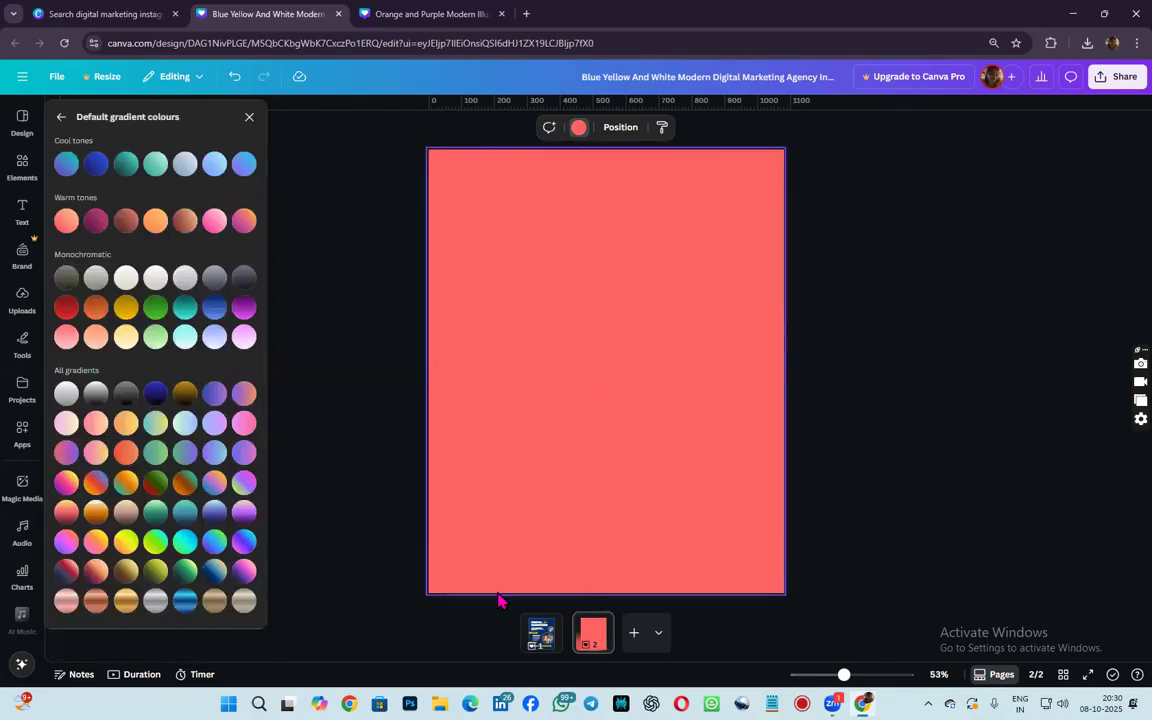
left_click(214, 310)
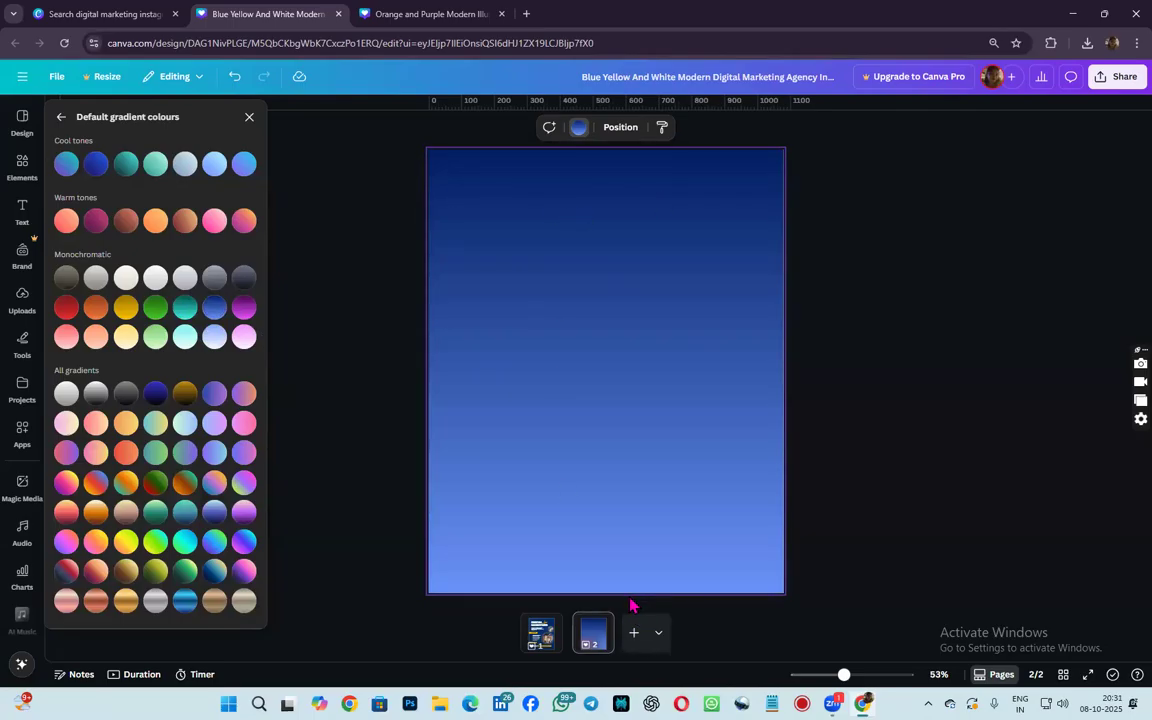
- Add a third page after page 2 and set its background to the default solid white
left_click(634, 634)
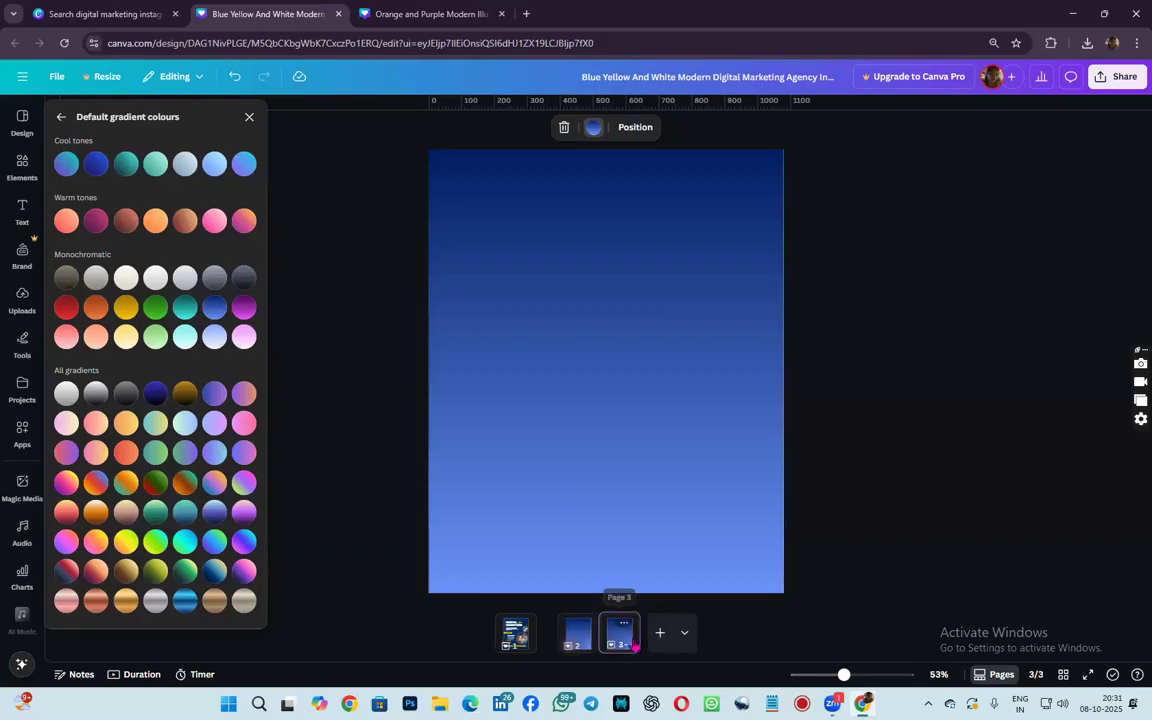
left_click(594, 128)
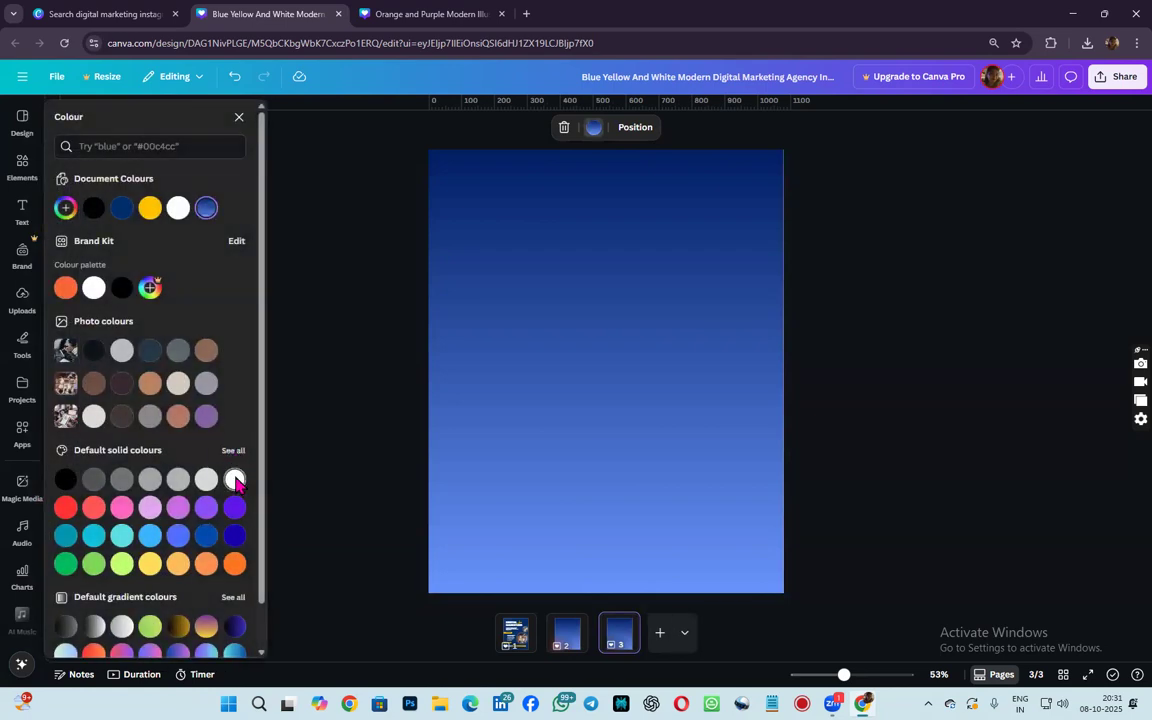
left_click(233, 479)
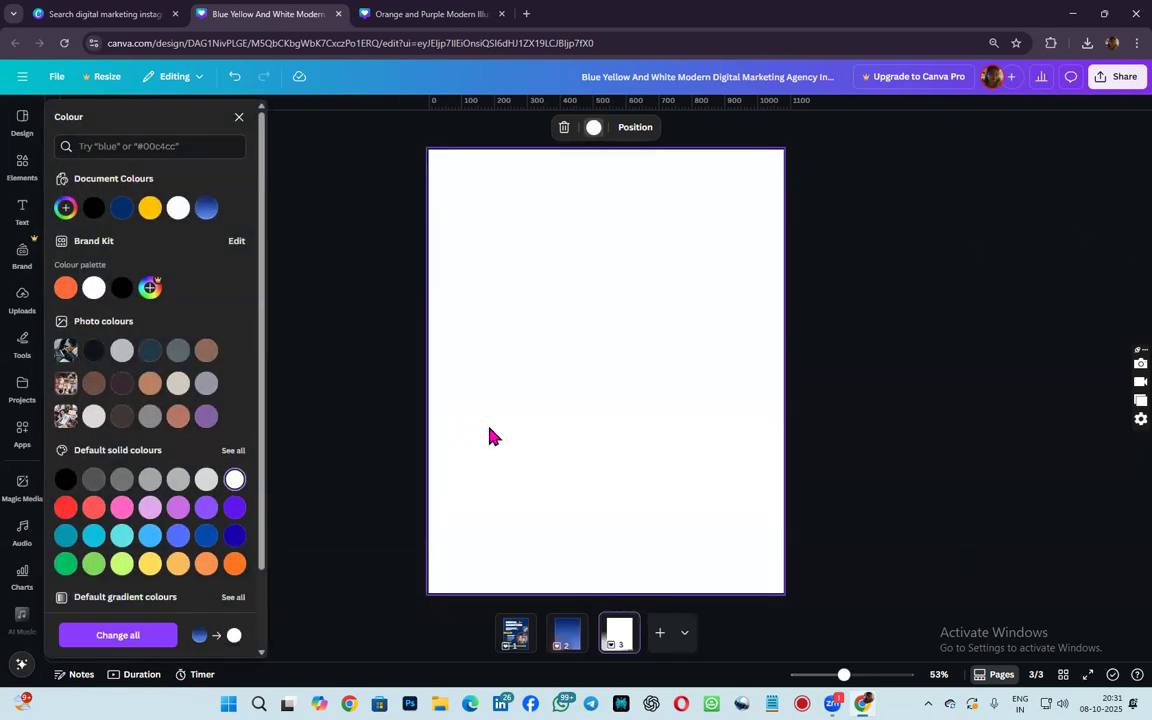
right_click(567, 632)
left_click(425, 319)
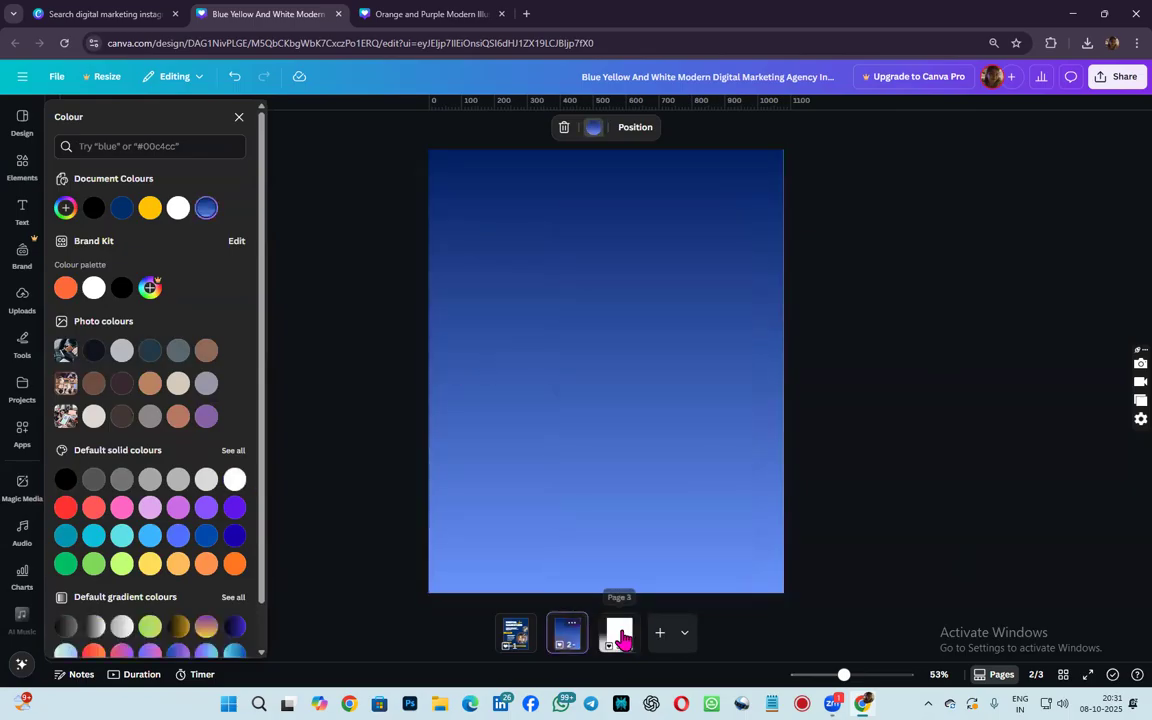
left_click(592, 130)
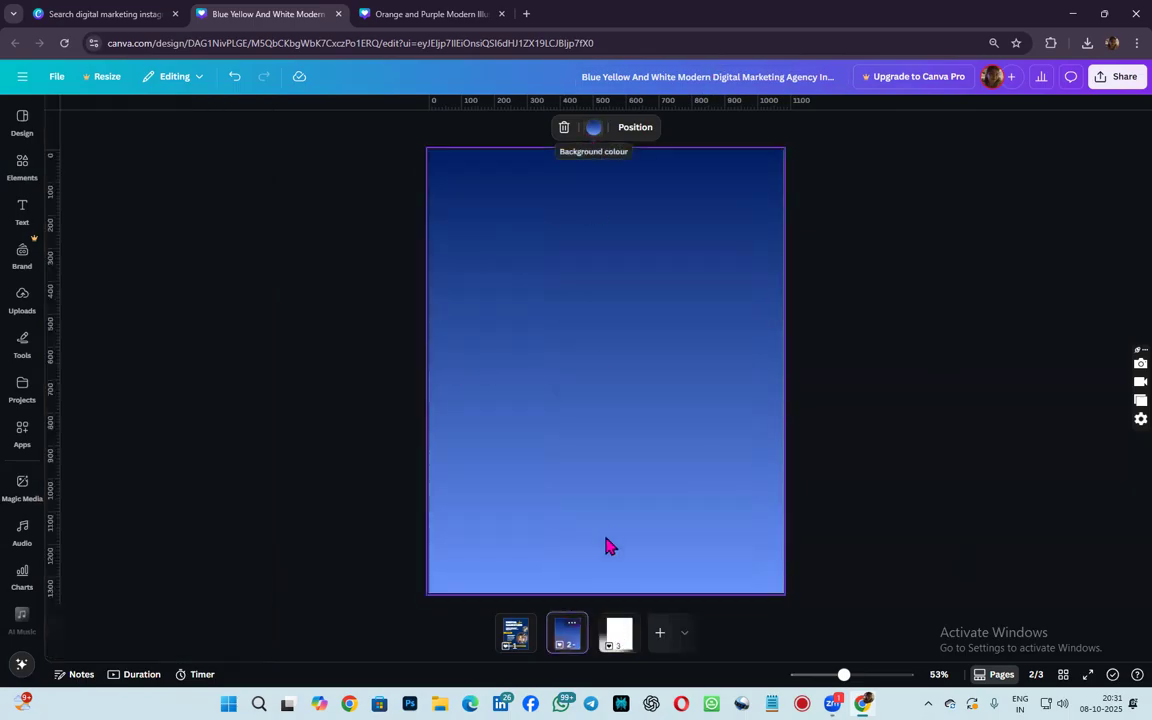
- Give page 3's background a custom gradient and set the gradient's first colour to the vivid blue #182FFF
left_click(616, 631)
left_click(593, 128)
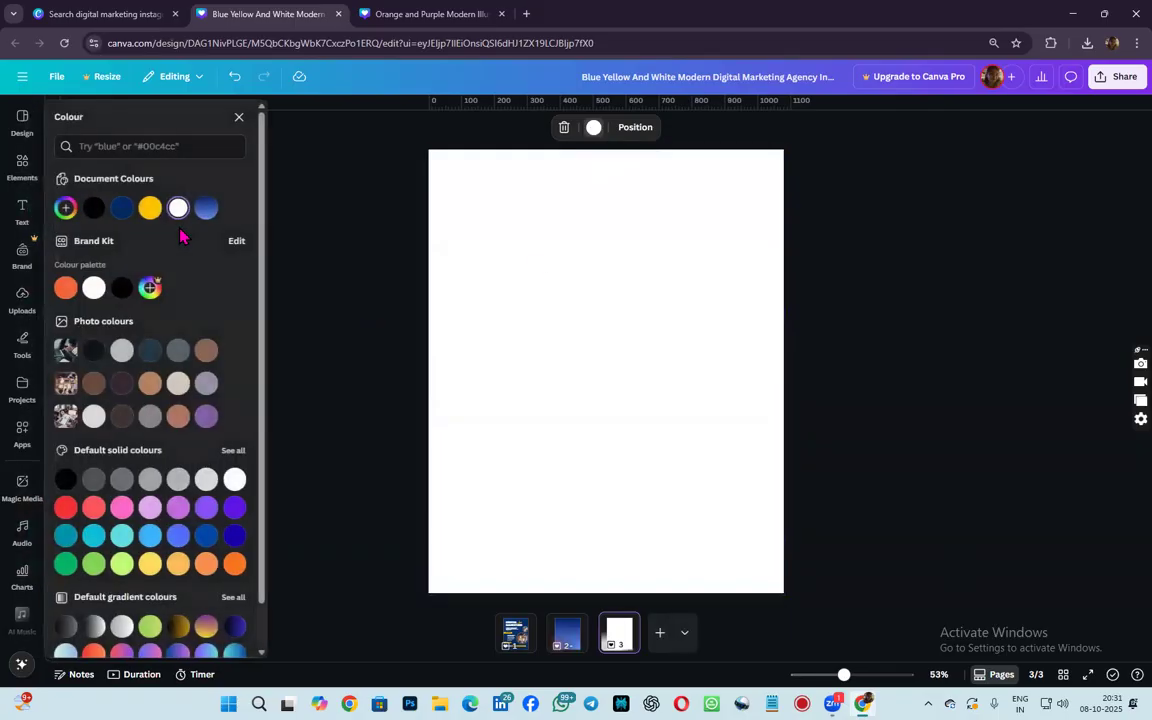
left_click(65, 208)
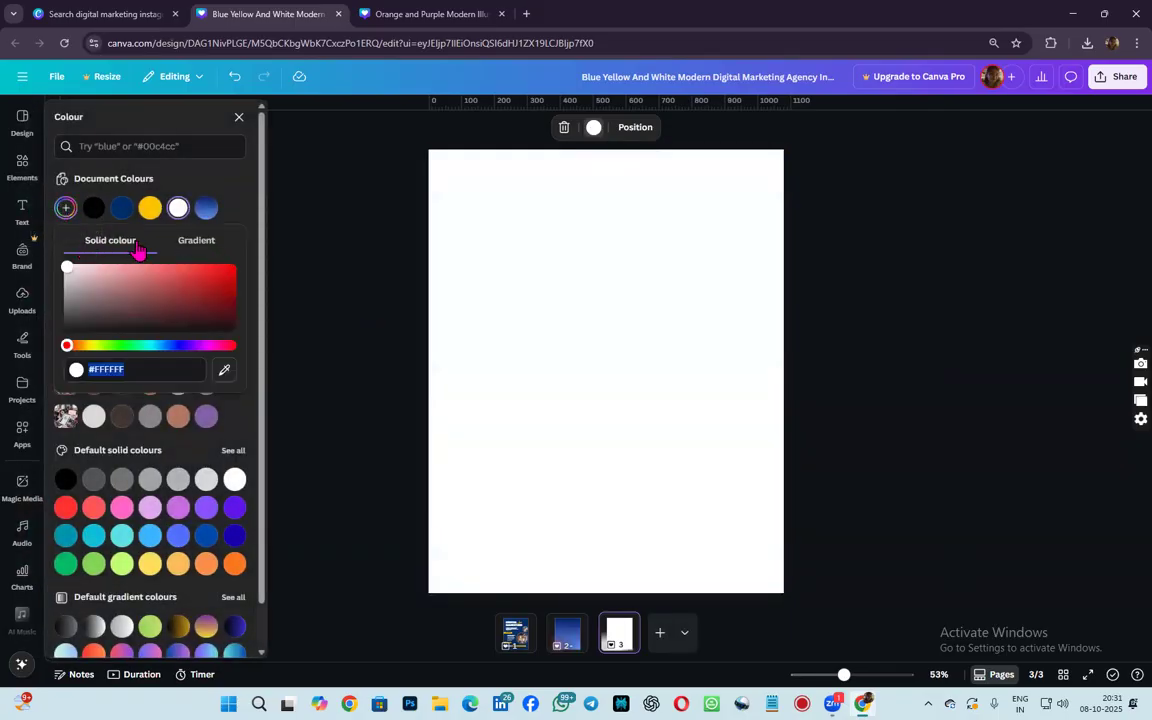
left_click(200, 248)
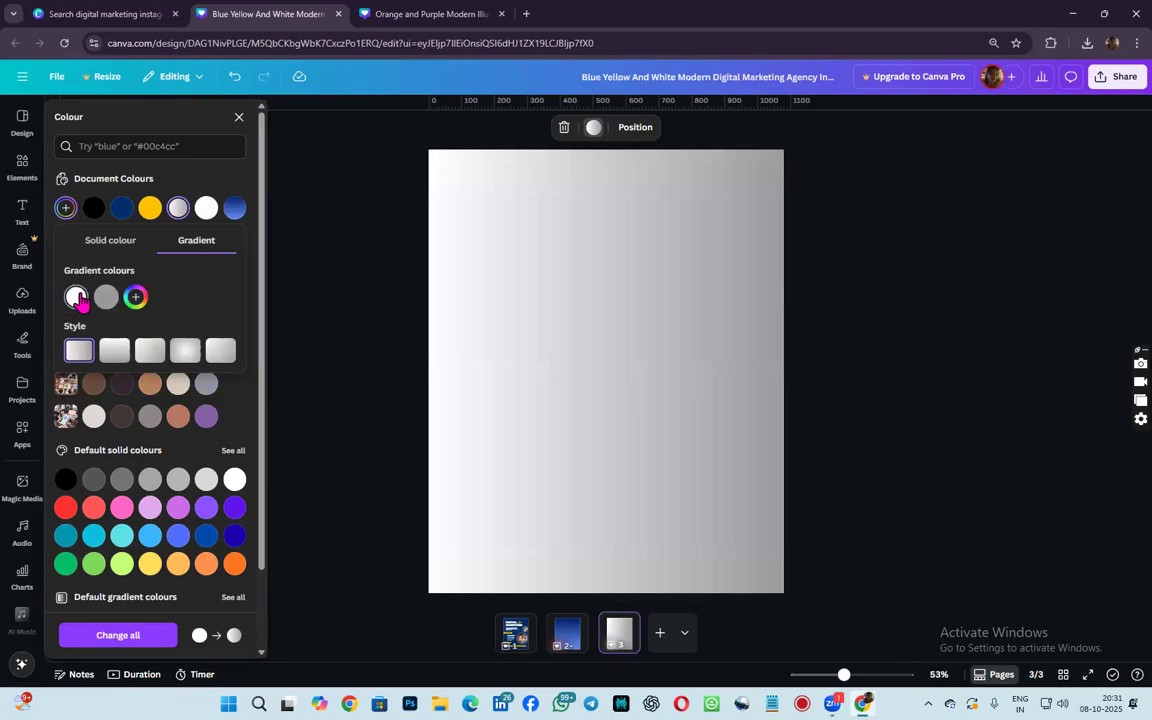
left_click(76, 303)
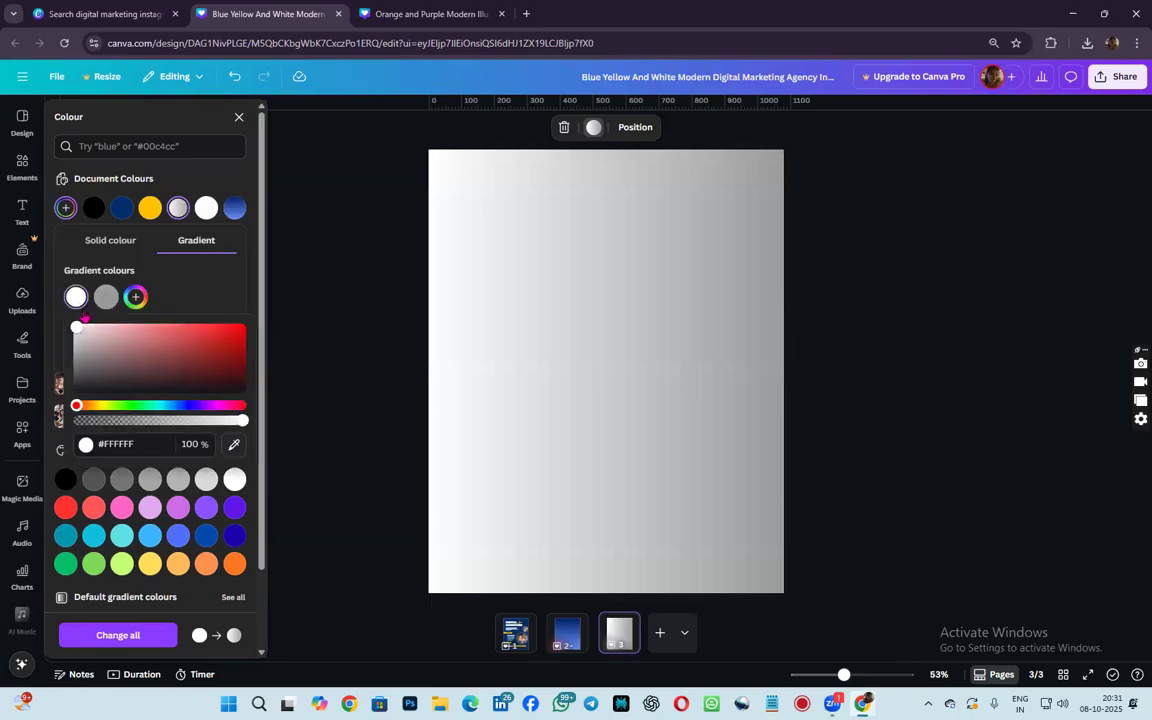
left_click(171, 327)
left_click_drag(193, 329, 190, 327)
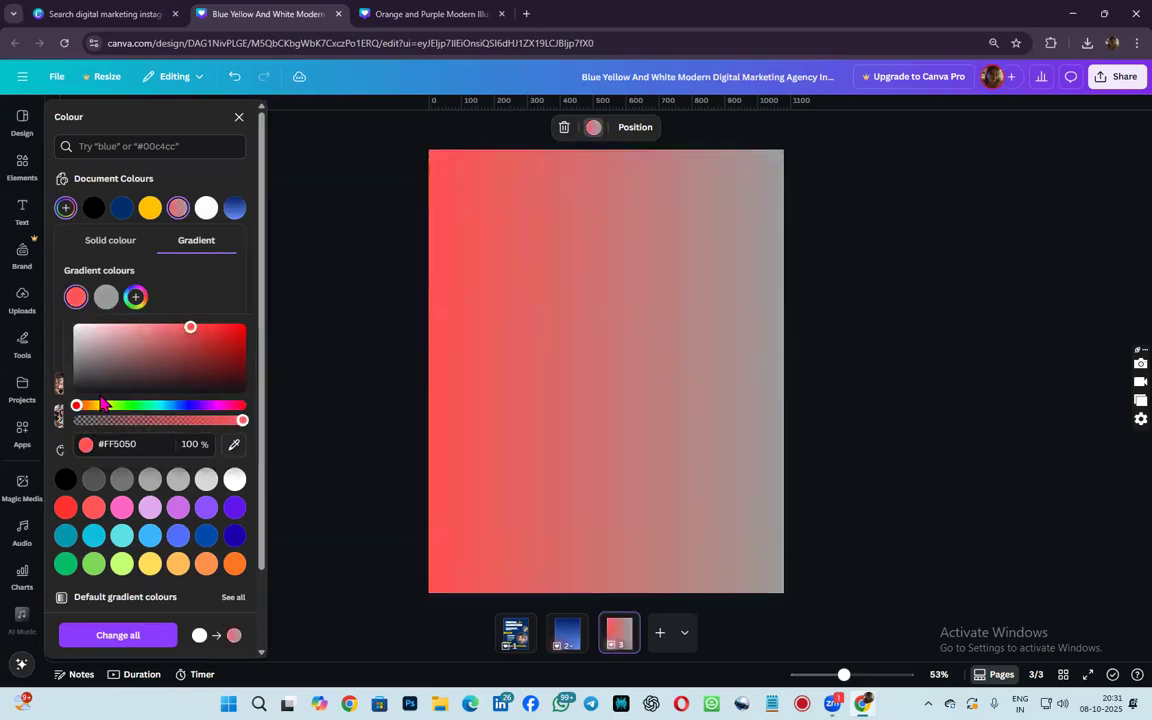
left_click_drag(77, 405, 187, 437)
left_click_drag(190, 327, 227, 327)
- Set the second colour of page 3's custom gradient to the light cyan #43F4FF
left_click(104, 299)
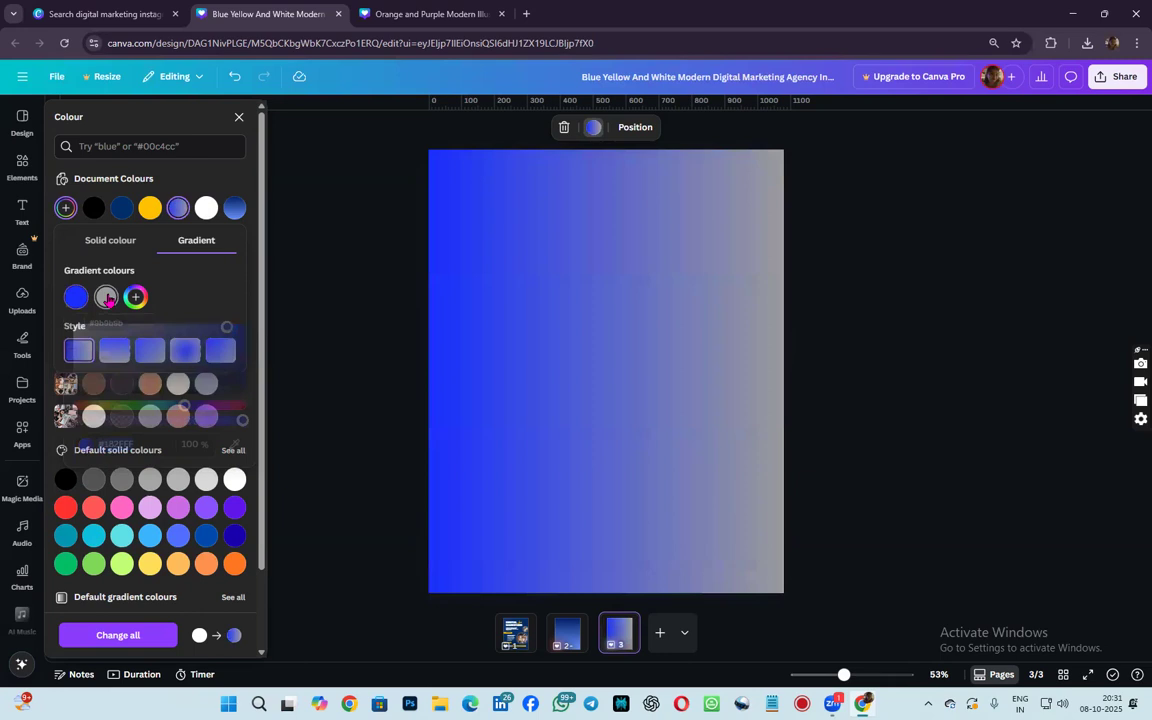
left_click_drag(117, 410, 191, 405)
left_click_drag(108, 372, 237, 318)
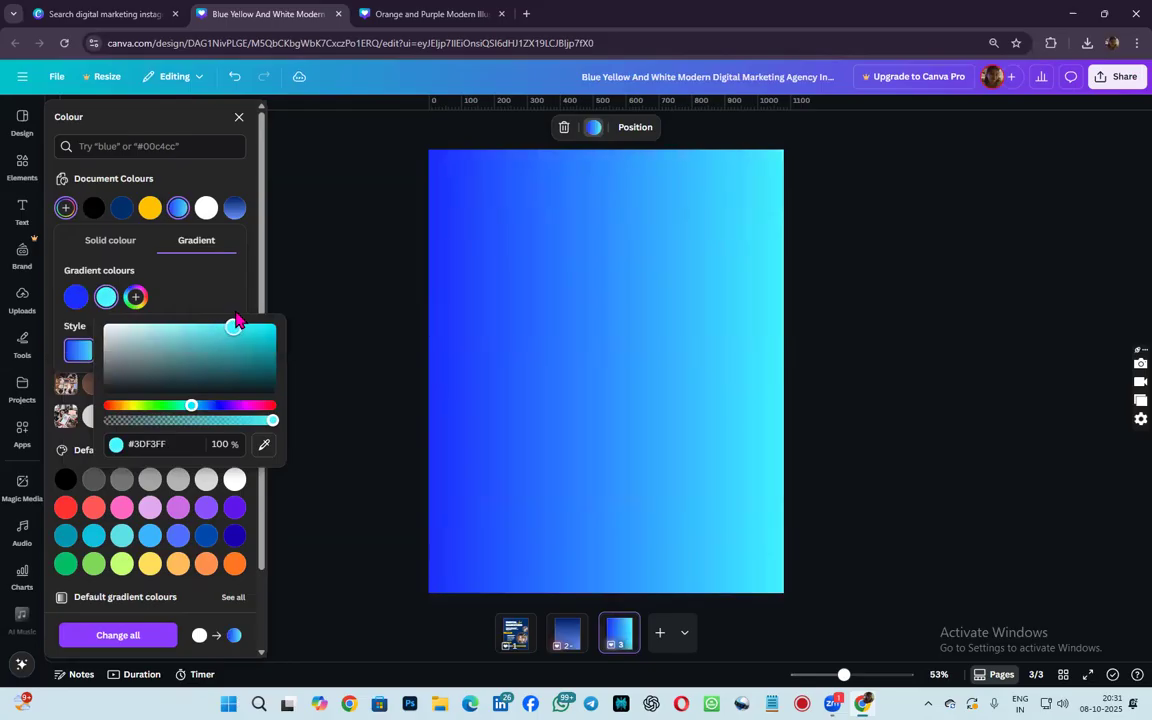
left_click(192, 258)
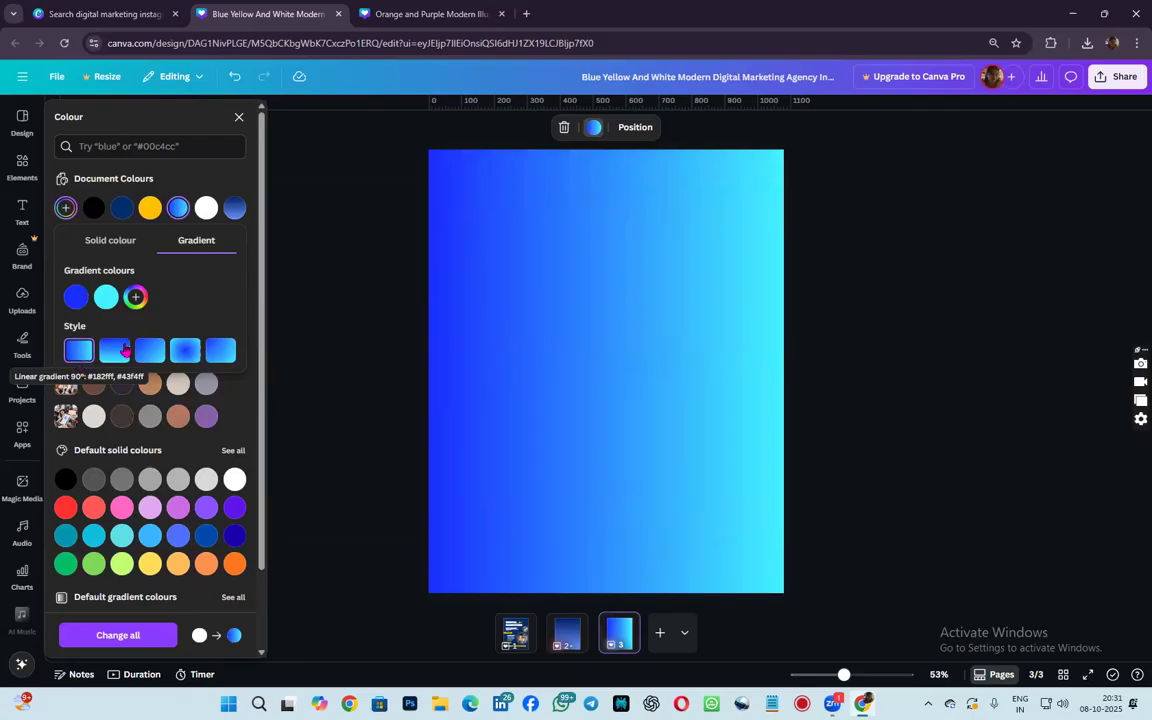
- Try several gradient styles on page 3's background, including a diagonal one, and settle on the vertical 180° linear style
left_click(121, 351)
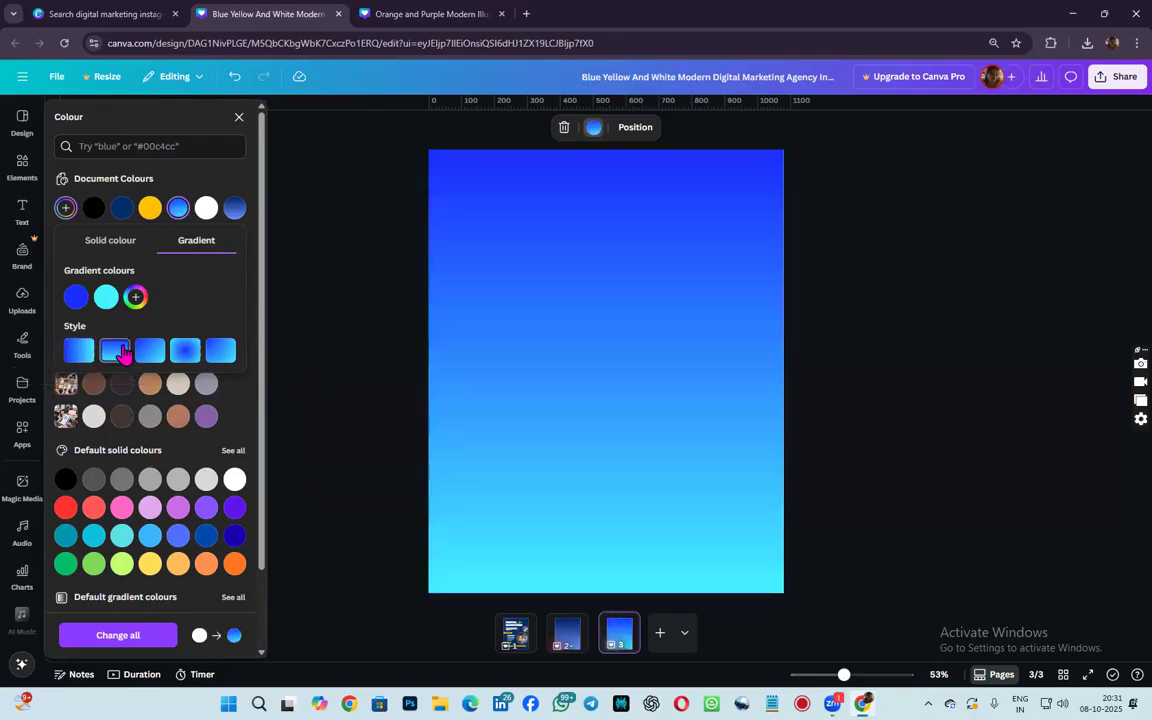
left_click(149, 356)
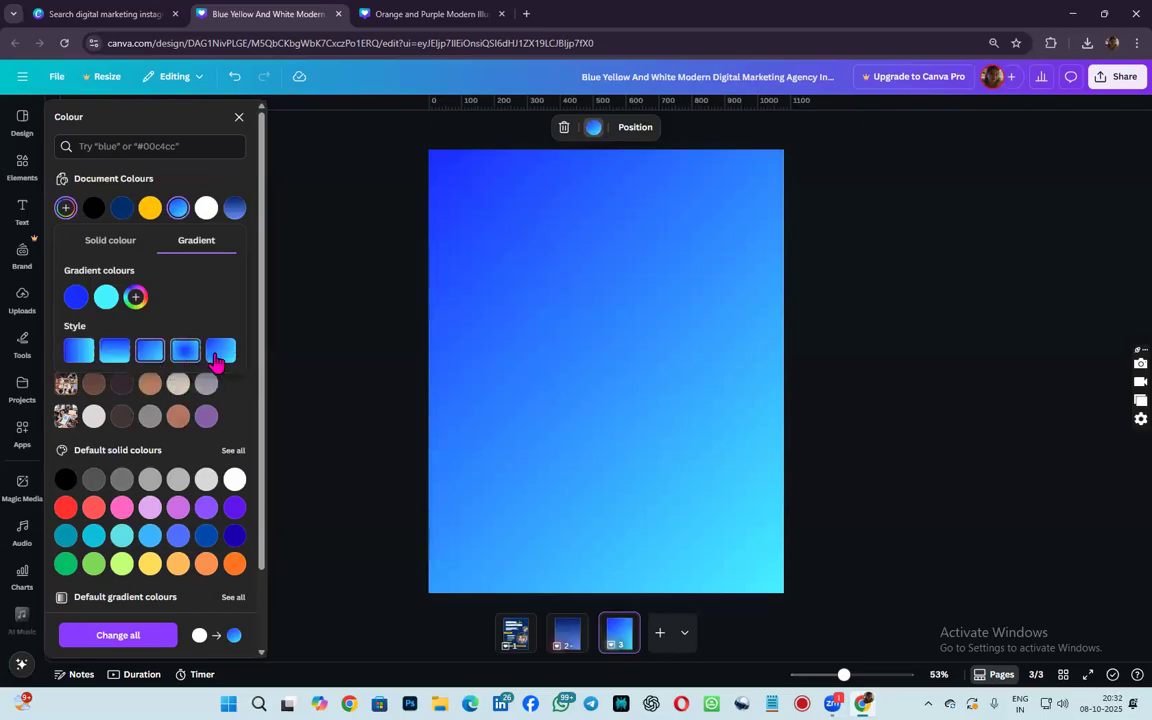
left_click(216, 358)
left_click(116, 355)
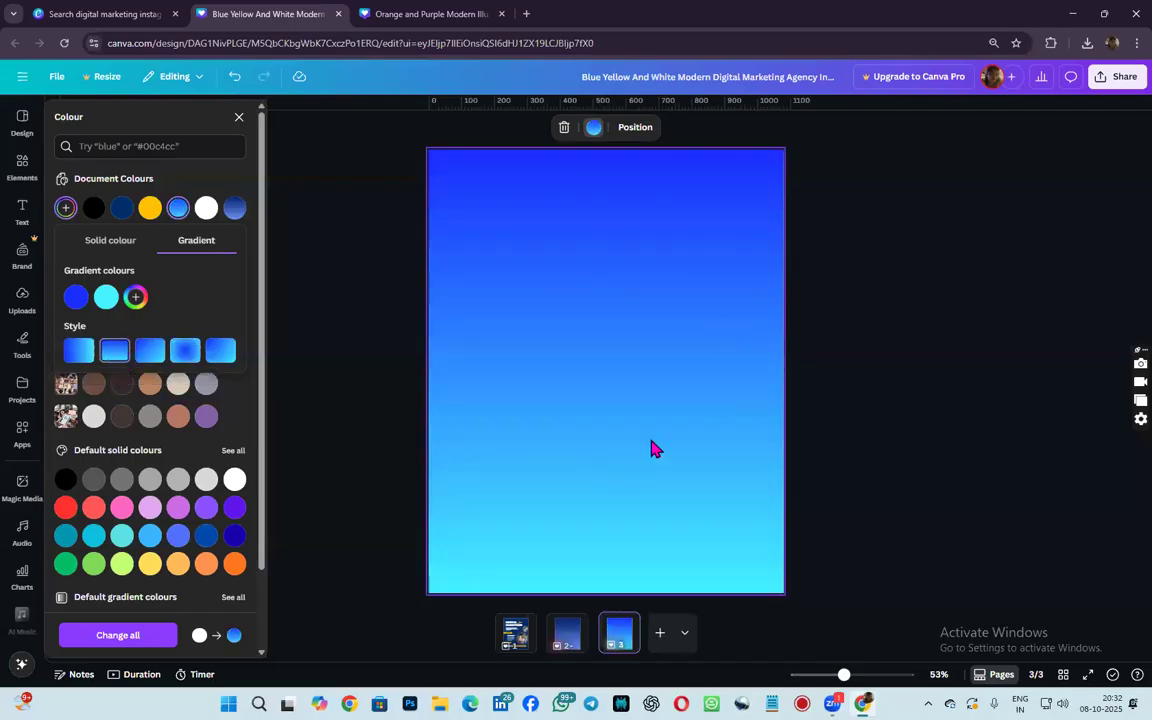
- Compare the gradient backgrounds of pages 2 and 3, and review the colour and style options of page 3's custom gradient
right_click(572, 640)
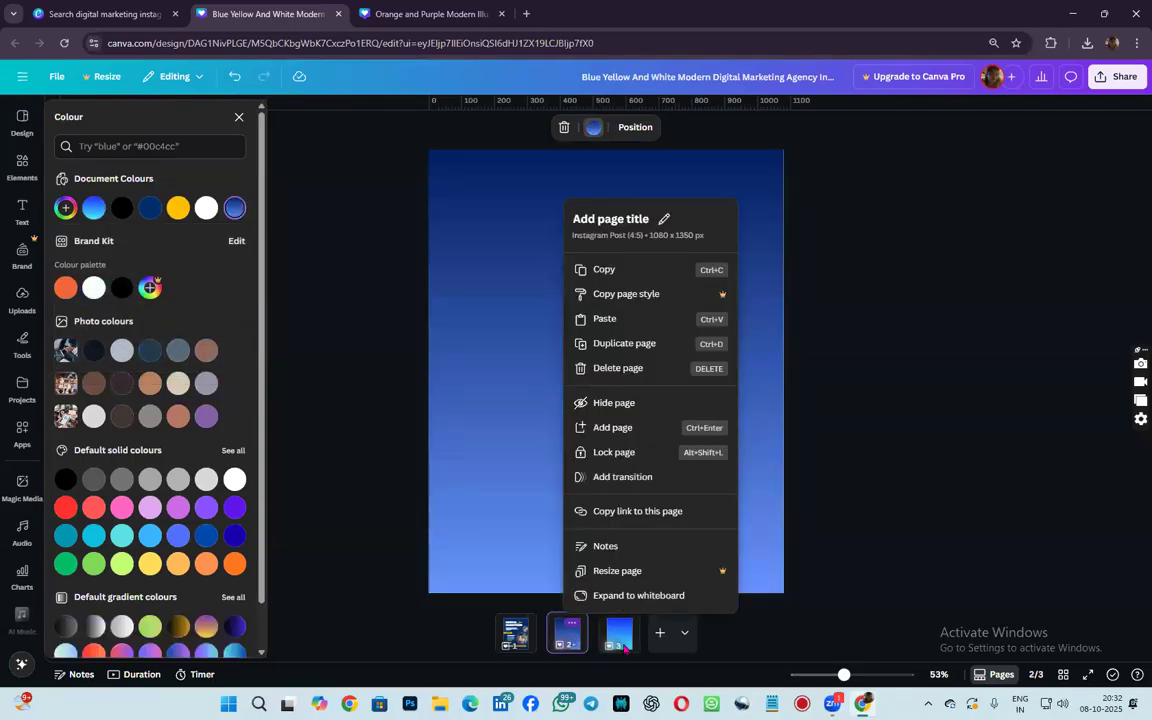
left_click(624, 648)
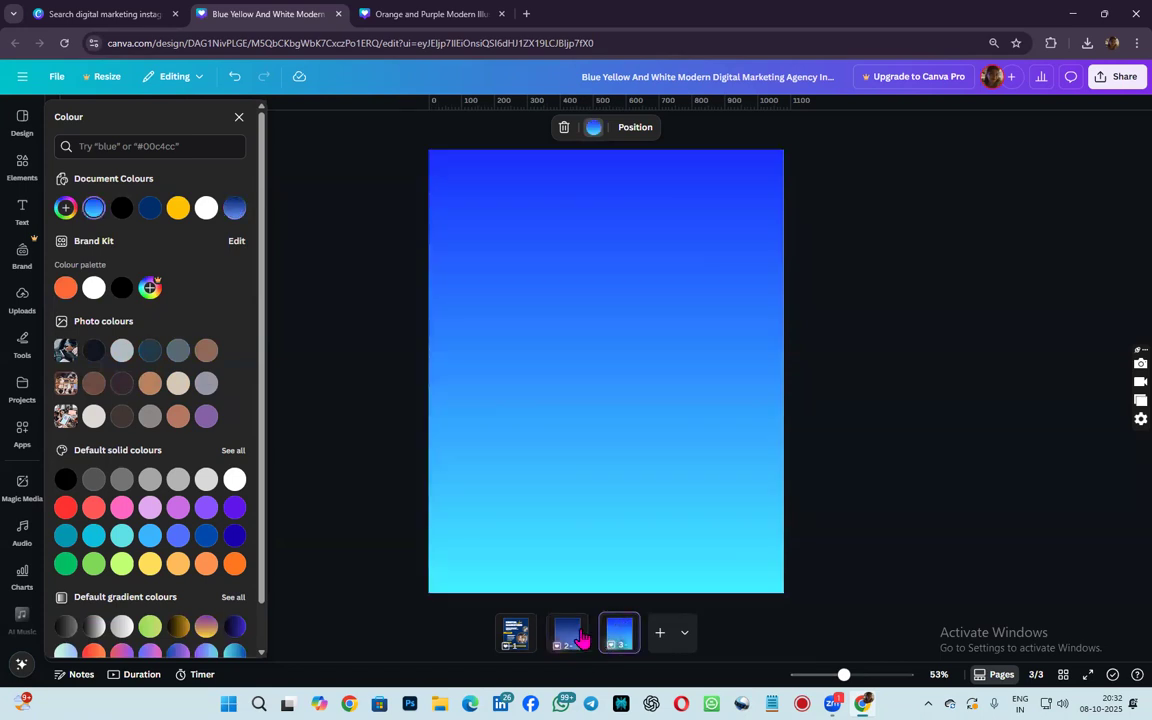
left_click(617, 636)
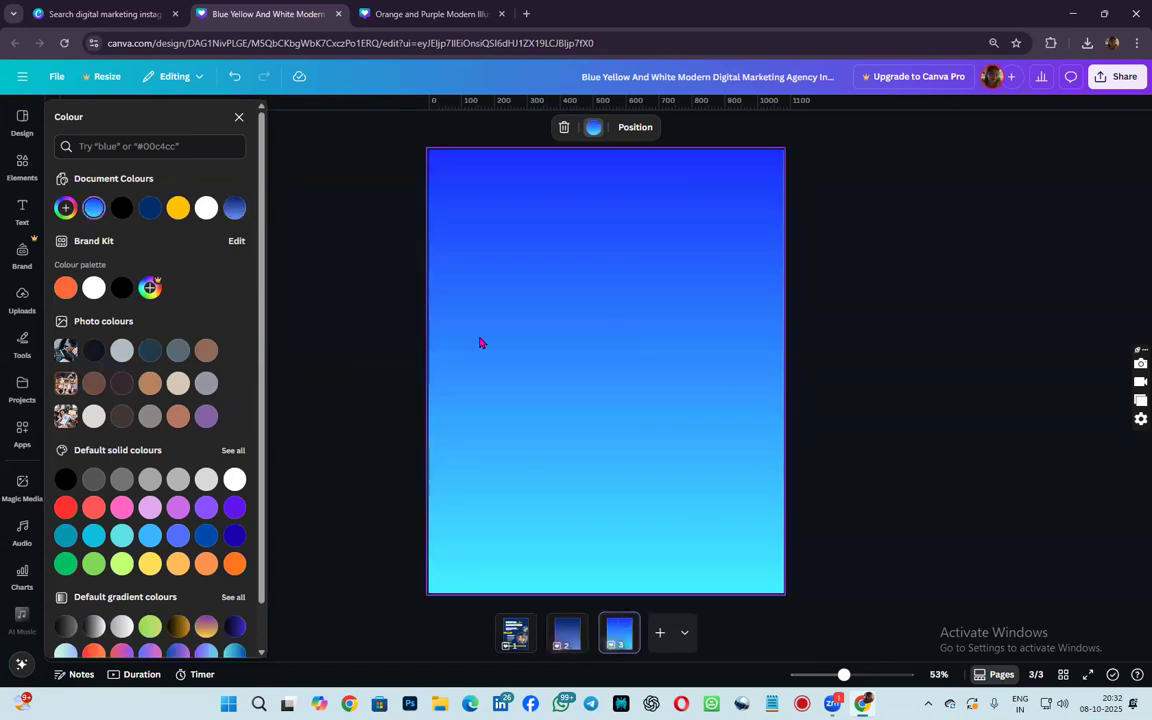
left_click(93, 207)
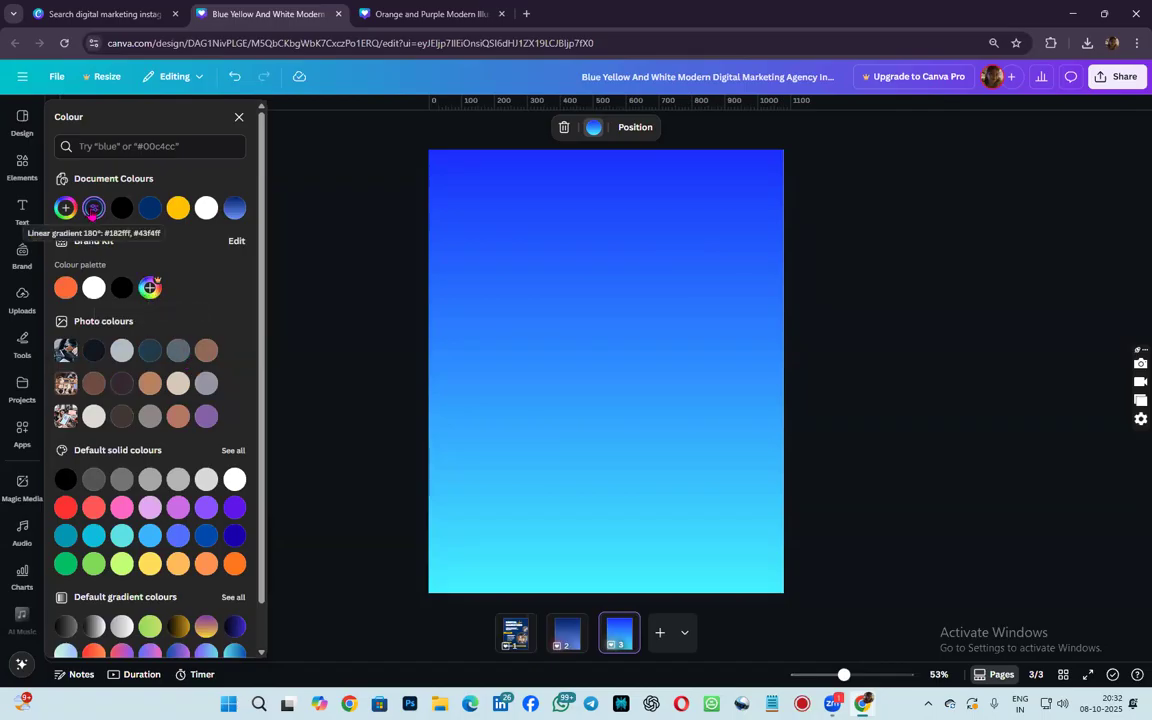
left_click(93, 207)
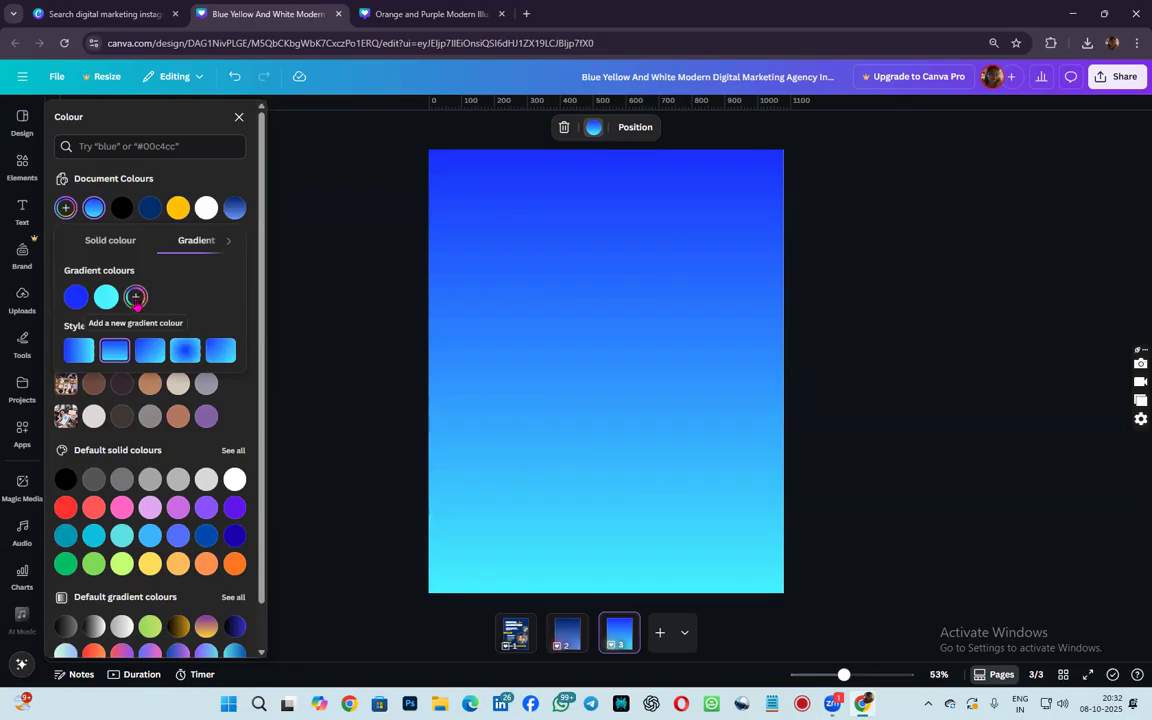
left_click(234, 440)
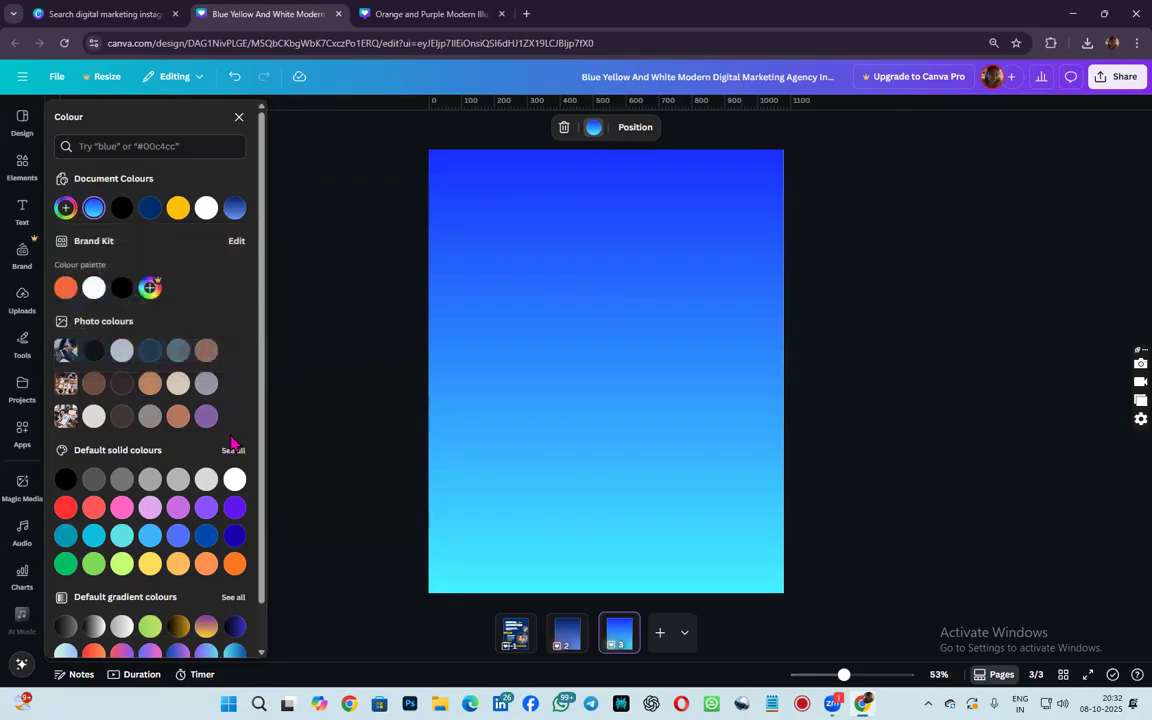
- Try the default red and red-green gradients on page 3's background, ending with the monochromatic light blue-to-white one
scroll(157, 510, "down", 1)
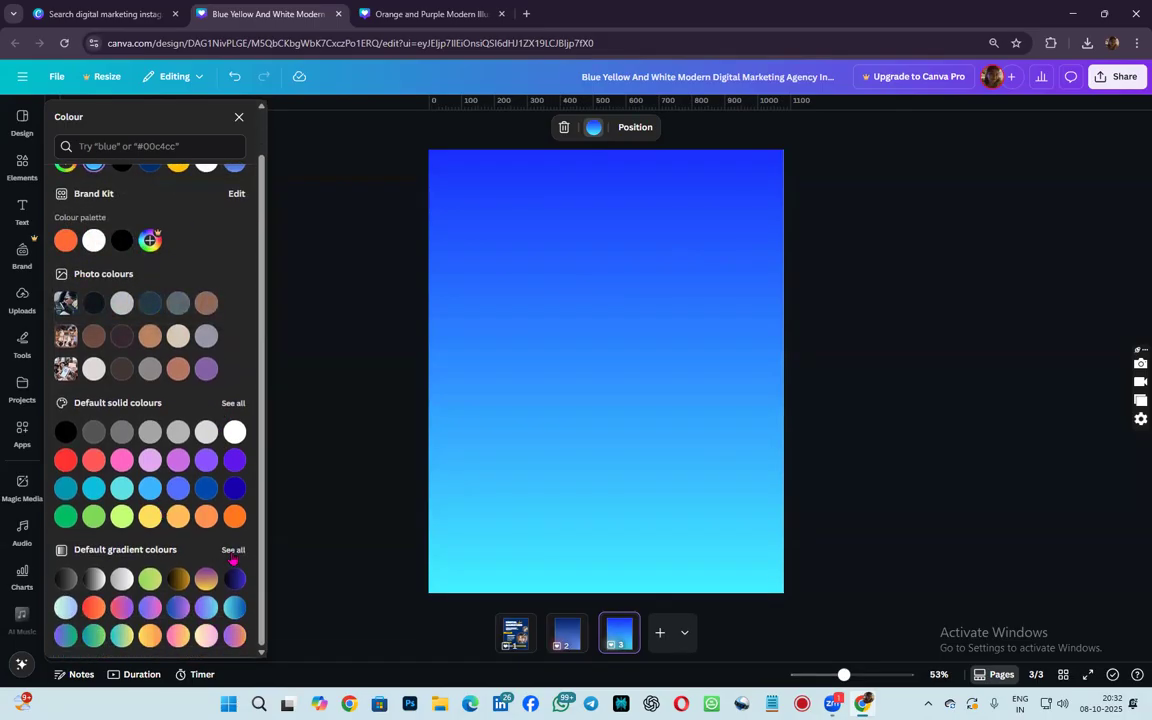
left_click(233, 551)
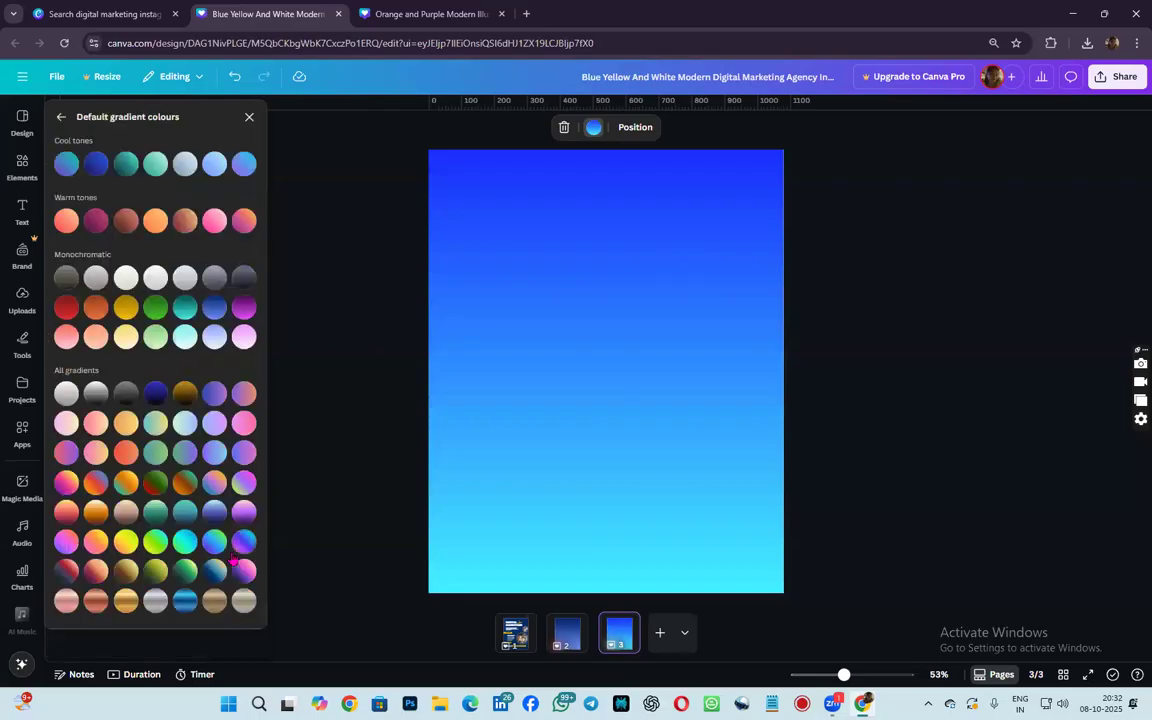
left_click(66, 307)
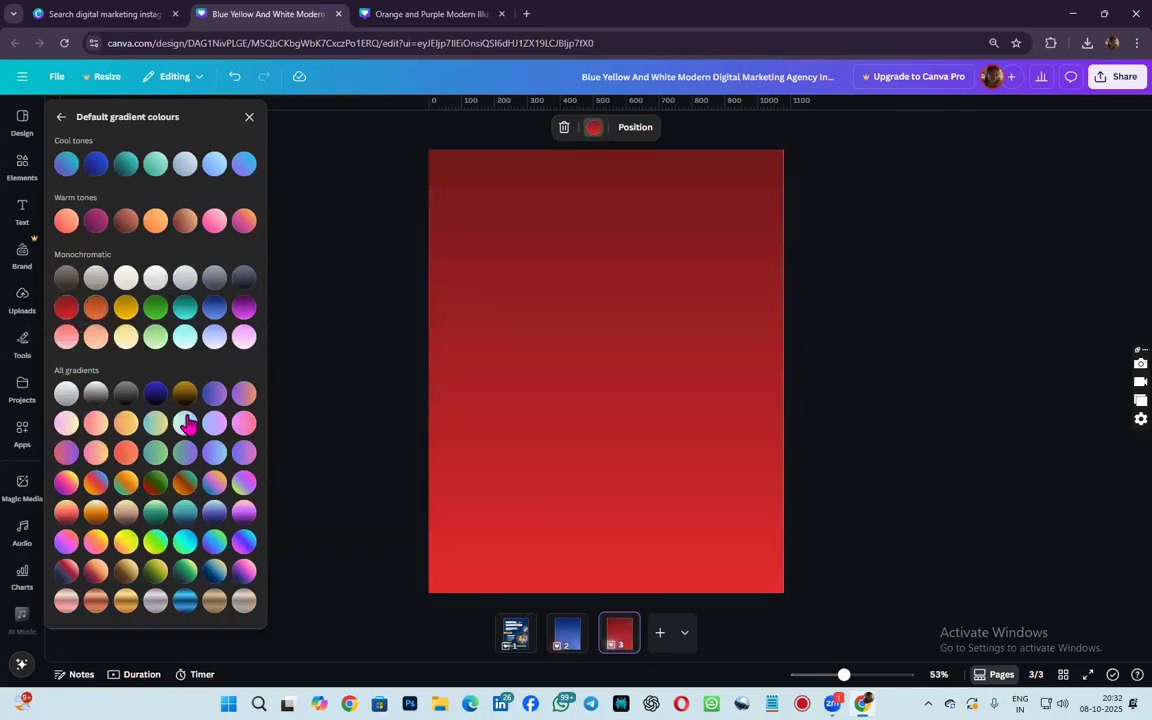
left_click(155, 482)
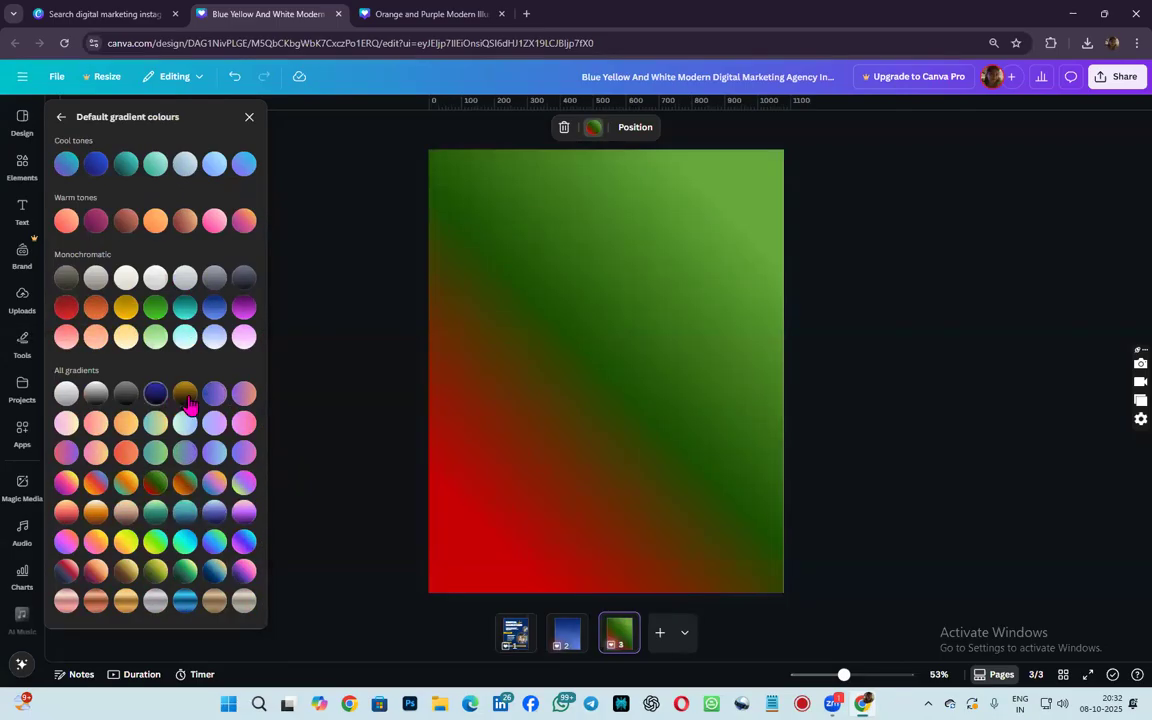
left_click(214, 340)
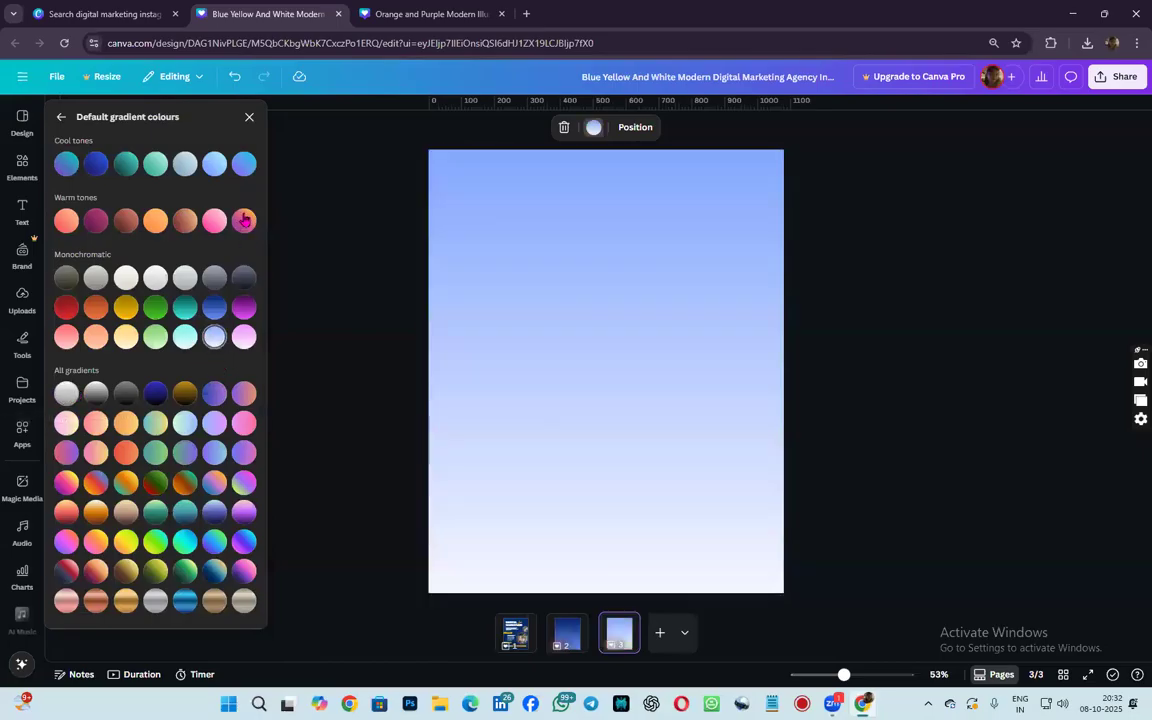
left_click(249, 117)
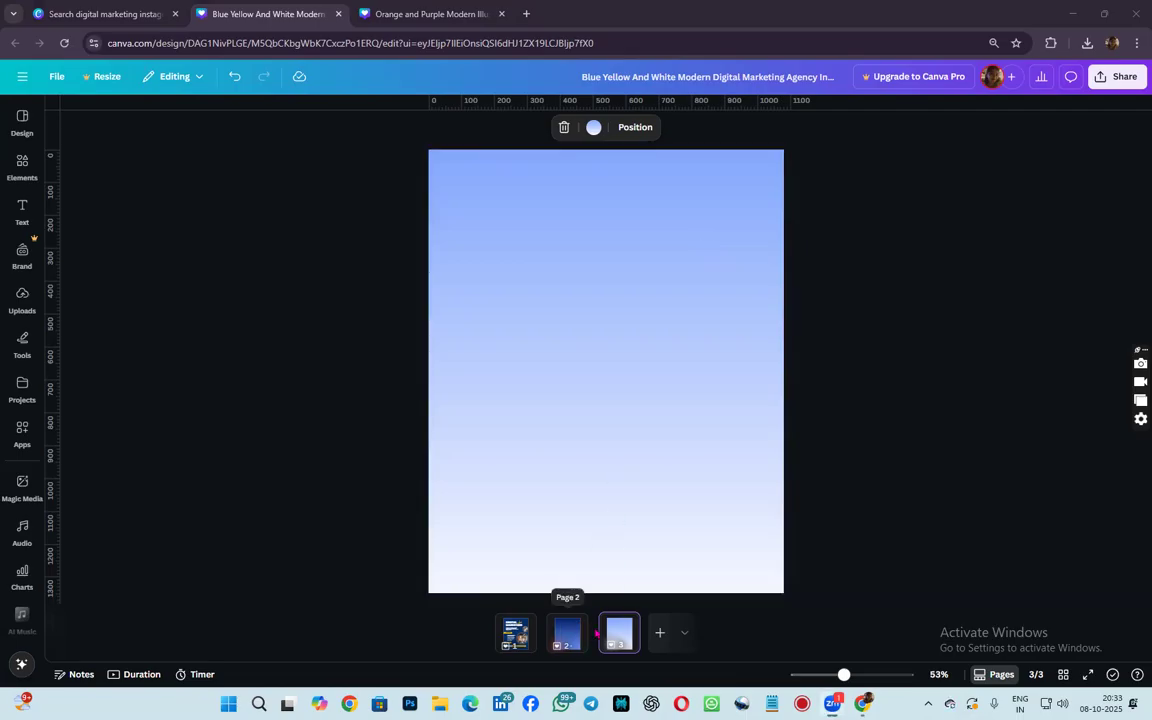
- Set page 3's background to plain white and start a new custom gradient from it
left_click(595, 140)
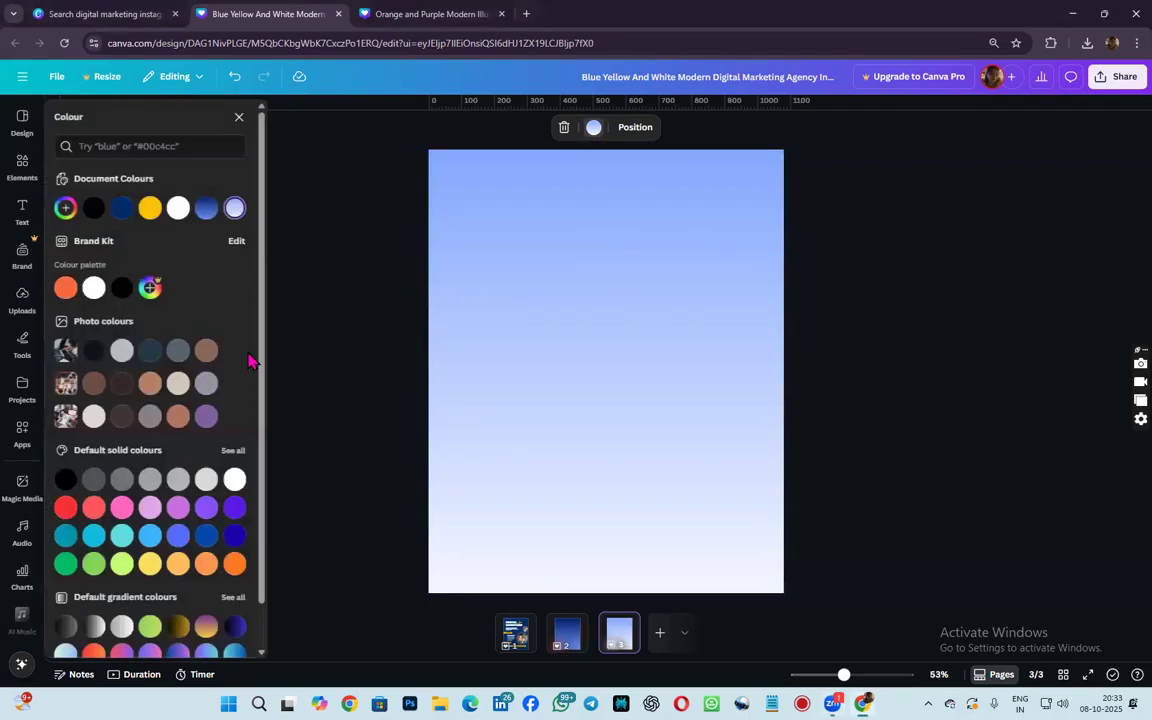
left_click(234, 479)
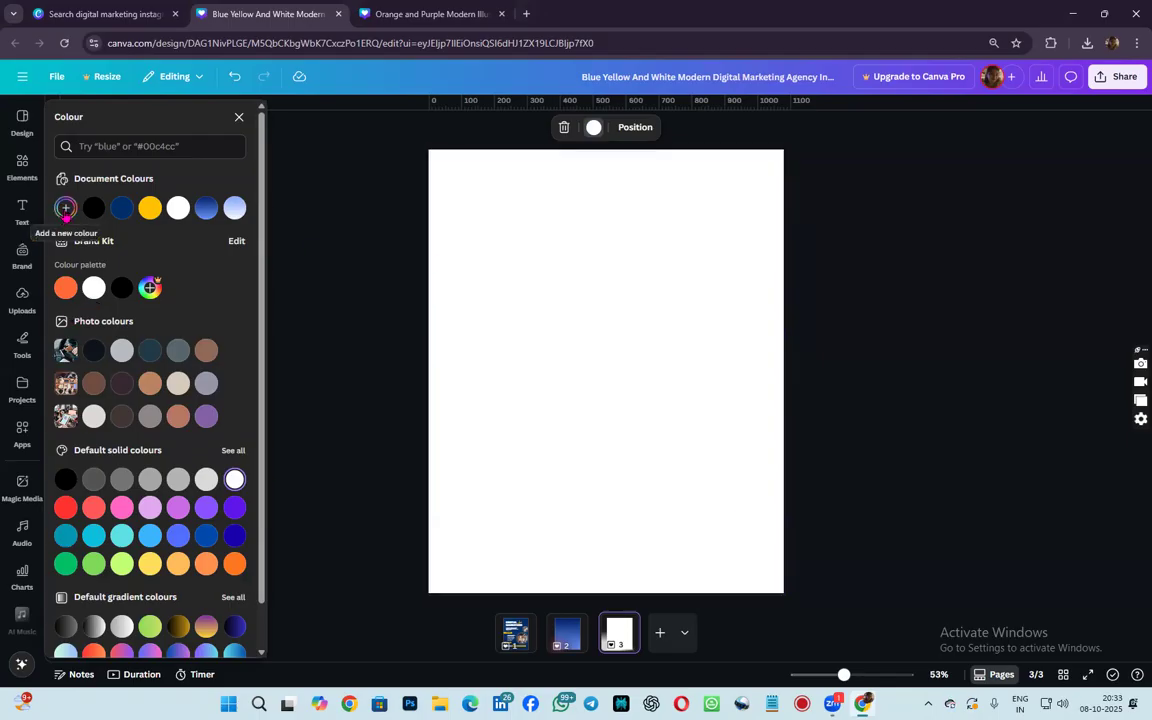
left_click(65, 207)
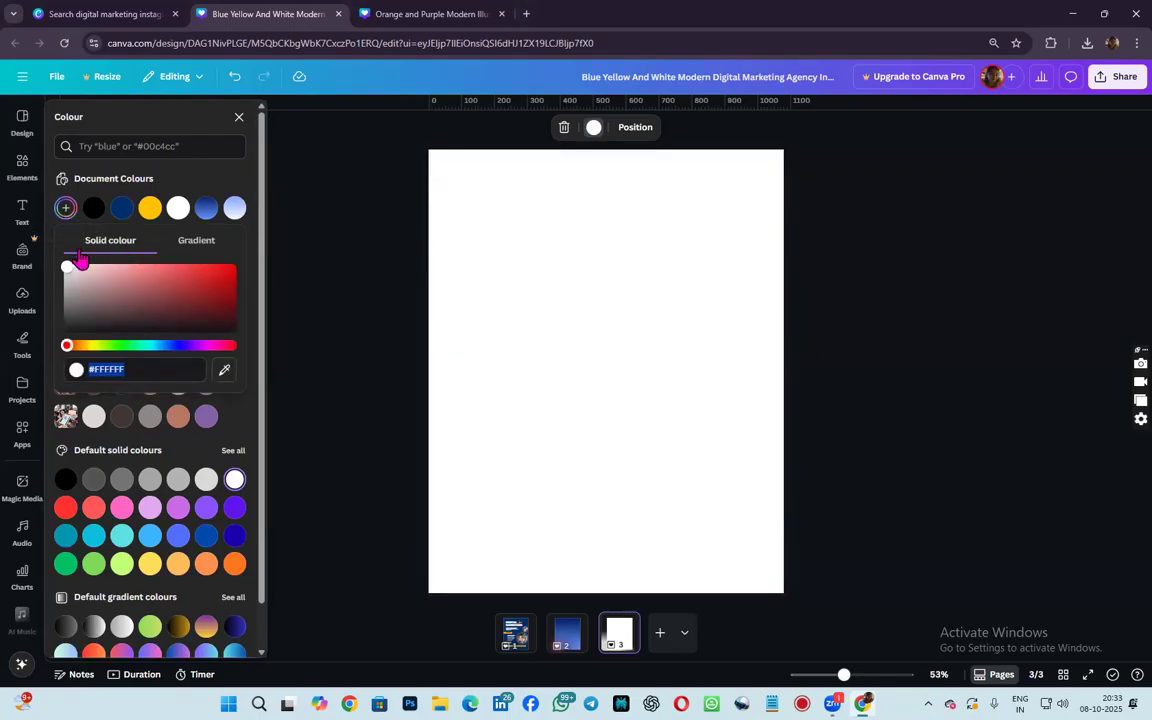
left_click(203, 247)
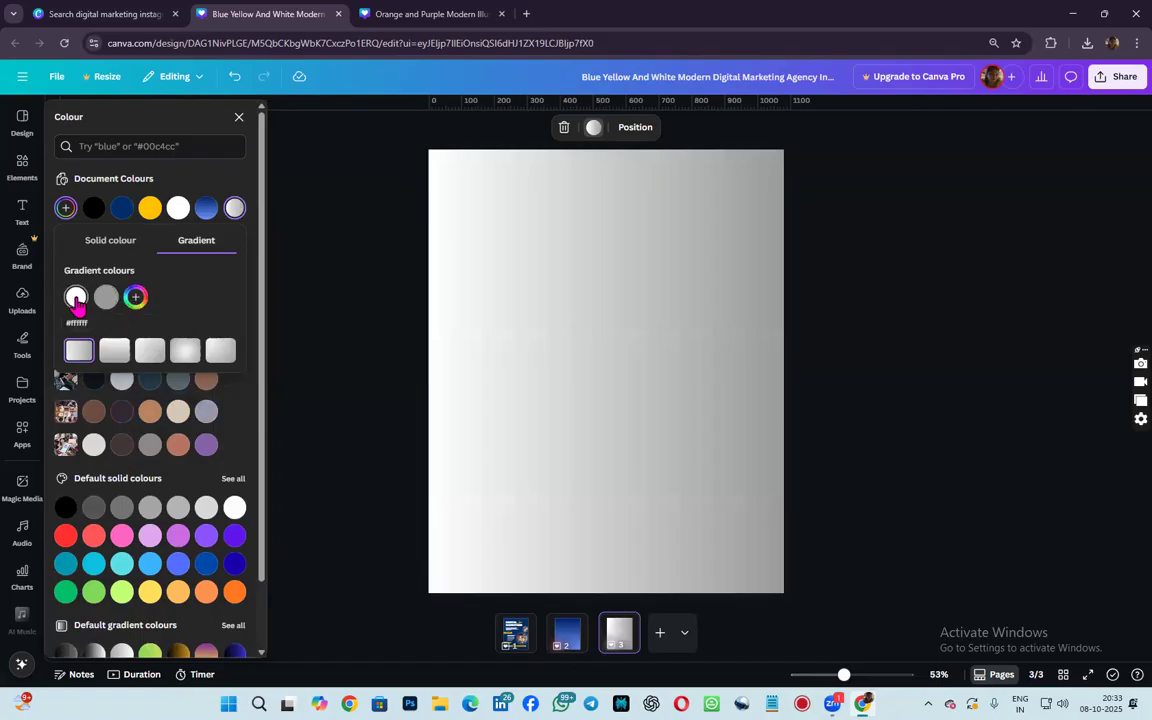
- Set the two colours of page 3's custom gradient to light pink #FFC4C4 and coral red #FF5858
left_click(76, 298)
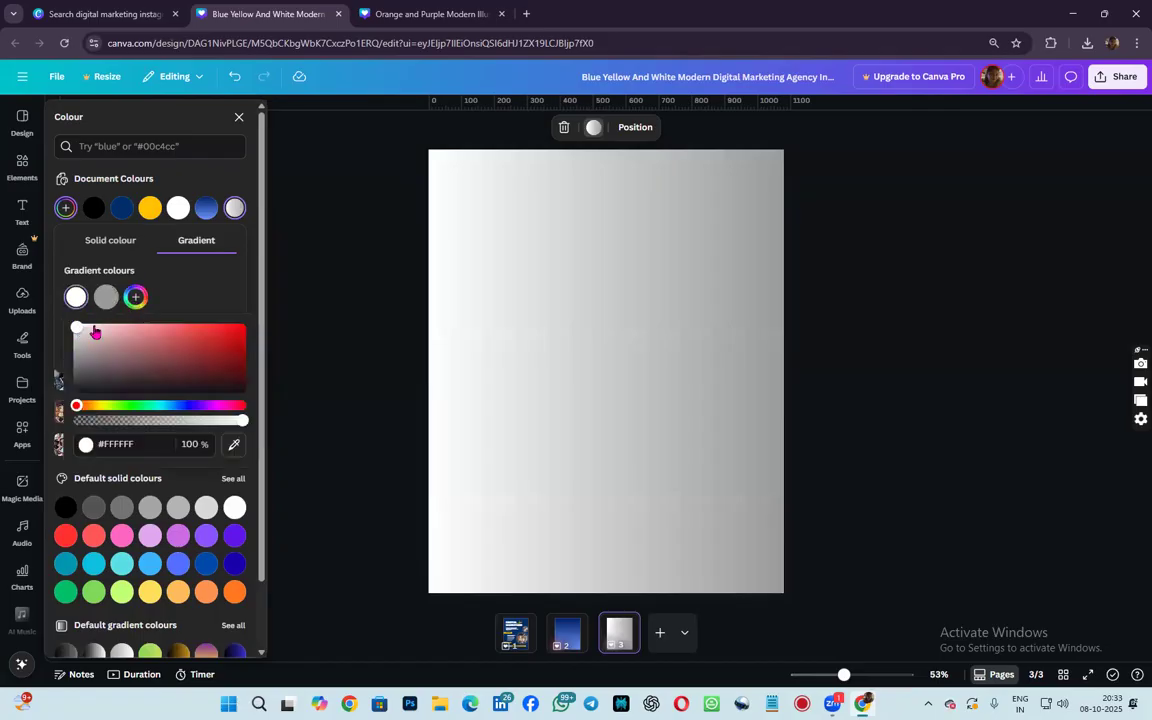
left_click_drag(79, 332, 213, 327)
left_click(106, 297)
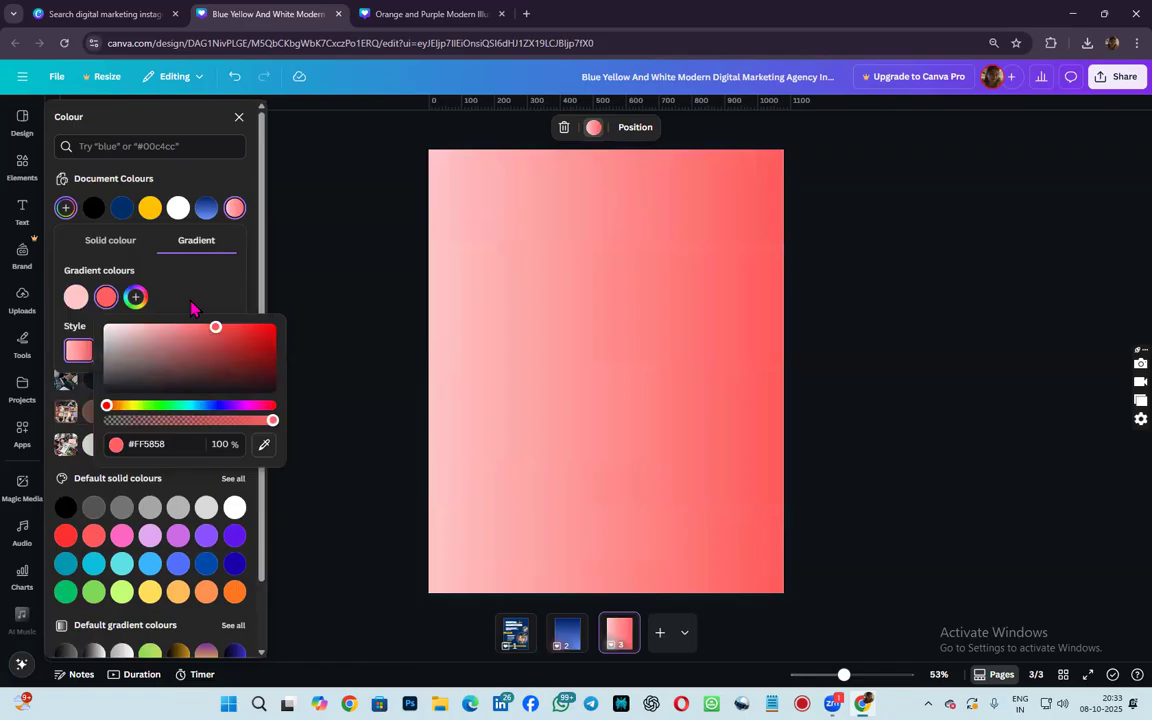
left_click(171, 270)
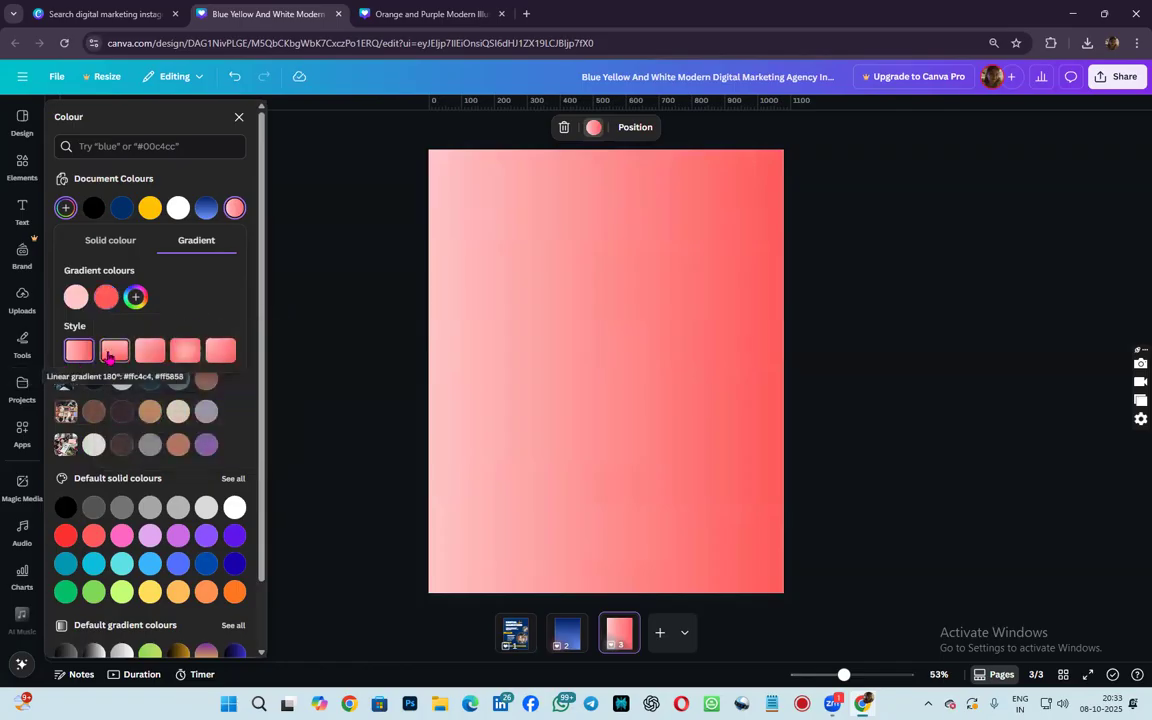
- Try the horizontal, diagonal and centred circular styles on page 3's pink gradient, settling on the vertical 180° linear style
left_click(111, 353)
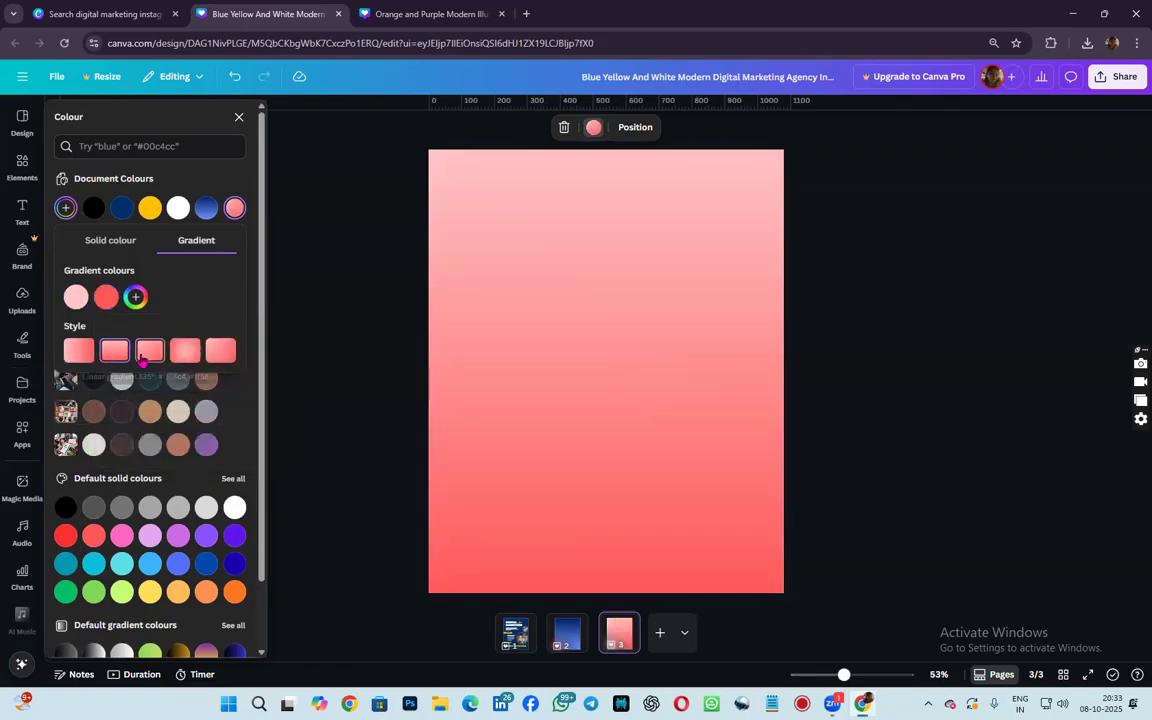
left_click(150, 351)
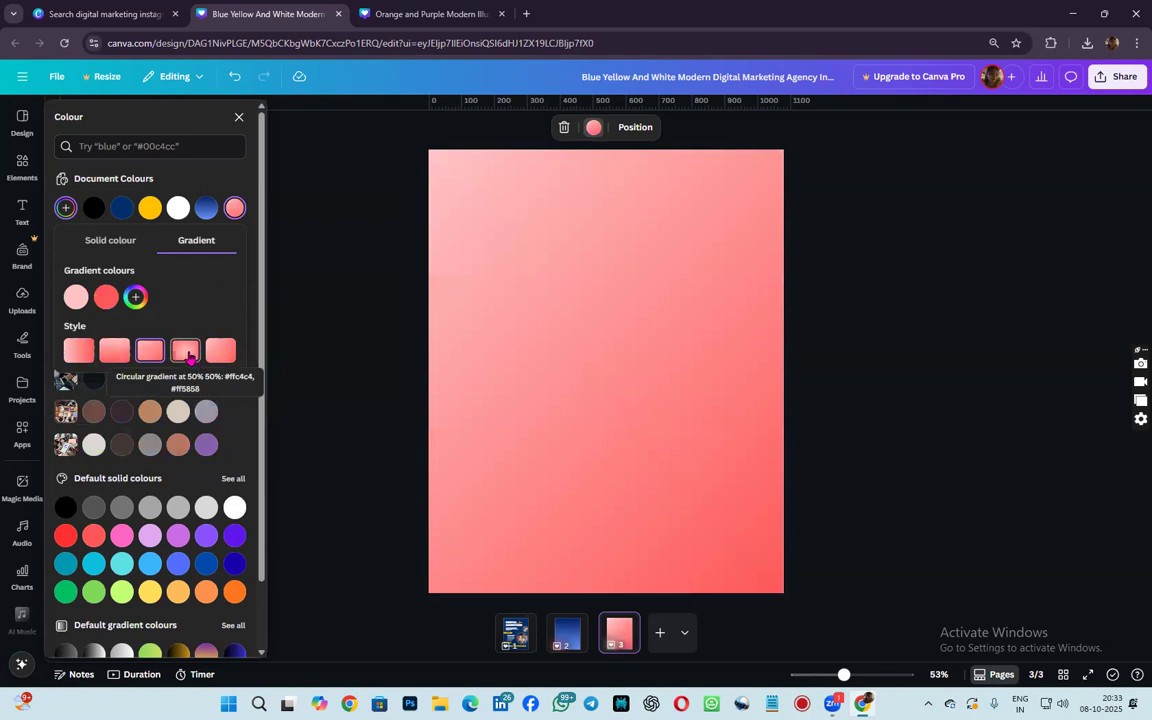
left_click(78, 350)
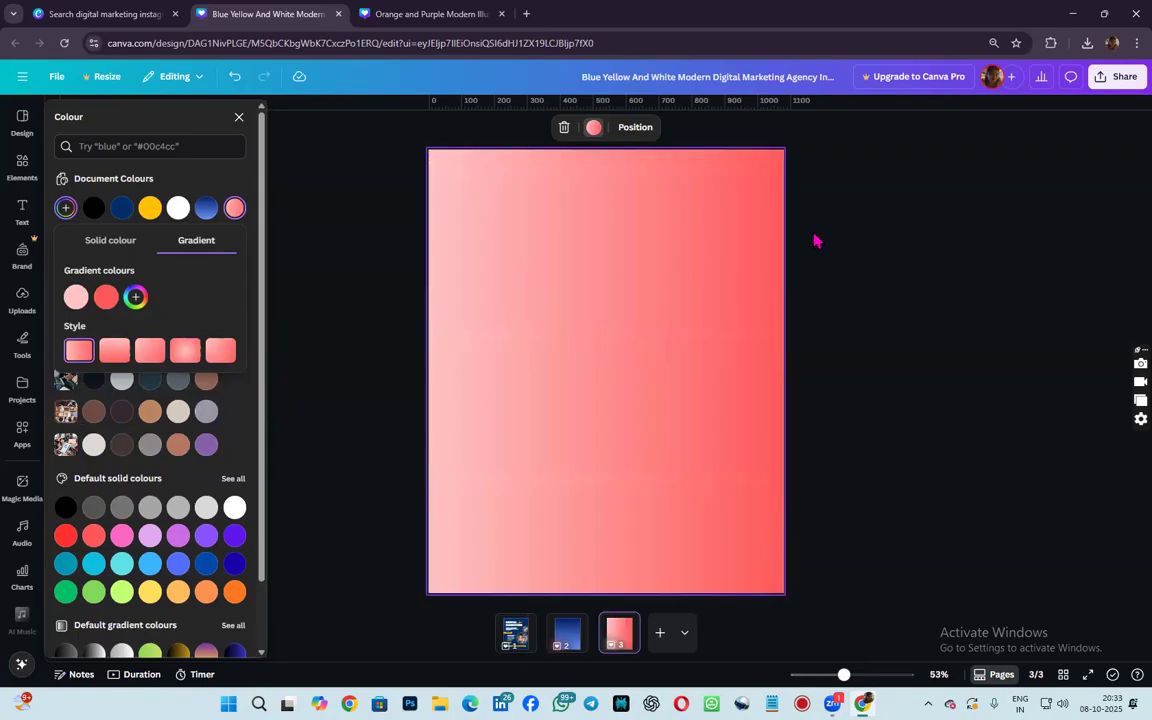
left_click(114, 350)
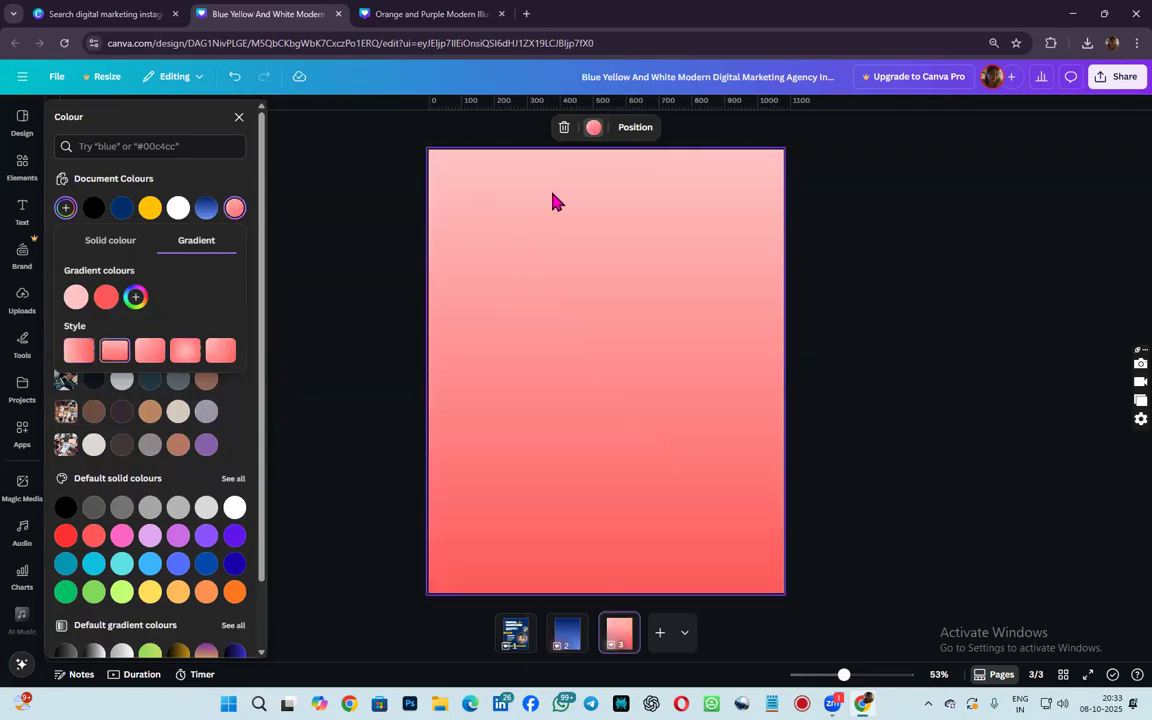
left_click(150, 352)
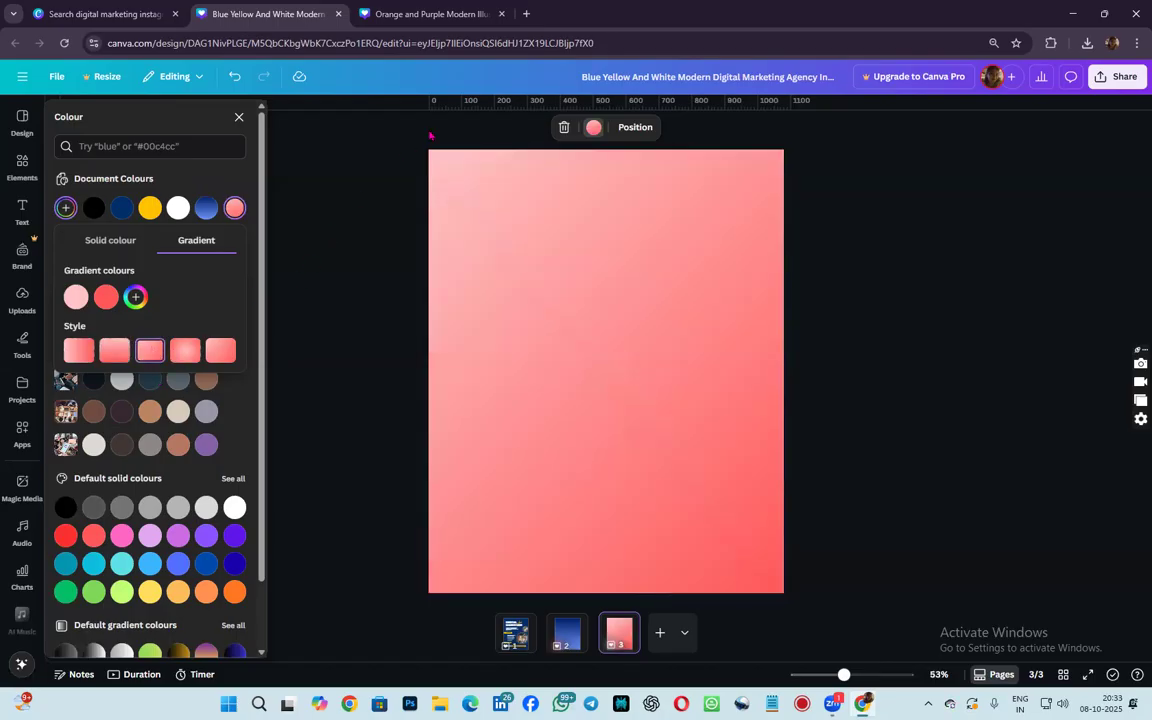
left_click(184, 350)
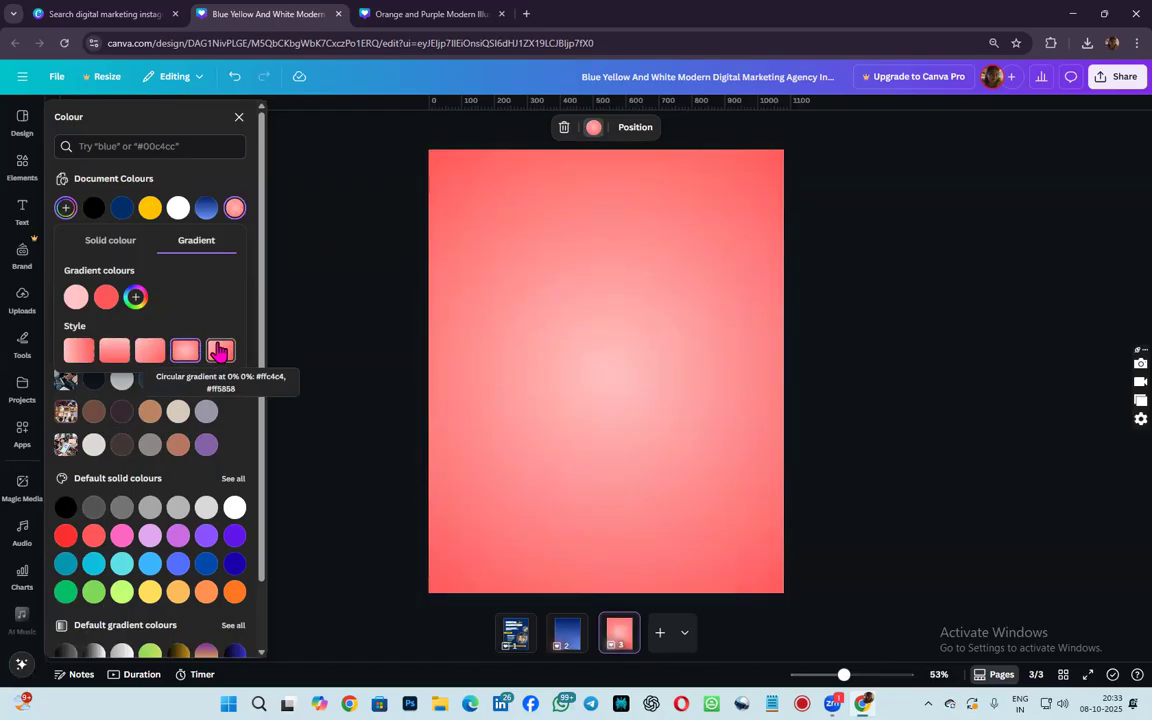
left_click(83, 358)
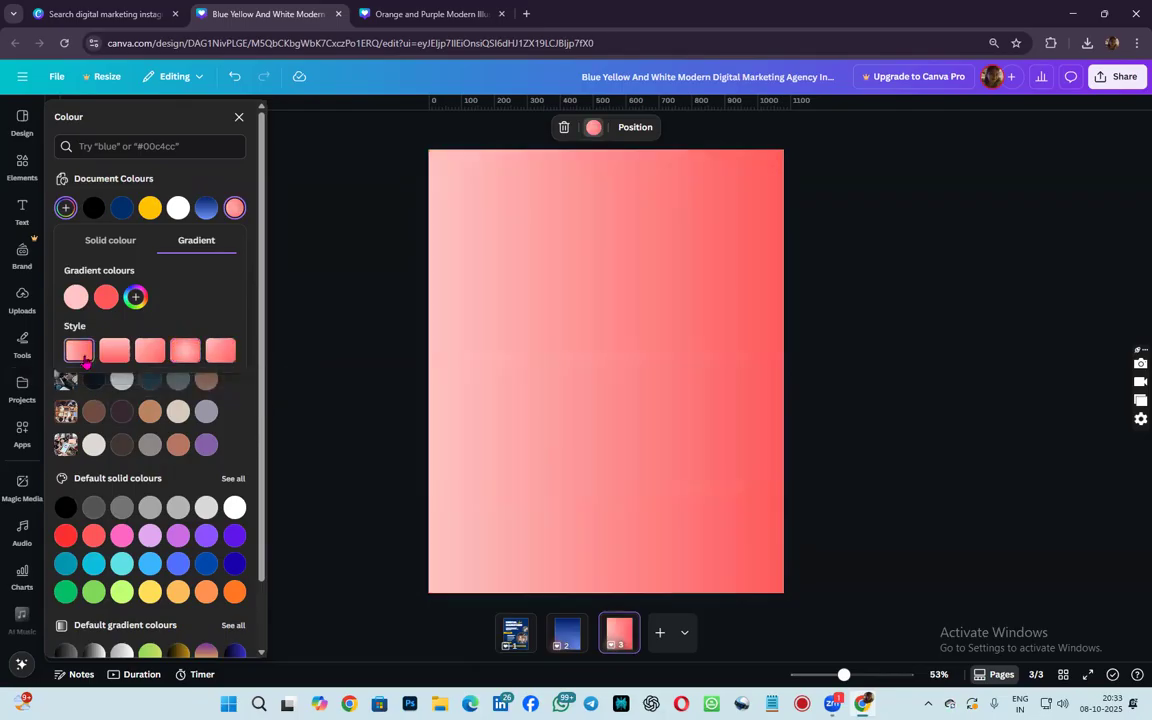
left_click(106, 355)
left_click(305, 275)
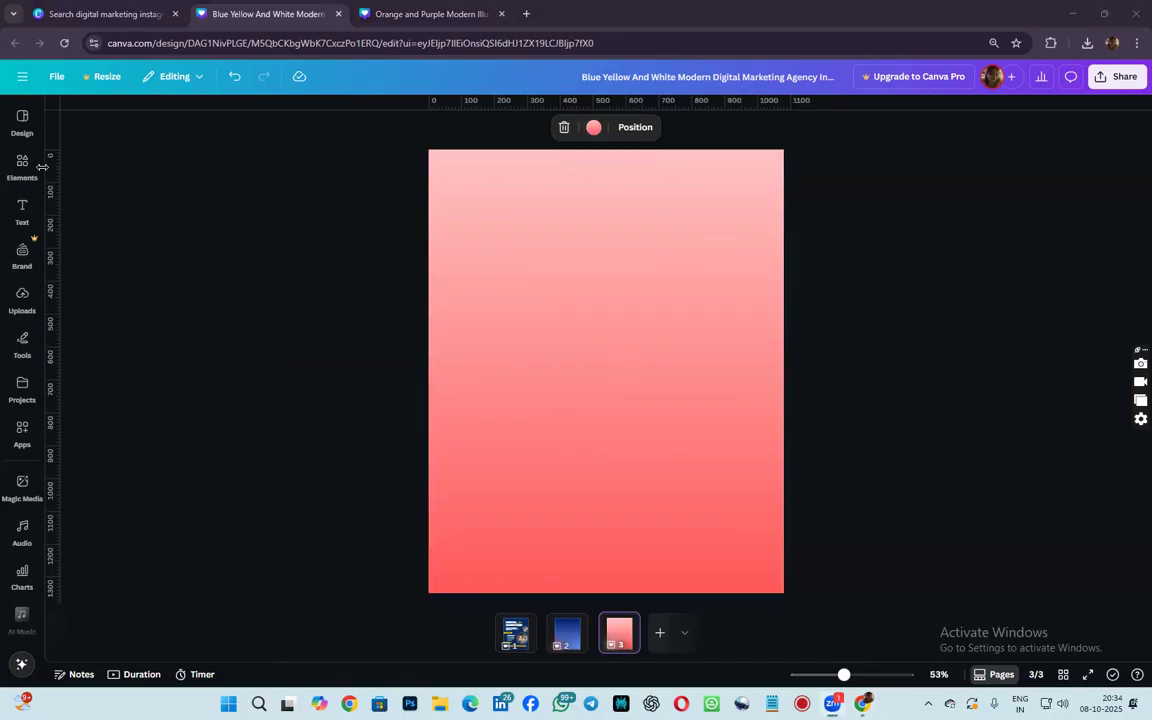
- Return to page 1 and look through the suggested design templates
left_click(20, 118)
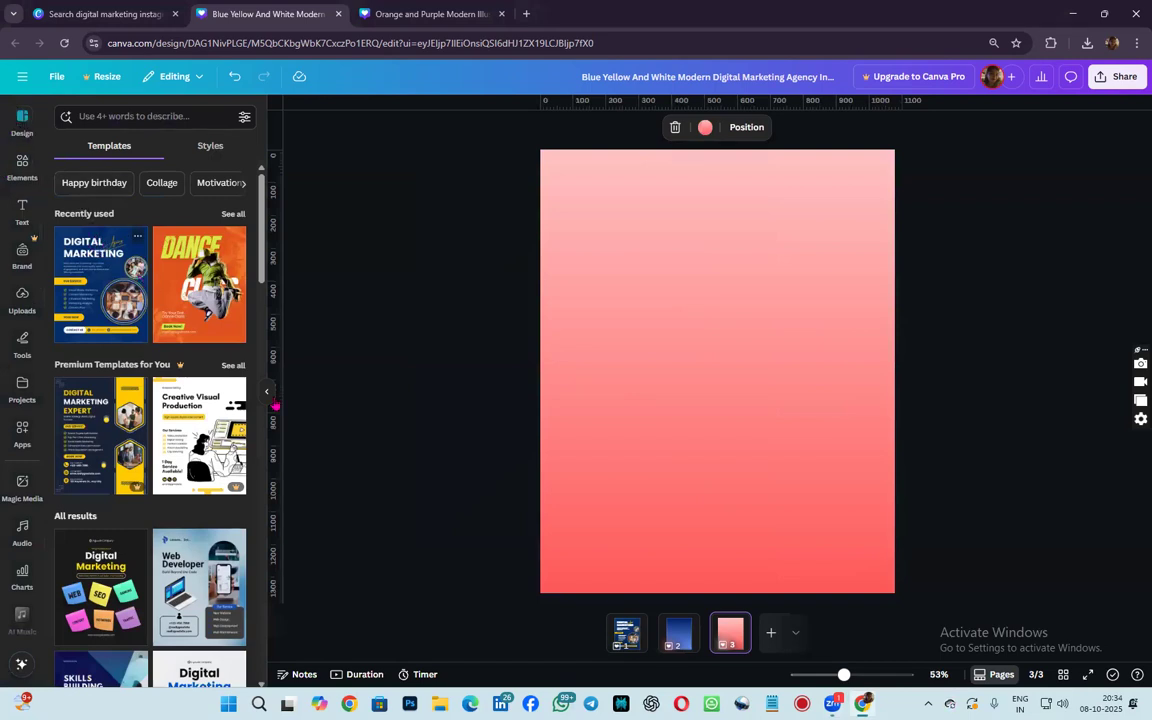
left_click(626, 632)
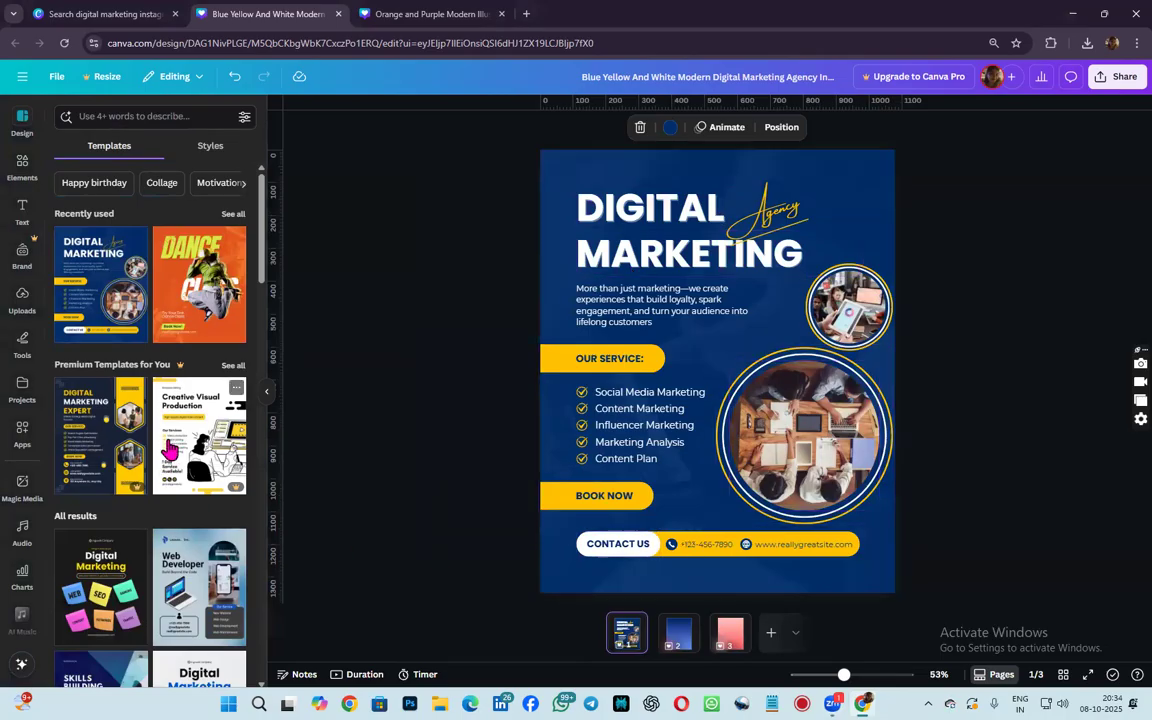
scroll(170, 452, "down", 1)
scroll(170, 452, "up", 1)
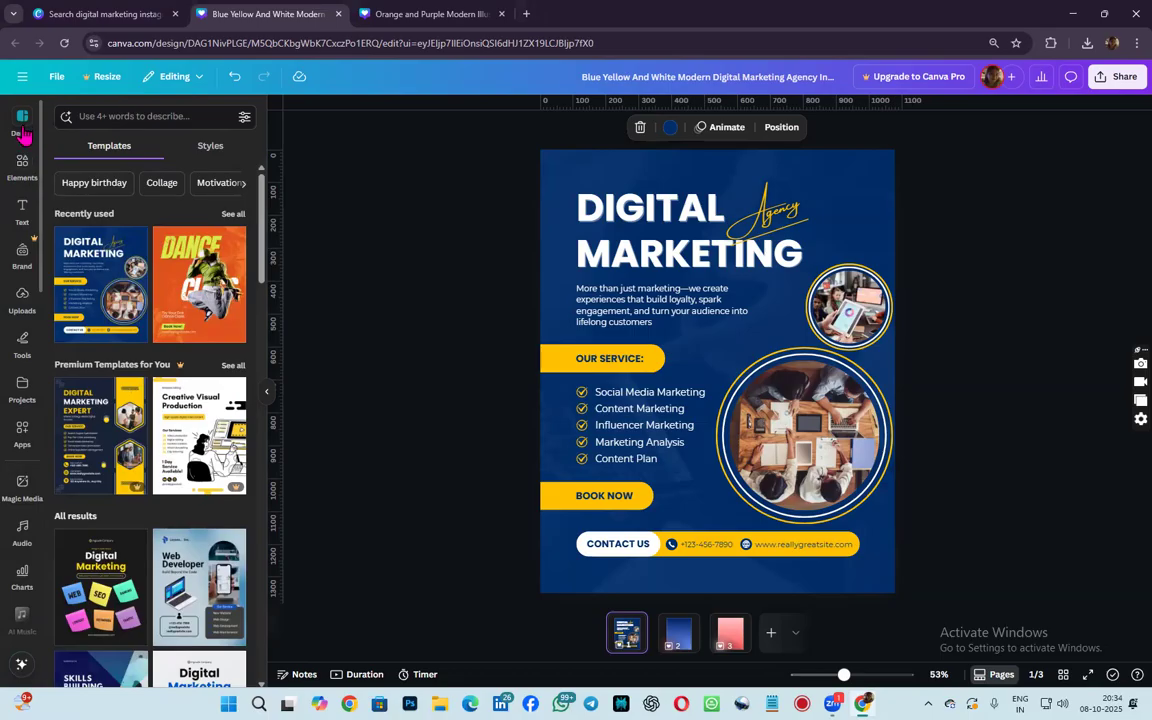
scroll(157, 378, "down", 5)
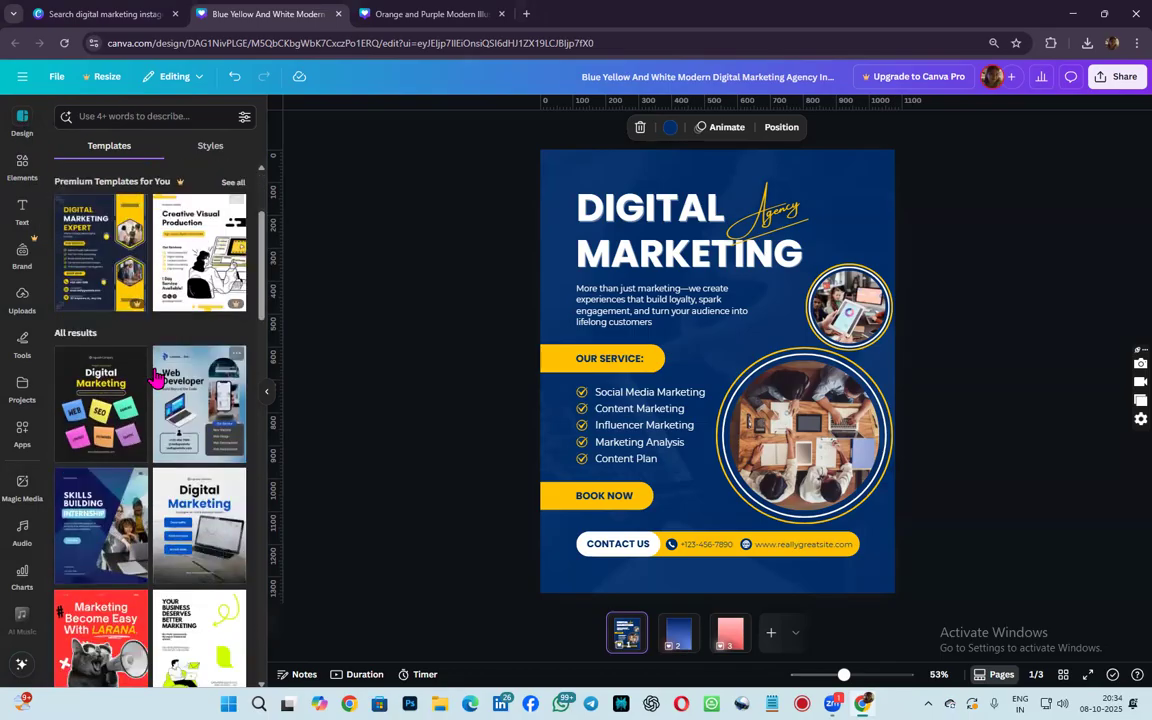
scroll(157, 378, "down", 15)
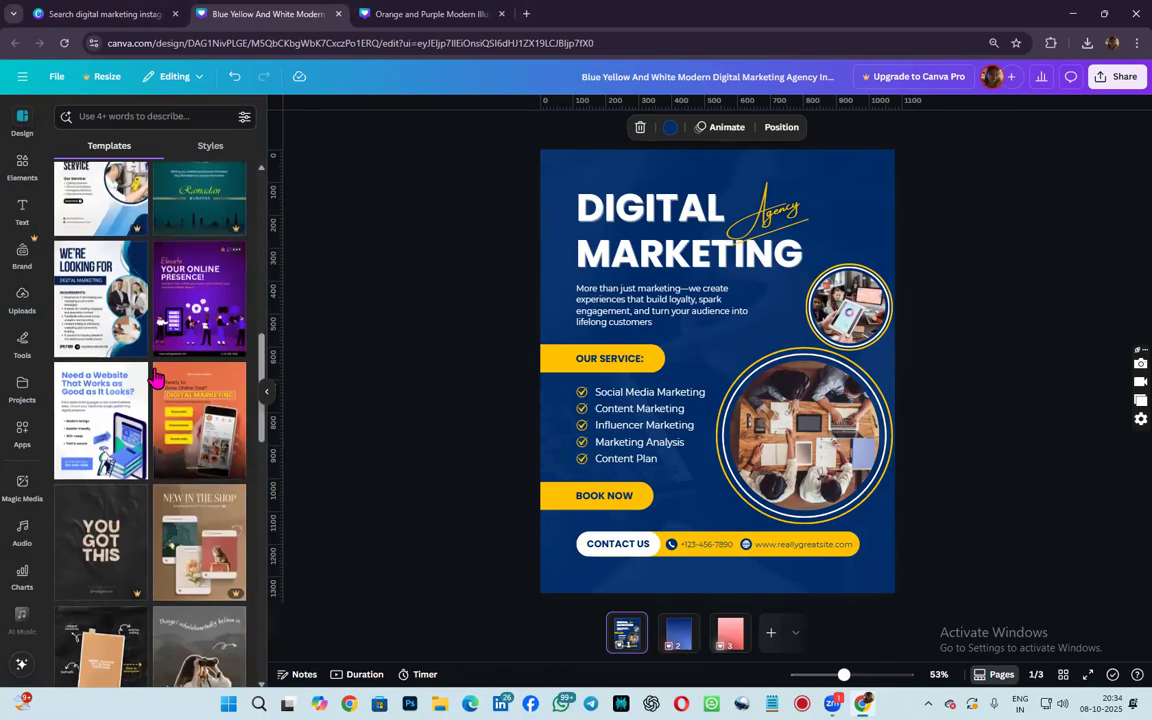
scroll(157, 378, "up", 4)
- Search the templates for "food", replace page 1 with the yellow and green Dairy template, and look through similar templates
left_click(187, 115)
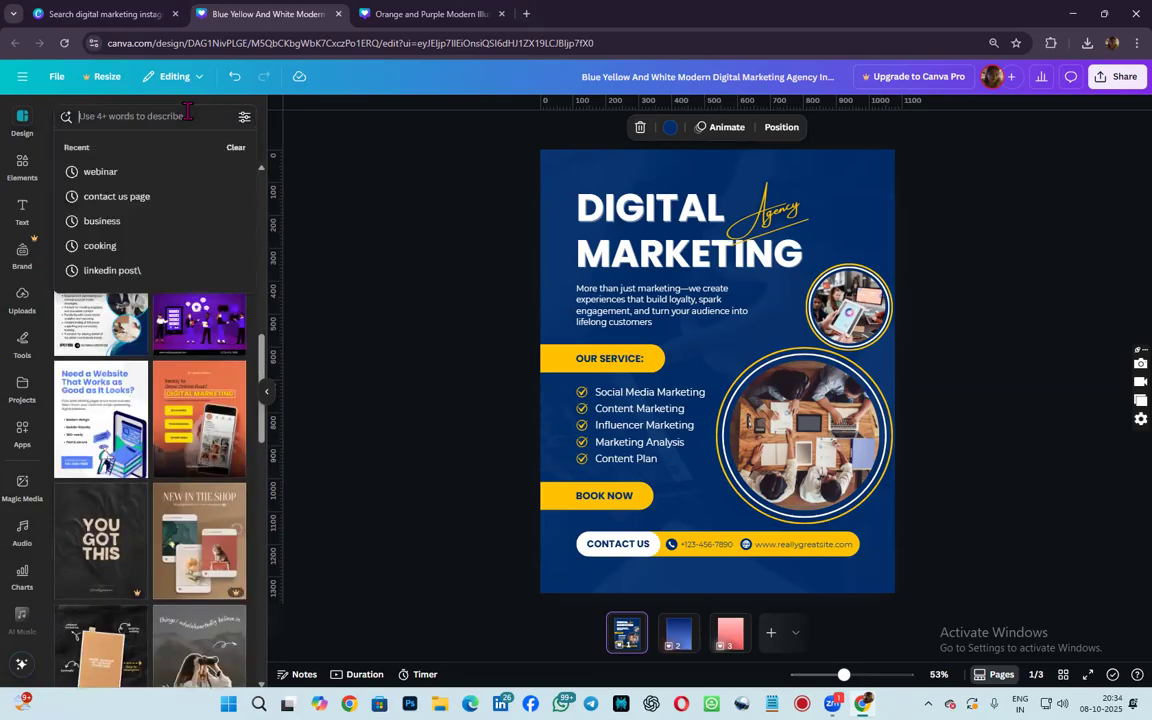
type("food")
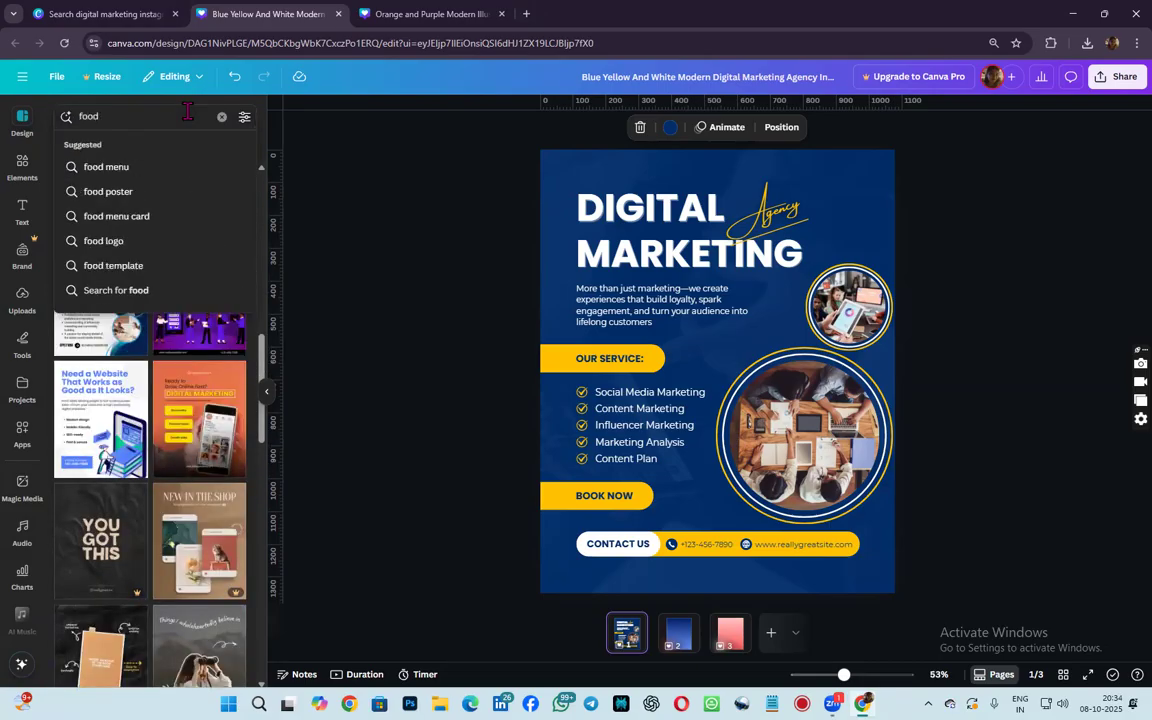
key("Return")
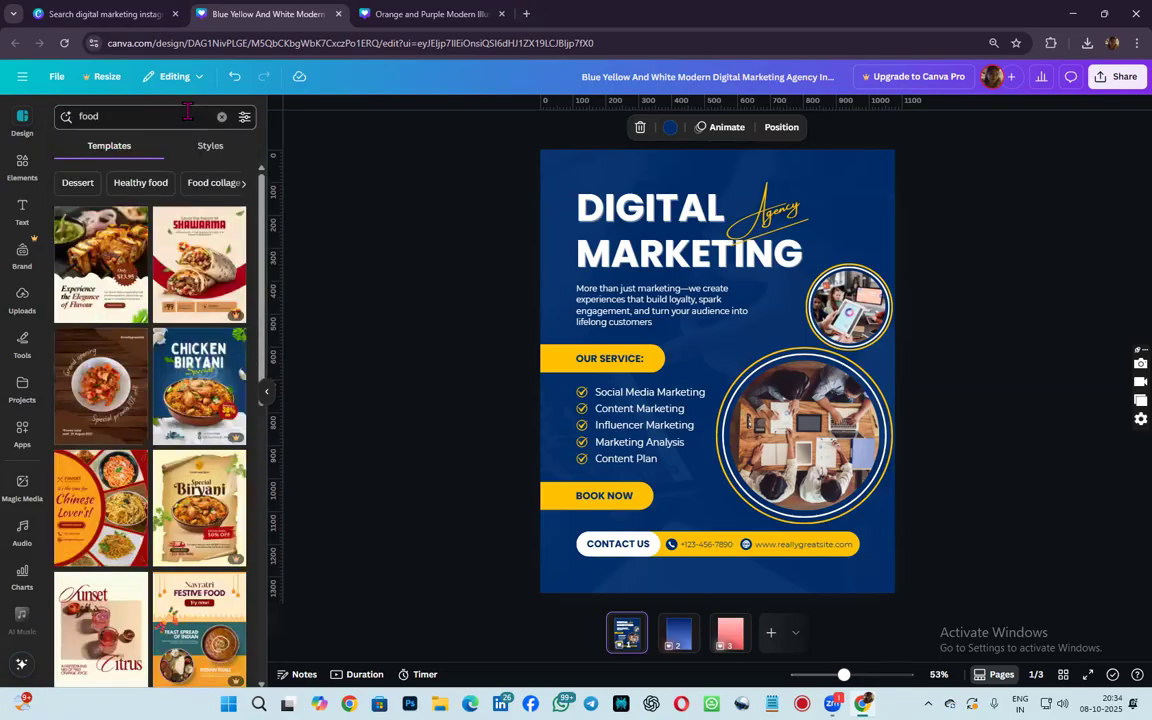
scroll(170, 330, "down", 10)
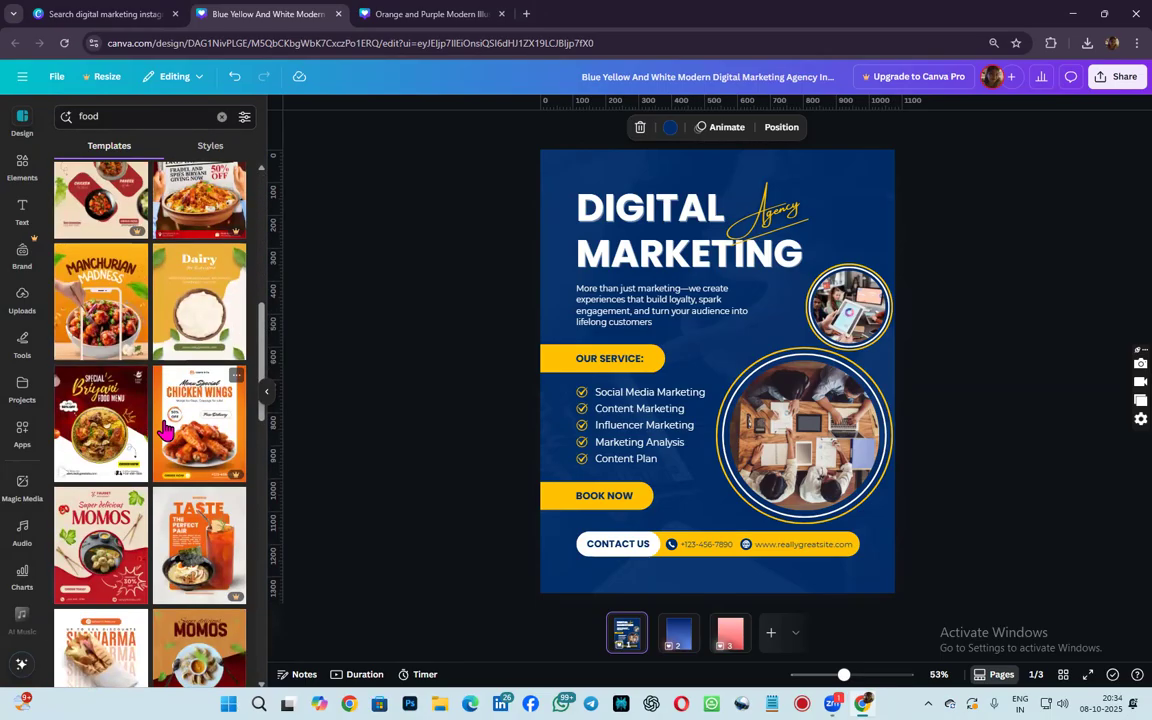
scroll(150, 485, "down", 1)
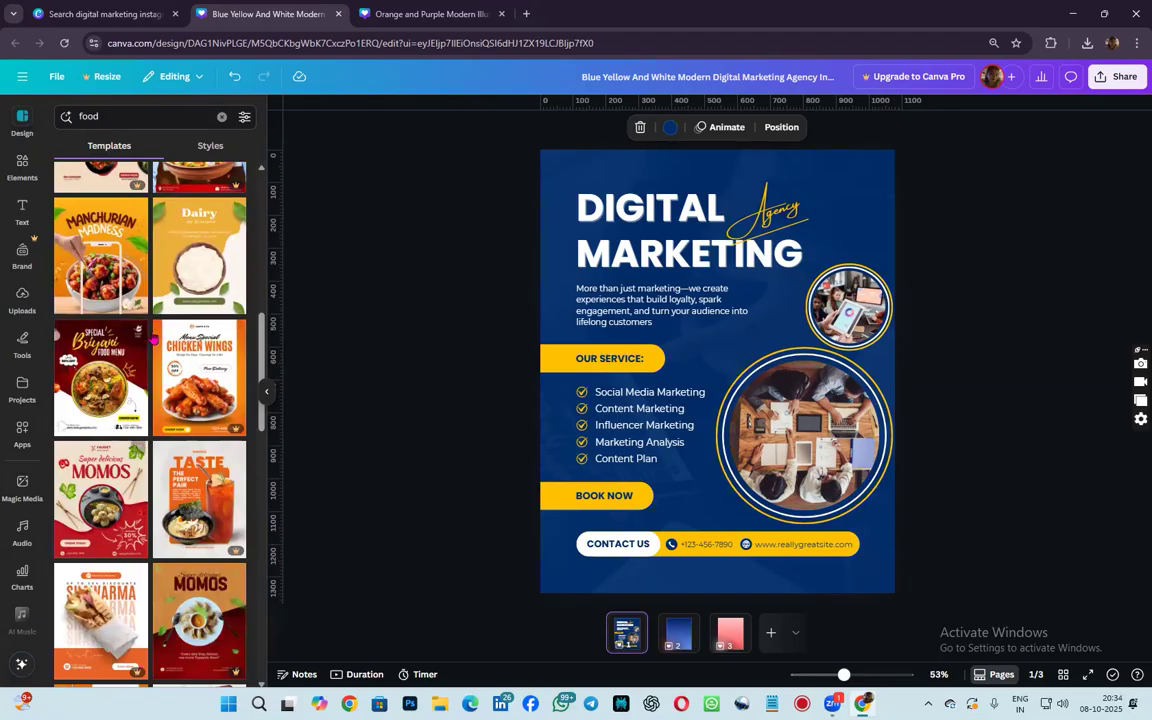
left_click(170, 248)
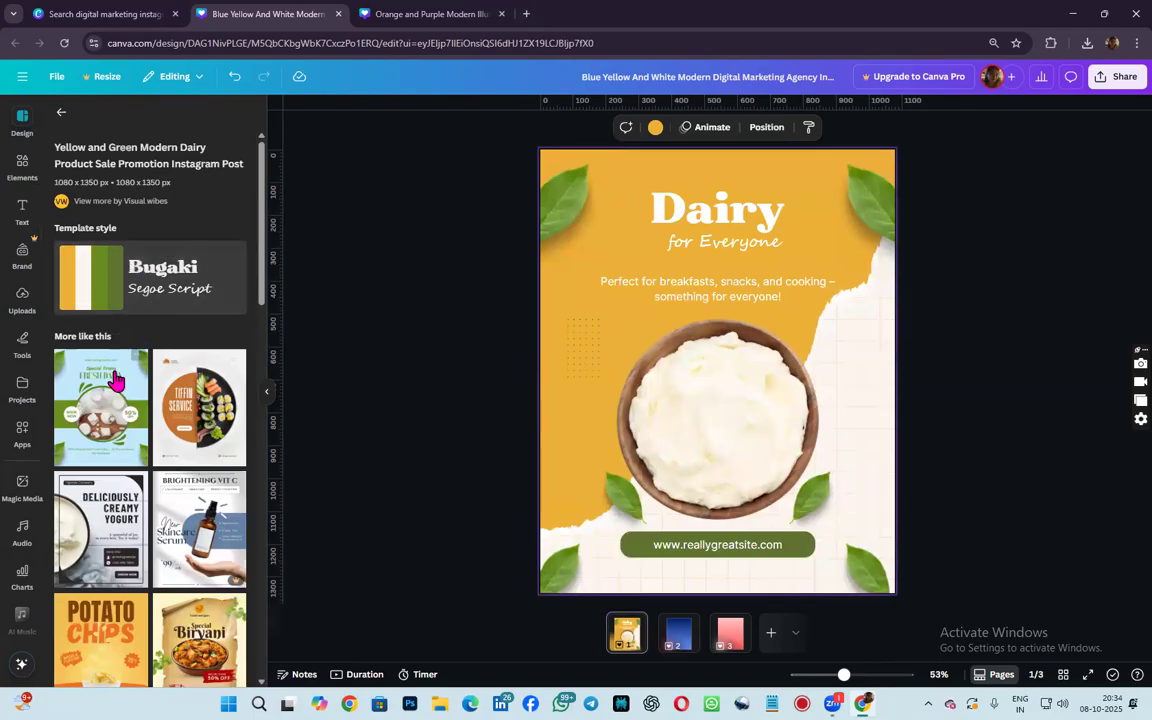
scroll(125, 270, "down", 3)
scroll(105, 280, "up", 3)
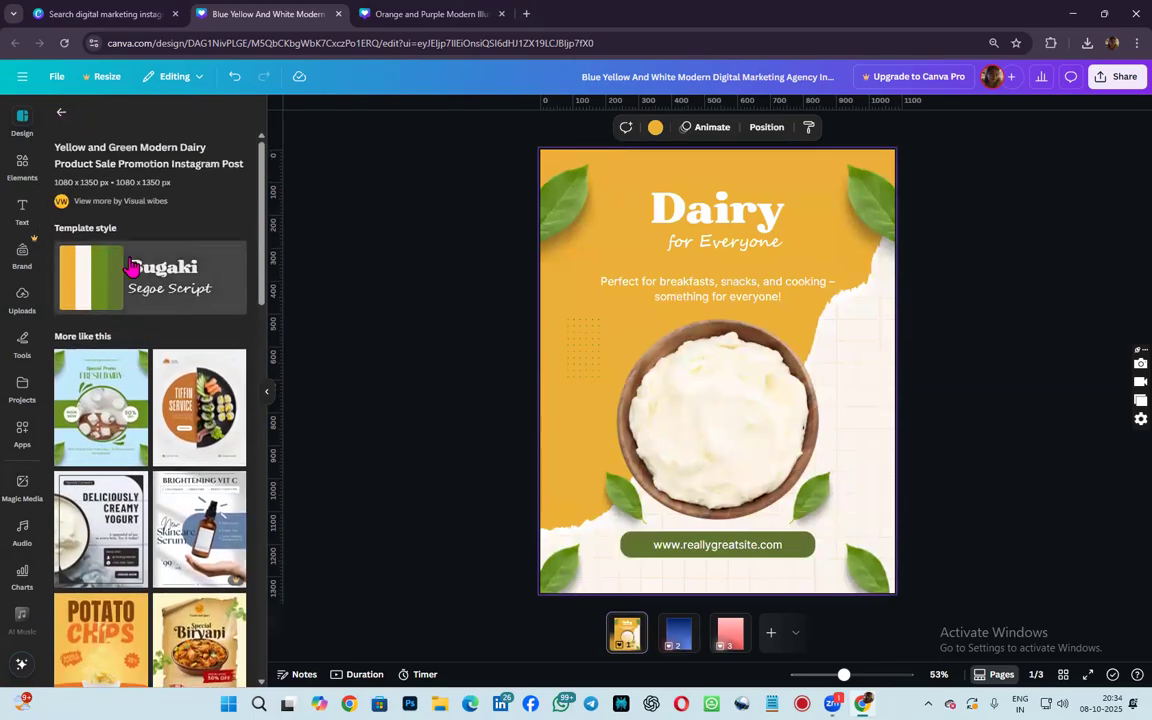
scroll(130, 320, "down", 5)
scroll(170, 370, "down", 4)
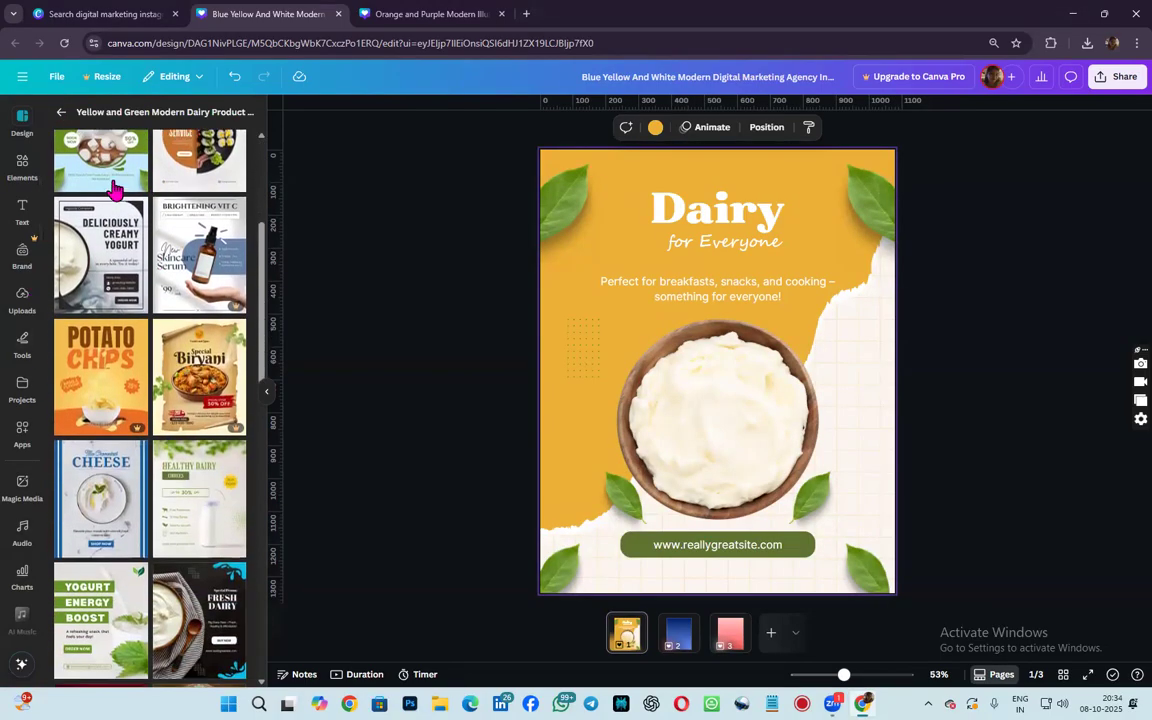
scroll(228, 490, "down", 5)
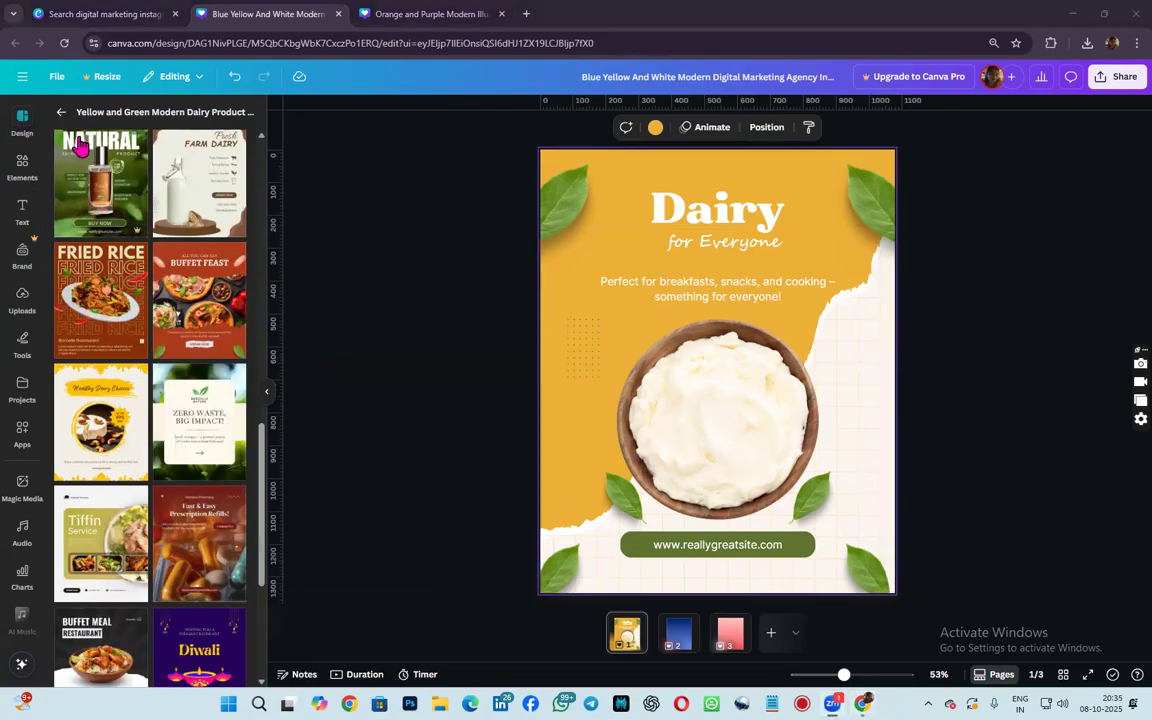
- Replace page 1's Dairy design with the recently used blue Digital Marketing template
left_click(21, 122)
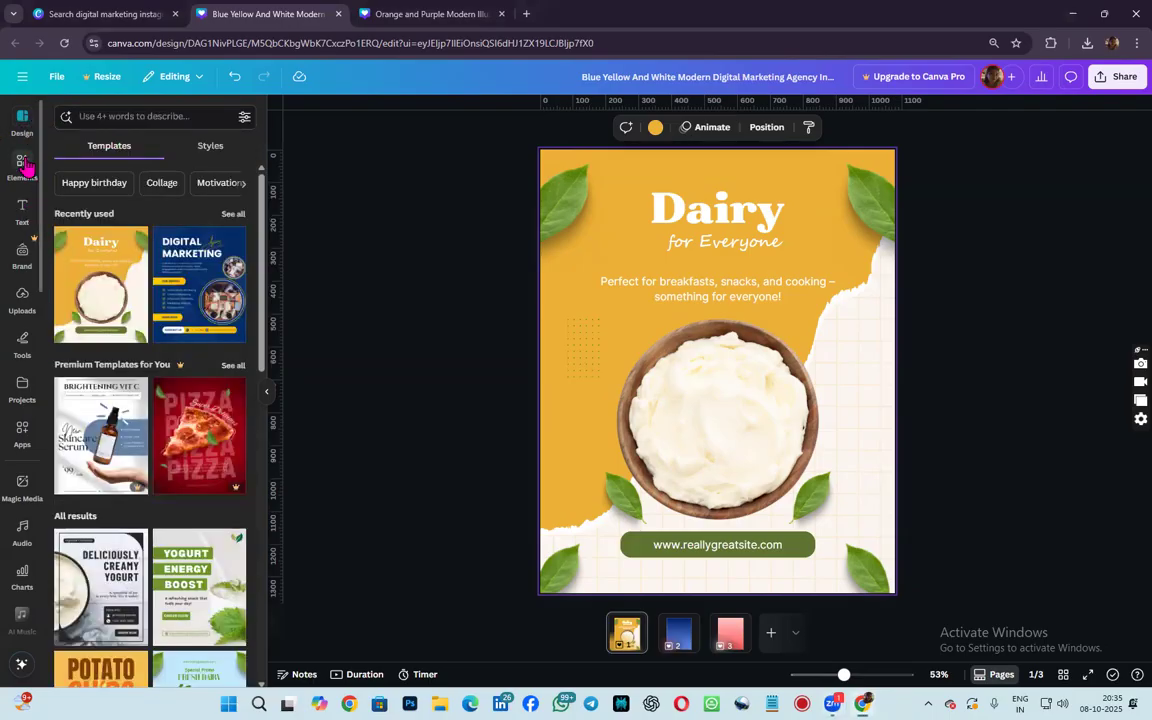
left_click(24, 165)
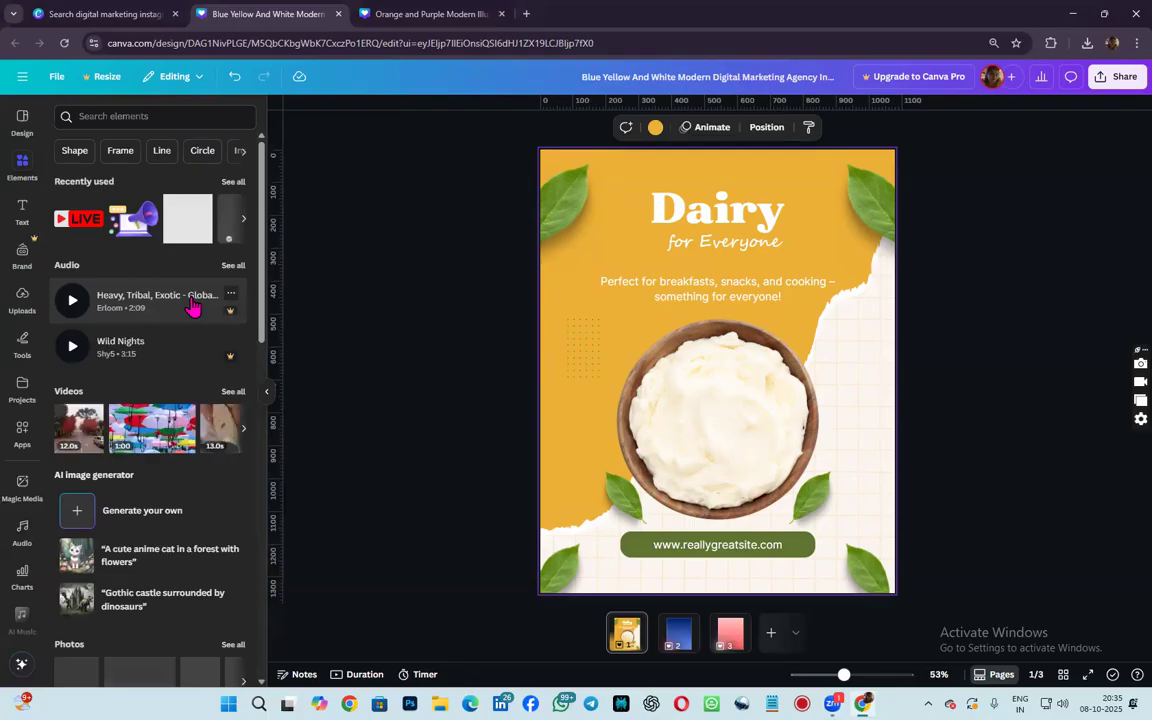
left_click(21, 119)
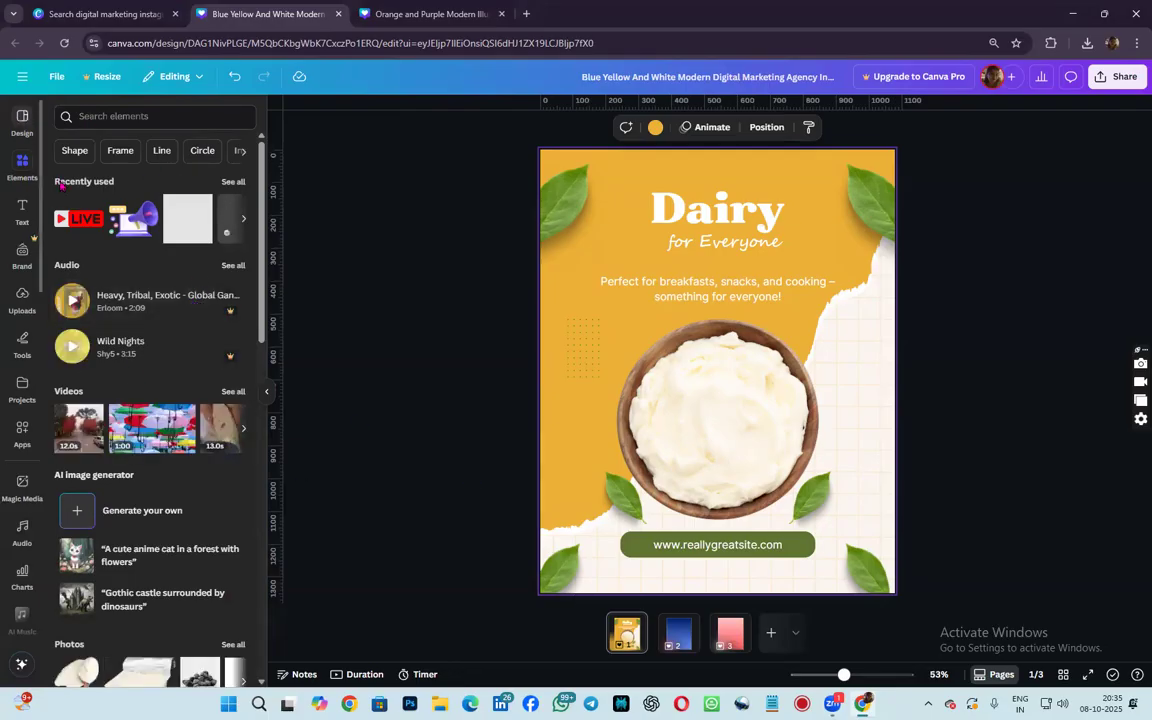
left_click(205, 252)
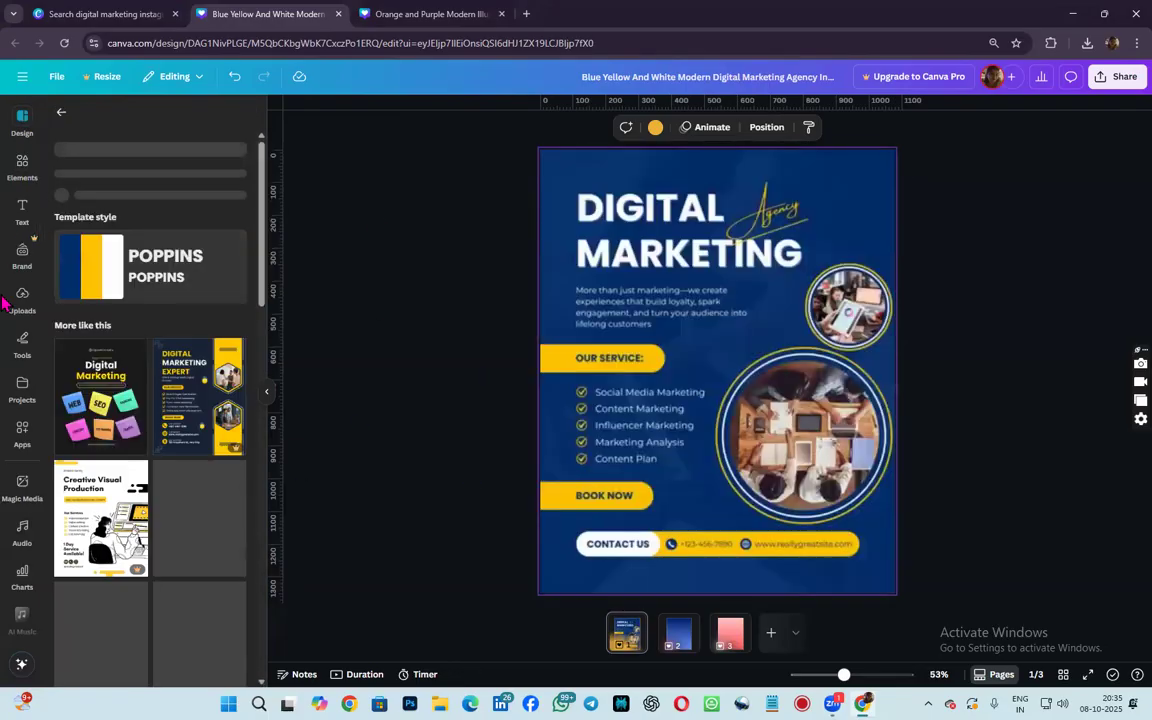
left_click(558, 433)
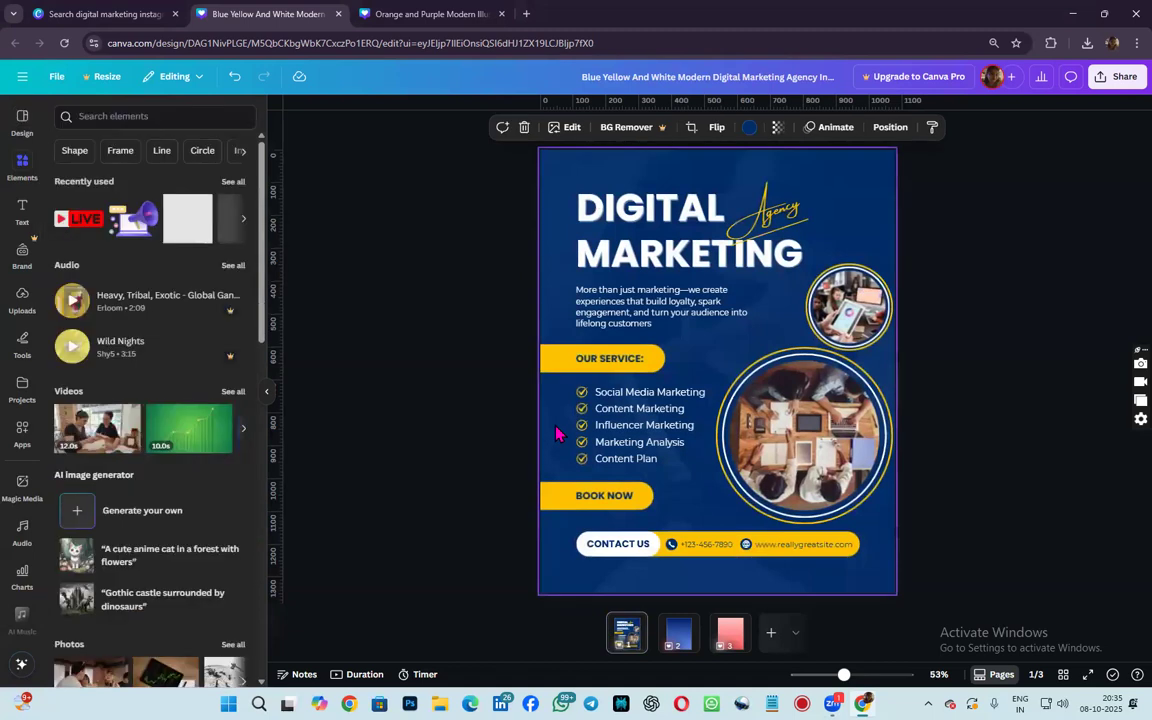
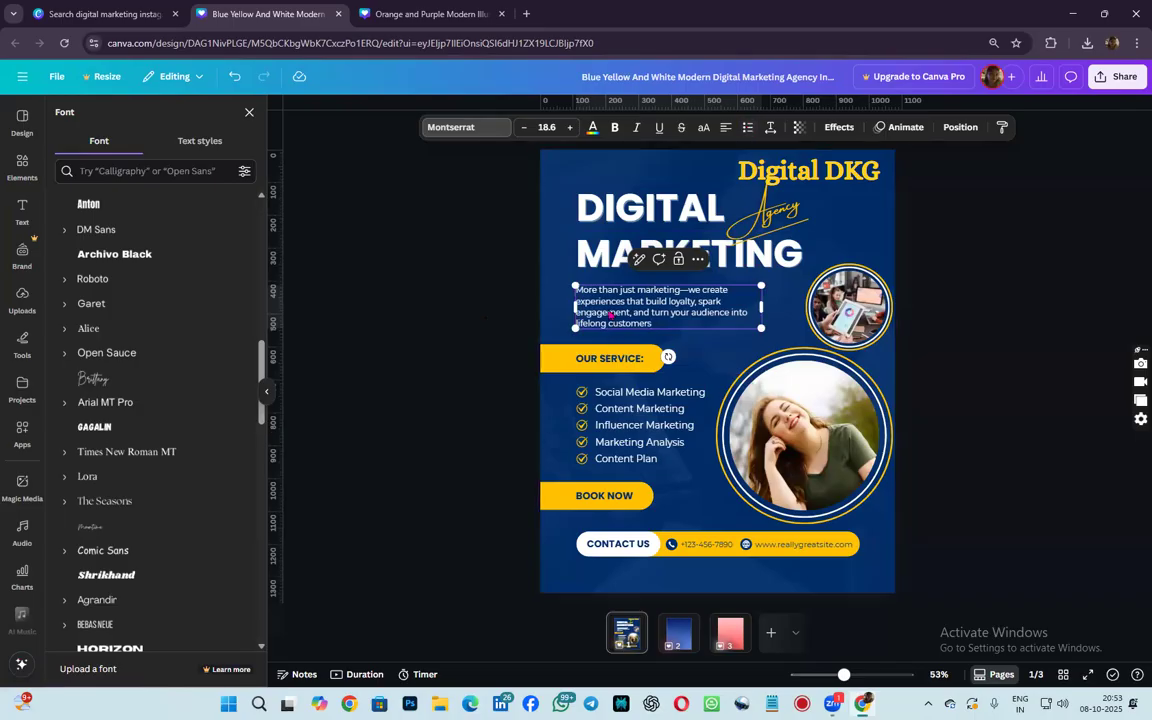
- Cycle the intro paragraph on page 1 through the list styles, including numbered, and return it to plain text
left_click(611, 314)
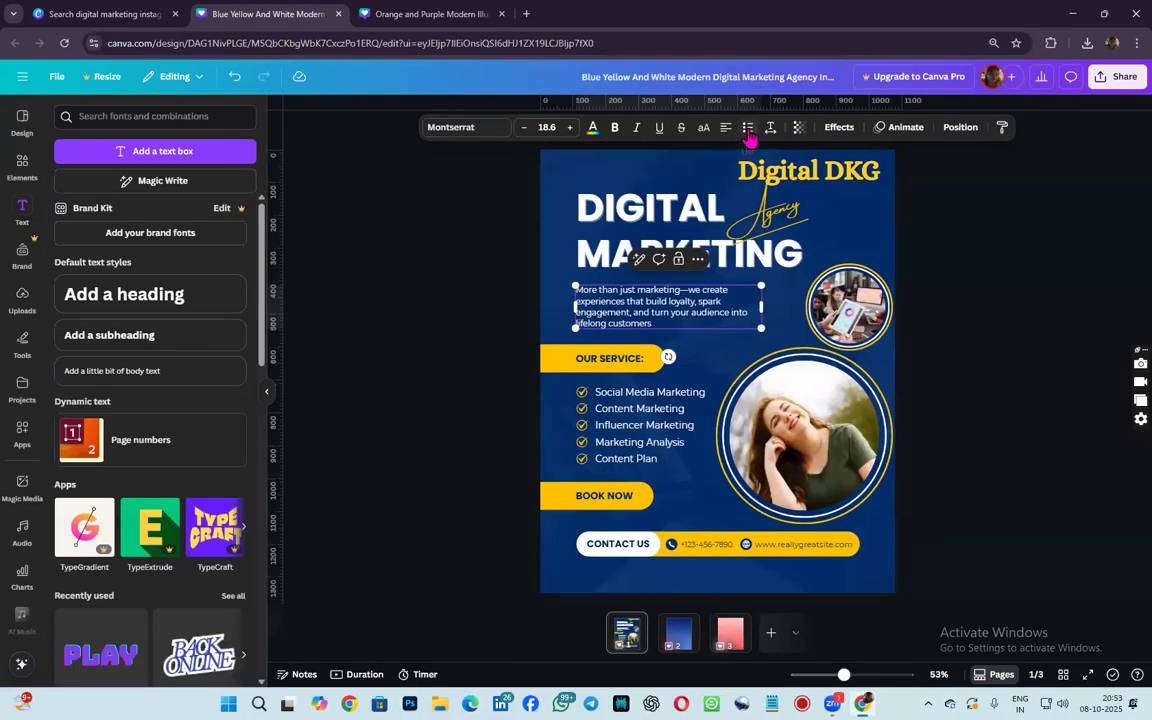
left_click(748, 130)
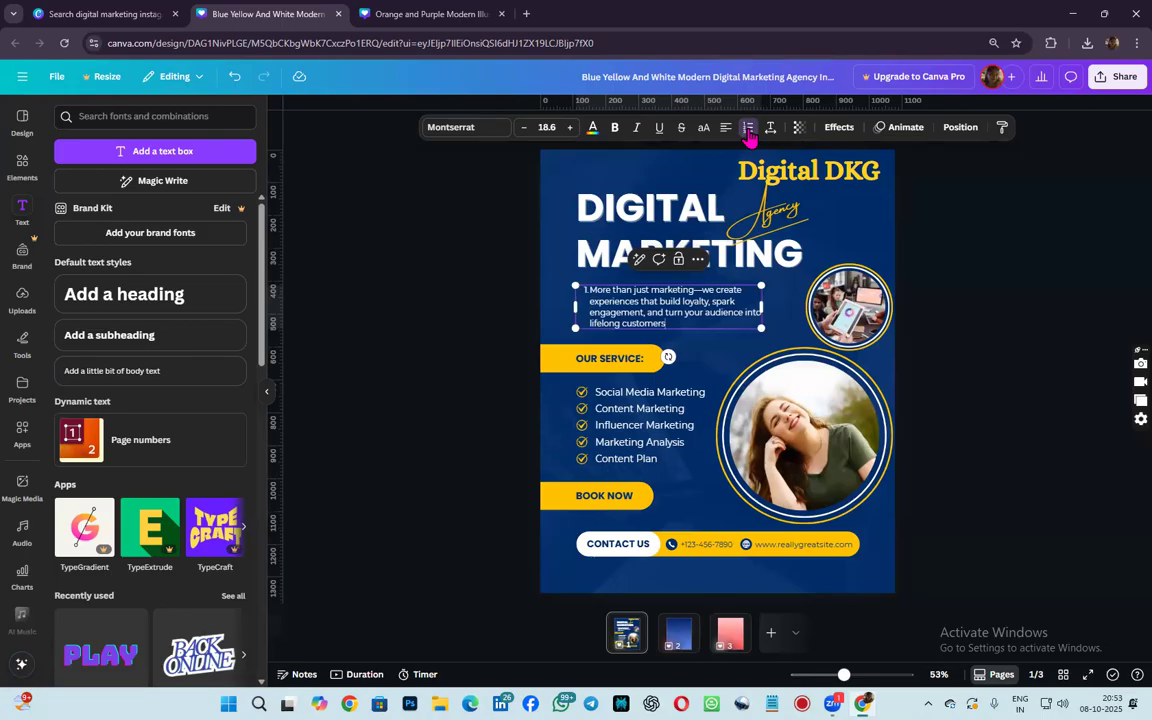
left_click(748, 131)
left_click(747, 131)
left_click(748, 131)
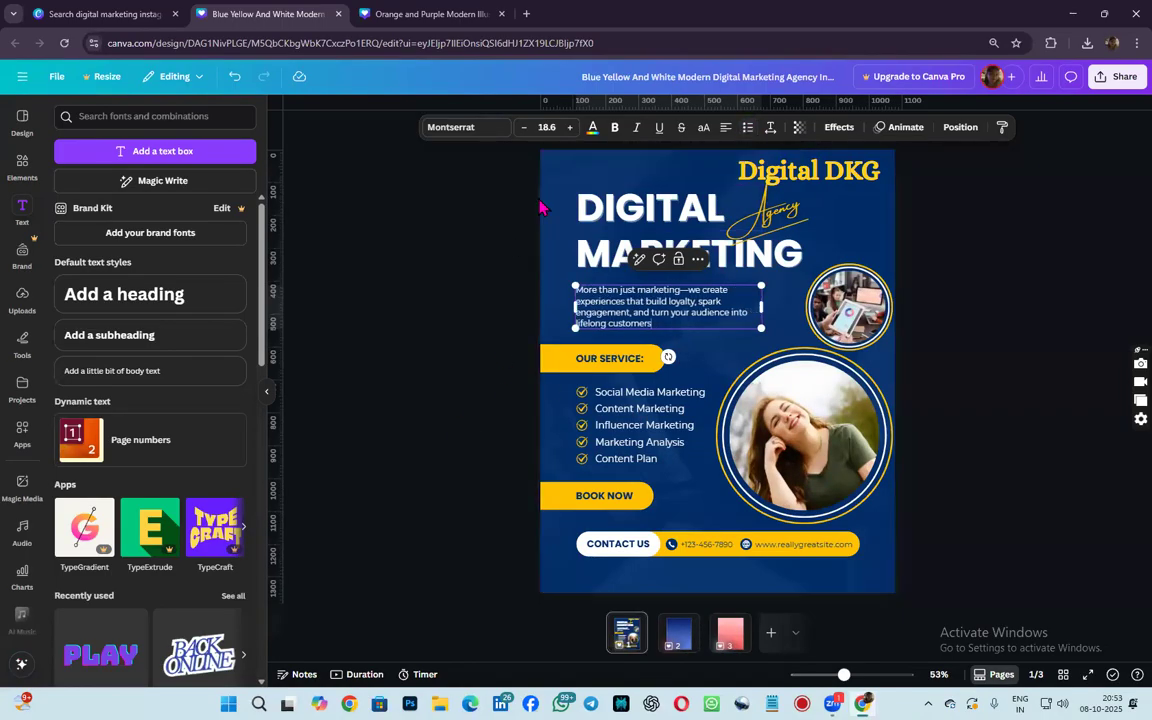
- Try out the letter spacing and line spacing controls on the intro paragraph, keeping them at 0 and 1.4
left_click(771, 132)
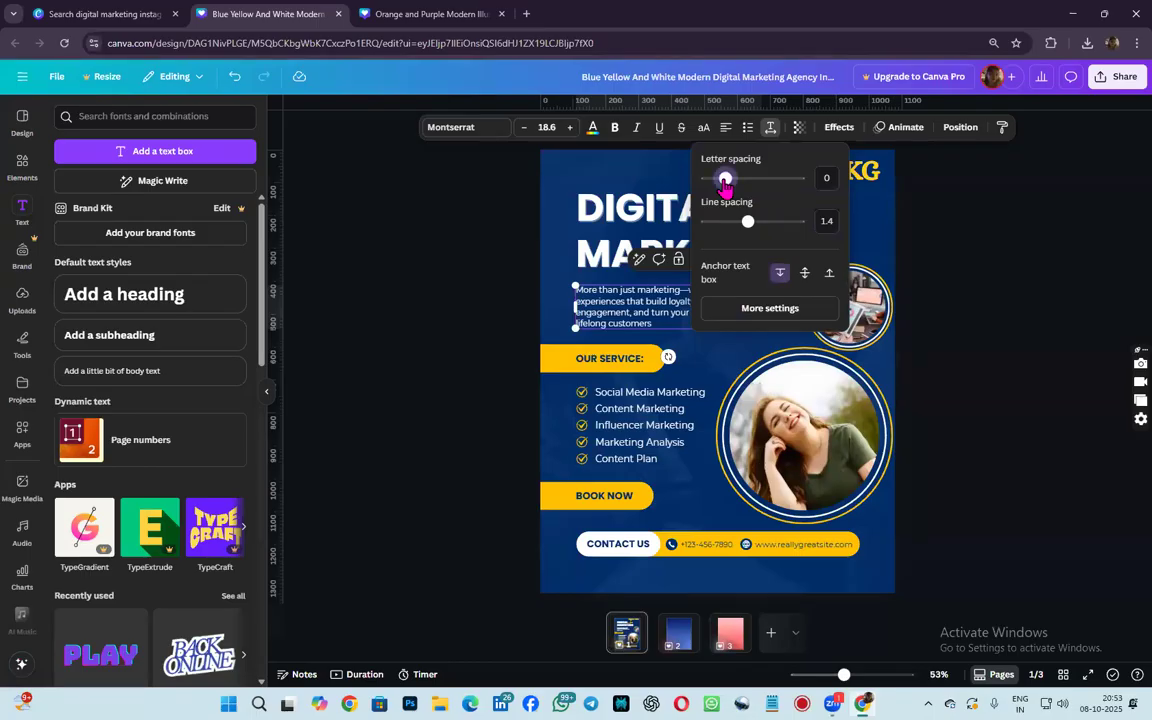
mouse_move(725, 185)
left_mouse_down()
mouse_move(780, 192)
mouse_move(725, 188)
left_mouse_up()
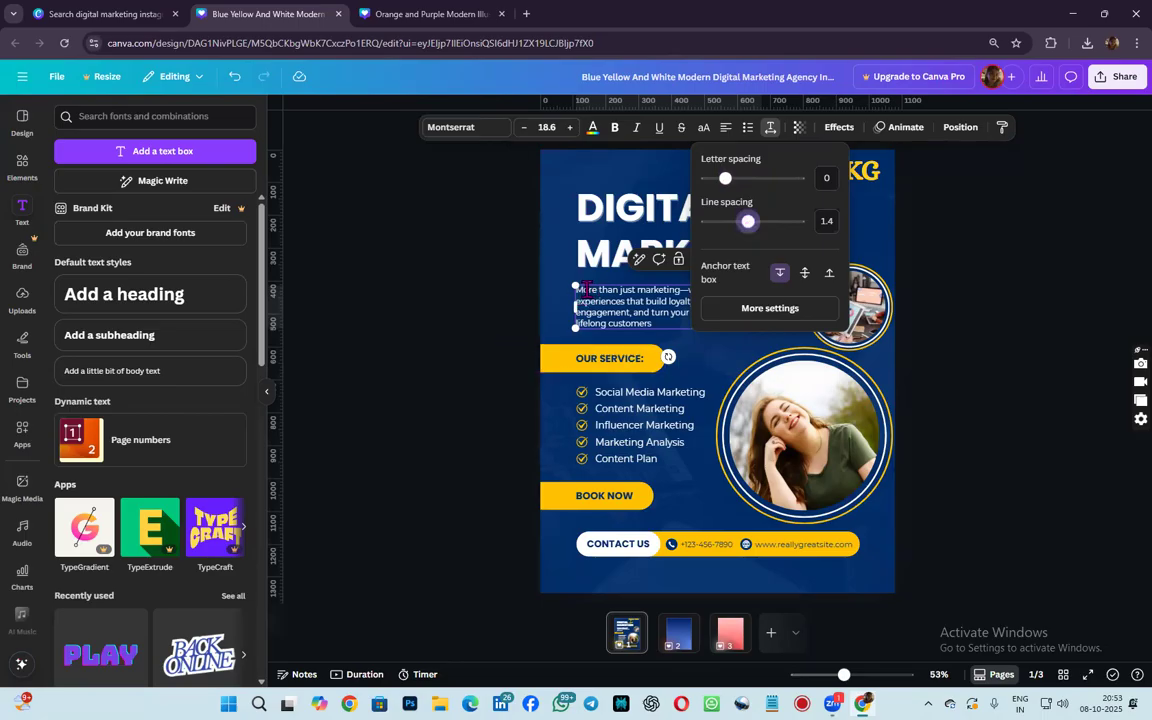
mouse_move(748, 221)
left_mouse_down()
mouse_move(809, 233)
mouse_move(693, 227)
mouse_move(750, 224)
left_mouse_up()
left_click(770, 128)
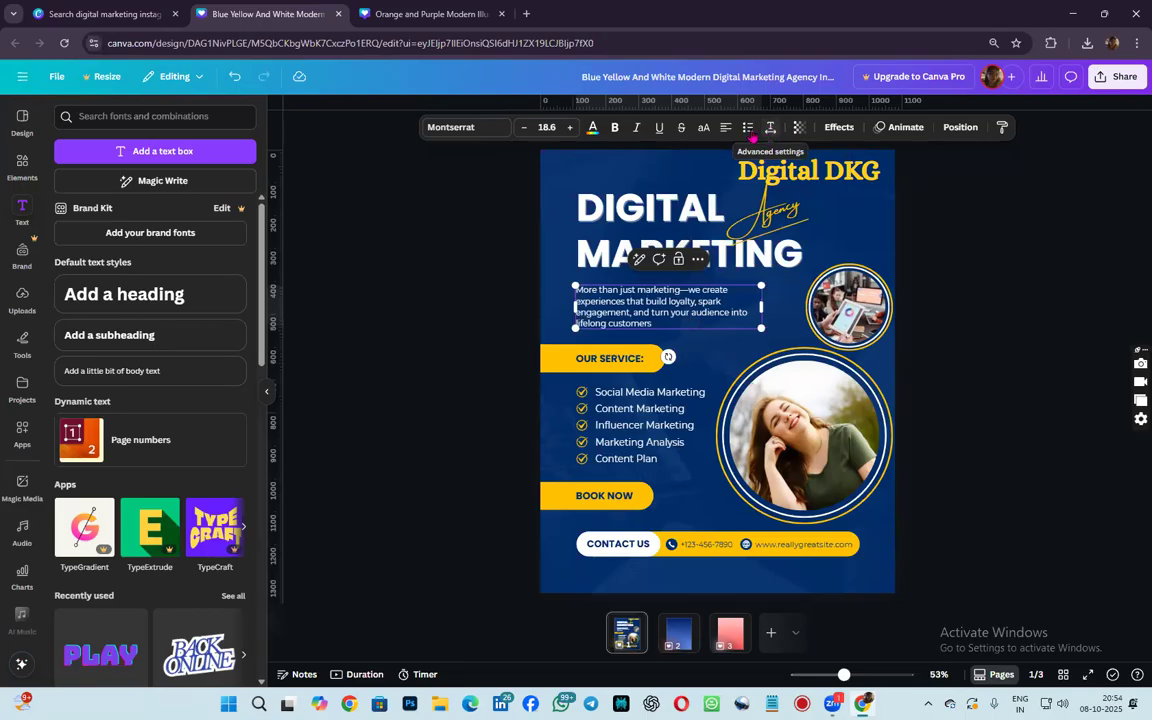
left_click(770, 128)
mouse_move(726, 186)
left_mouse_down()
mouse_move(738, 187)
mouse_move(725, 180)
left_mouse_up()
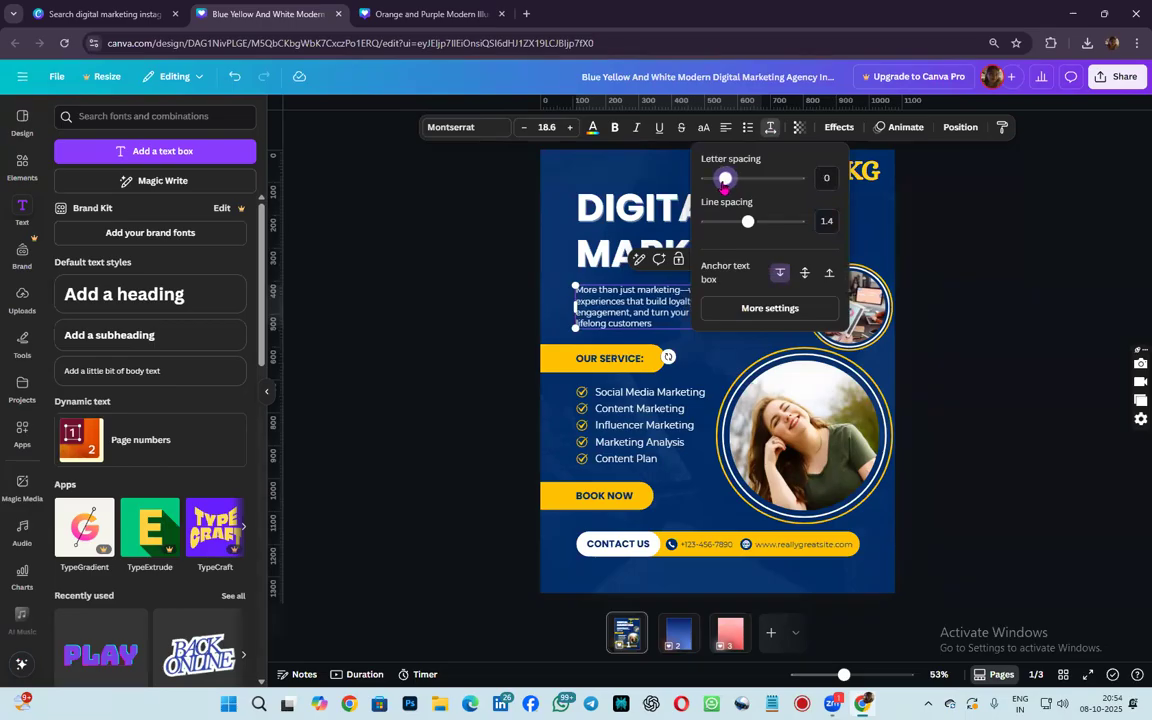
left_click(769, 126)
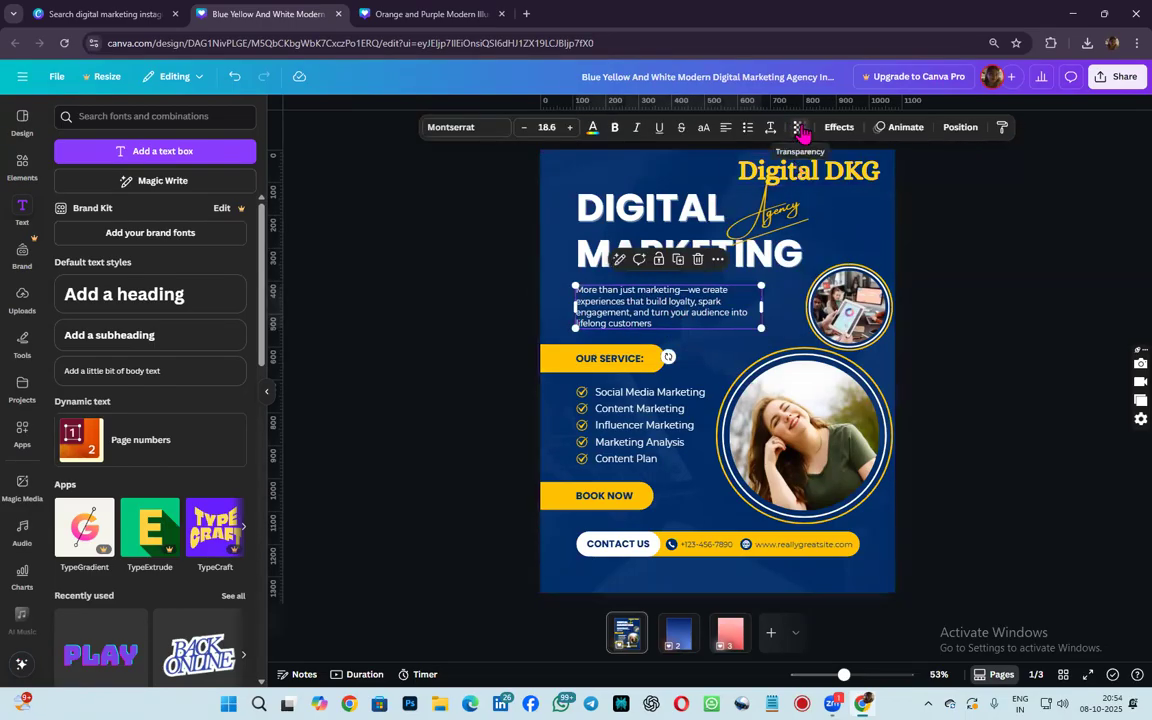
- Try different transparency levels on the intro paragraph, leaving it partly faded
left_click(799, 128)
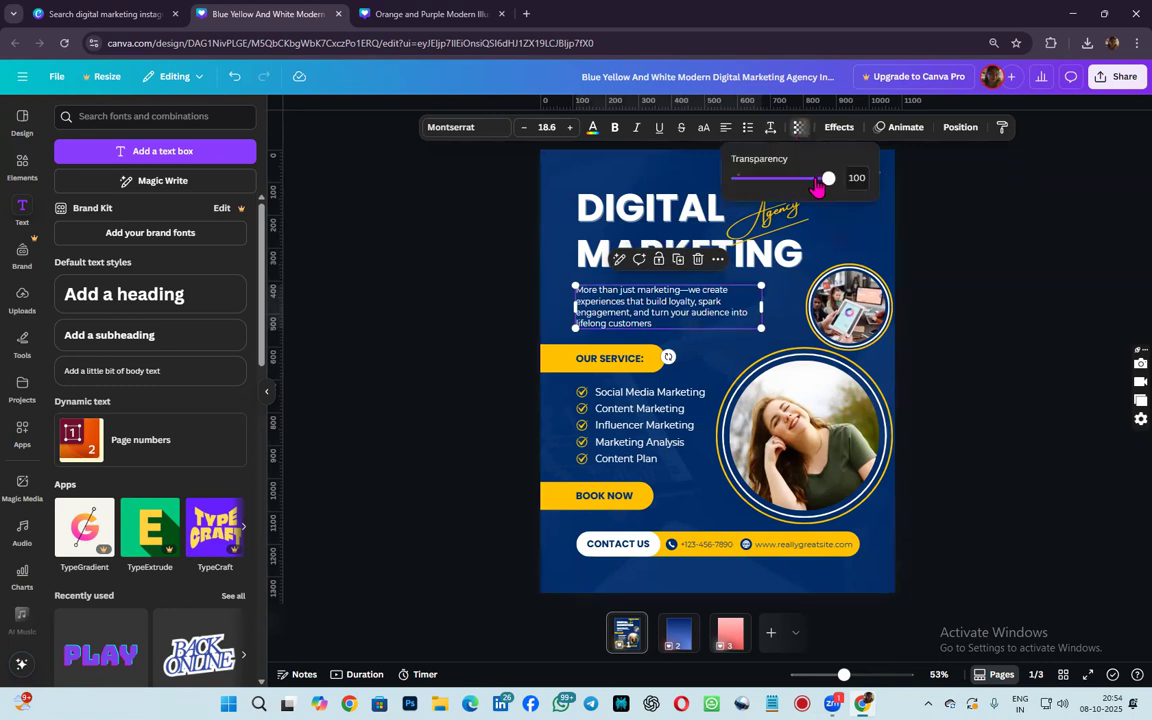
left_click(799, 128)
left_click(799, 127)
left_click_drag(829, 179, 854, 189)
mouse_move(830, 190)
left_mouse_down()
mouse_move(774, 188)
mouse_move(744, 207)
mouse_move(740, 179)
mouse_move(832, 178)
left_mouse_up()
left_click_drag(828, 178, 802, 179)
left_click(641, 425)
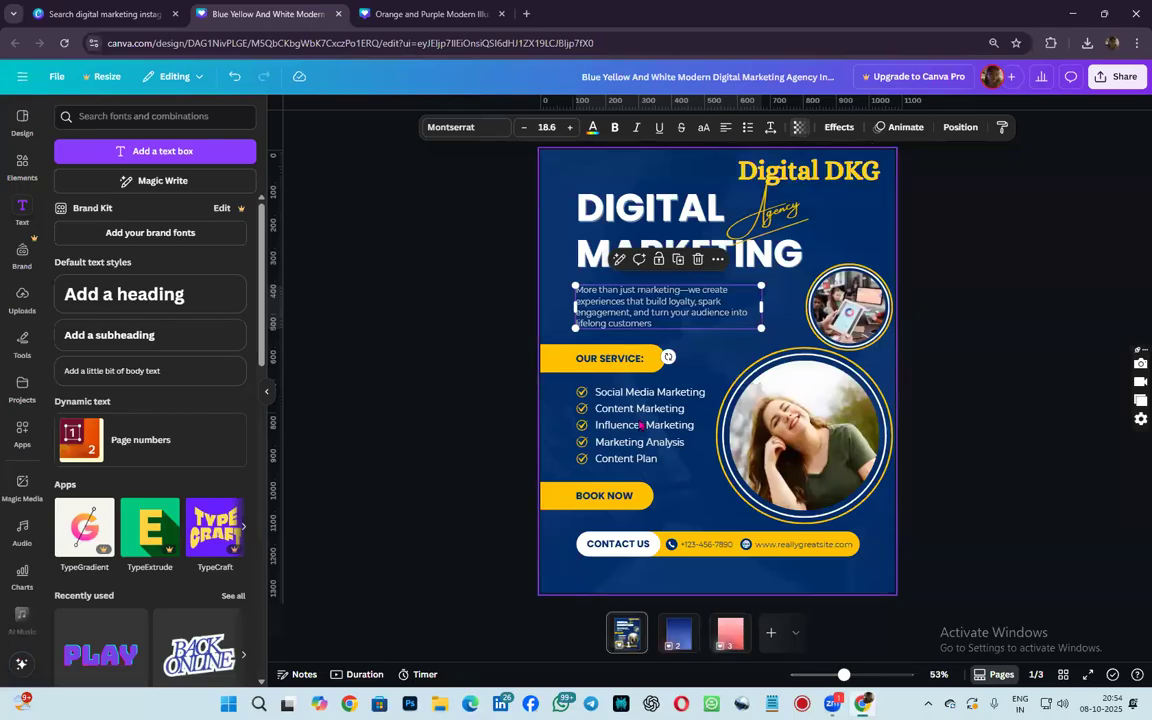
- Set the transparency of the "Social Media Marketing" line to 71
left_click(644, 394)
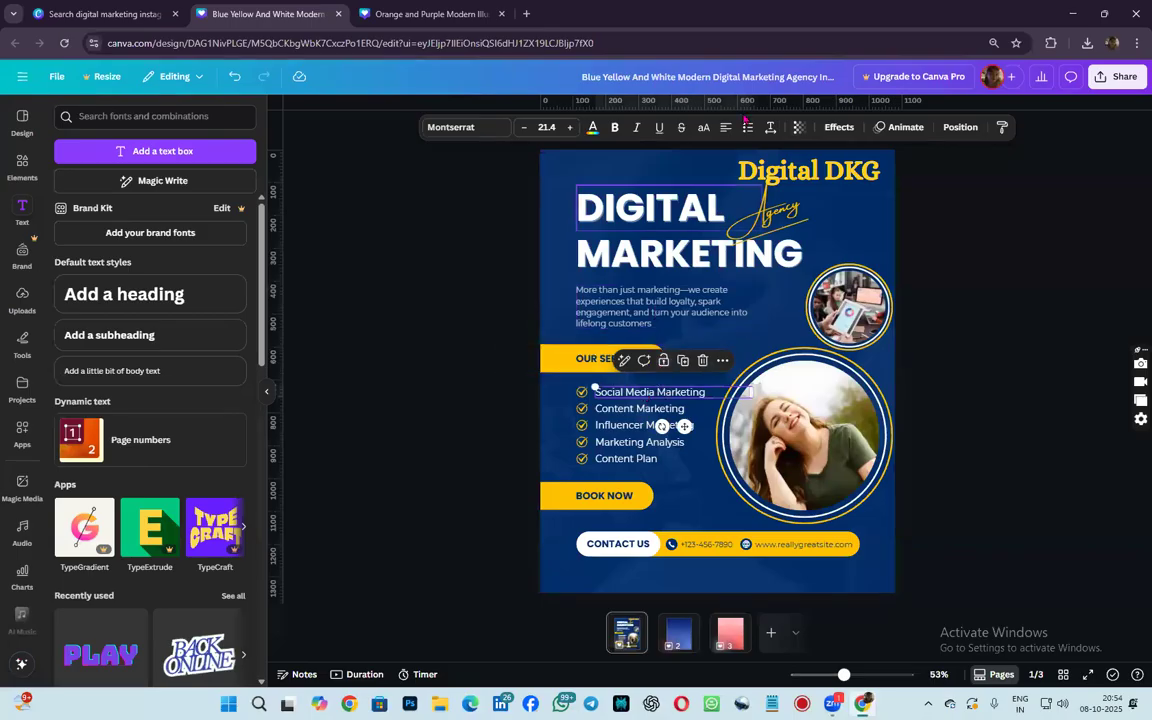
left_click(798, 127)
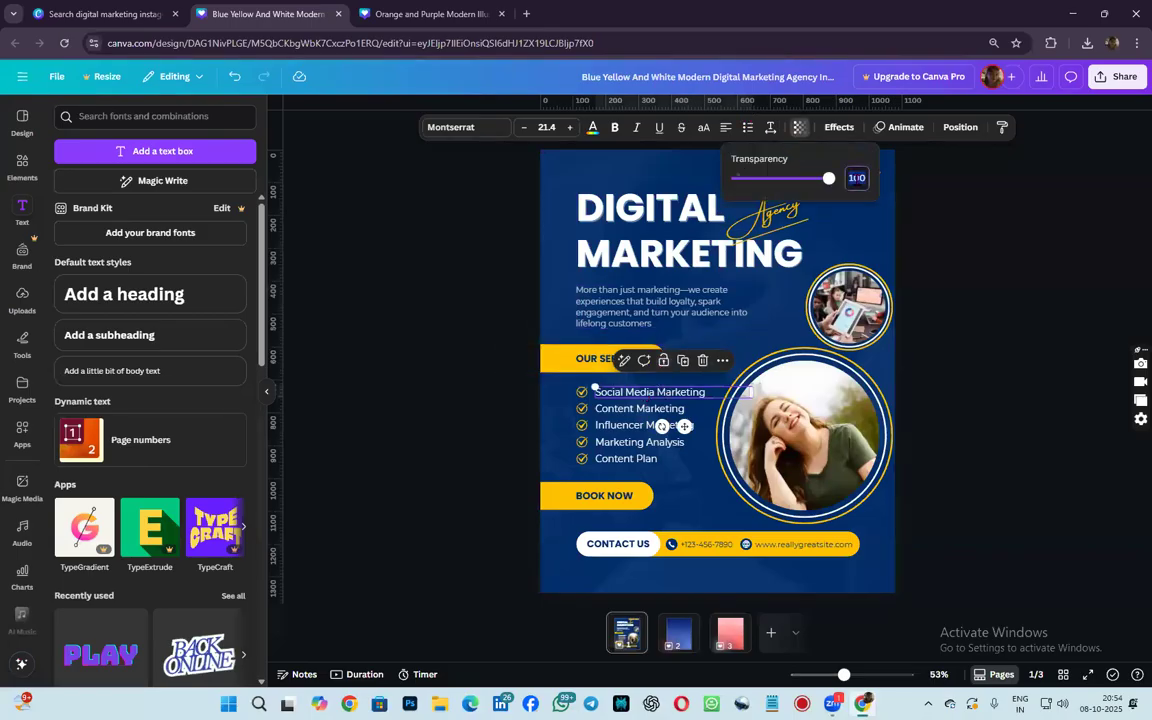
key("BackSpace")
key("Return")
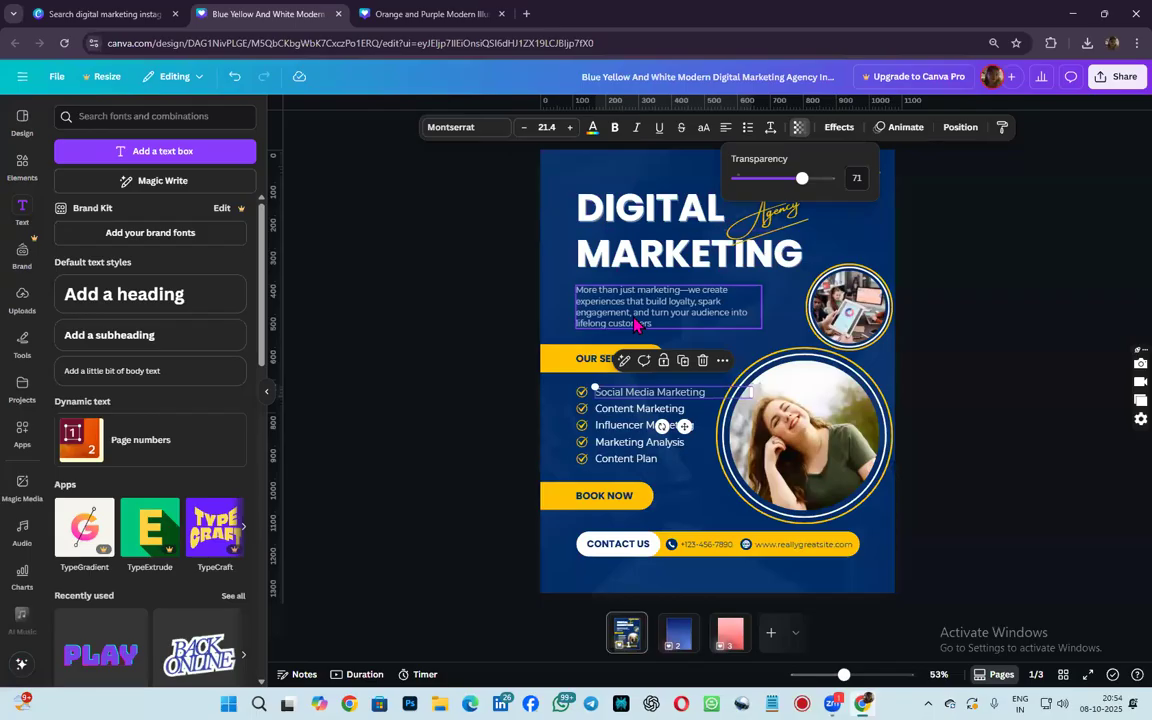
- Restore the "Social Media Marketing" line and the intro paragraph to full opacity
left_click_drag(802, 178, 828, 178)
key("ctrl+z")
left_click(798, 127)
- Preview page animations such as Sleek and Fun on page 1, without keeping any of them
left_click(556, 176)
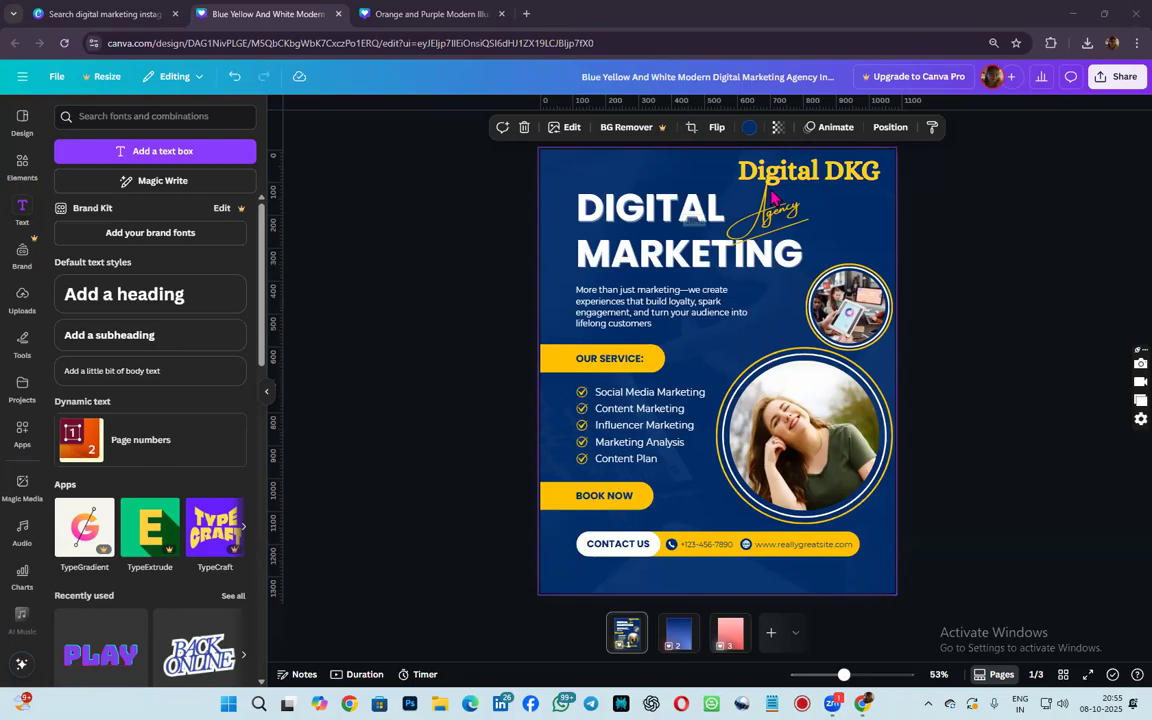
left_click(834, 131)
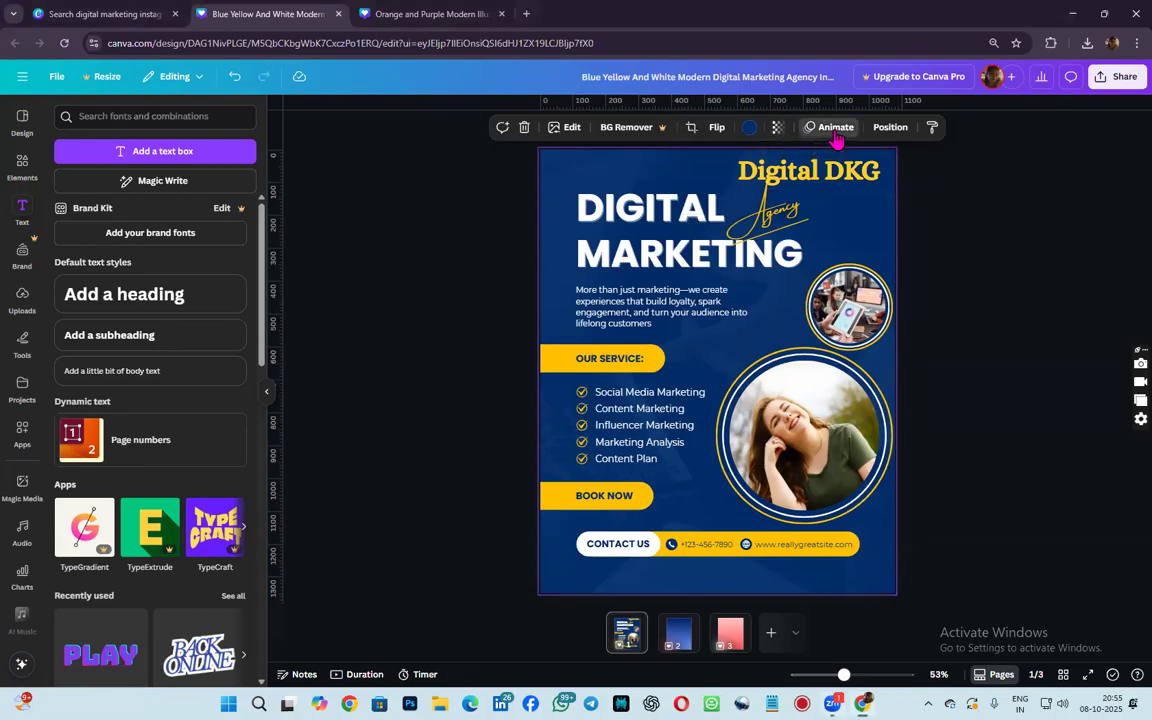
left_click(143, 365)
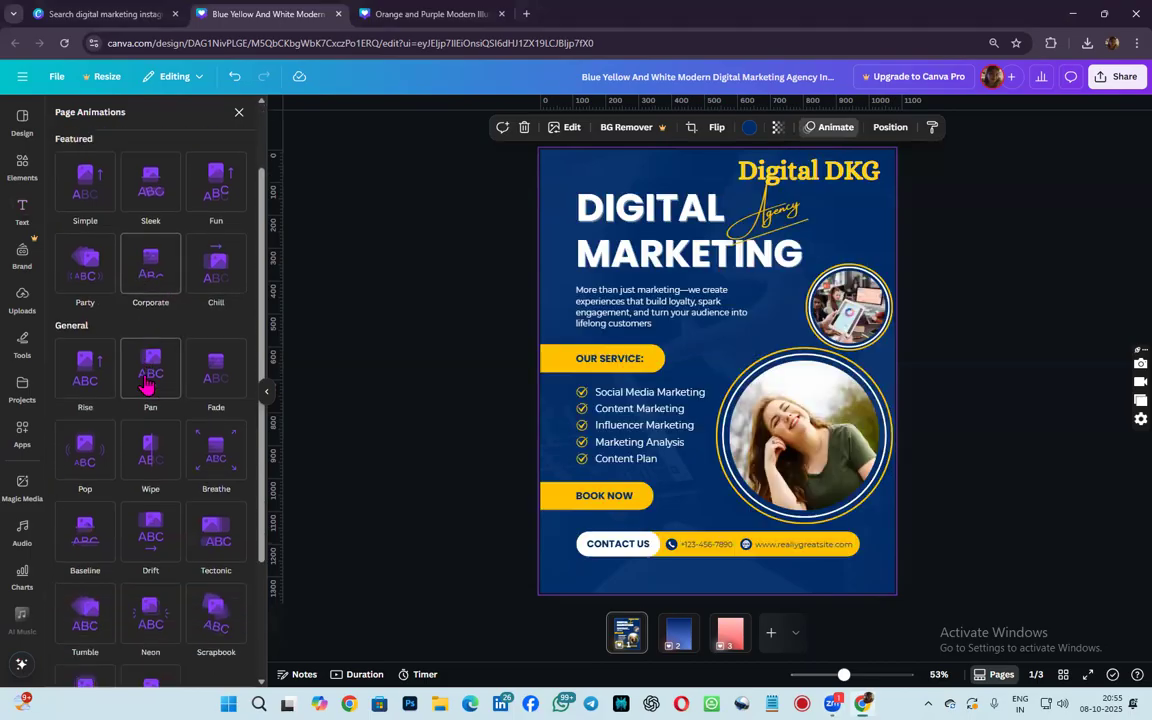
left_click(148, 290)
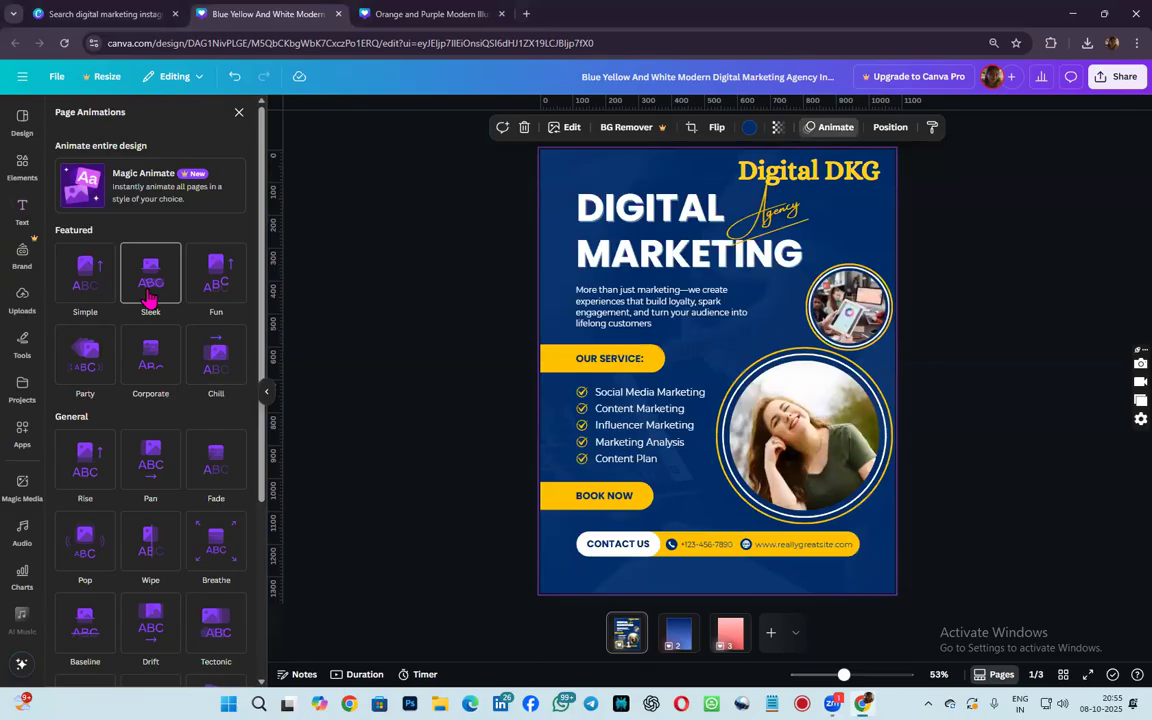
left_click(216, 290)
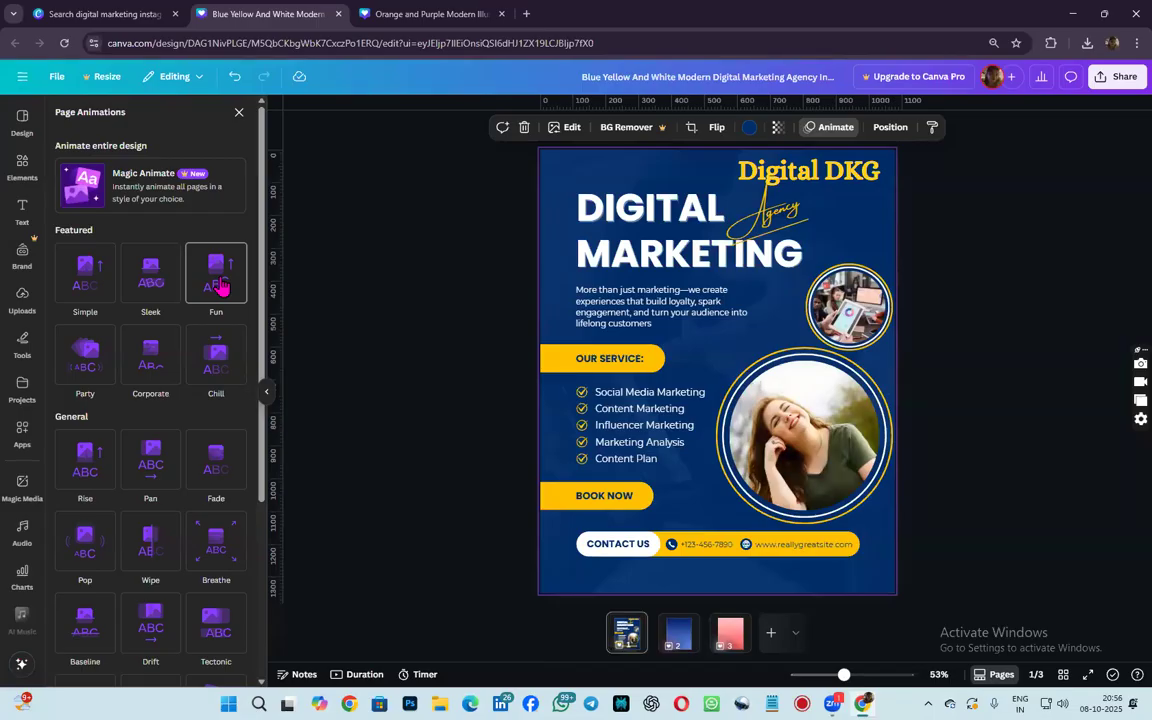
left_click(239, 112)
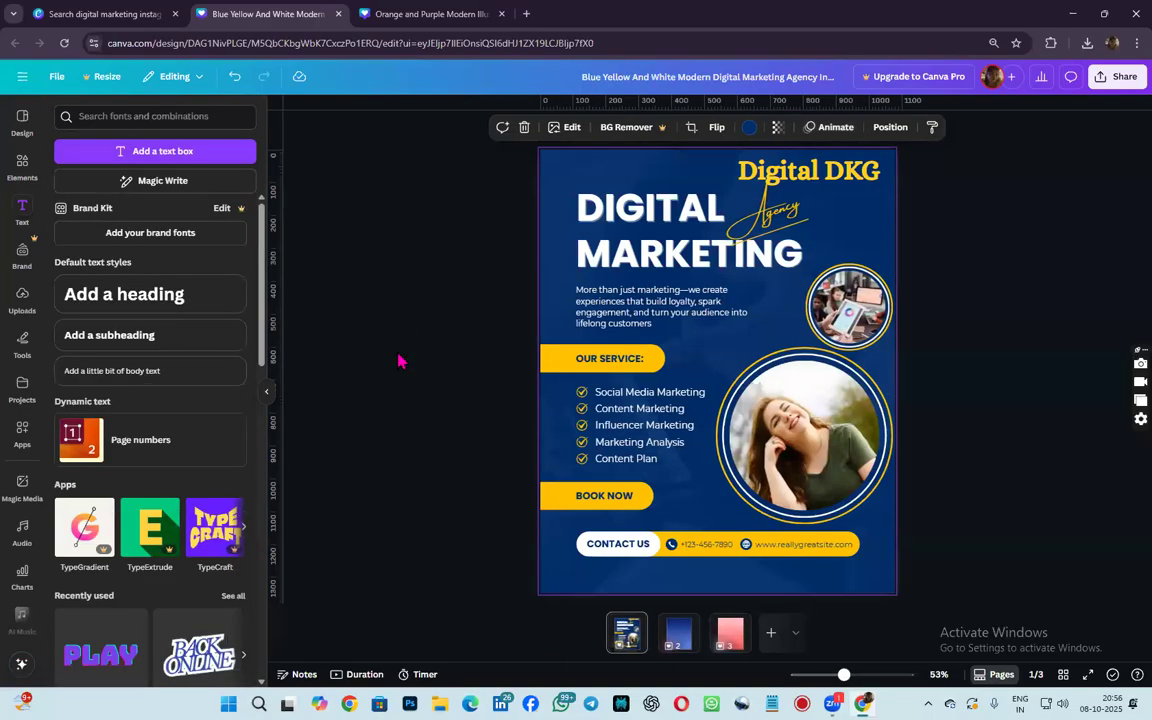
- Apply the Shadow text effect to the yellow "Digital DKG" title on page 1
left_click(794, 187)
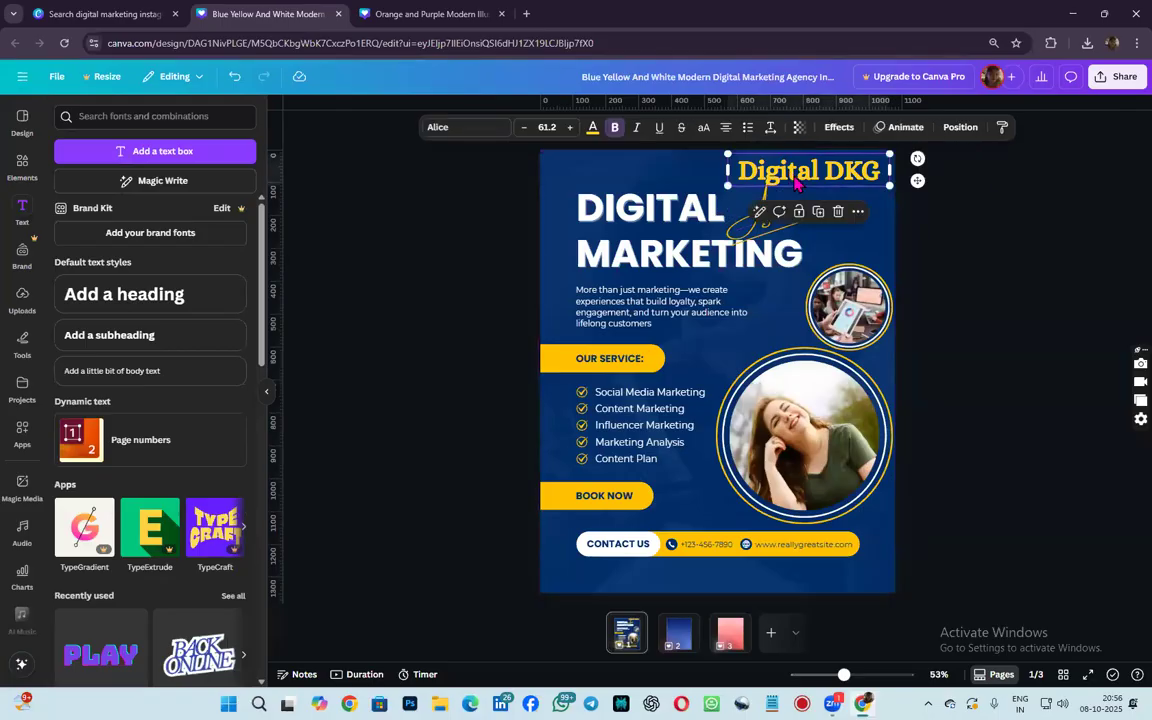
left_click(838, 128)
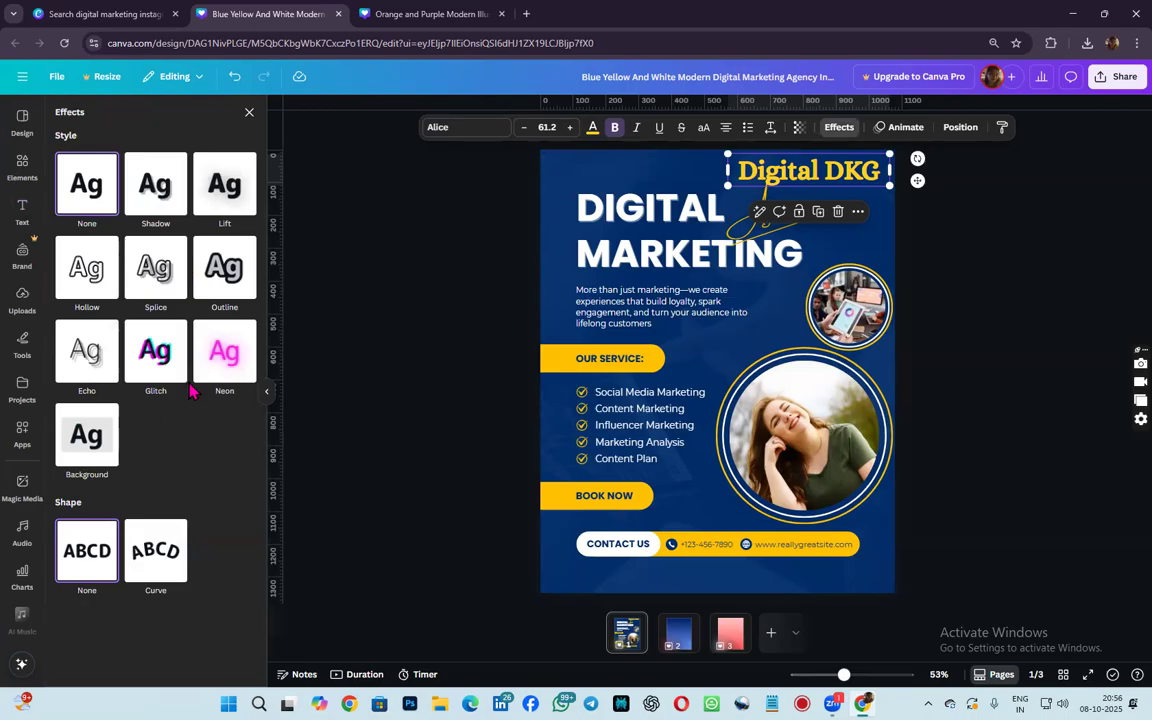
left_click(160, 204)
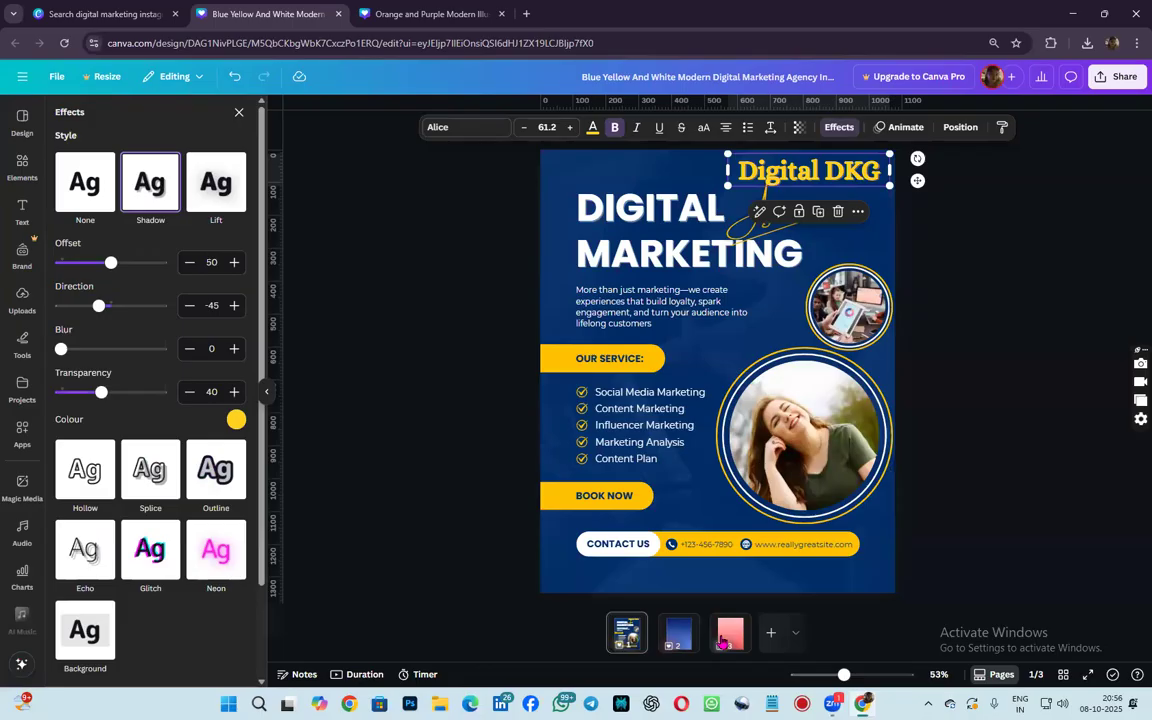
- Add a heading reading "Digital DKH" to the pink gradient page 3
left_click(725, 645)
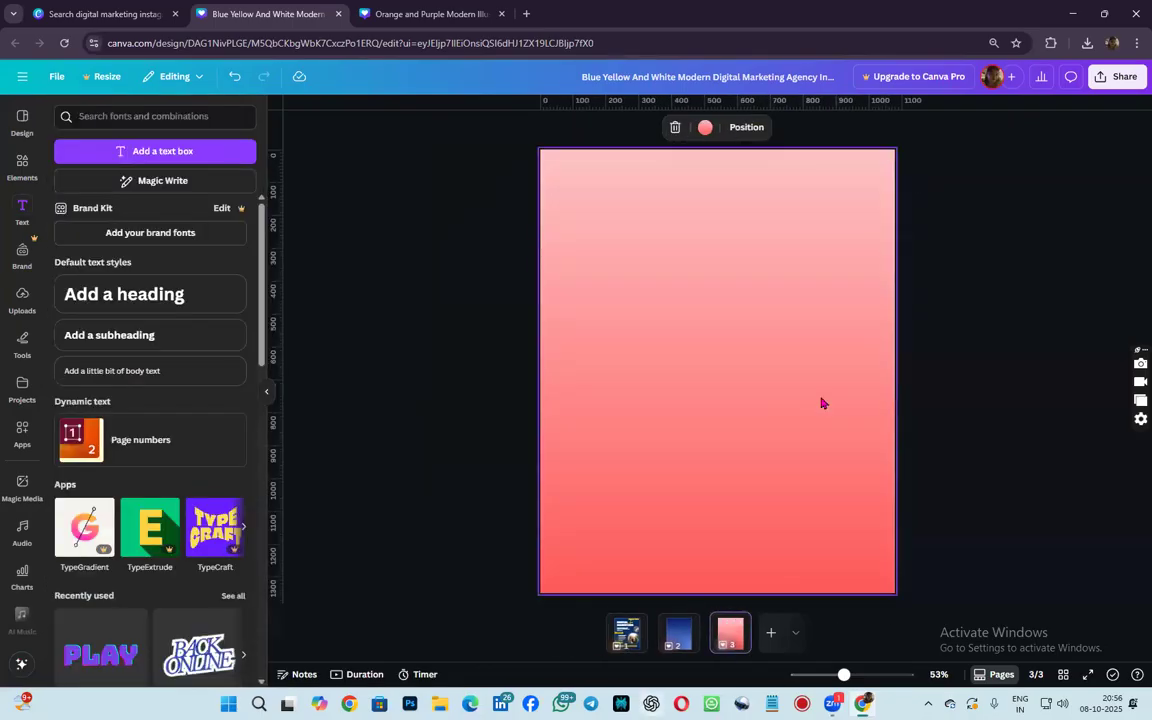
left_click(222, 295)
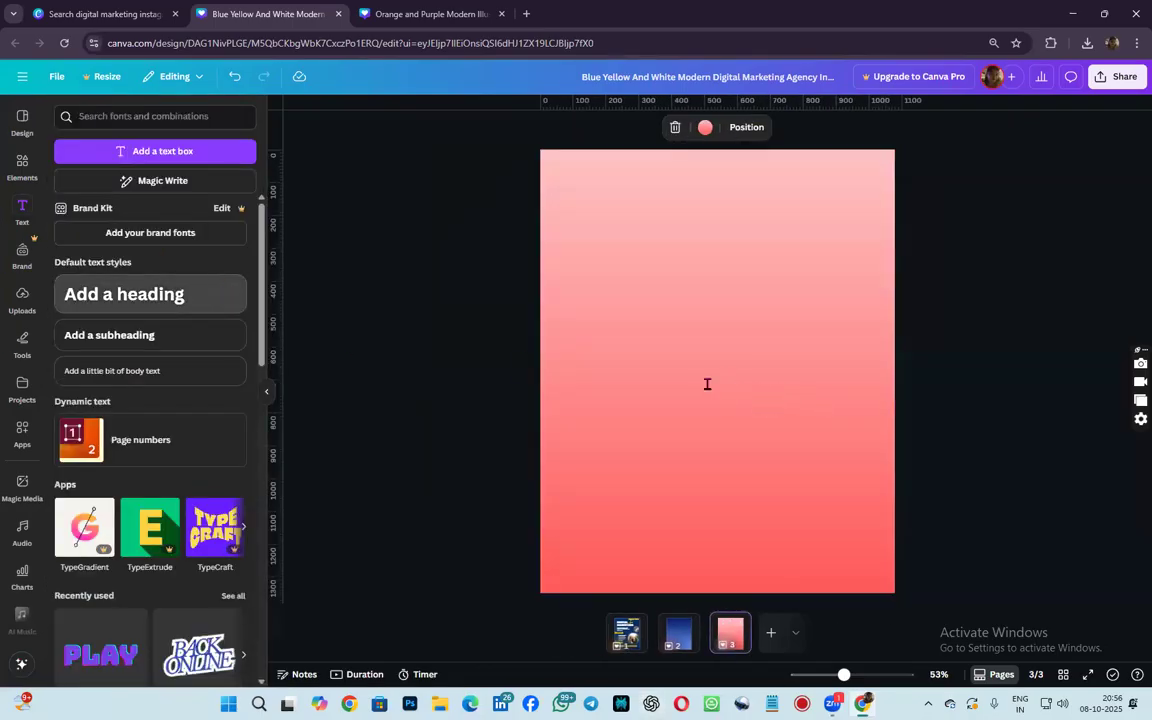
type("Digit")
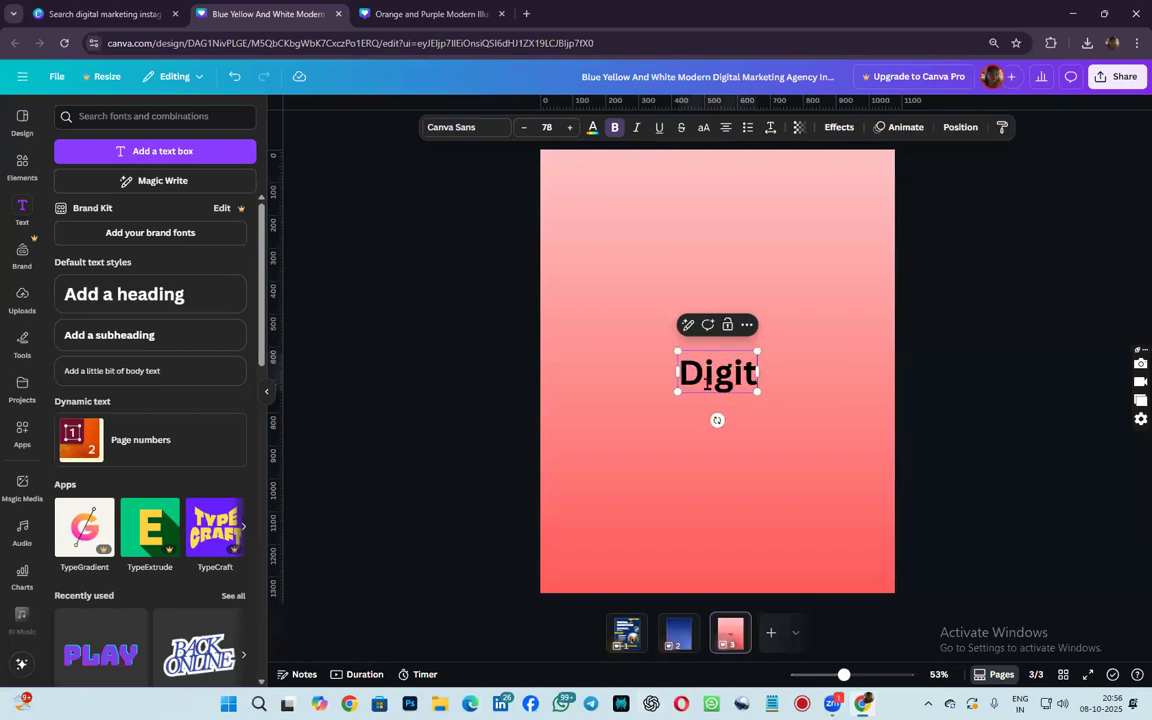
type("al DKH")
key("Return")
key("BackSpace")
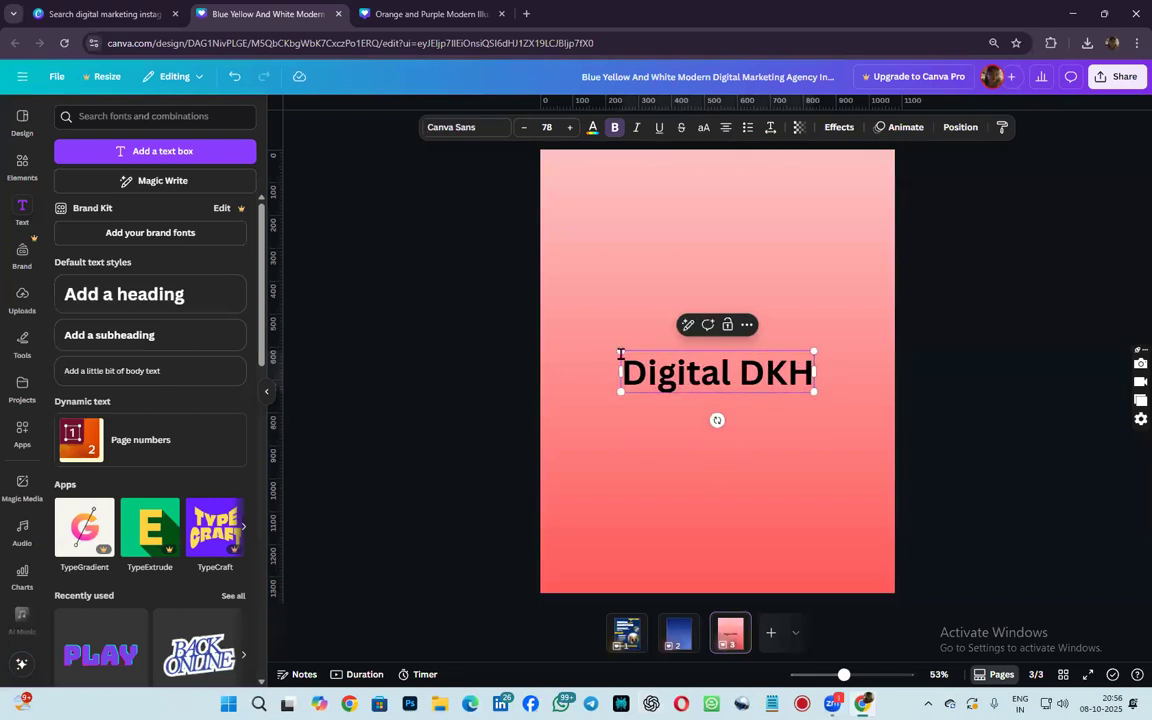
- Enlarge page 3's heading to size 120 near the top of the page and correct its text to "Digital DKG"
left_click_drag(620, 353, 622, 213)
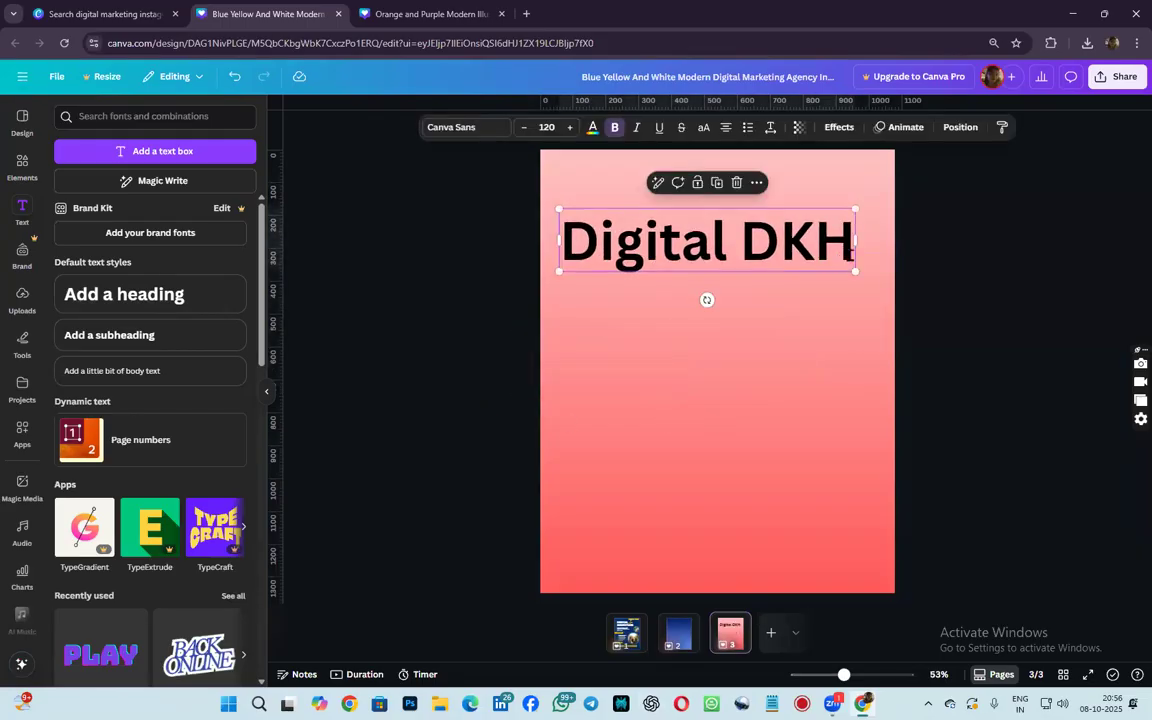
type("G")
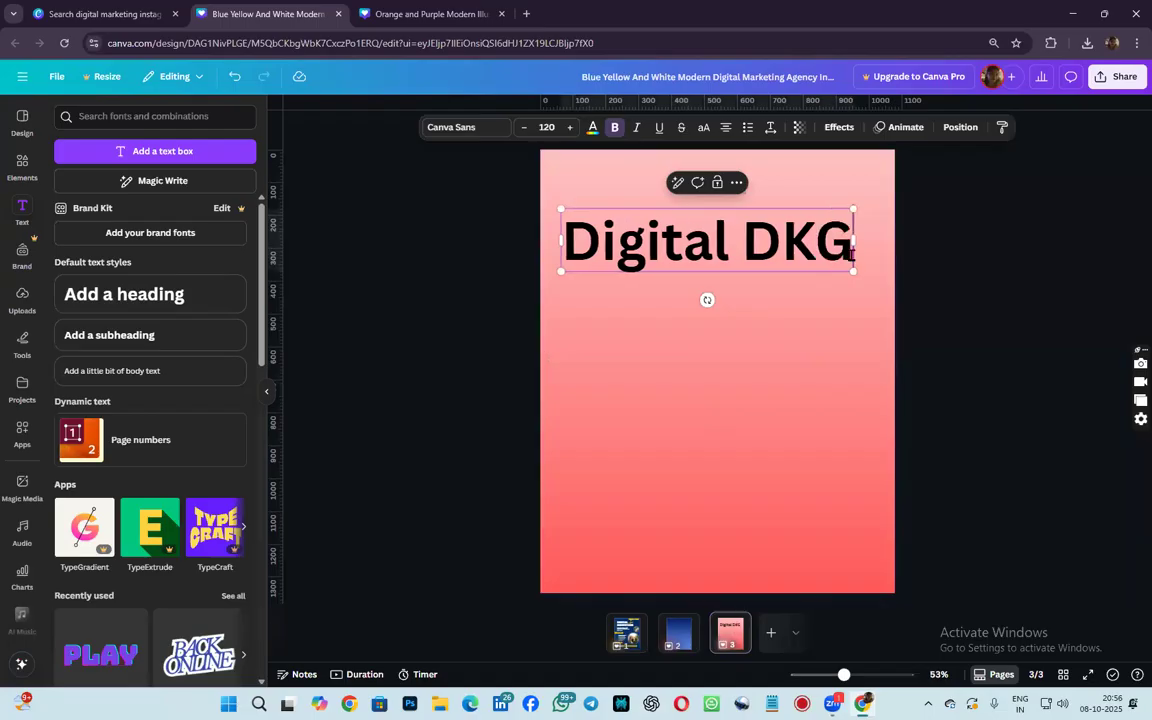
left_click(817, 320)
left_click_drag(807, 242, 813, 242)
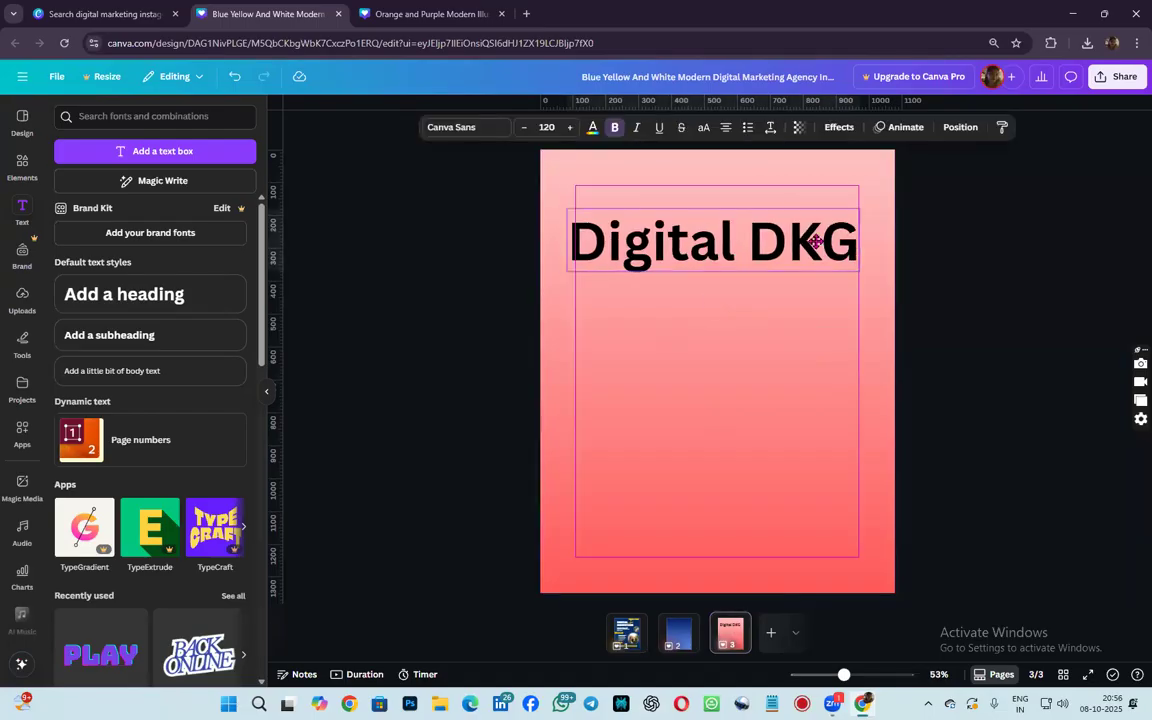
- Apply the Shadow text effect to page 3's "Digital DKG" heading, comparing it close up with the None style
left_click(838, 128)
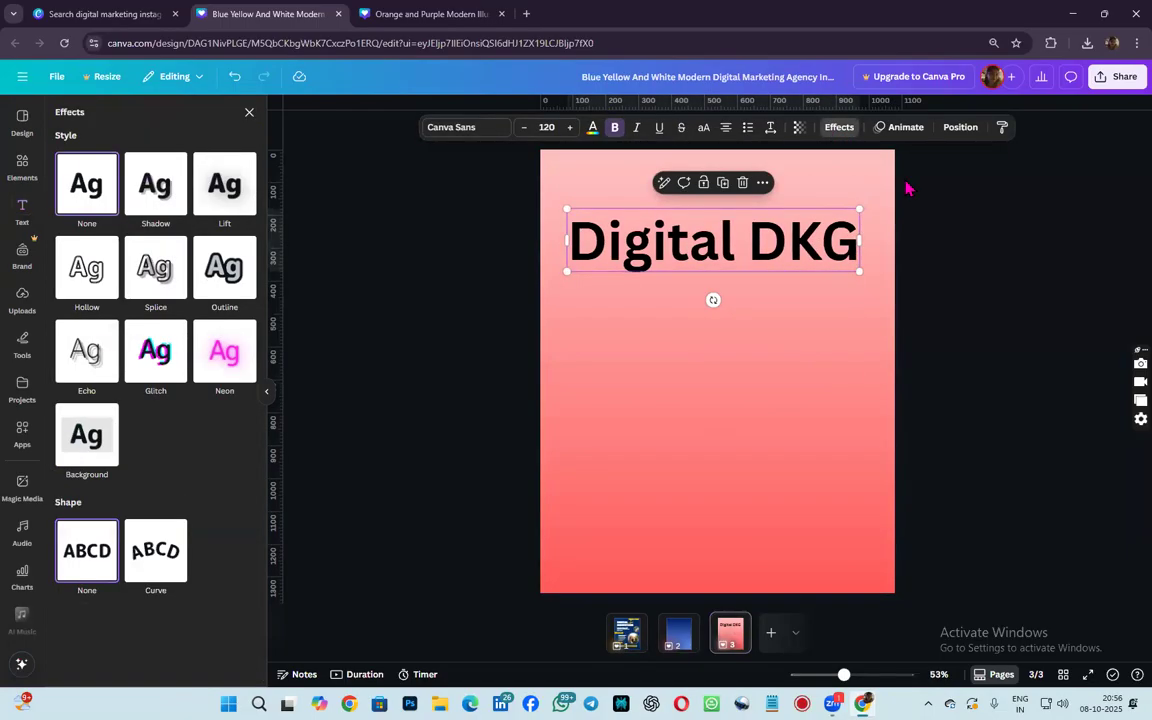
left_click(155, 208)
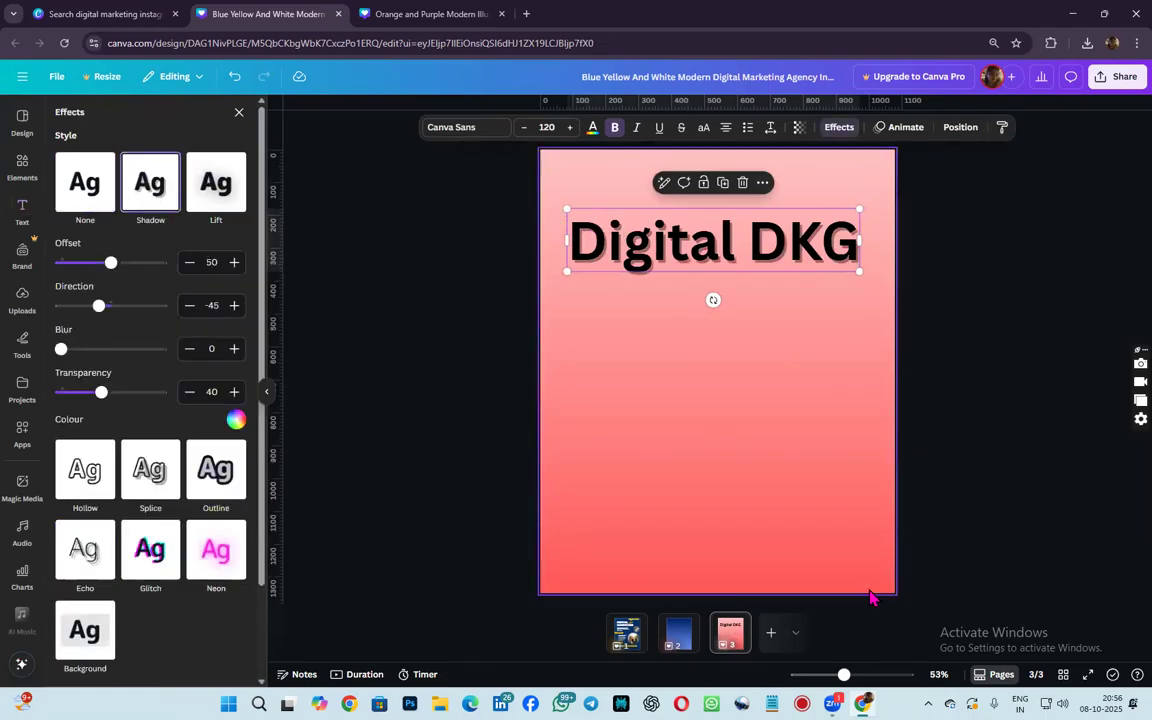
scroll(770, 605, "up", 5)
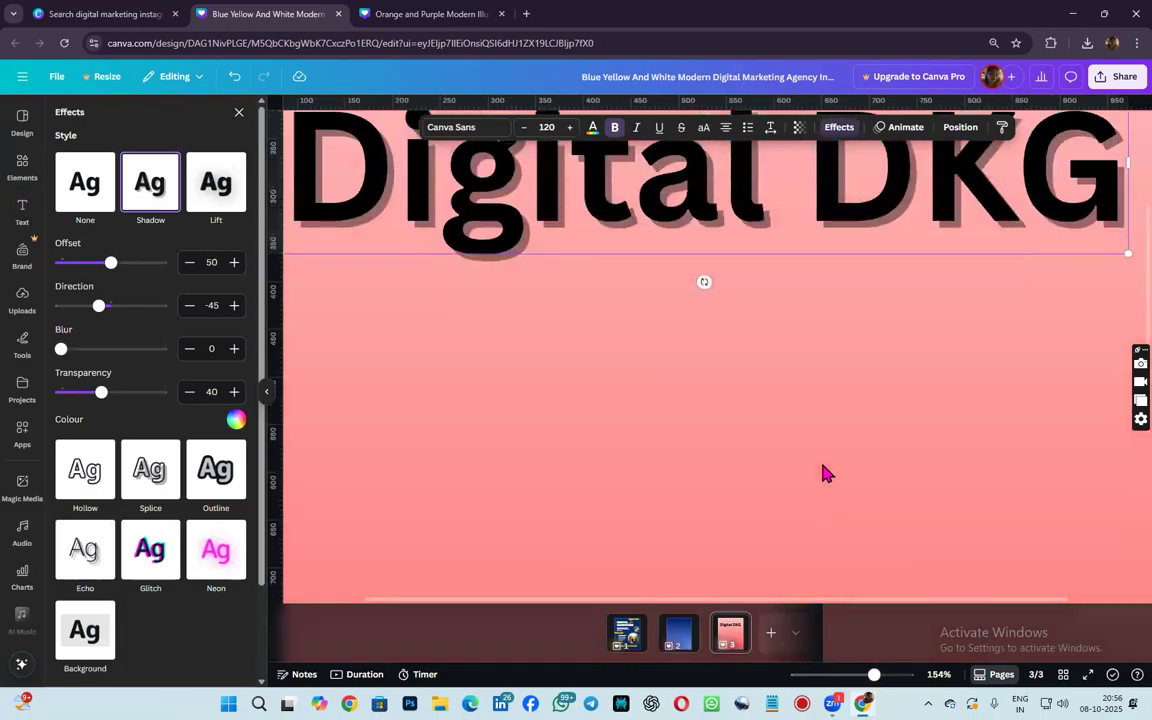
scroll(822, 473, "up", 2)
left_click_drag(874, 675, 862, 680)
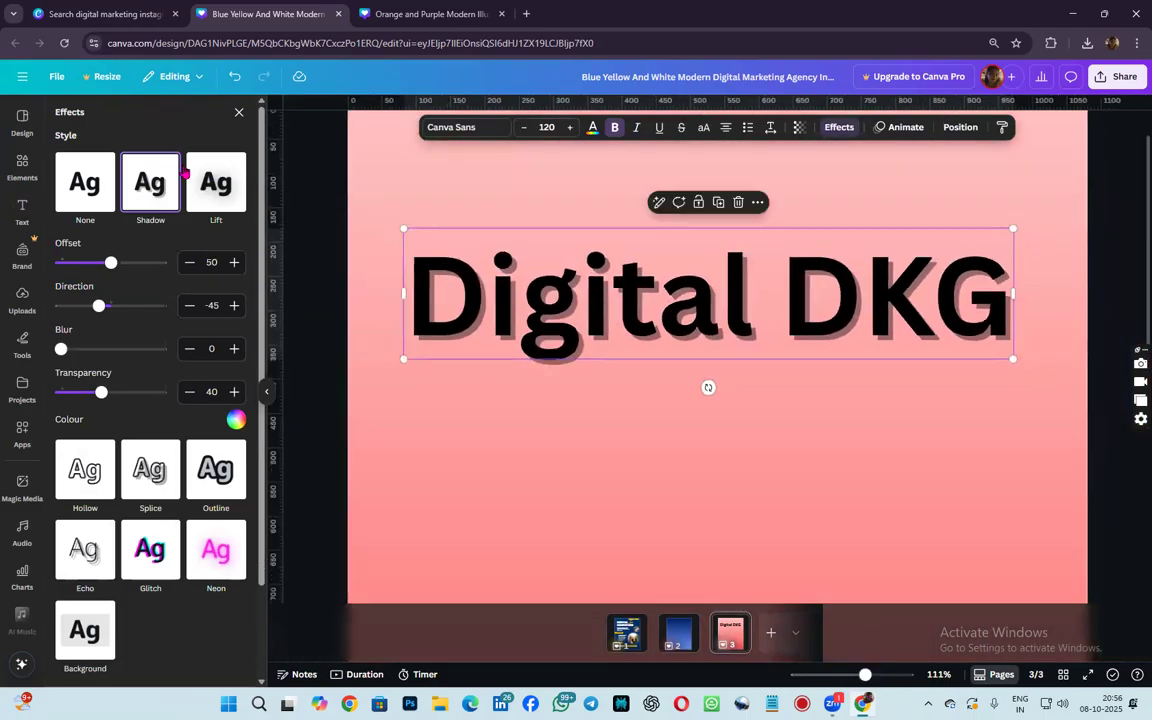
left_click(94, 188)
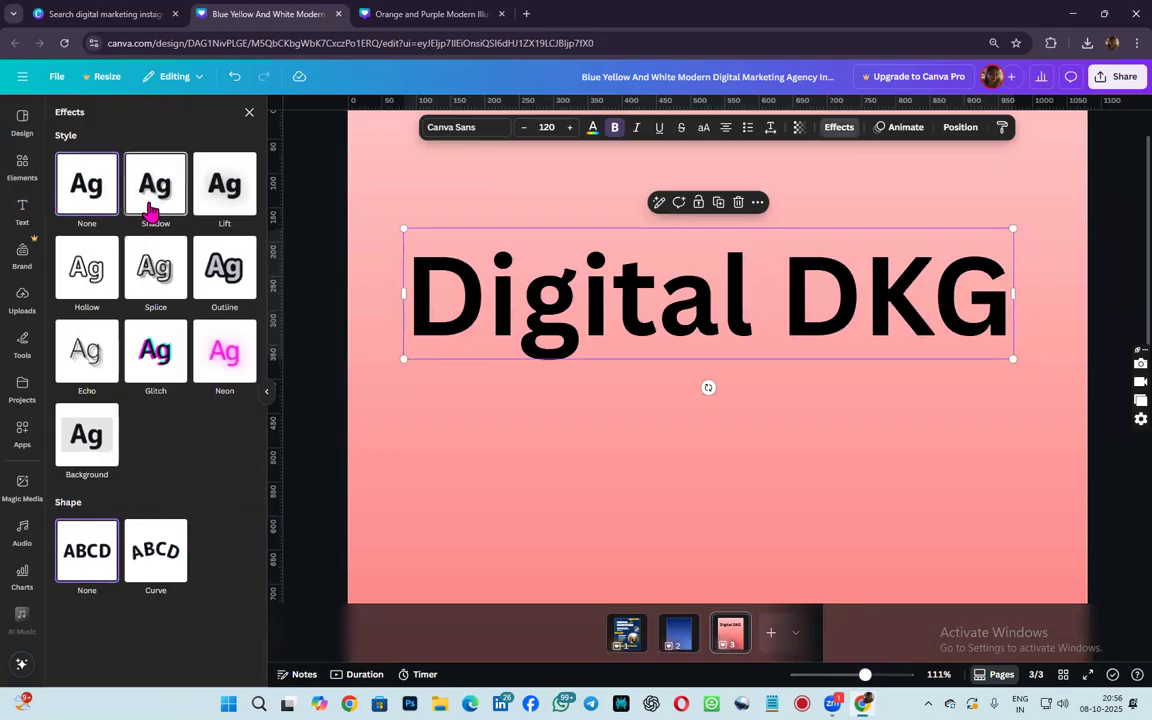
left_click(150, 208)
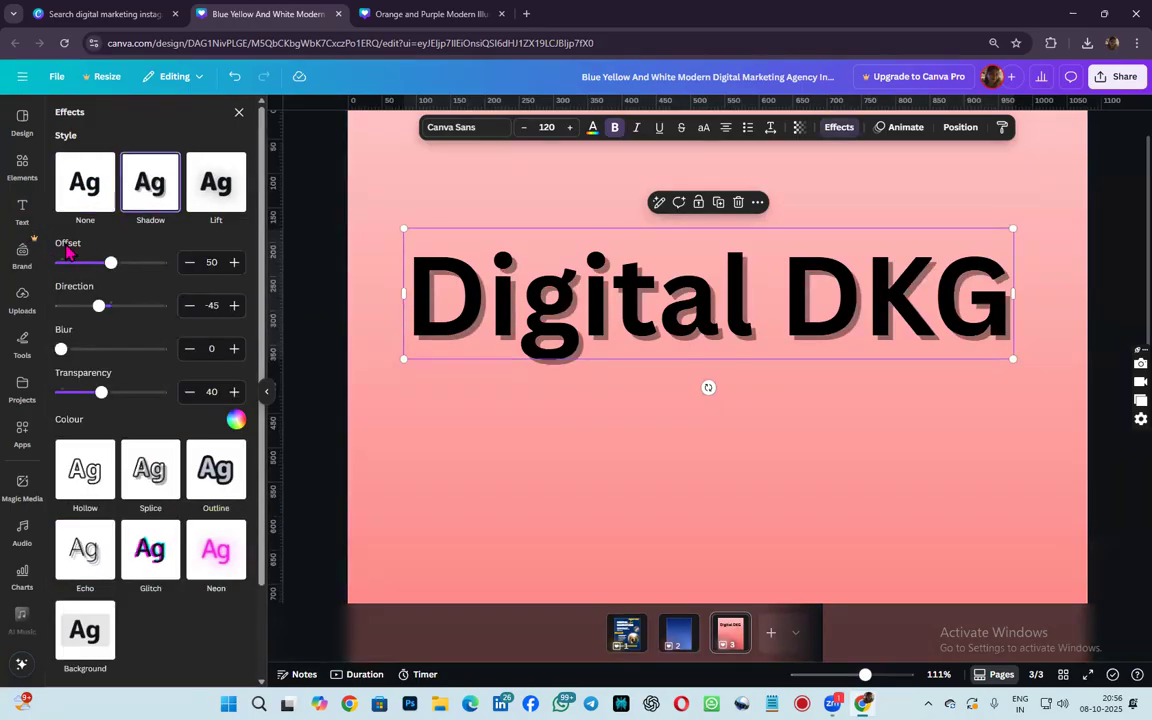
- Adjust the Shadow effect on page 3's "Digital DKG" heading to offset 70, direction -73, blur 0 and transparency 37
left_click_drag(110, 262, 170, 280)
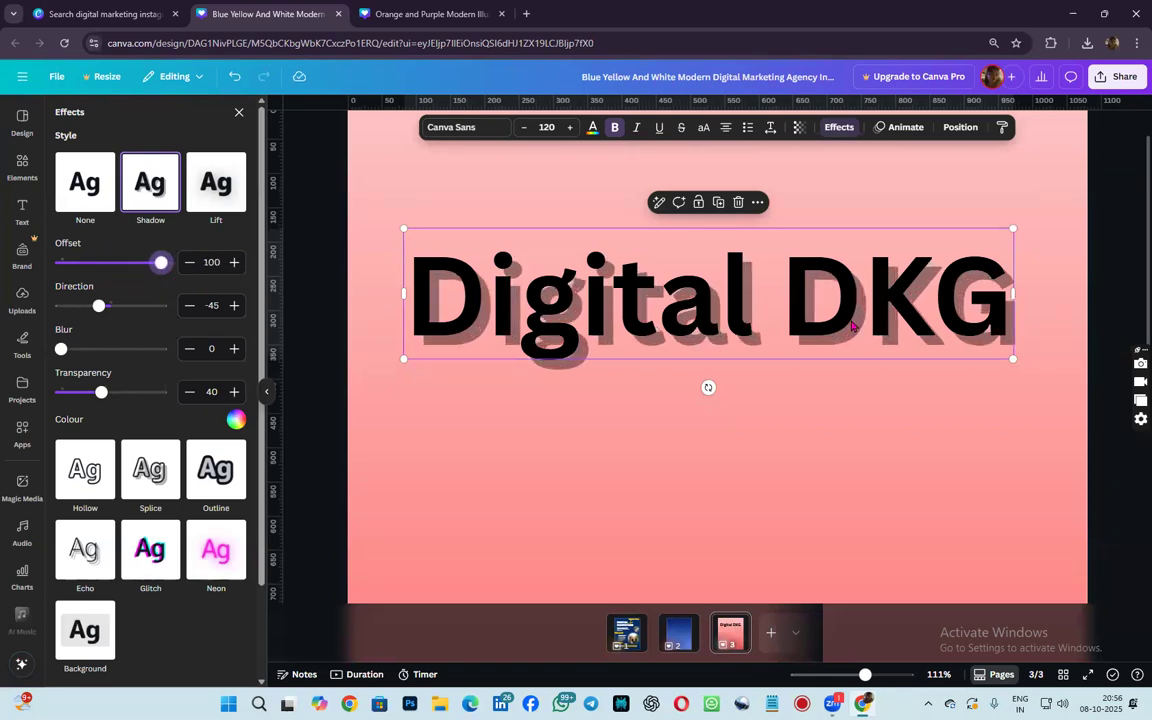
left_click_drag(162, 266, 131, 263)
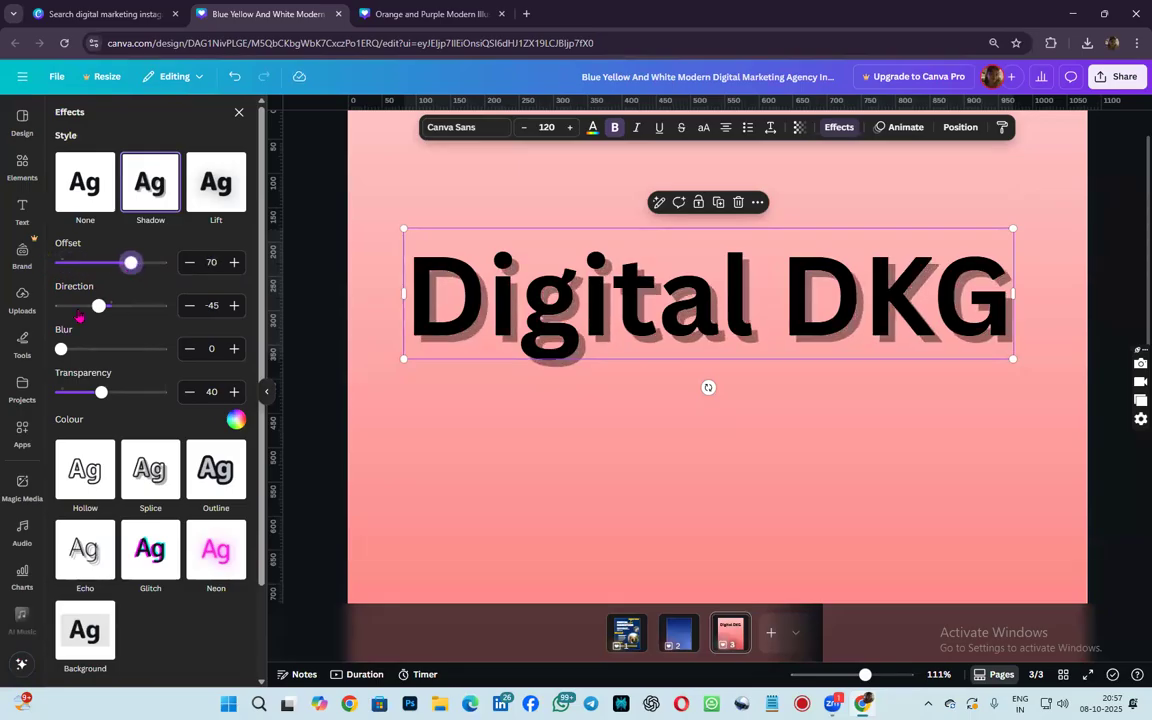
left_click_drag(97, 307, 144, 313)
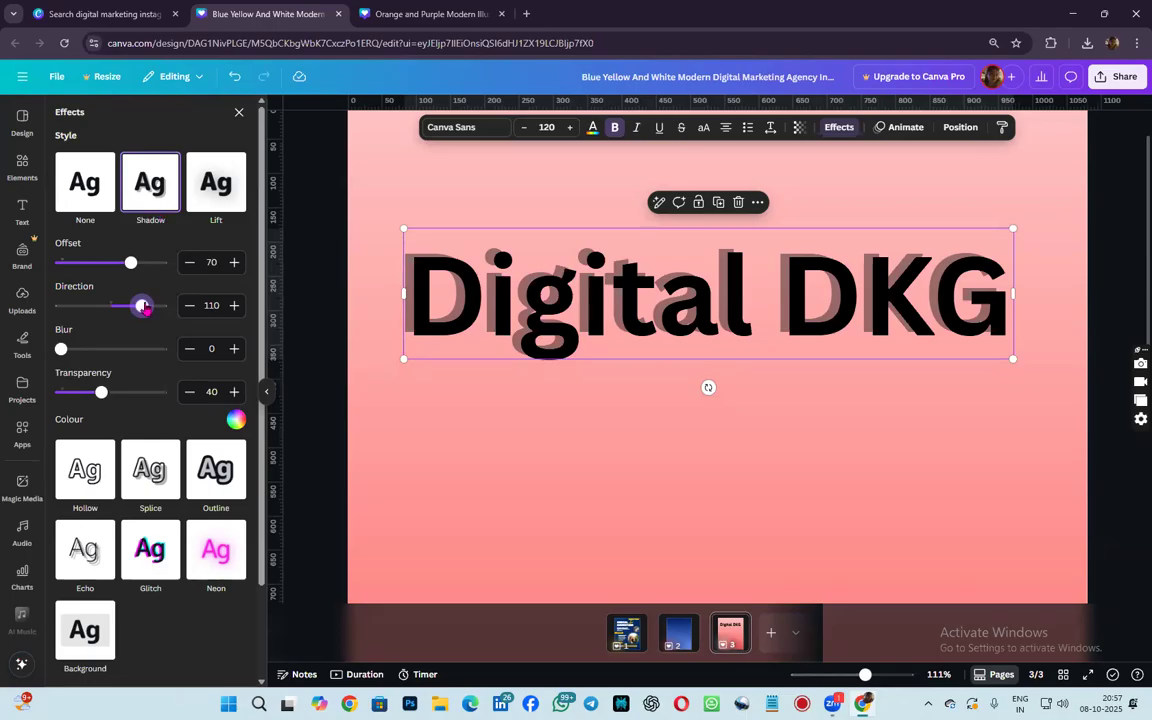
left_click_drag(144, 308, 90, 305)
left_click_drag(61, 349, 132, 349)
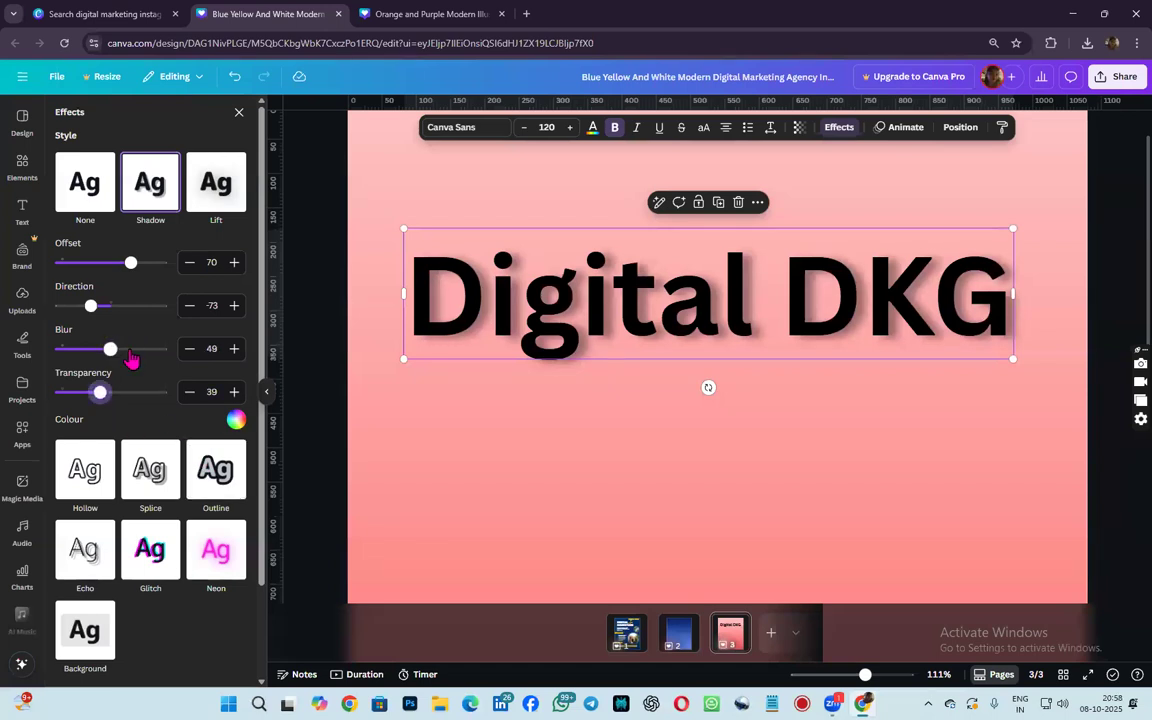
left_click_drag(110, 348, 62, 352)
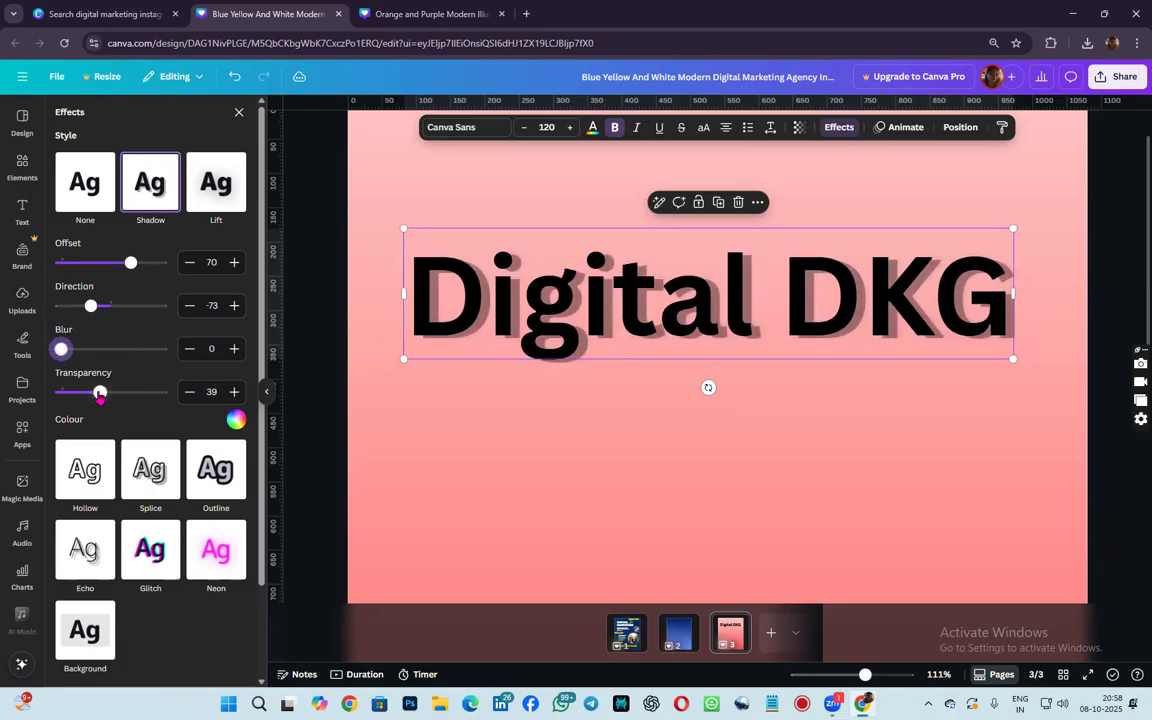
mouse_move(100, 393)
left_mouse_down()
mouse_move(189, 391)
mouse_move(70, 393)
mouse_move(98, 392)
left_mouse_up()
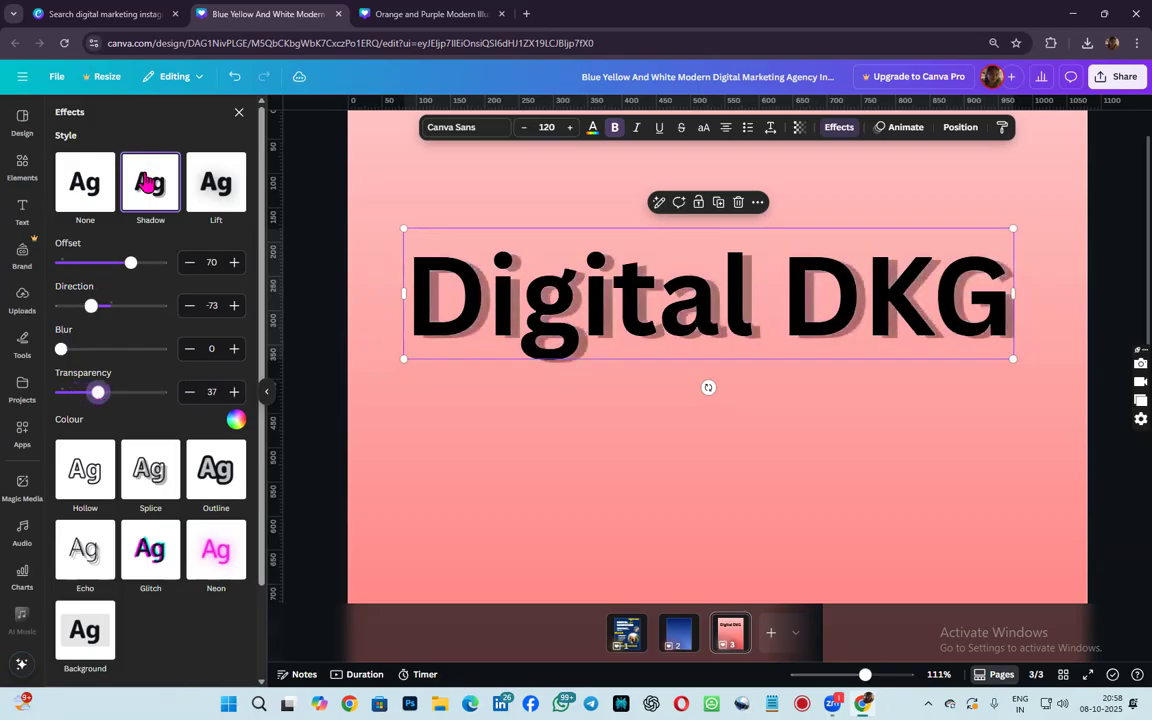
- Try the Lift text effect on the heading, varying its intensity from 0 up to 95
left_click(220, 186)
left_click_drag(116, 266, 153, 276)
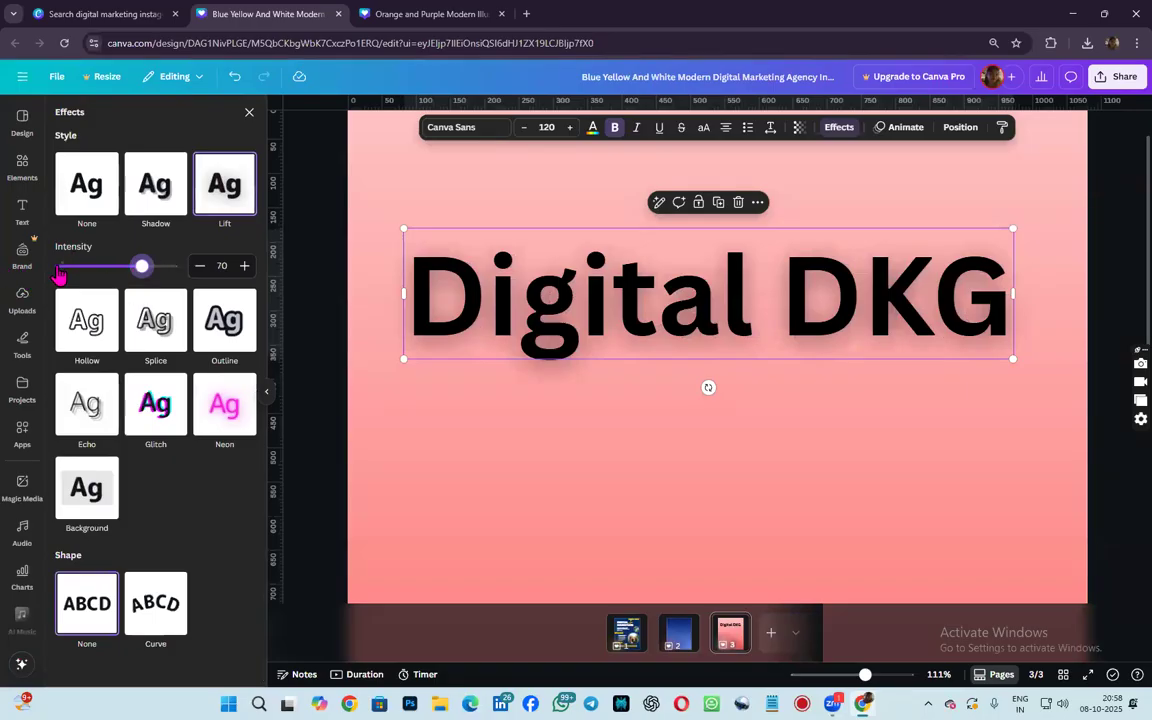
left_click(145, 266)
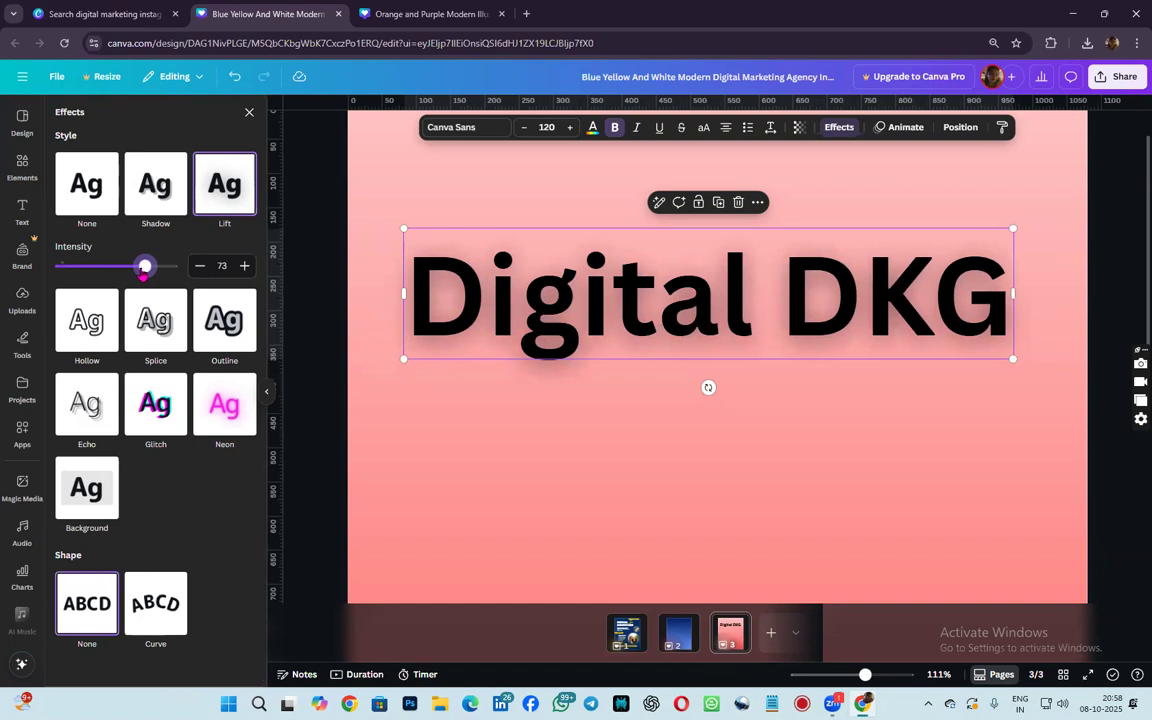
left_click_drag(97, 274, 64, 276)
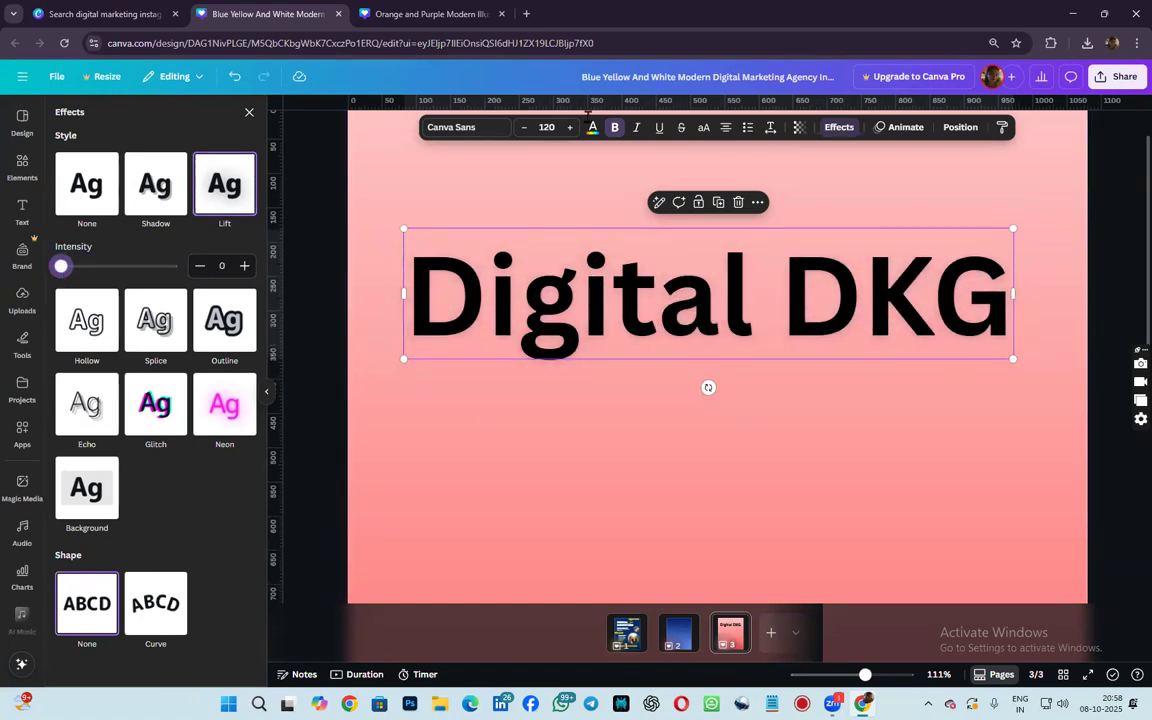
left_click_drag(61, 268, 167, 266)
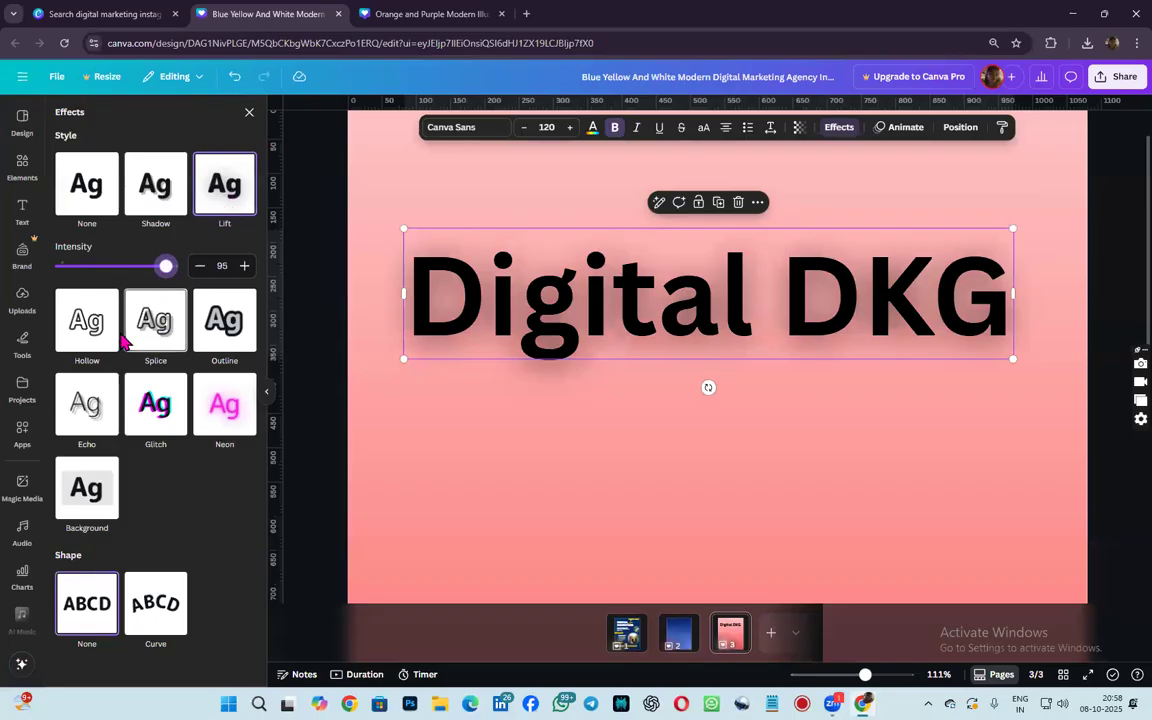
- Try the Hollow effect at thickness 57 and the Splice effect with varied thickness on the heading
left_click(93, 320)
mouse_move(114, 352)
left_mouse_down()
mouse_move(121, 360)
mouse_move(105, 363)
mouse_move(124, 357)
left_mouse_up()
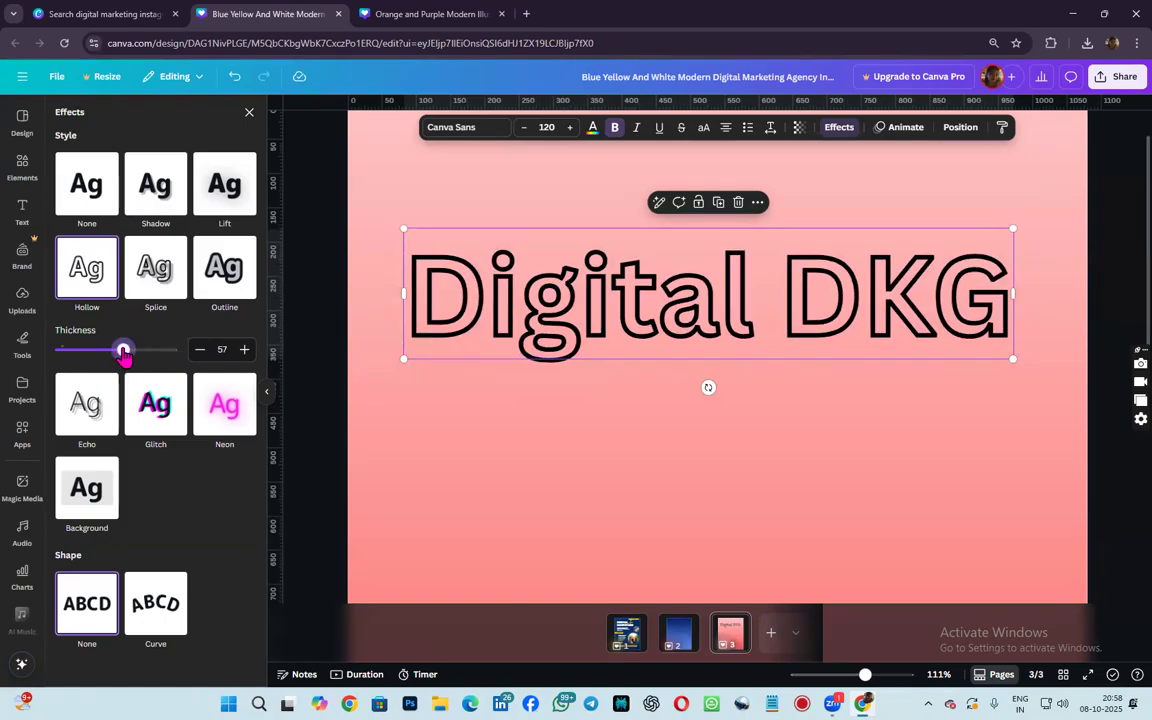
left_click(148, 285)
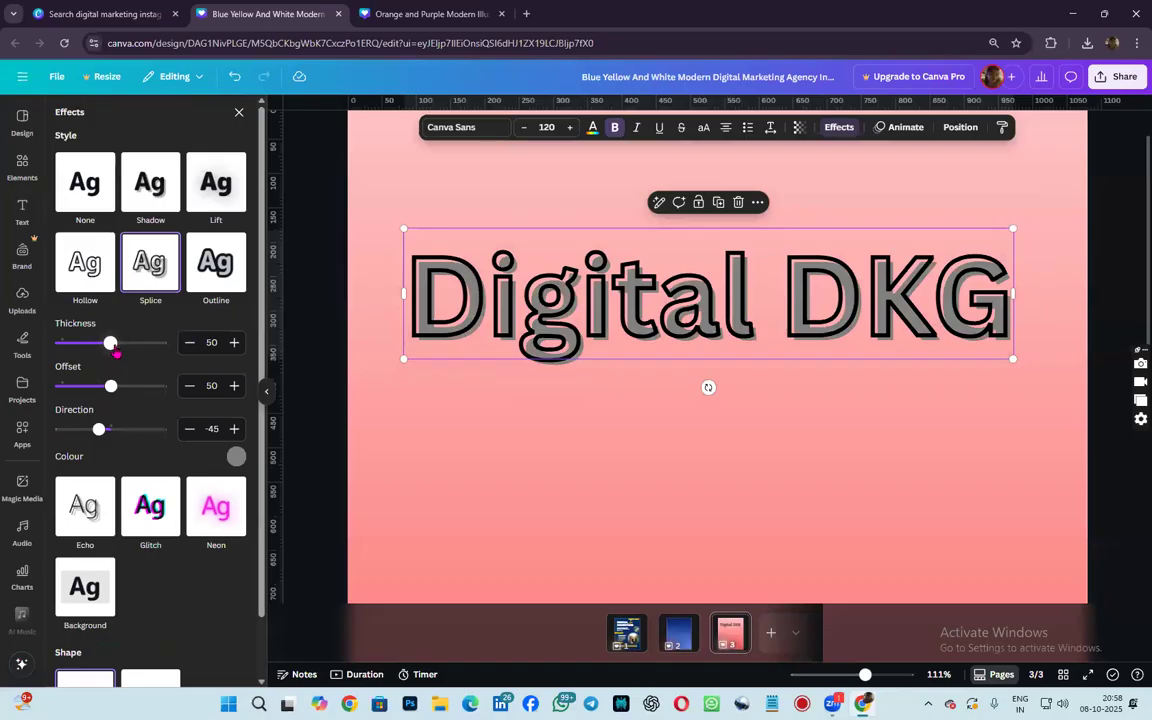
mouse_move(110, 344)
left_mouse_down()
mouse_move(121, 345)
mouse_move(108, 346)
left_mouse_up()
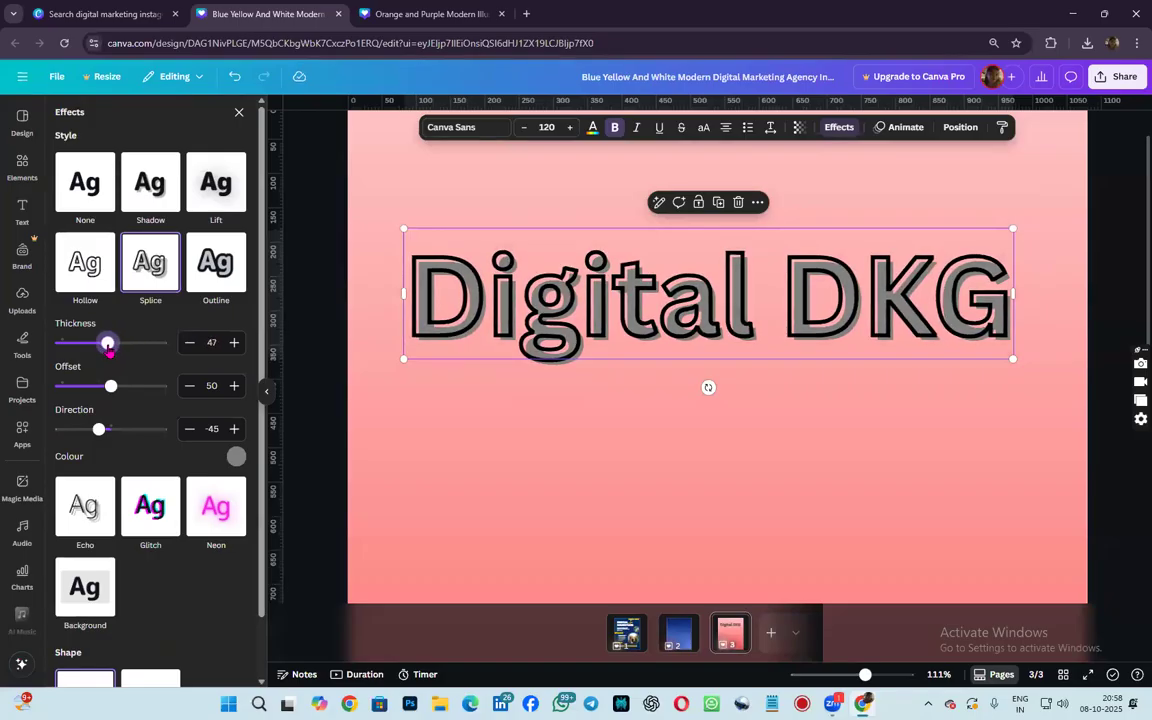
left_click_drag(112, 347, 141, 430)
- Try the Outline text effect on the heading with a white outline colour and thickness 152
left_click(216, 262)
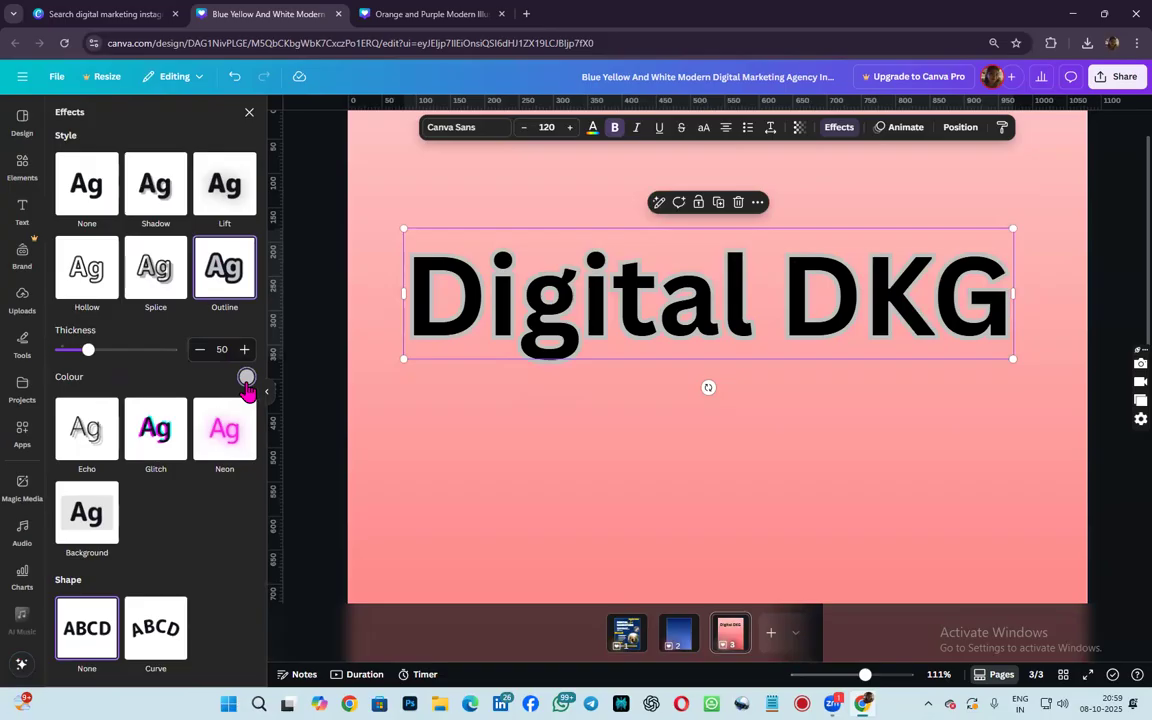
left_click(245, 380)
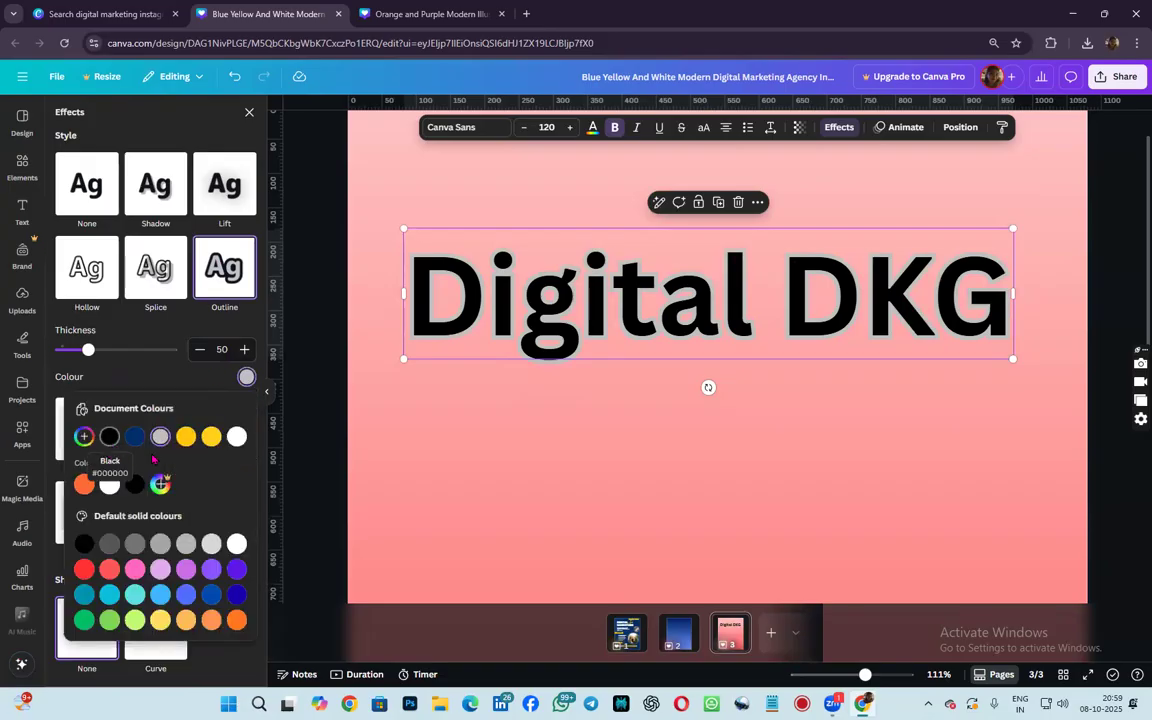
left_click(236, 436)
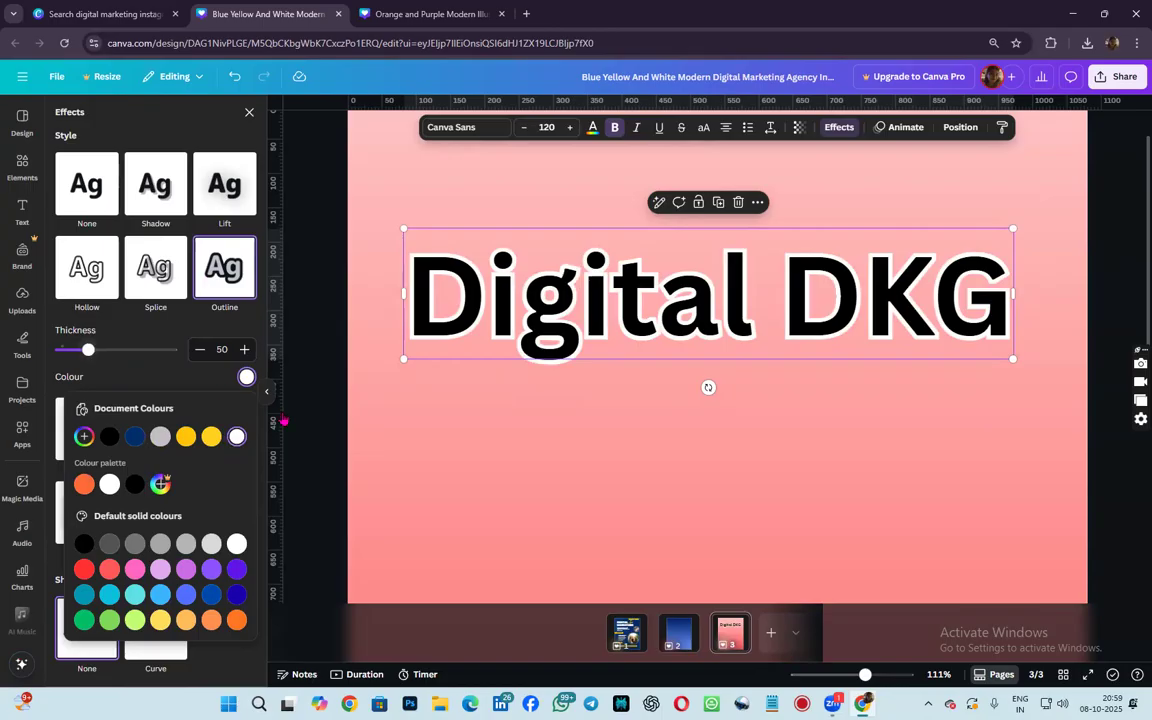
left_click(207, 380)
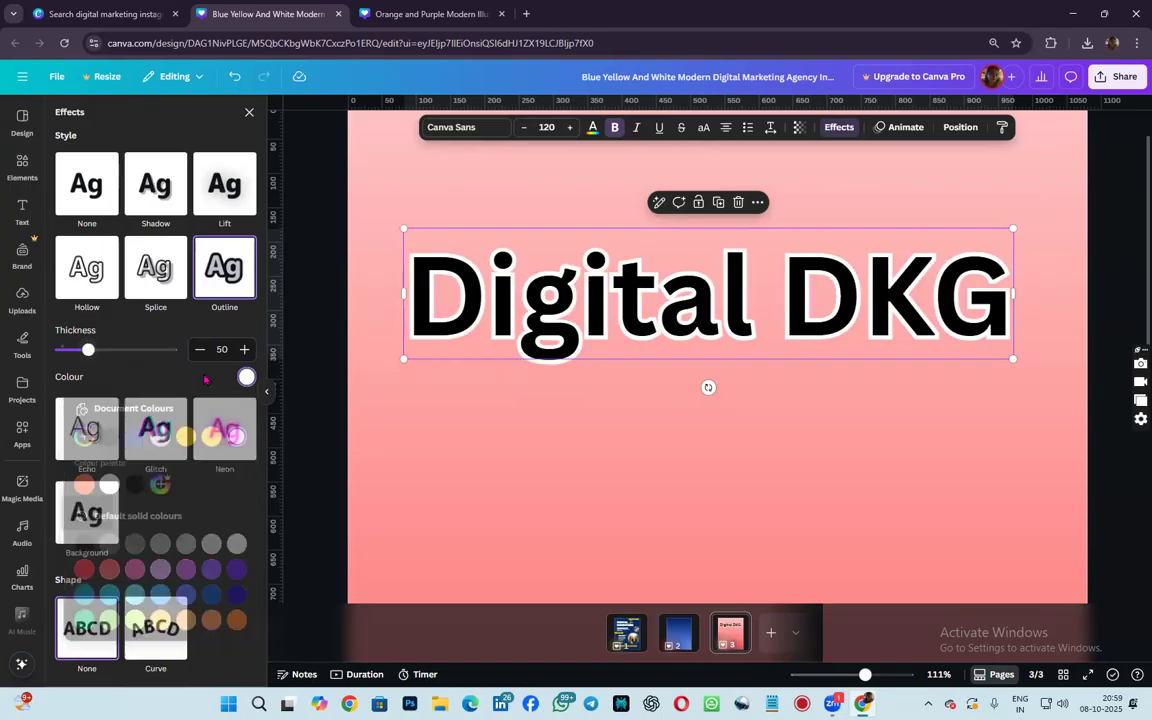
left_click(224, 290)
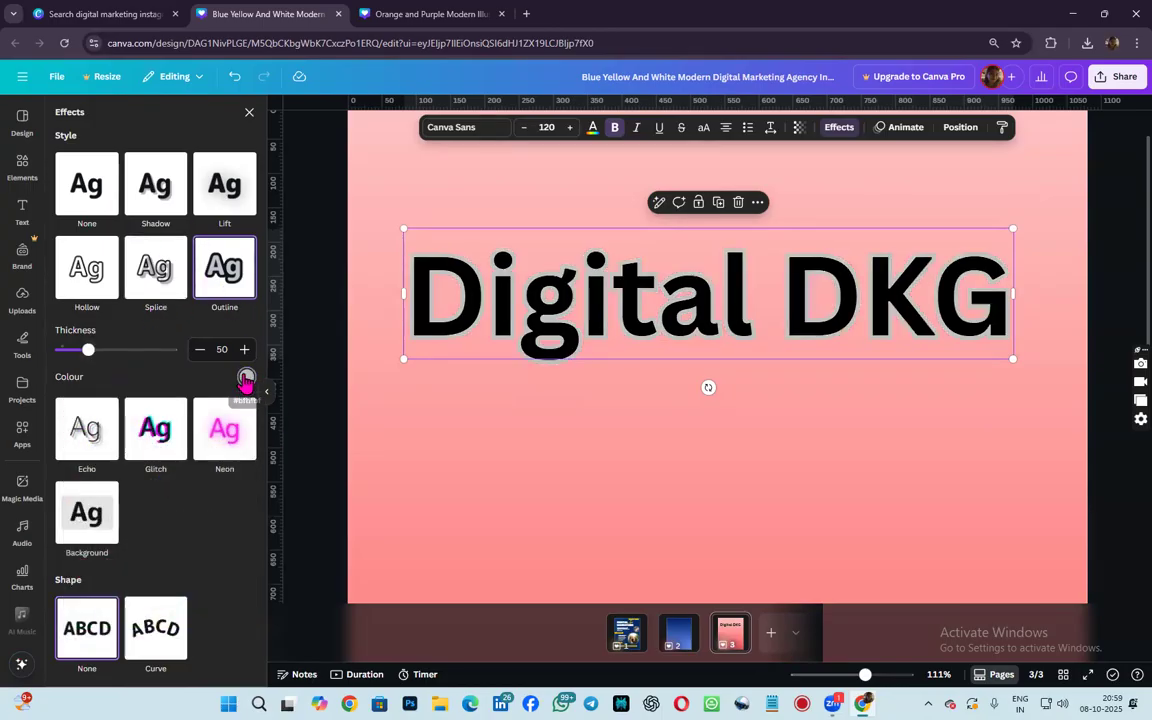
left_click(246, 378)
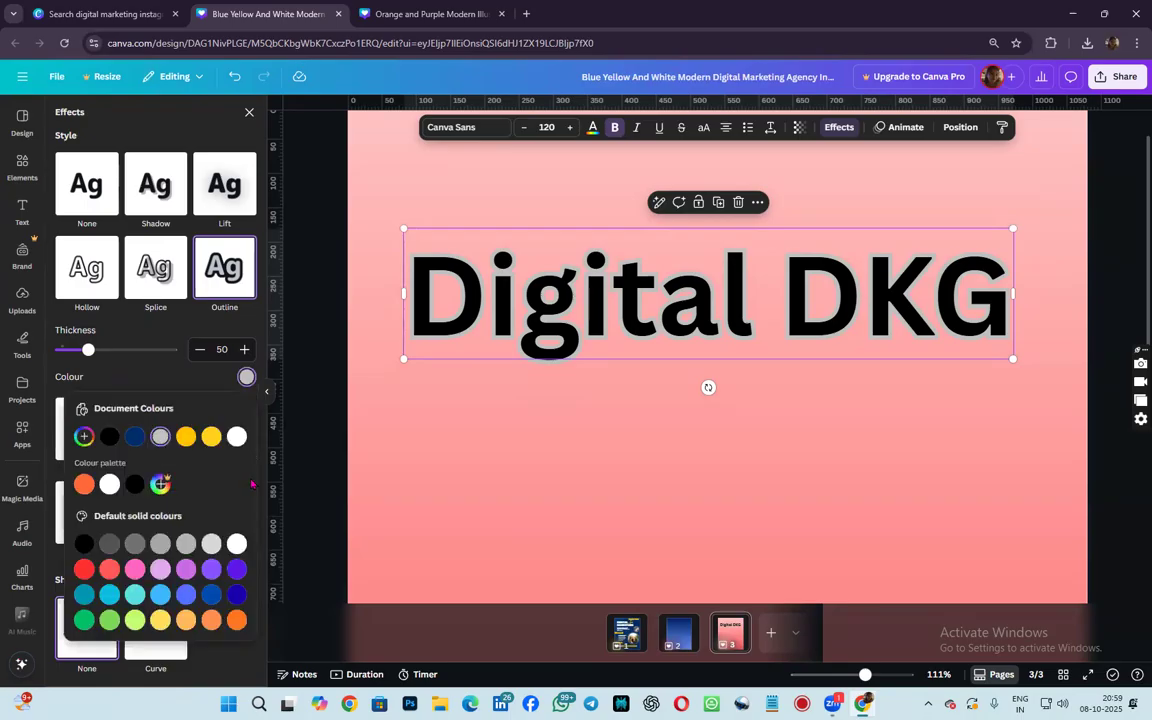
left_click(212, 572)
left_click(236, 544)
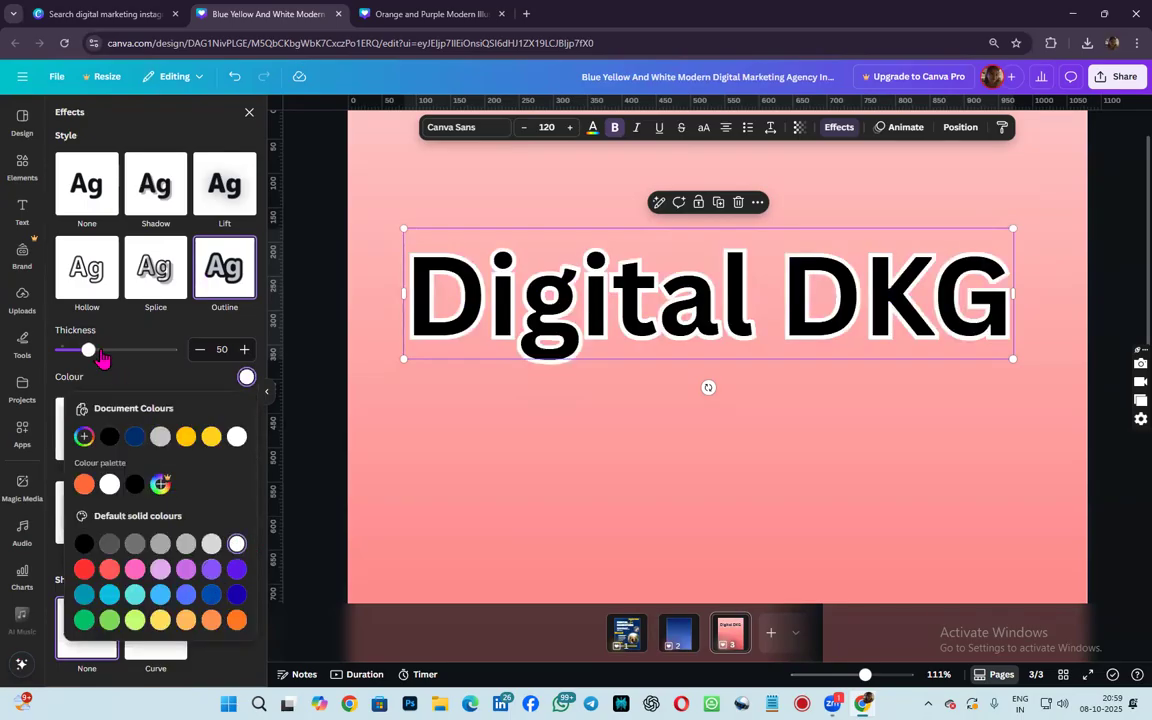
left_click_drag(90, 351, 146, 362)
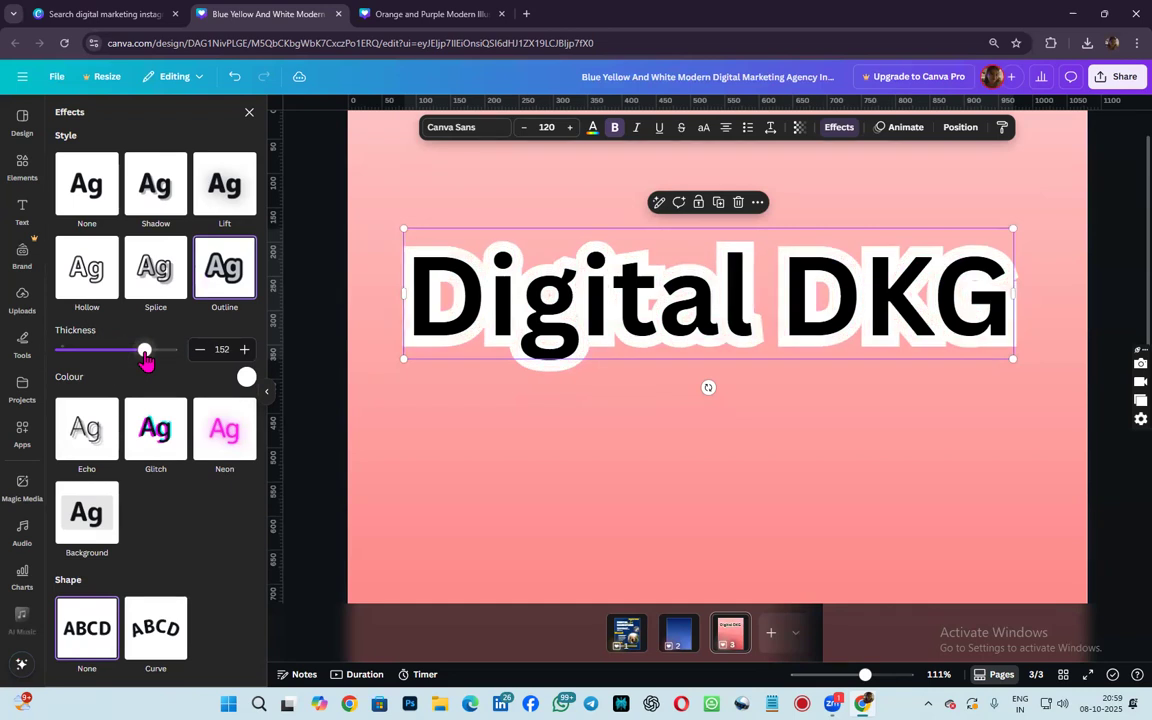
- Try the Echo effect and the Glitch effect with offset 62, direction -180 and cyan-red colours on the heading
left_click(101, 440)
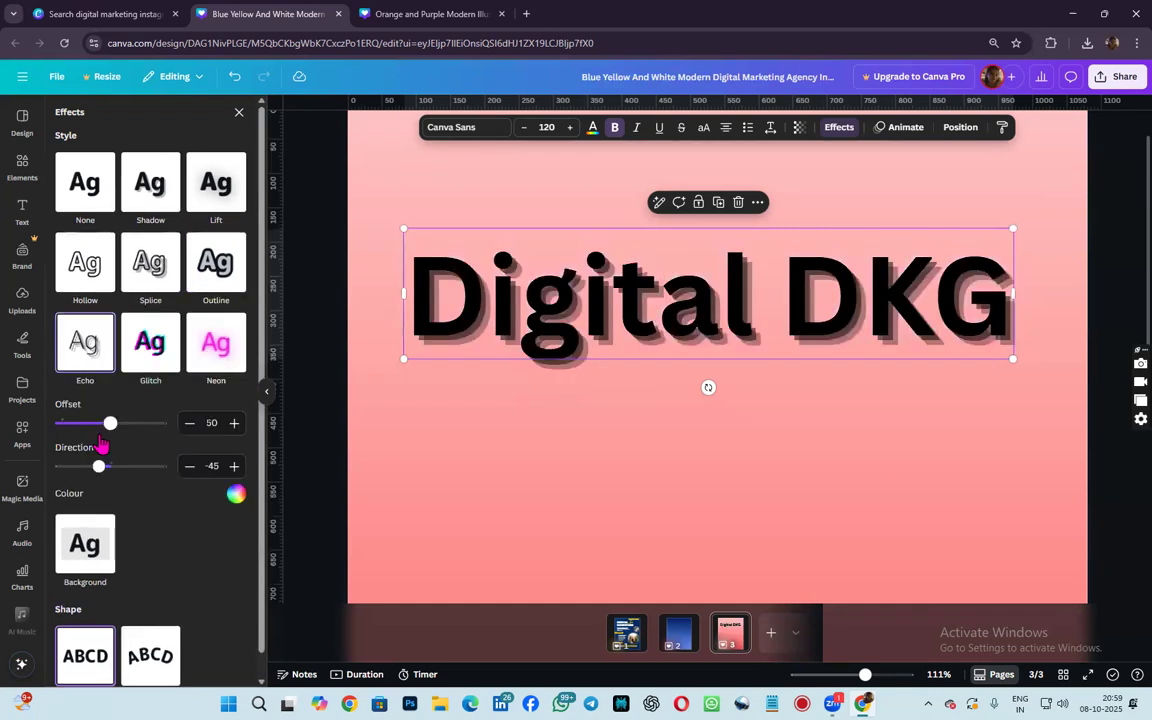
scroll(140, 420, "down", 1)
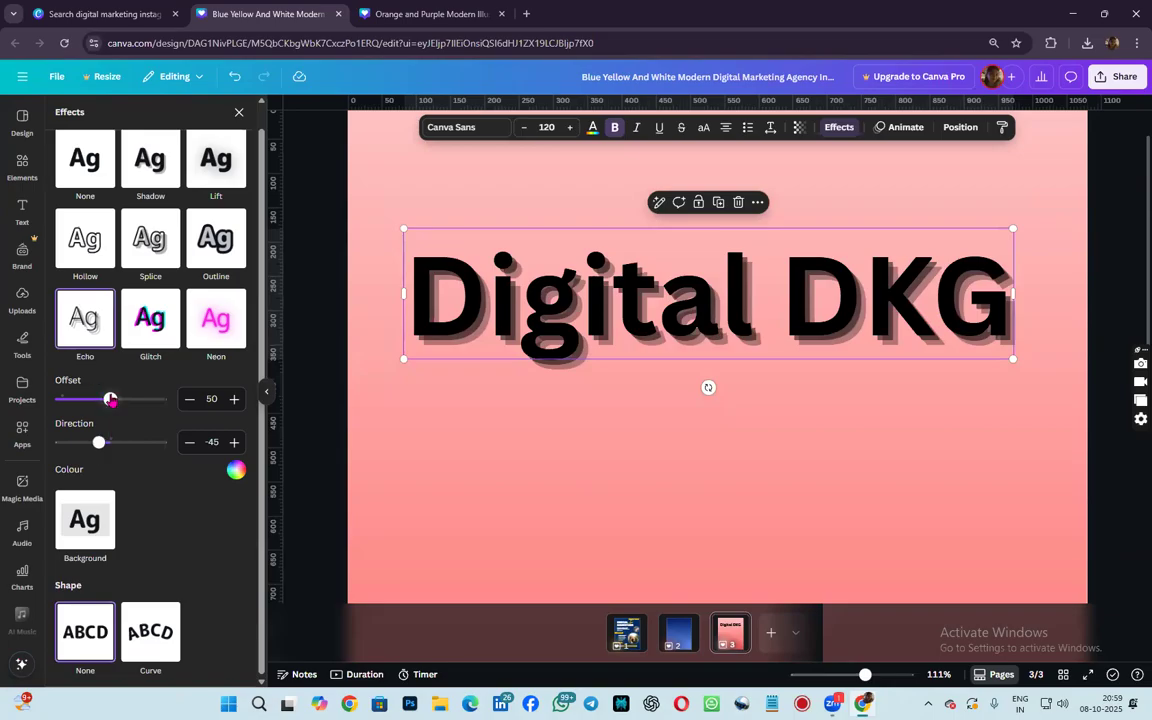
left_click_drag(110, 399, 57, 449)
left_click(162, 316)
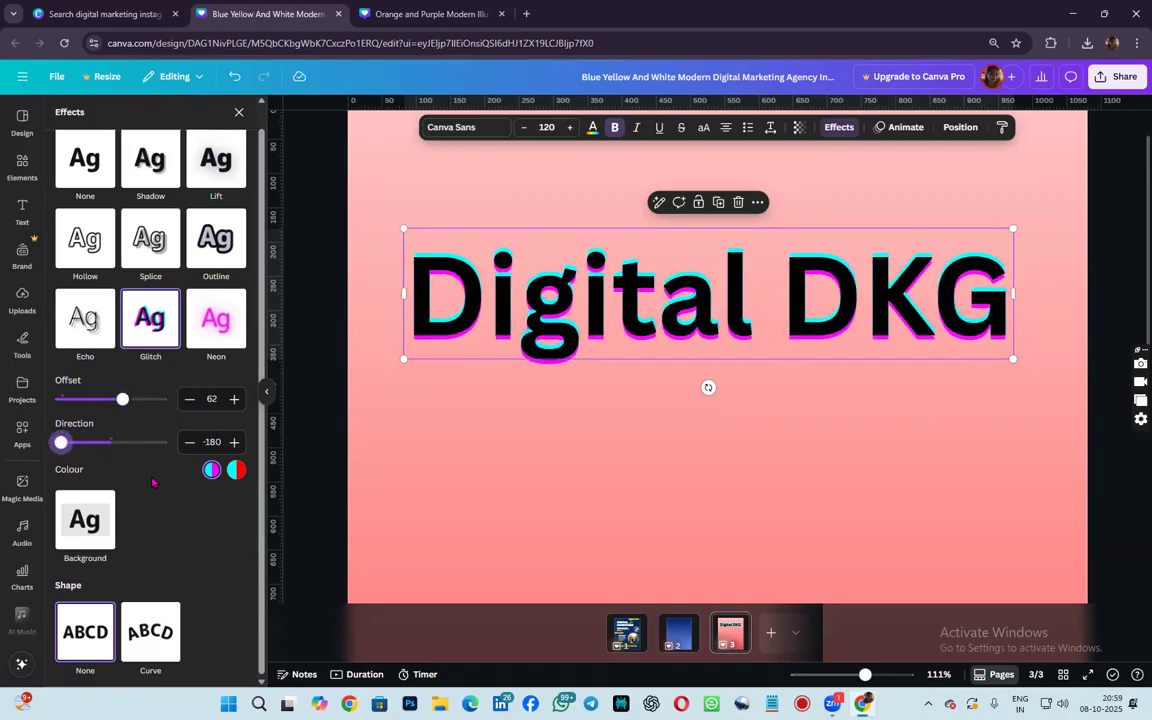
left_click(236, 470)
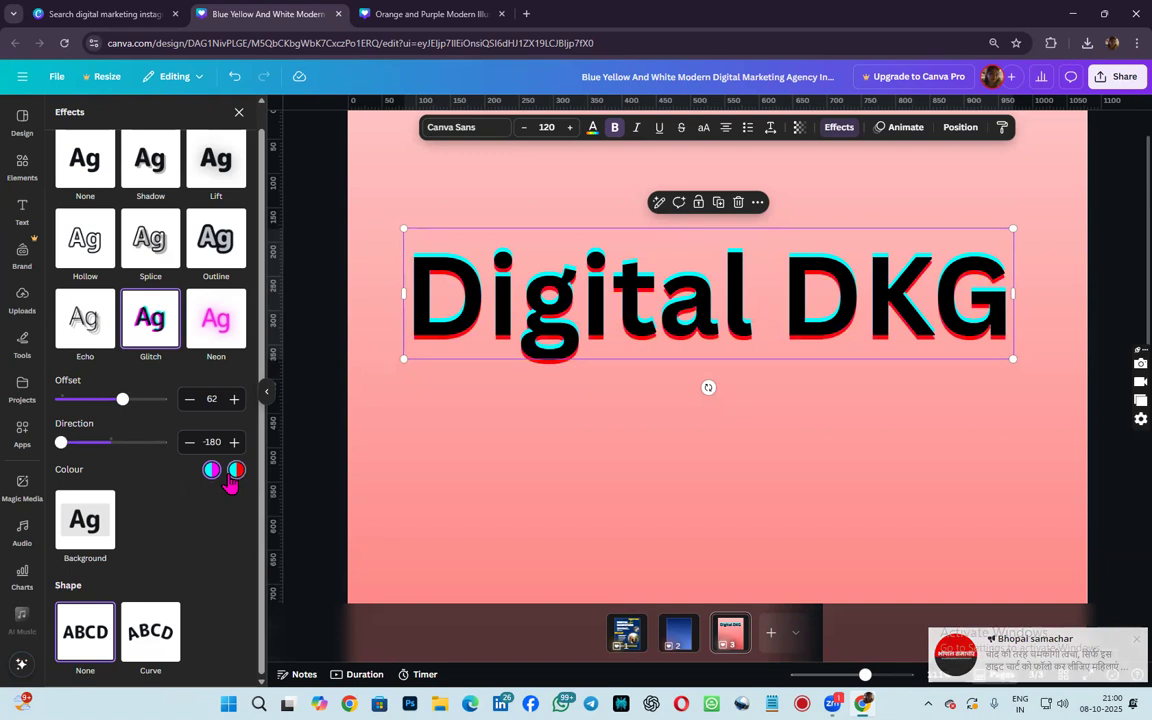
- Try the Neon effect at intensity 75 on the black heading and reset its style to None
left_click(208, 332)
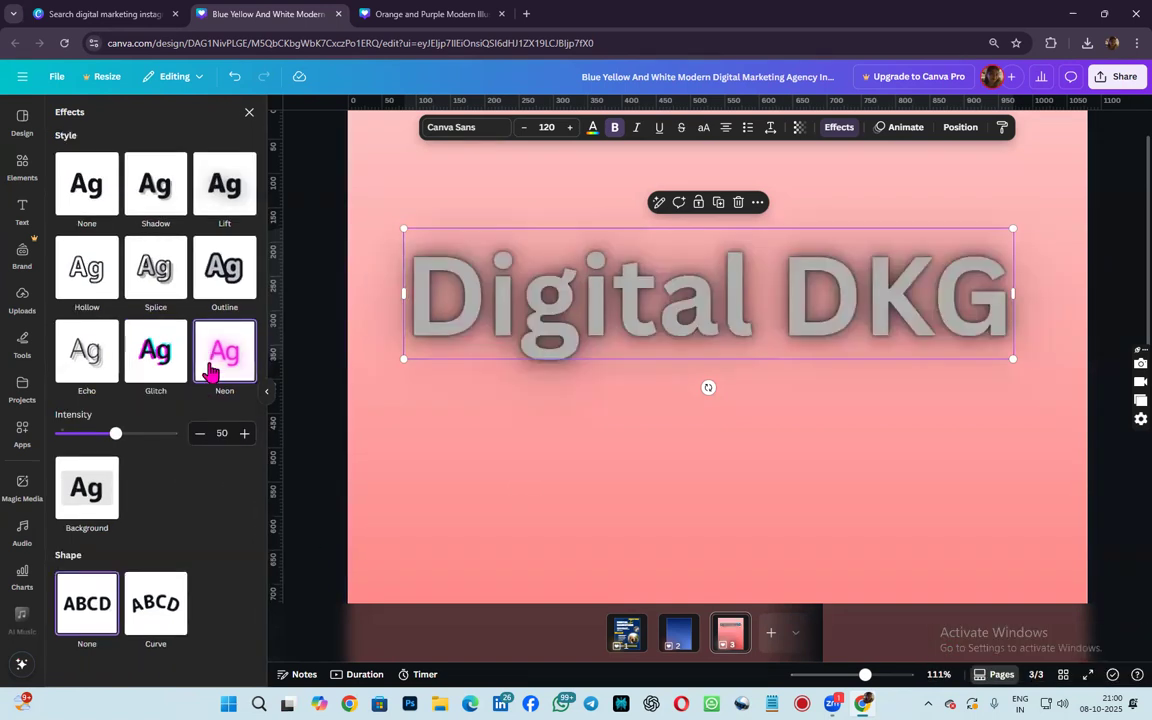
left_click_drag(116, 435, 146, 446)
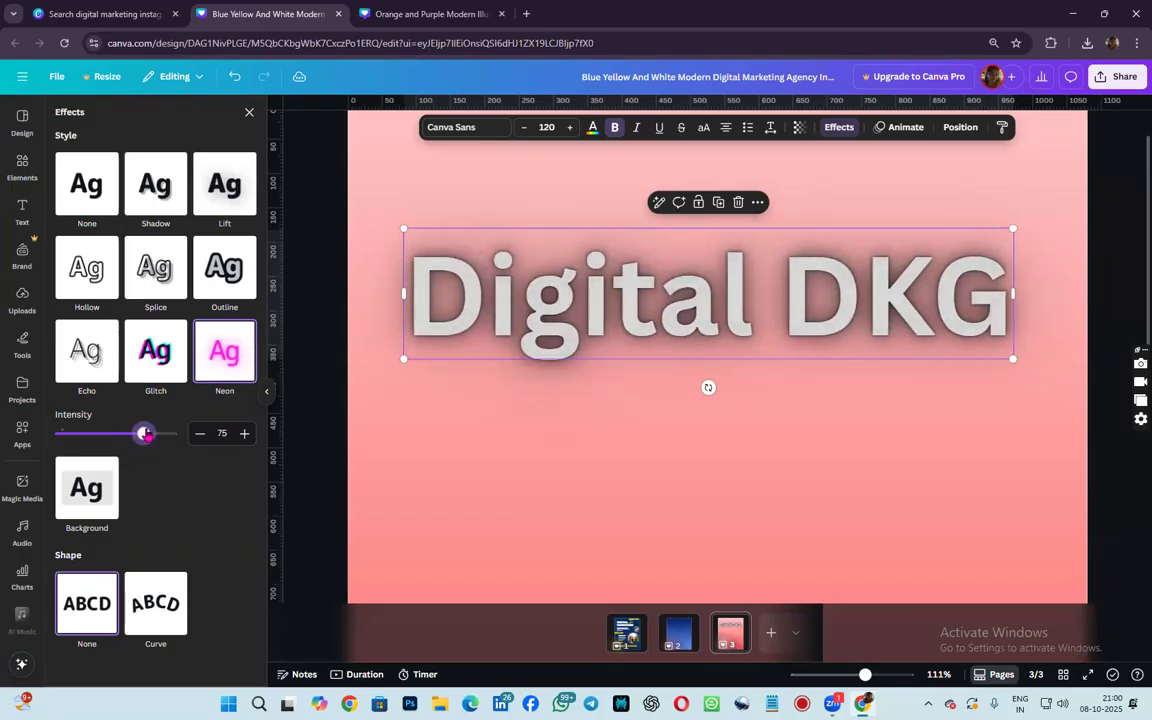
left_click(97, 182)
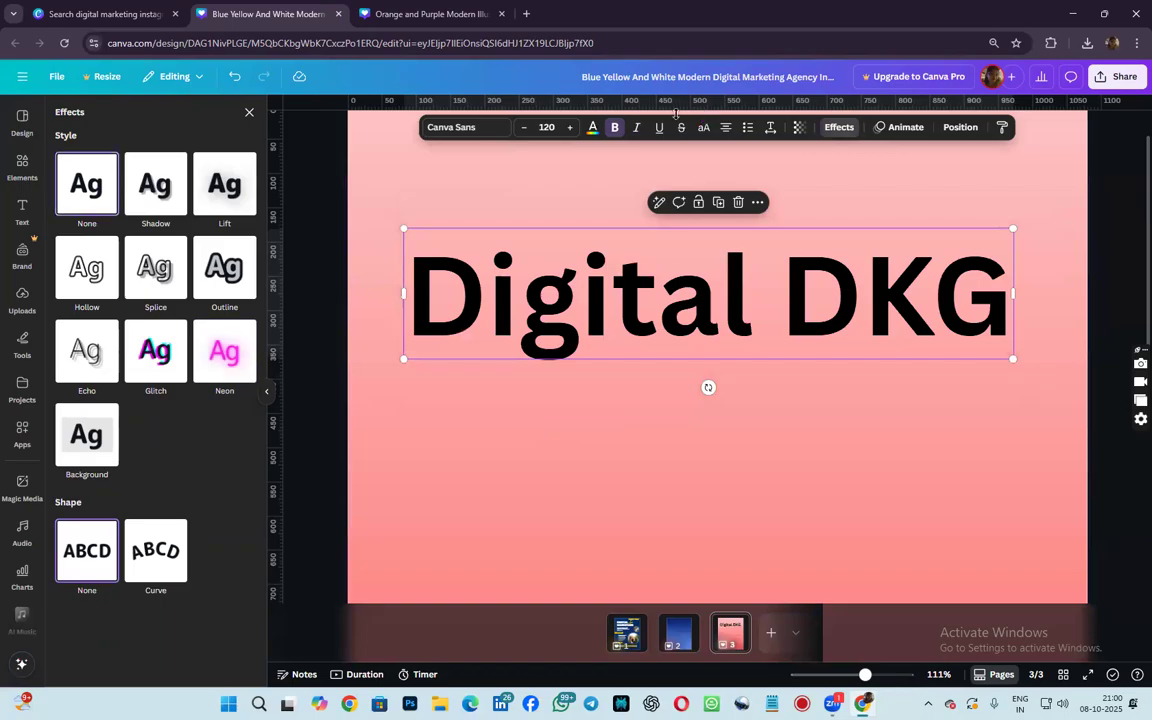
- Recolour the heading golden yellow and apply the Neon text effect at intensity 92
left_click(592, 127)
left_click(155, 205)
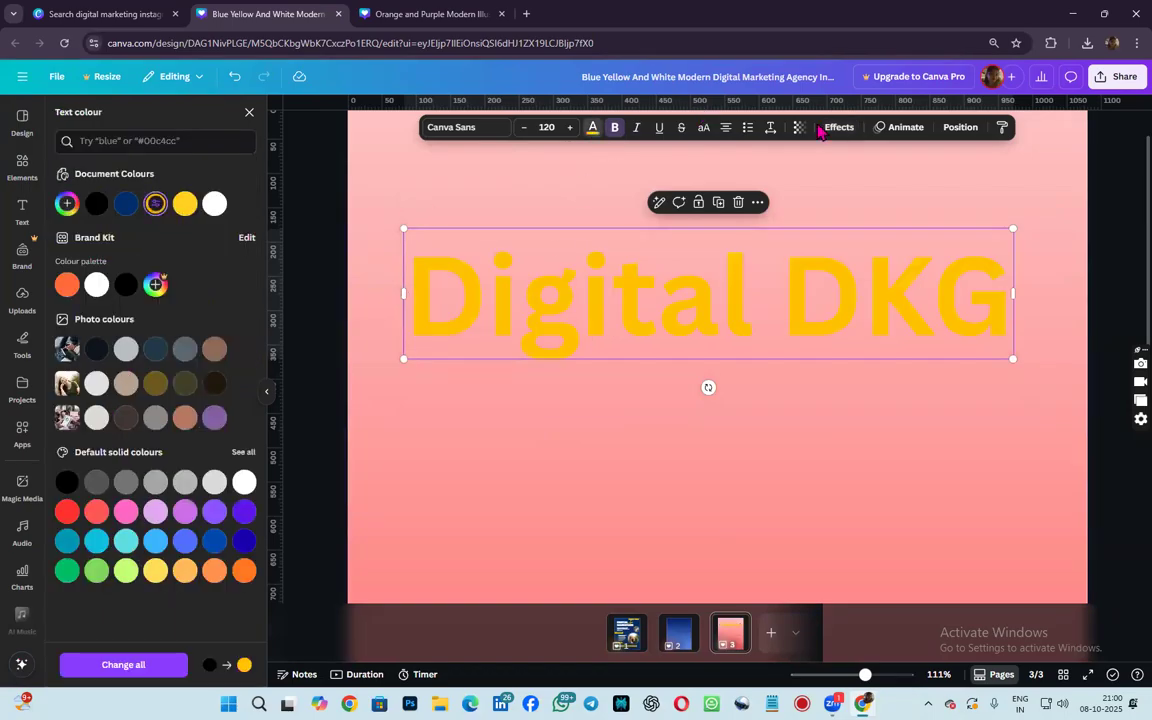
left_click(839, 127)
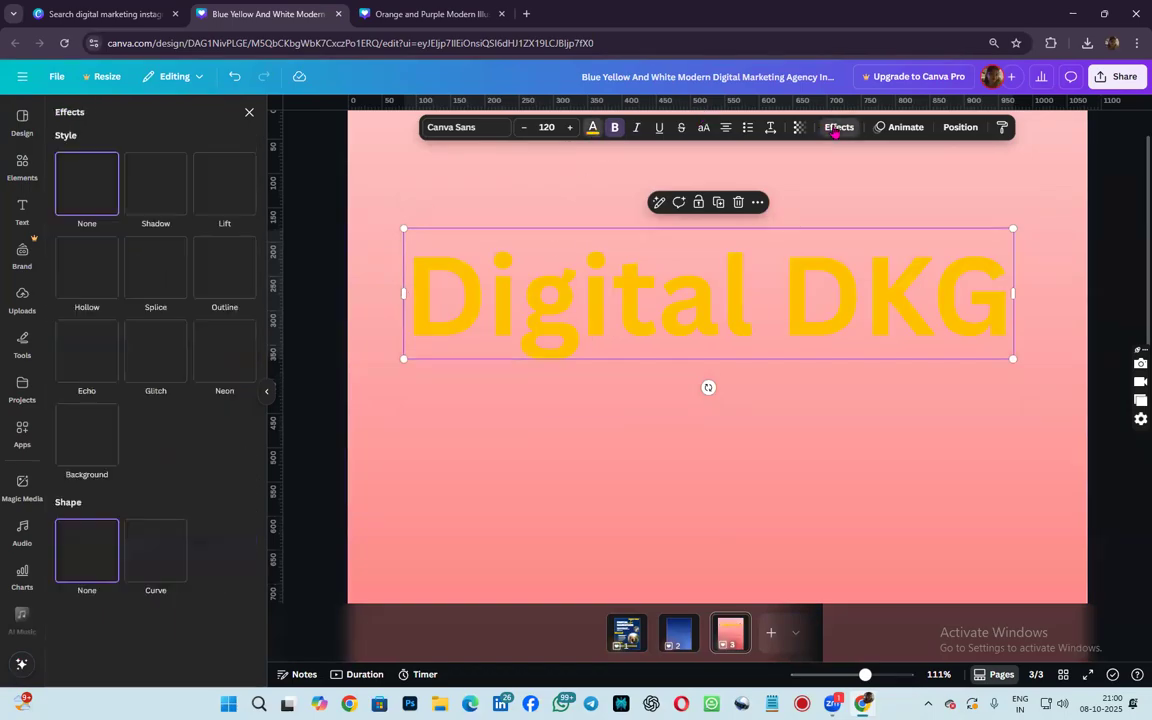
left_click(230, 352)
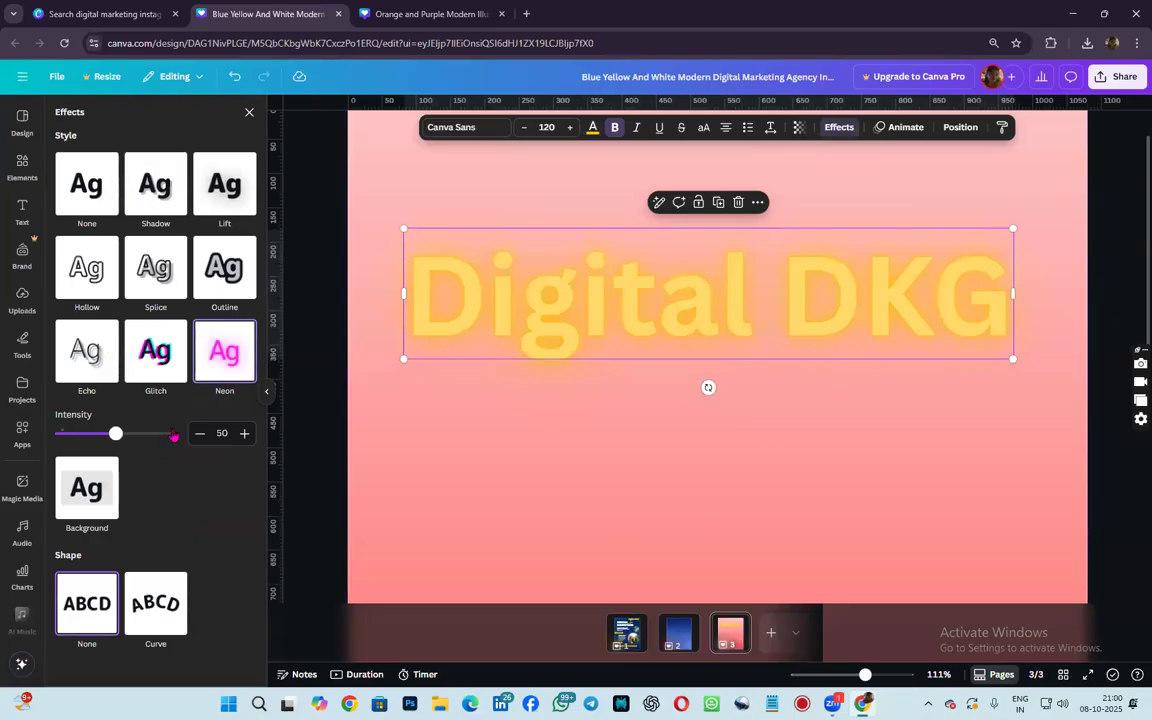
left_click_drag(116, 434, 165, 420)
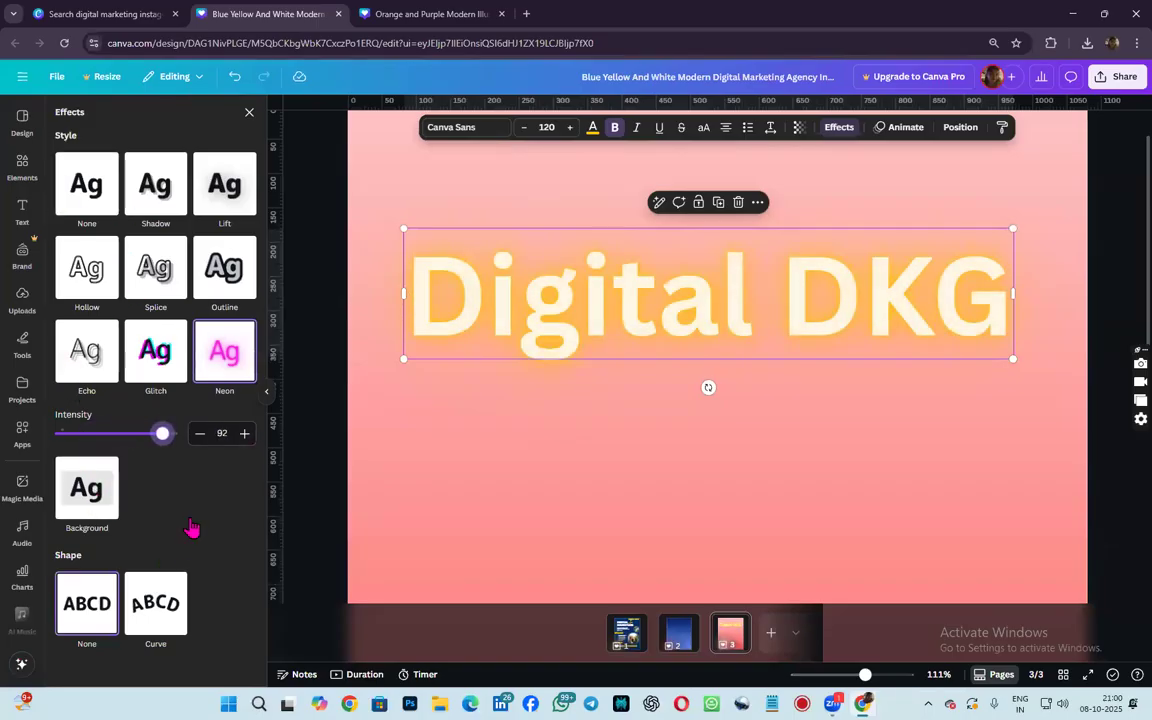
- Apply the Background text effect to the heading with roundness 14, spread 52 and transparency 100
left_click(87, 484)
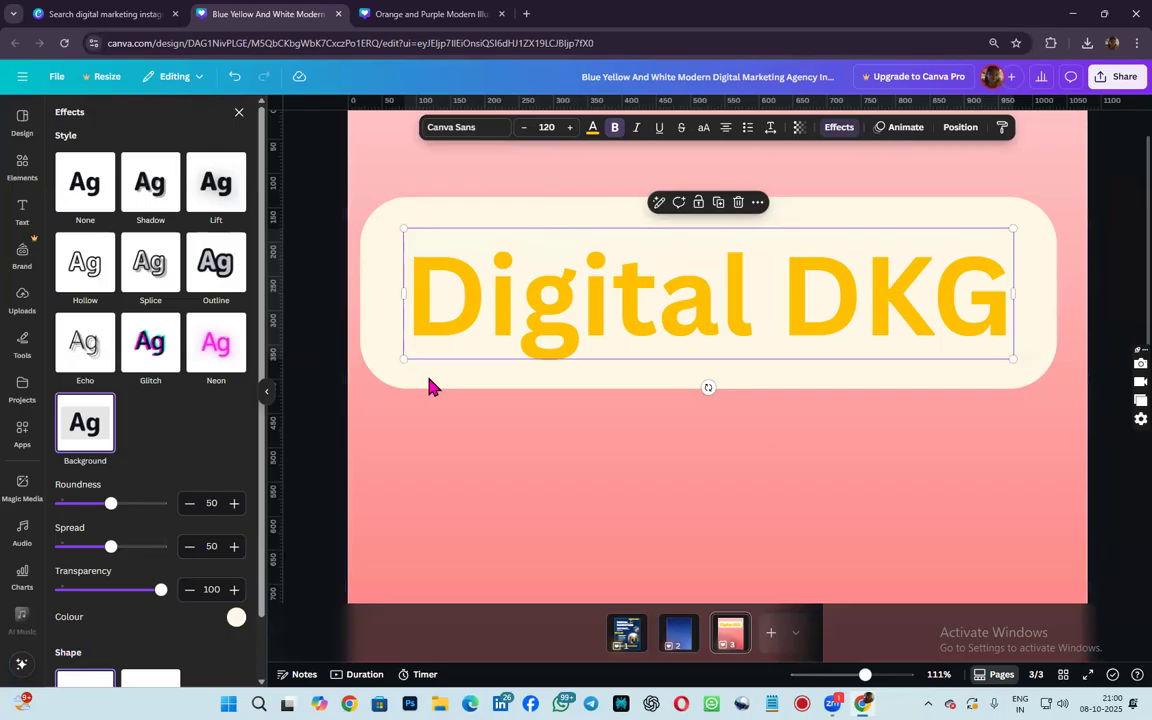
left_click_drag(117, 510, 76, 508)
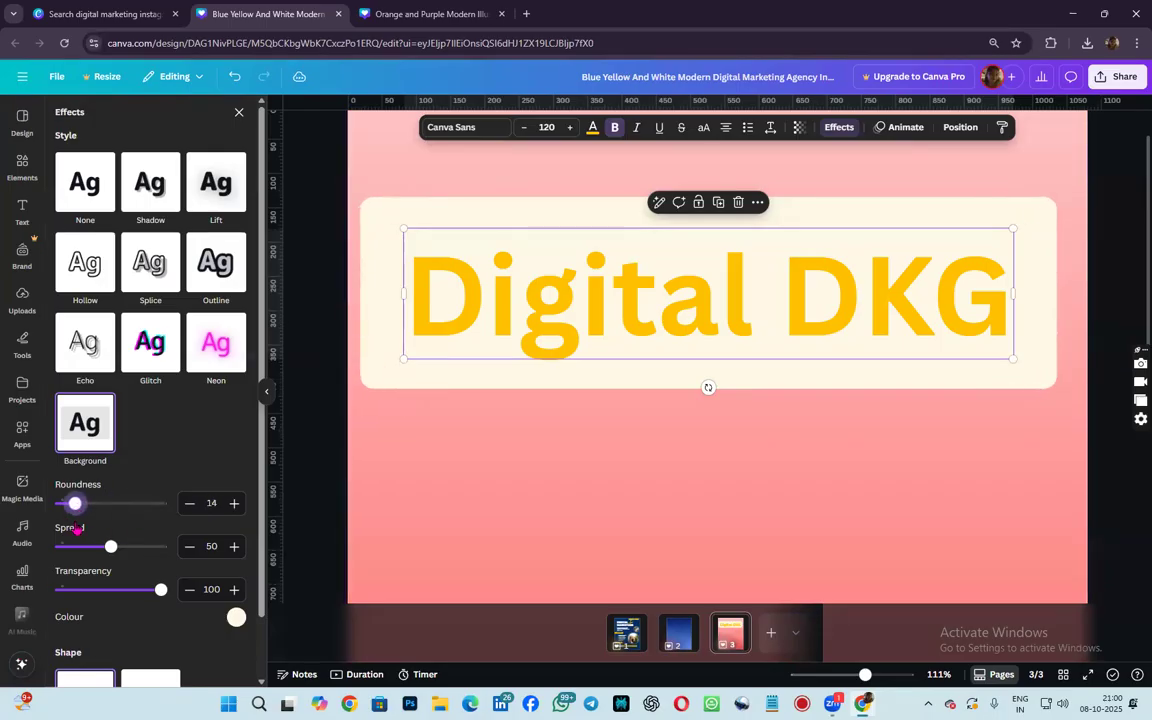
mouse_move(110, 546)
left_mouse_down()
mouse_move(62, 548)
mouse_move(113, 547)
left_mouse_up()
mouse_move(161, 589)
left_mouse_down()
mouse_move(108, 589)
mouse_move(184, 588)
left_mouse_up()
scroll(170, 560, "down", 2)
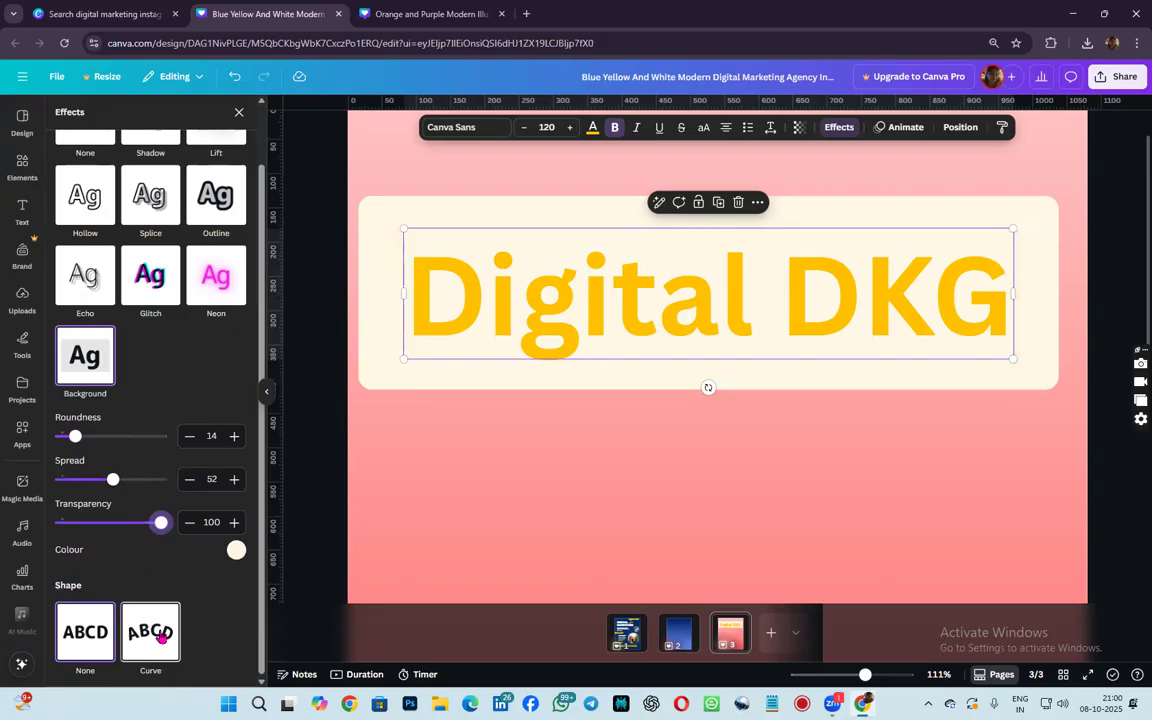
- Search the elements for "curcle" and place a solid orange circle shape just below the heading on page 3
left_click_drag(865, 675, 839, 675)
left_click(22, 167)
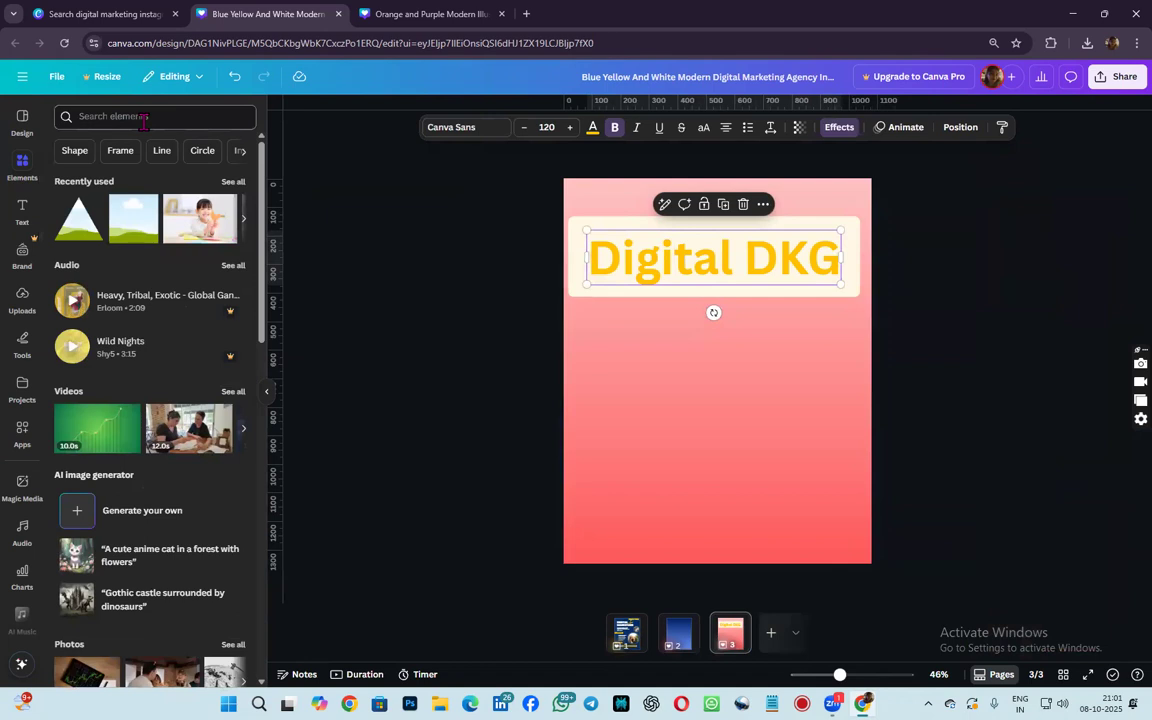
left_click(143, 118)
type("c")
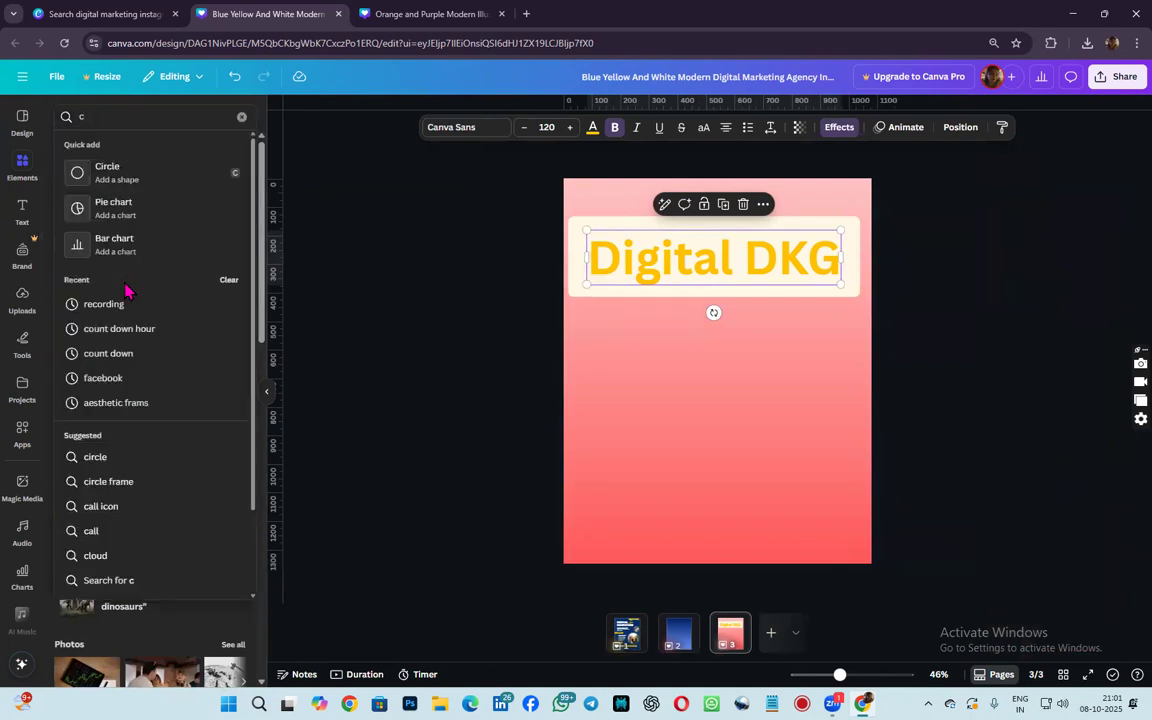
type("urcle")
key("Return")
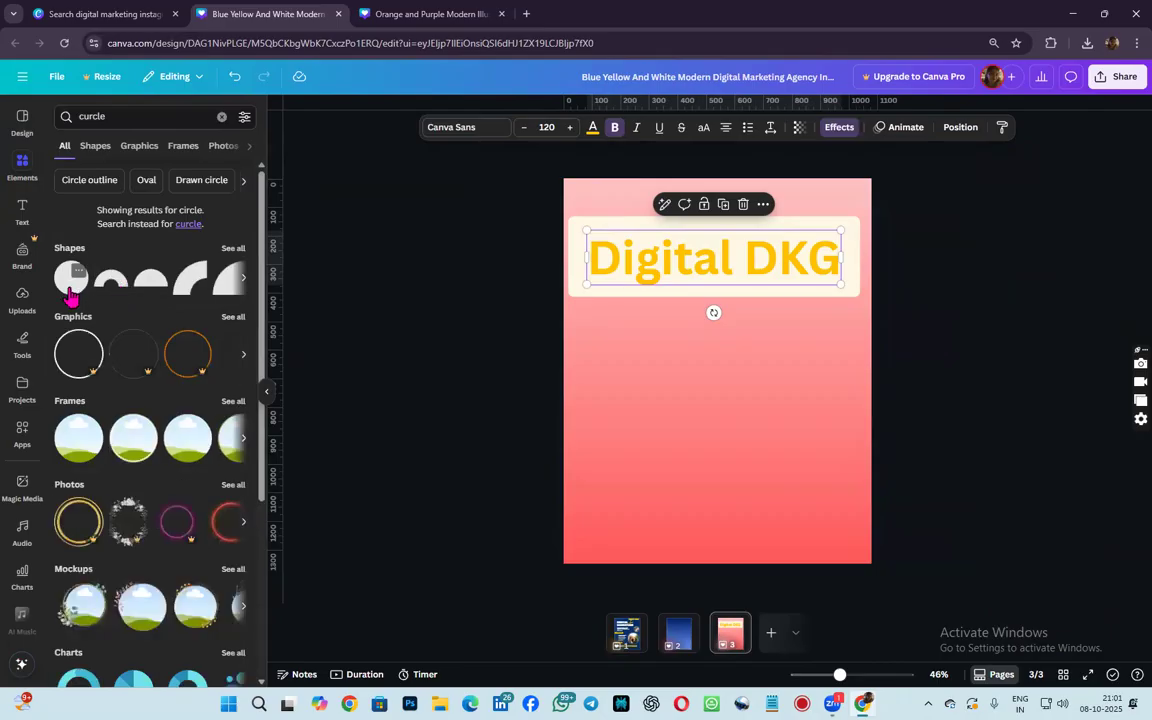
left_click(70, 285)
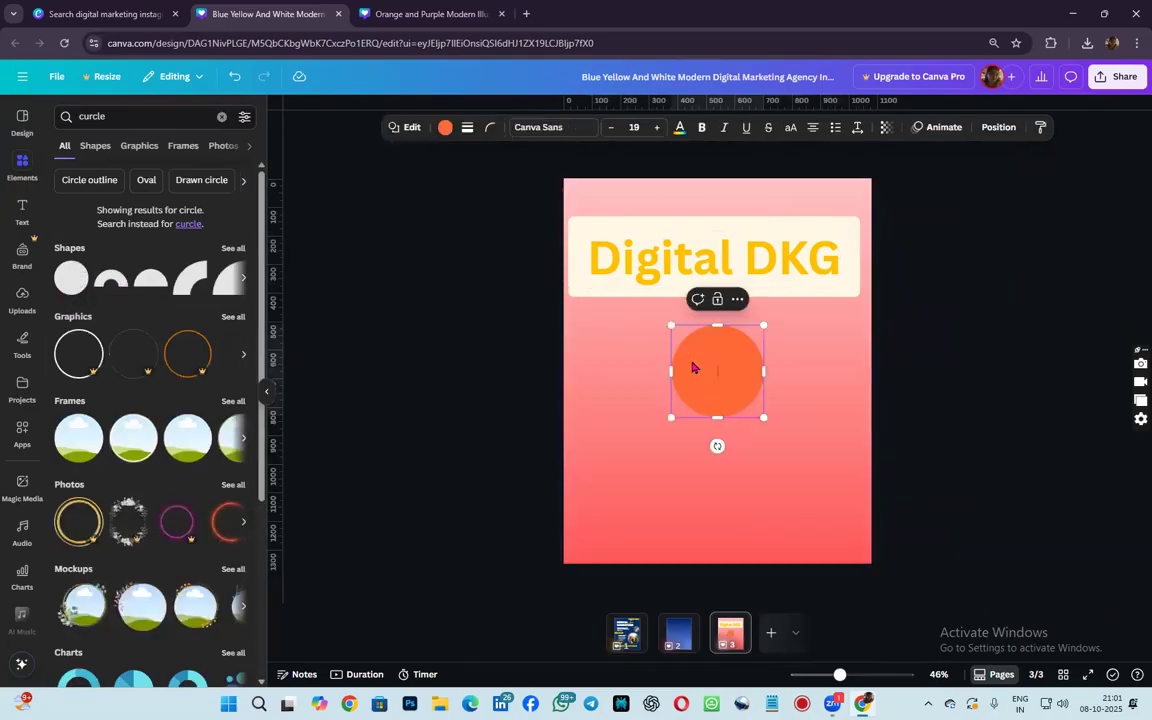
left_click_drag(716, 378, 708, 331)
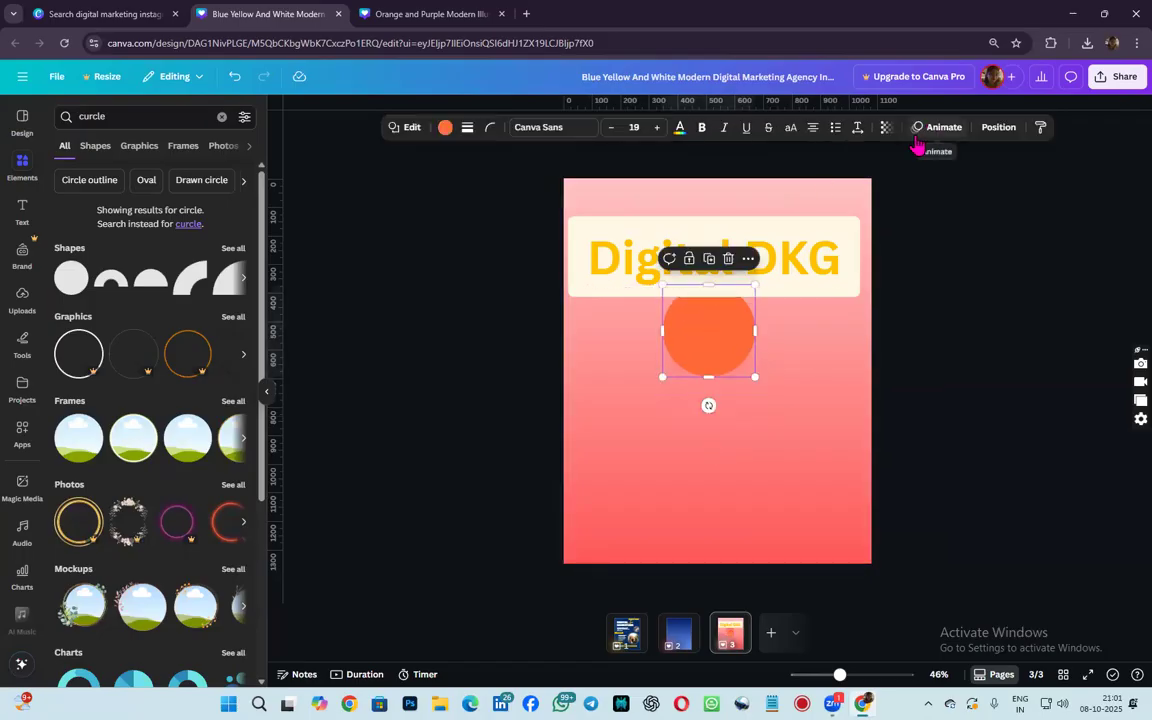
- Reset the "Digital DKG" heading's text effect to None and recolour it black, centred above the circle
left_click(780, 254)
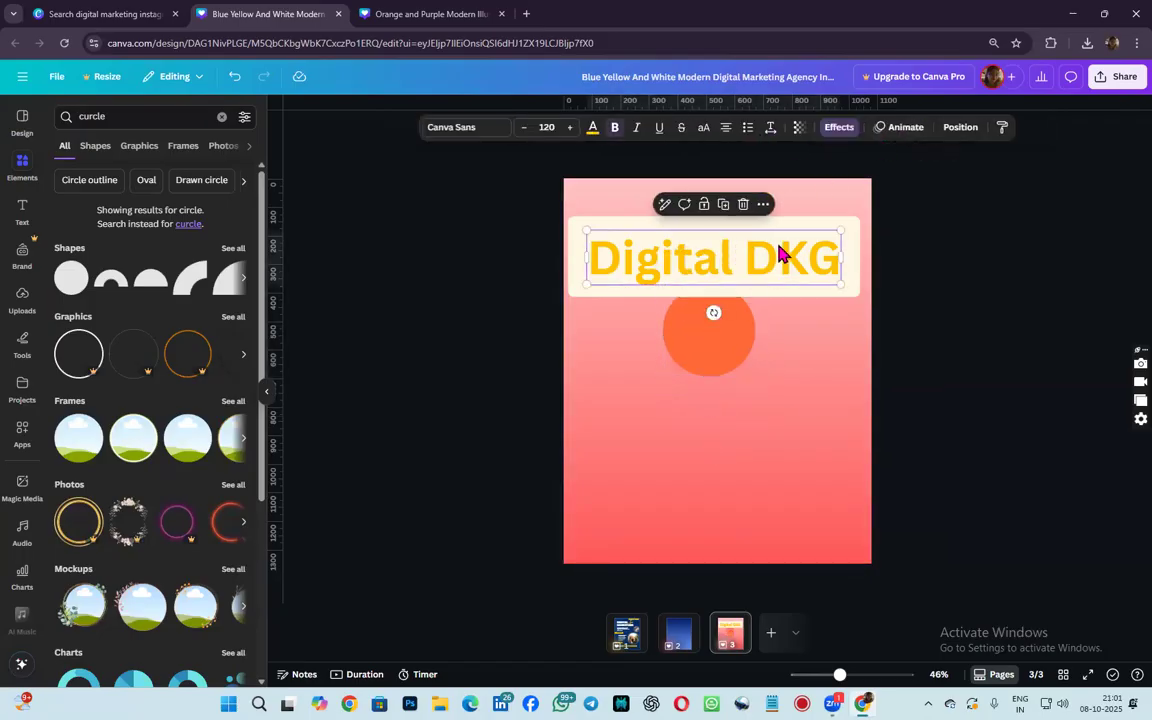
left_click(840, 129)
left_click(93, 196)
left_click_drag(700, 285, 701, 291)
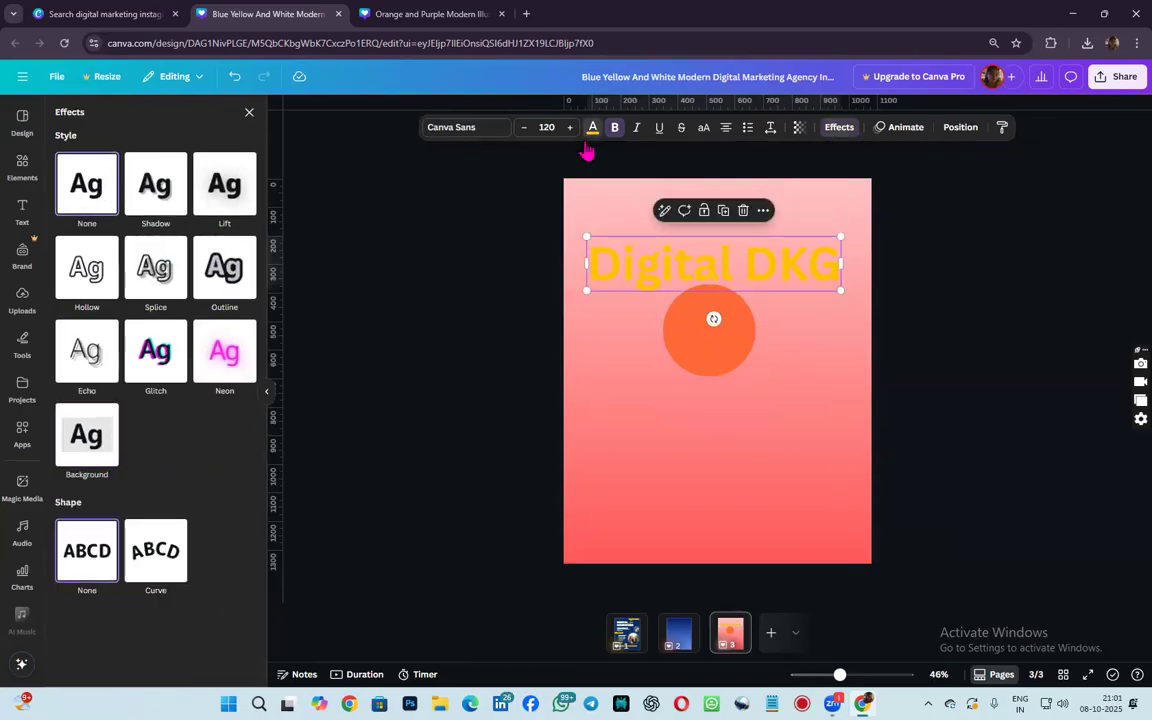
left_click(590, 136)
left_click(97, 204)
left_click_drag(684, 269, 688, 267)
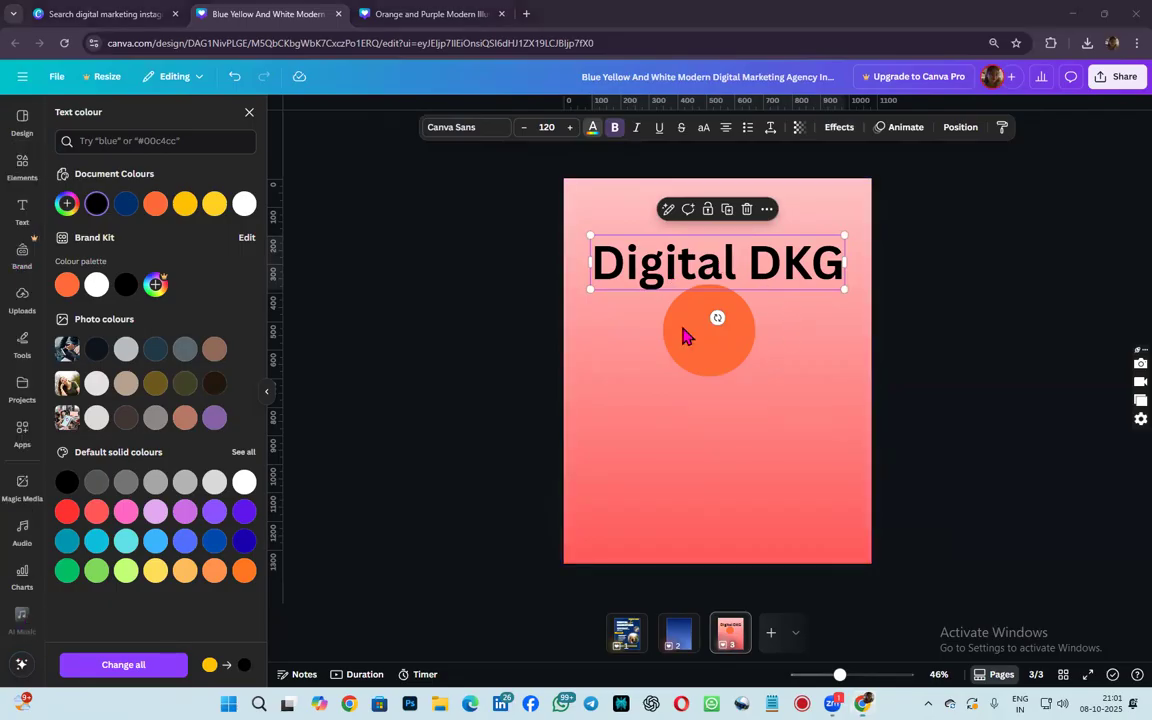
- Try the Curve text shape at 70 on the heading around the circle and reset the shape to None
left_click_drag(653, 342, 663, 284)
left_click(837, 127)
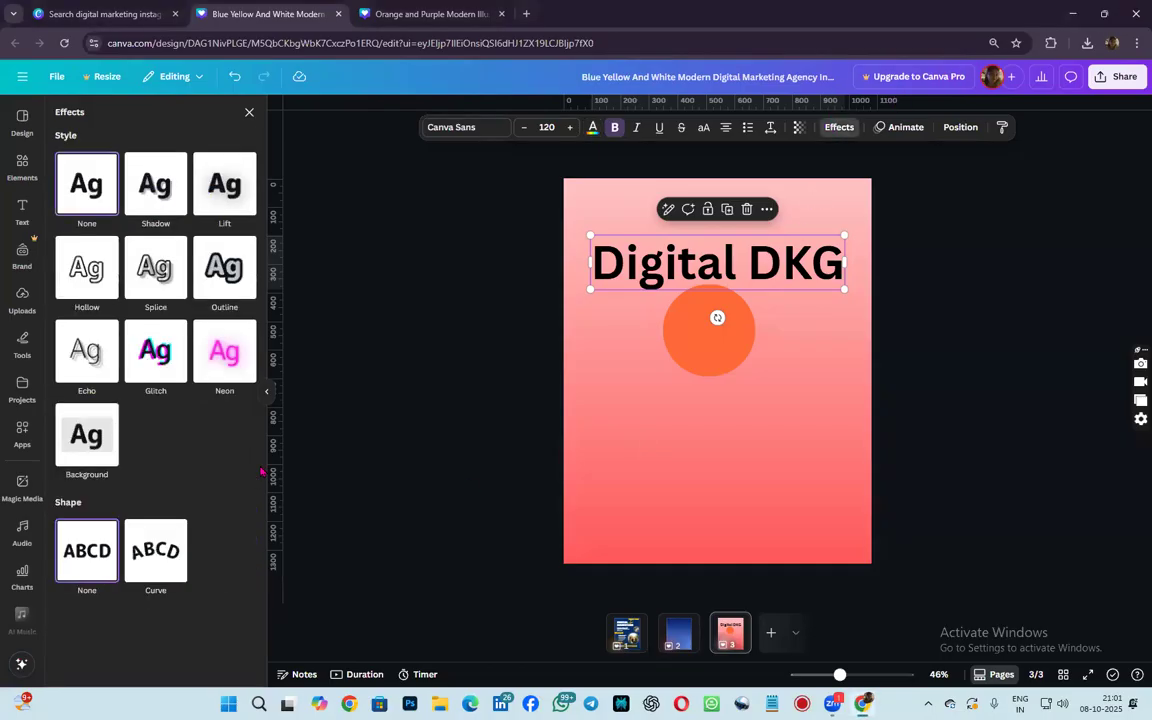
left_click(153, 562)
left_click_drag(717, 260, 709, 257)
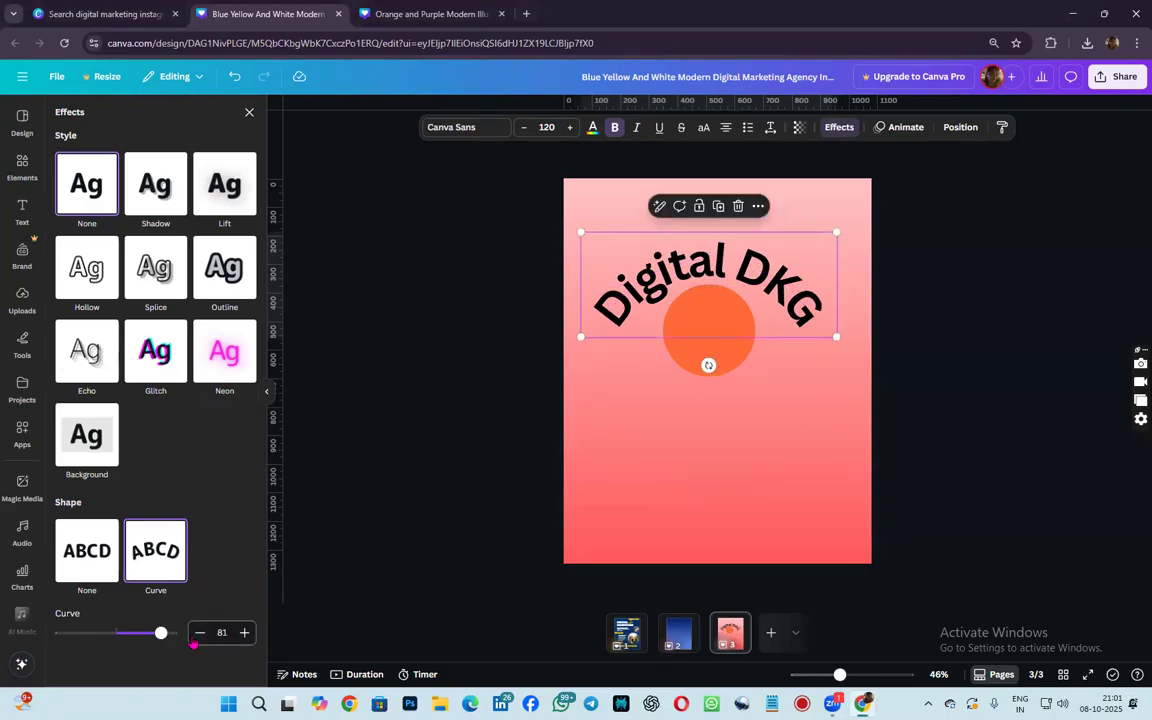
left_click_drag(161, 634, 162, 661)
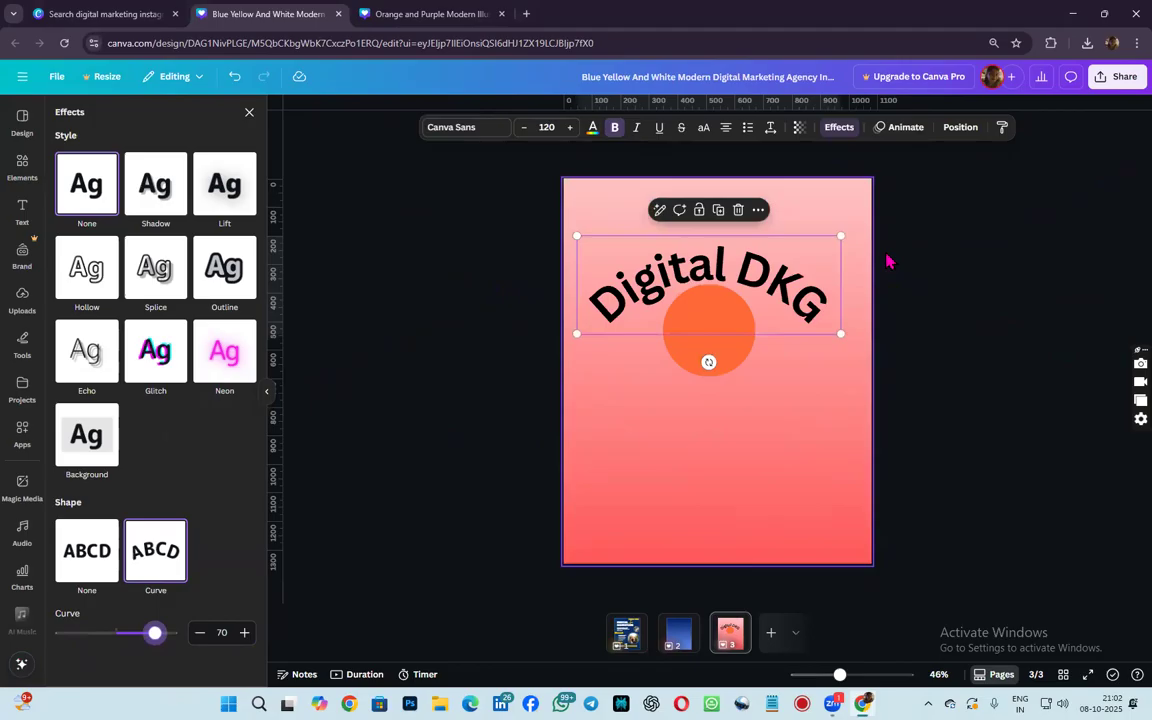
left_click(87, 566)
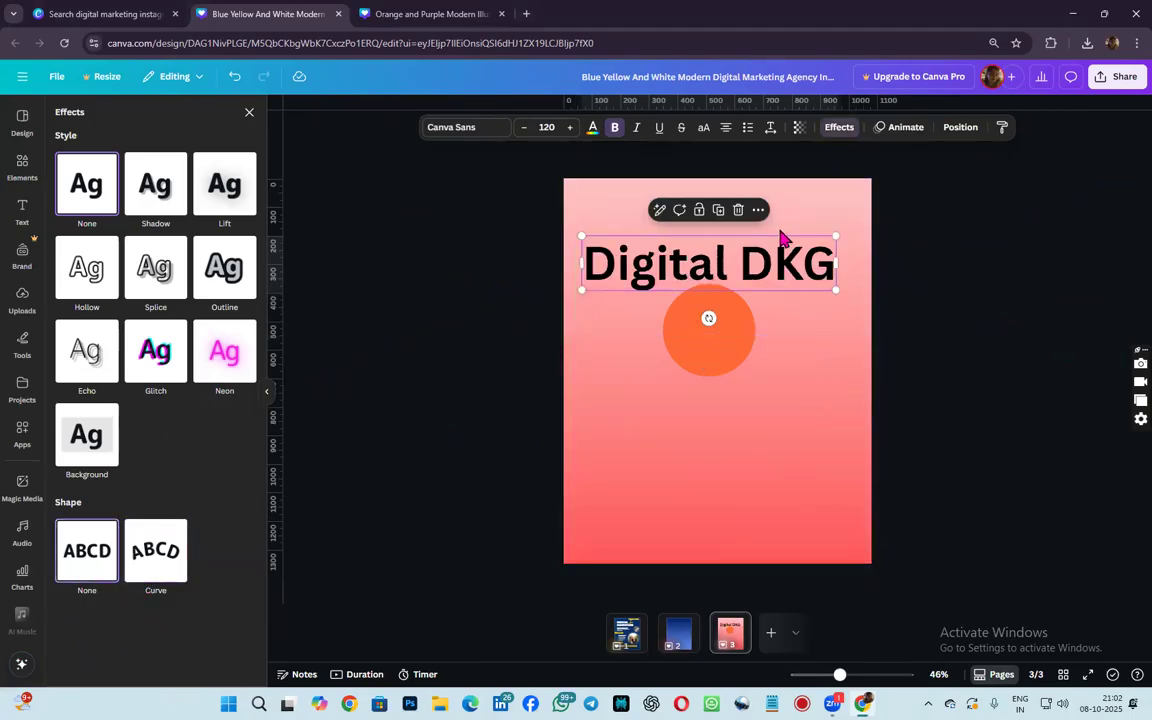
- Move the heading up clear of the circle and enlarge it to font size 124
left_click_drag(766, 265, 774, 235)
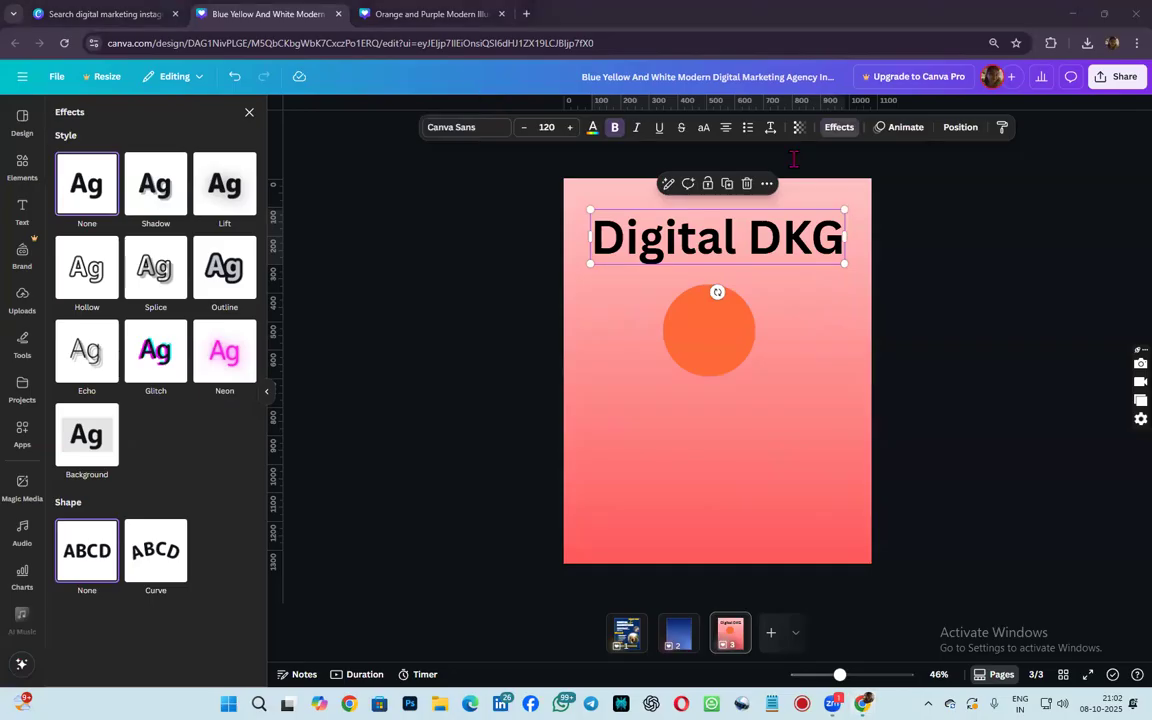
left_click_drag(645, 244, 649, 256)
left_click(630, 368)
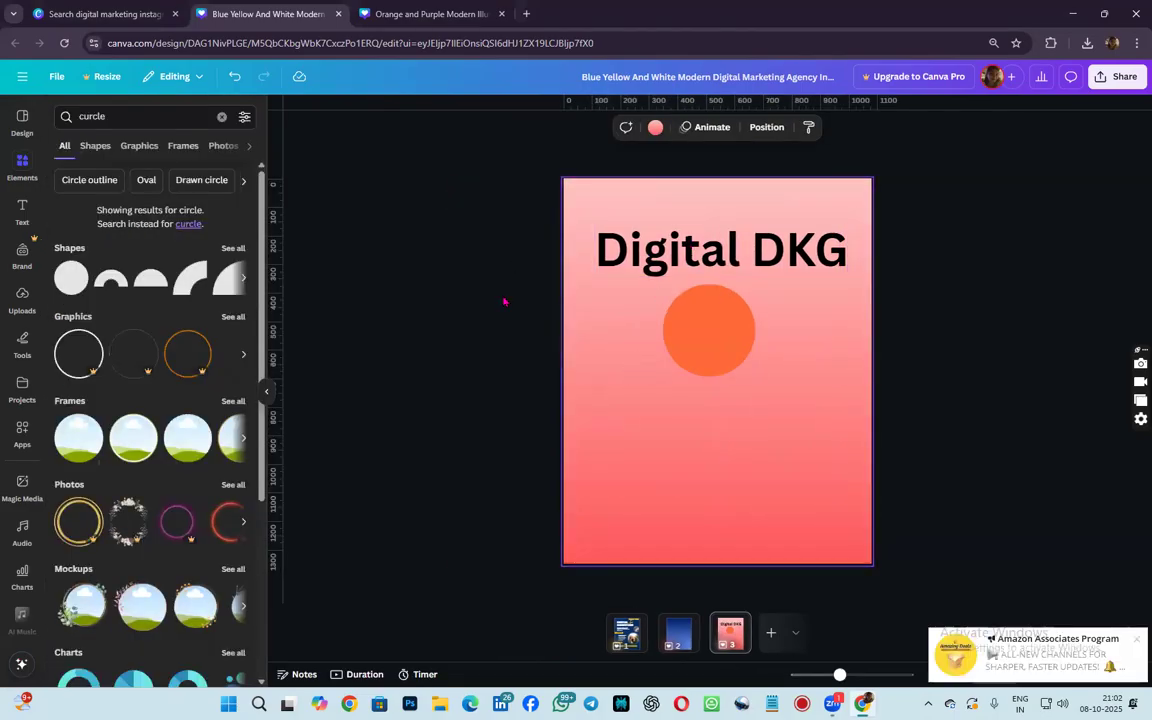
left_click(659, 256)
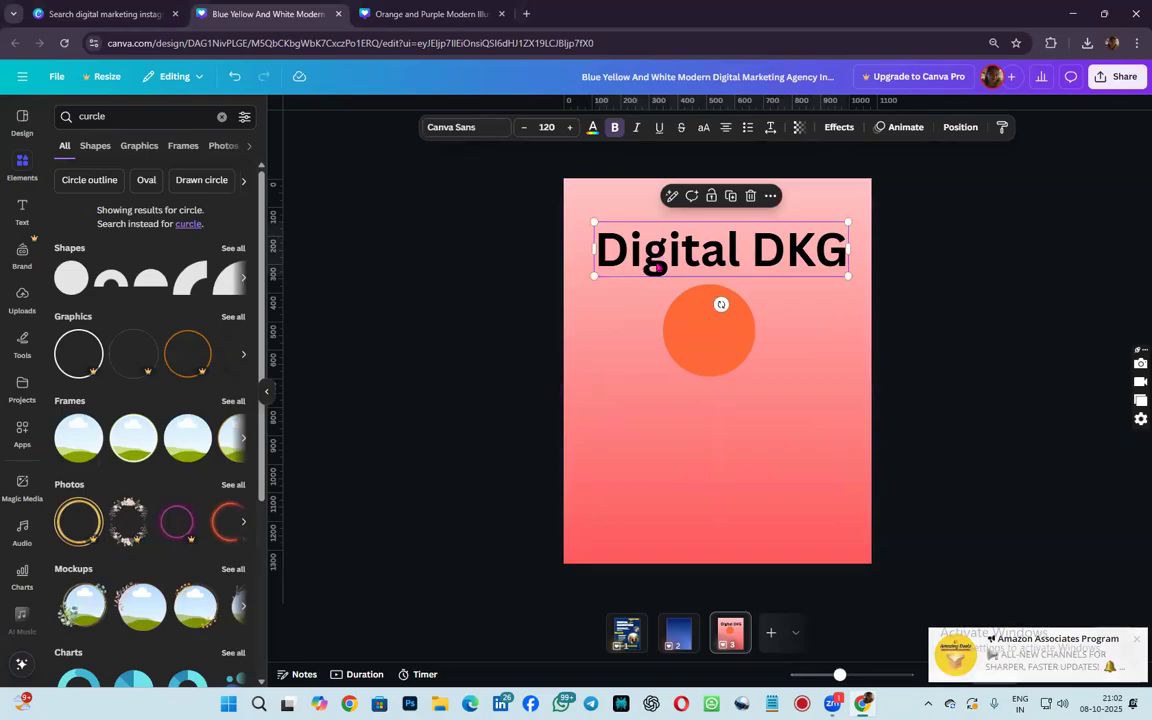
left_click_drag(605, 274, 615, 246)
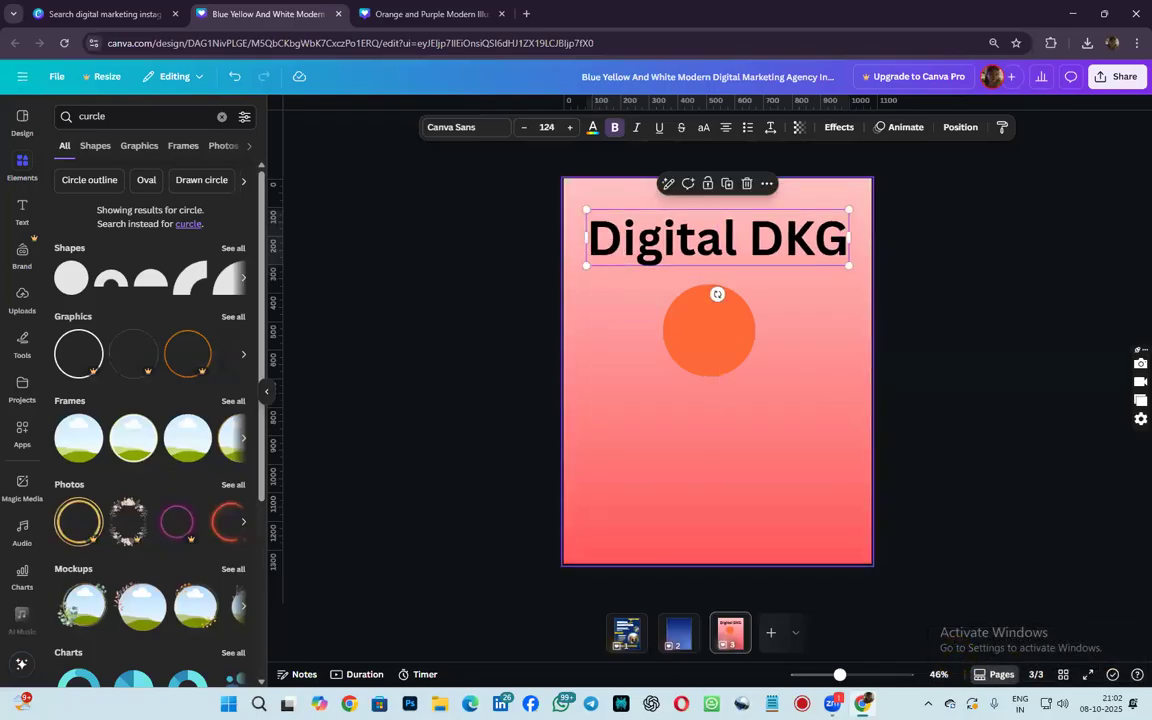
- Go to the blue flyer on page 1 and look through the text and brand options
left_click(627, 630)
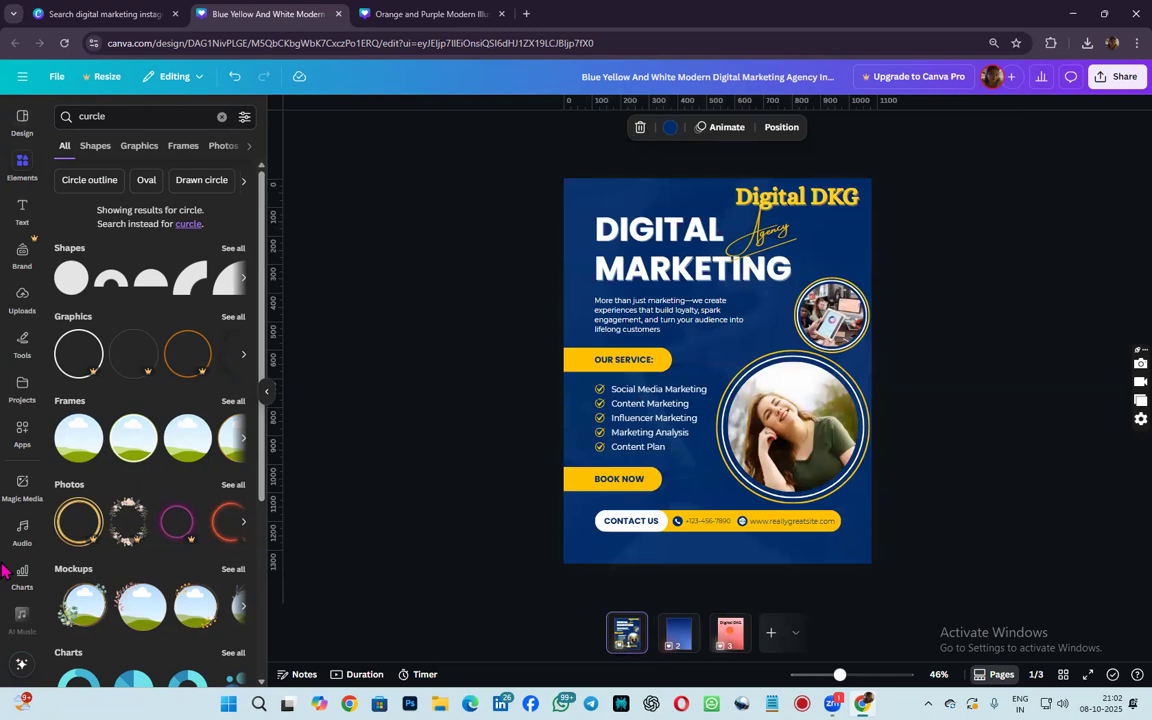
left_click(22, 210)
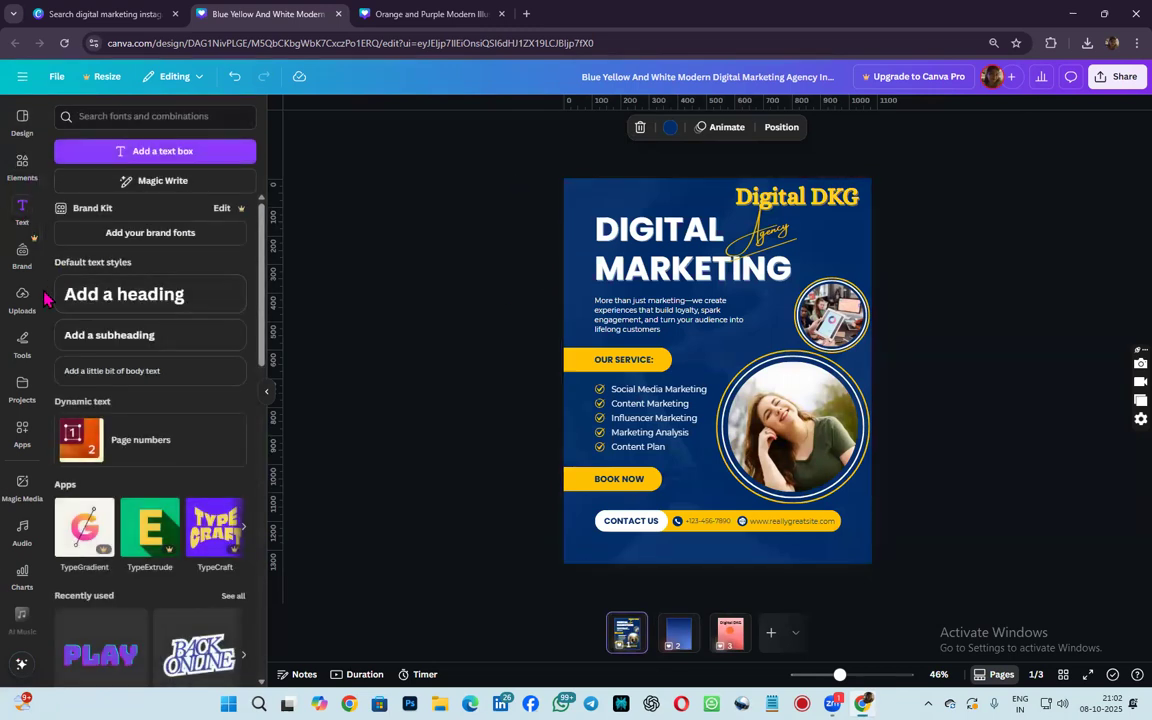
left_click(22, 256)
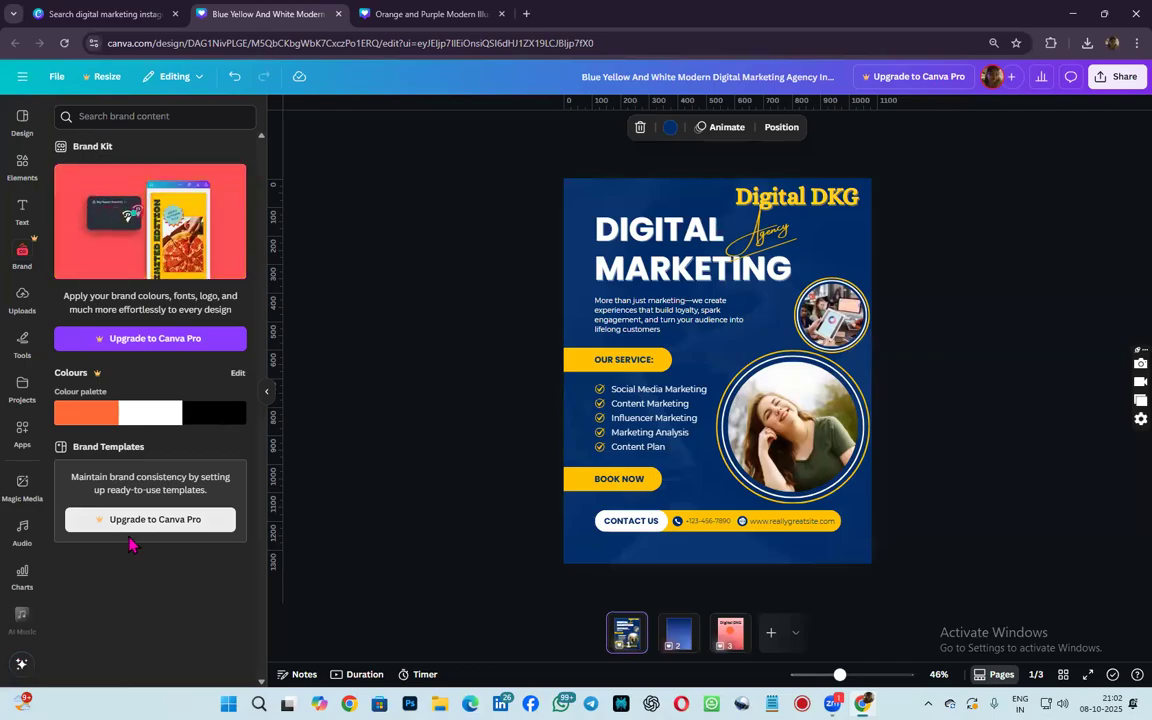
- Upload the image "Zinmatt 37A Grp posts (1)" from the Downloads folder
left_click(44, 314)
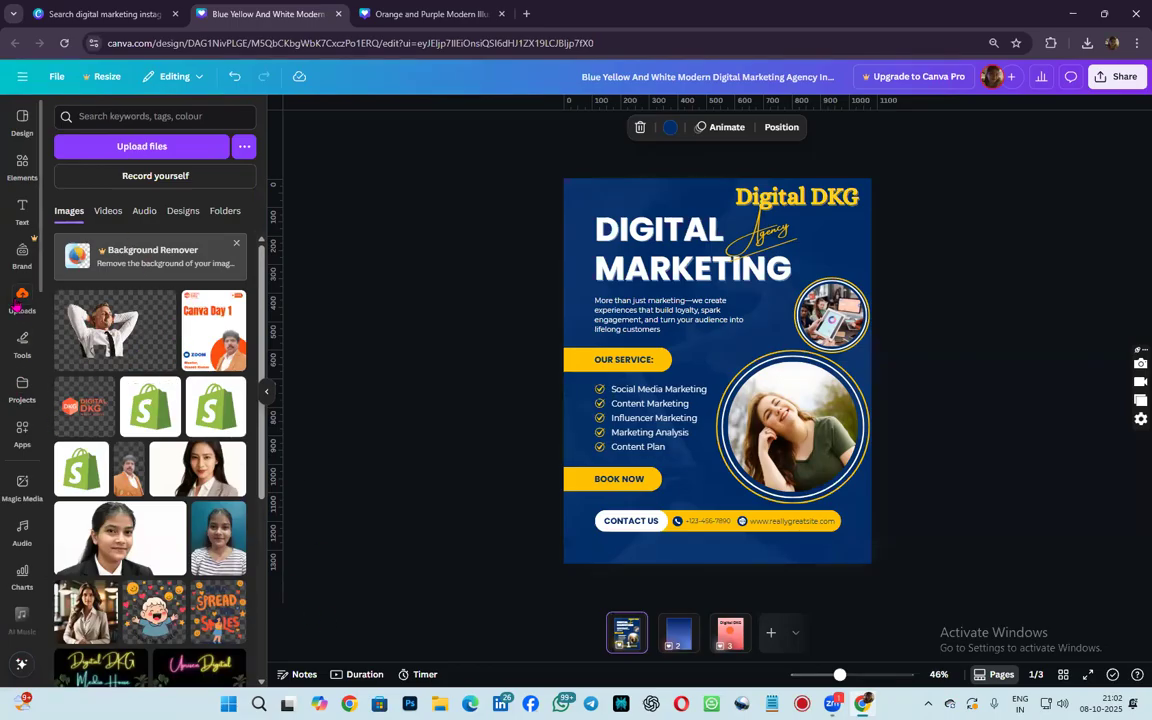
left_click(165, 150)
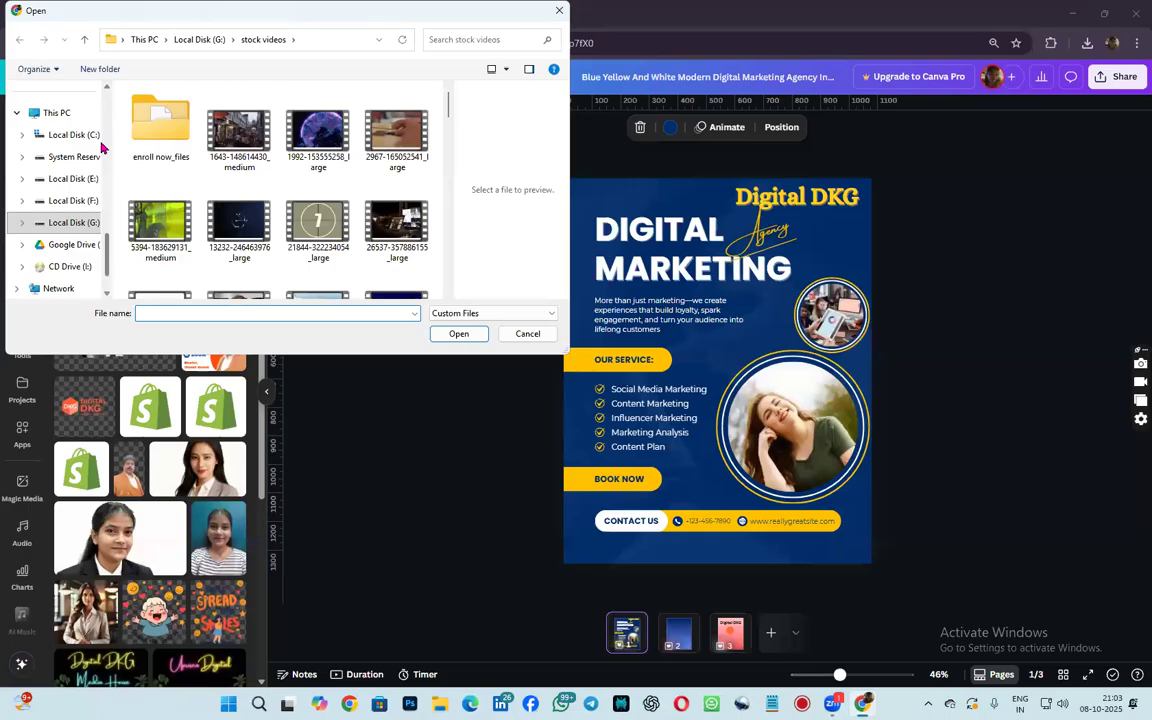
scroll(46, 224, "up", 6)
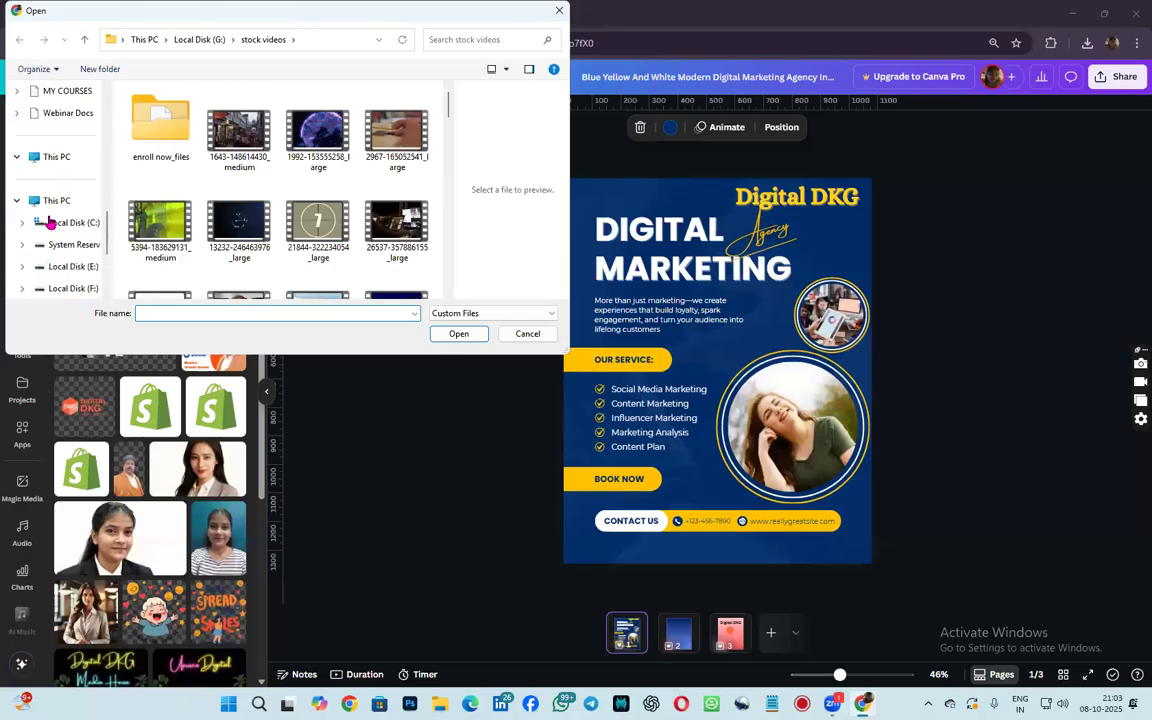
left_click(66, 204)
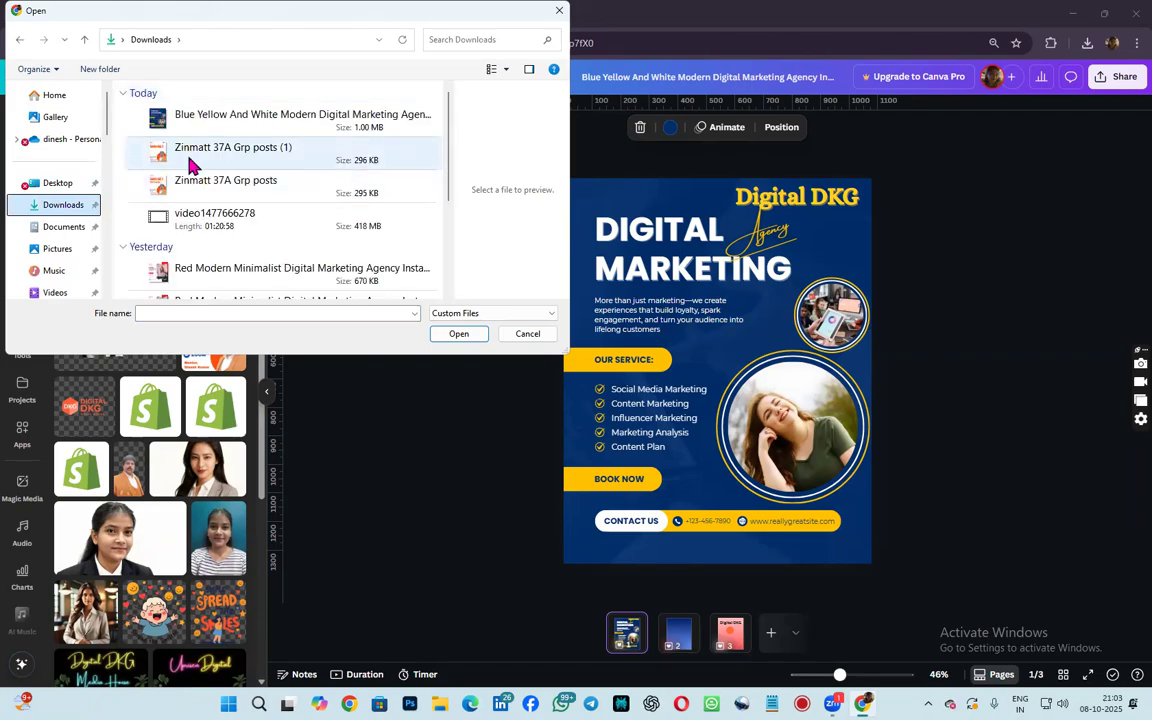
left_click(192, 160)
left_click(466, 335)
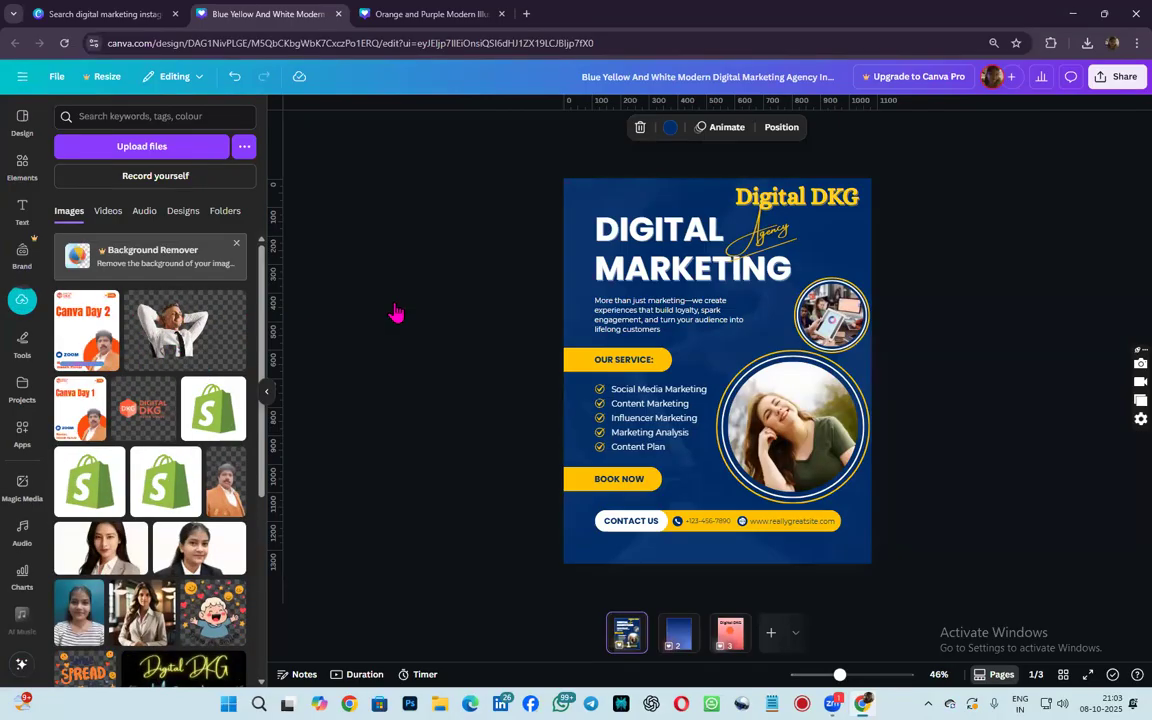
- Place the uploaded "Canva Day 2" image in the large circular frame and enlarge its crop around the man's portrait
left_click_drag(86, 330, 781, 427)
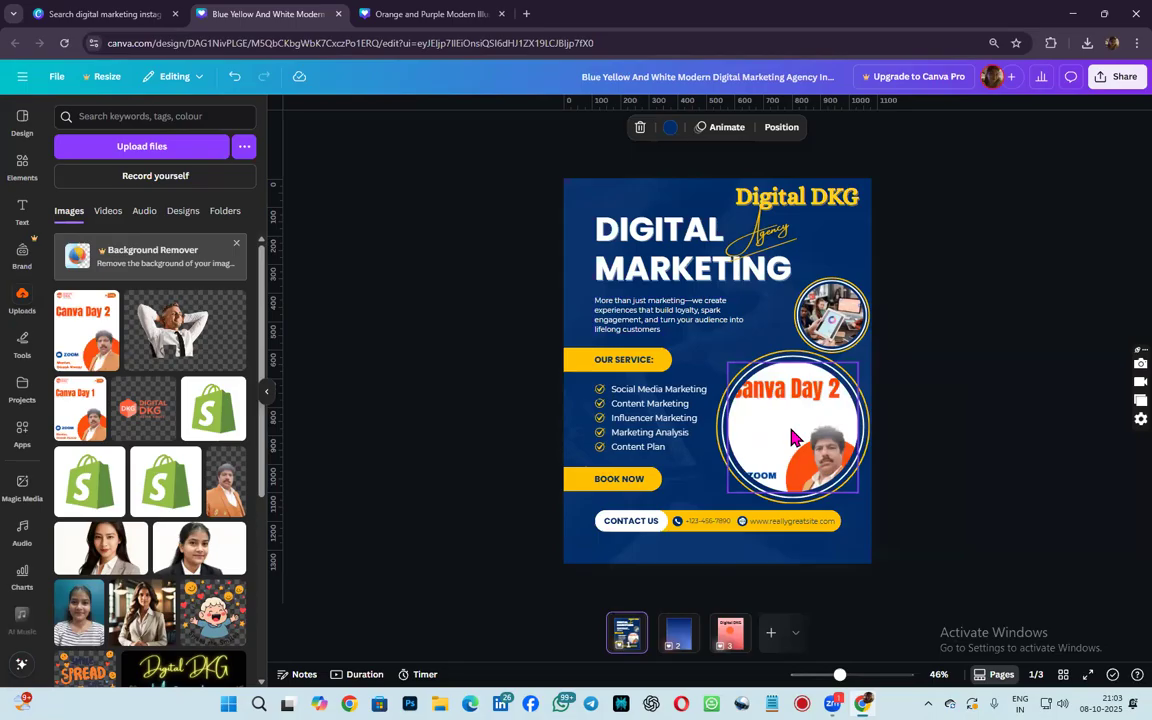
left_click(791, 435)
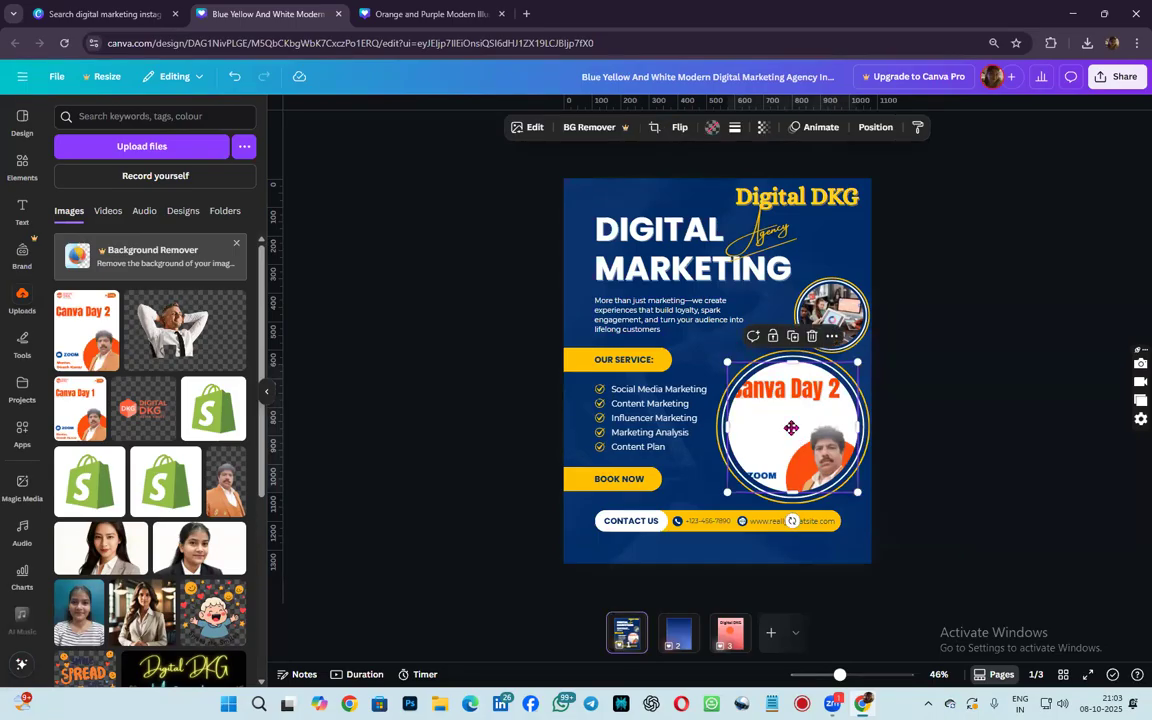
double_click(791, 428)
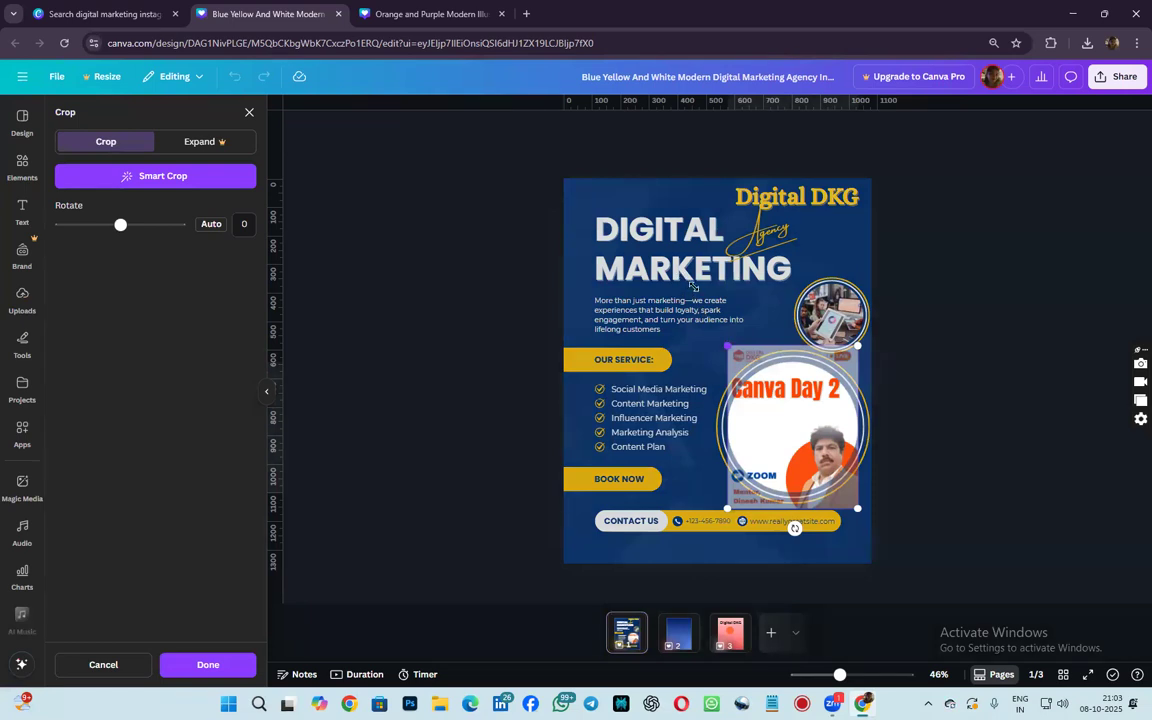
left_click_drag(727, 346, 677, 283)
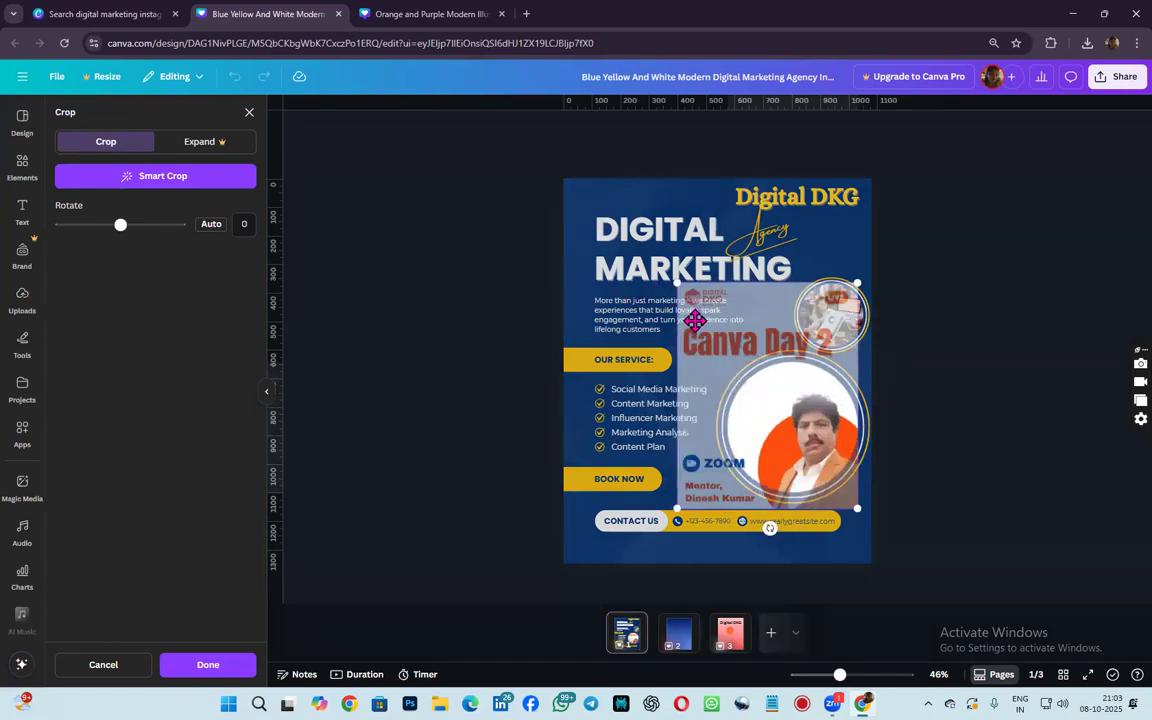
left_click_drag(723, 395, 723, 379)
left_click_drag(677, 267, 655, 240)
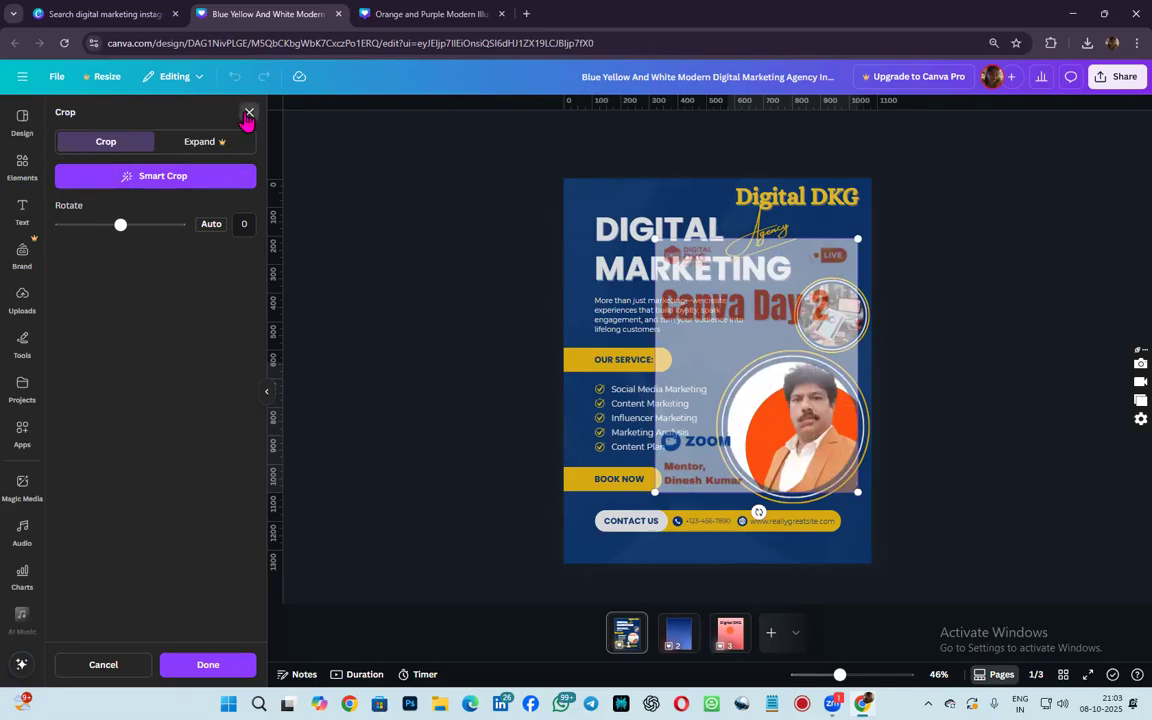
left_click(249, 113)
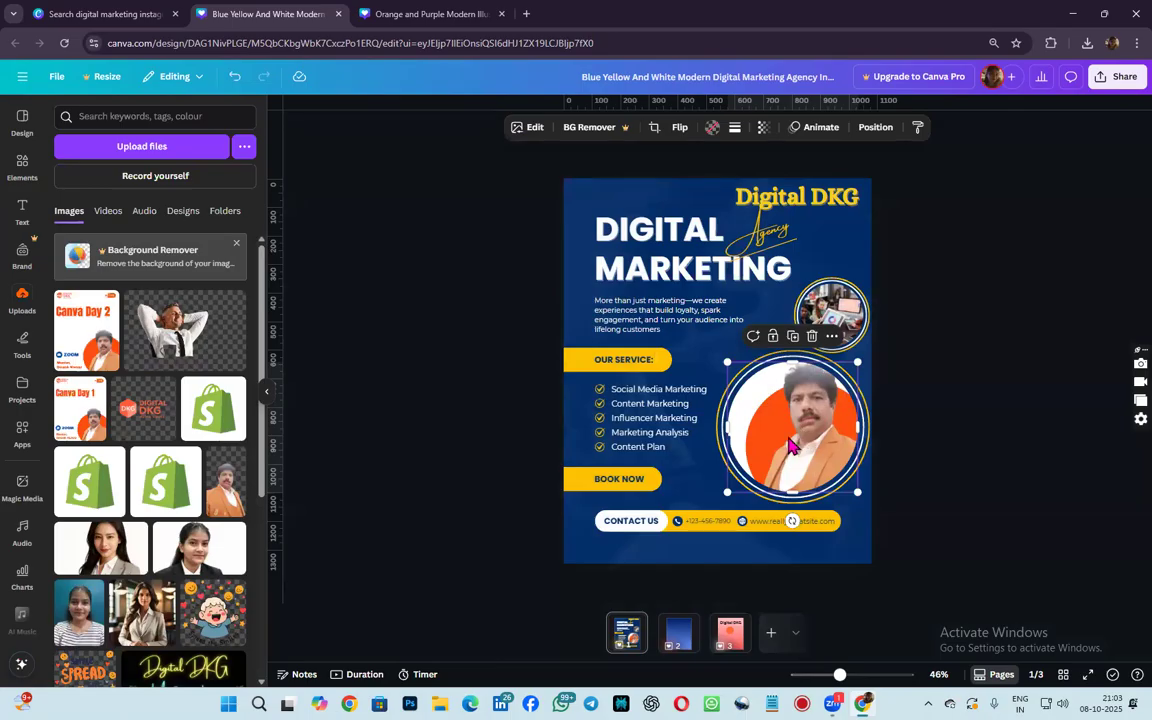
- Shift the cropped image inside the circular frame so it shows the "Canva Day" title instead of the portrait
double_click(790, 445)
left_click_drag(790, 445, 848, 550)
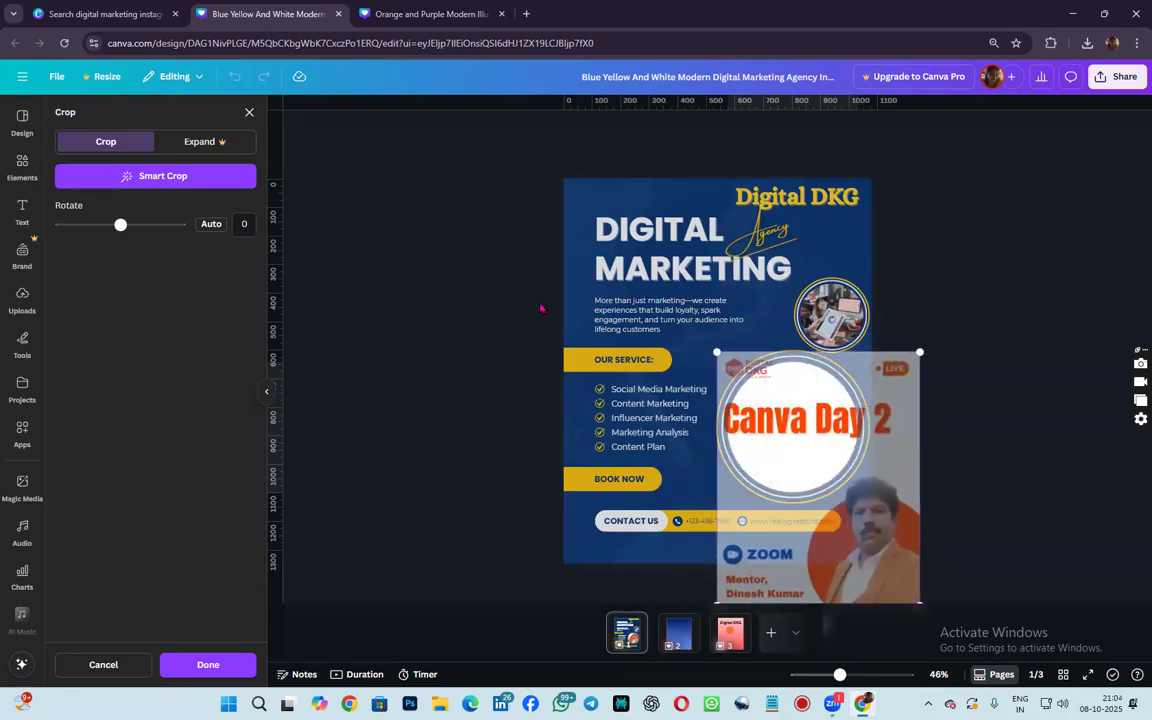
key("Return")
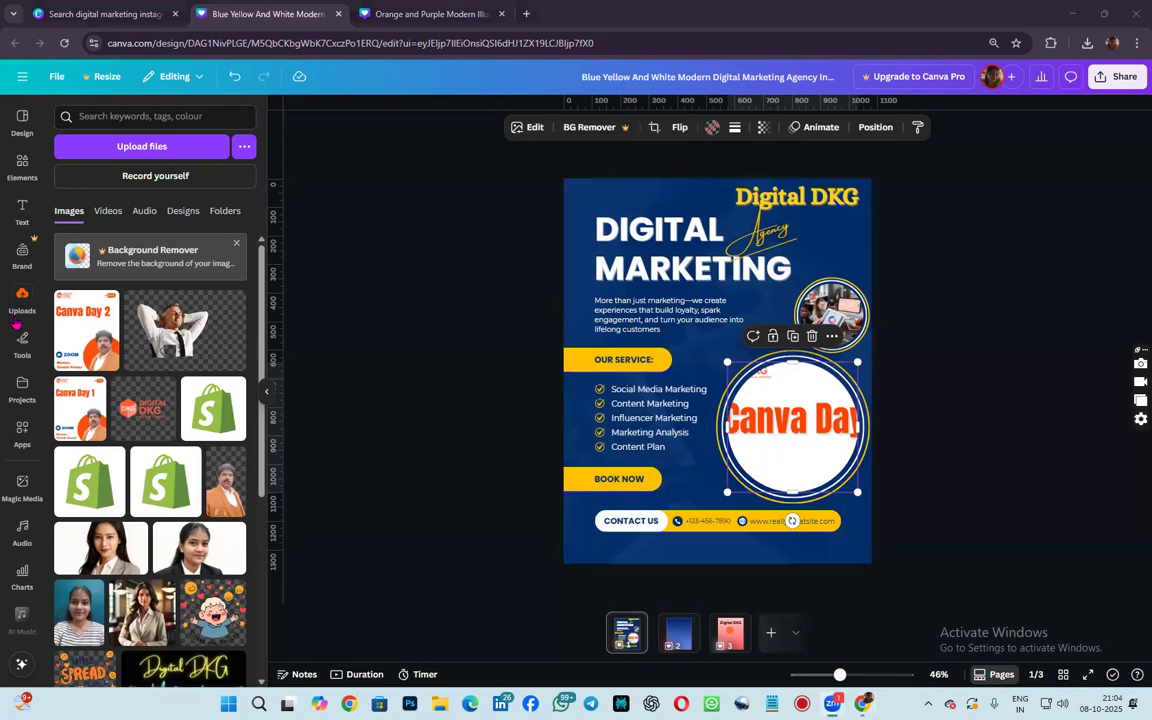
- Browse the previously uploaded videos
left_click(116, 213)
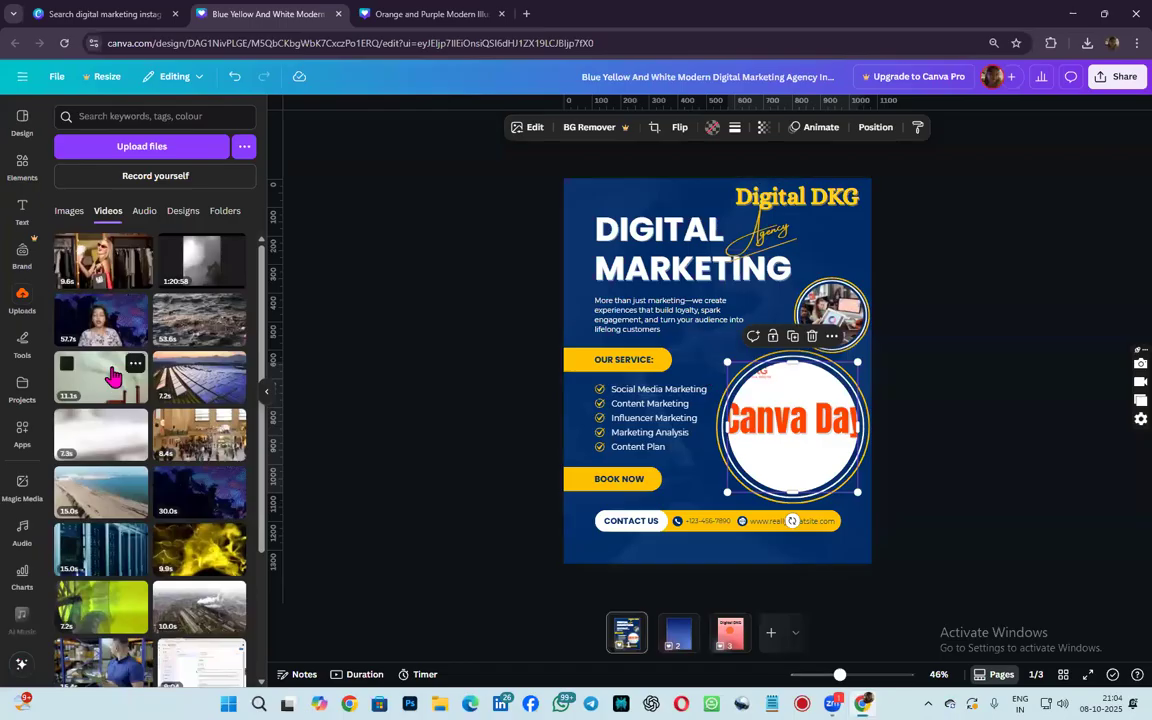
scroll(113, 377, "down", 2)
scroll(127, 408, "up", 1)
scroll(127, 408, "down", 3)
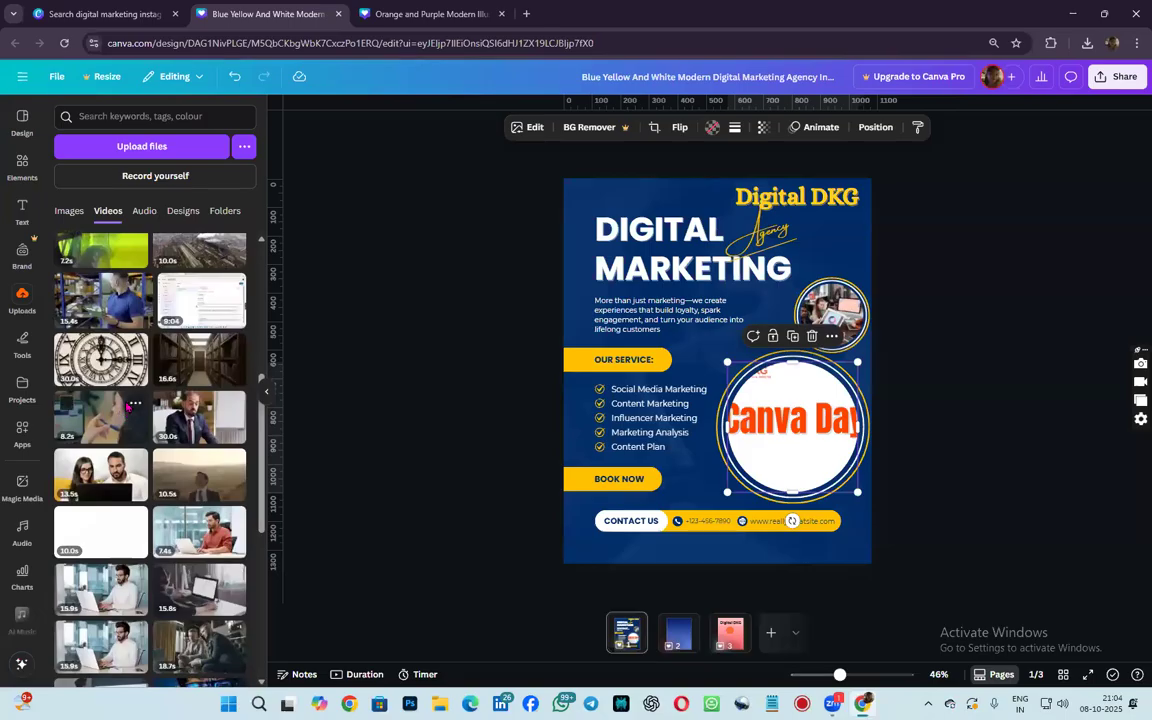
scroll(127, 408, "down", 1)
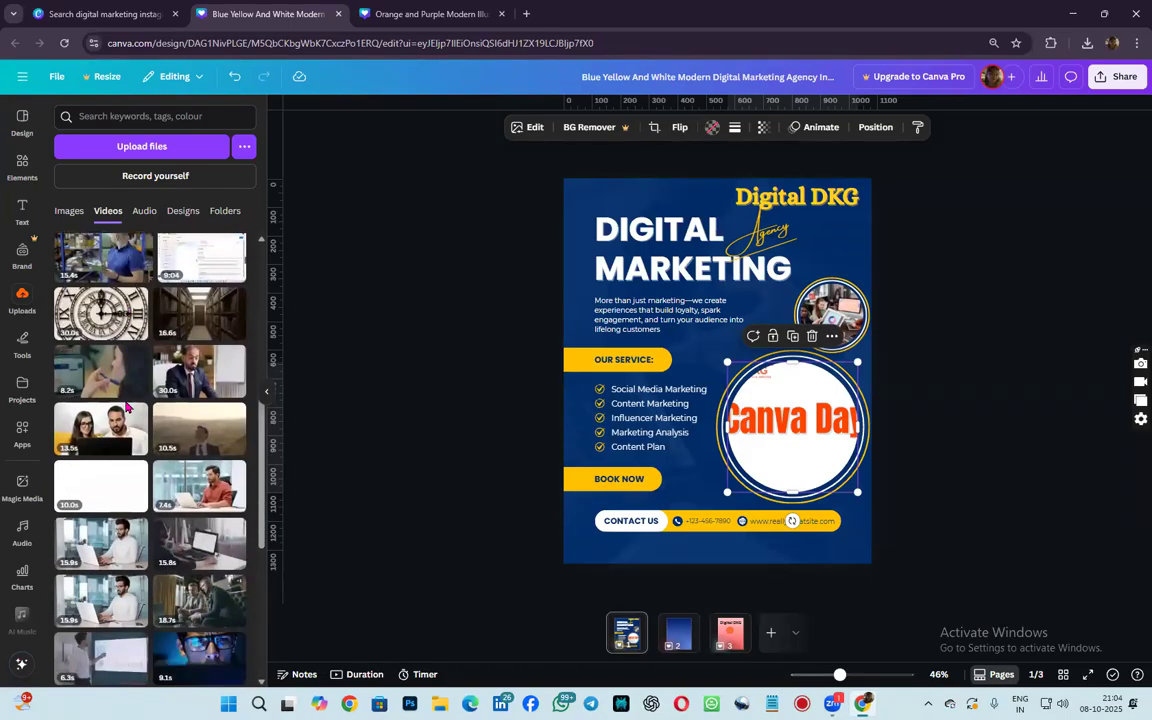
- Look through the uploaded audio files and return to the uploaded images
left_click(21, 168)
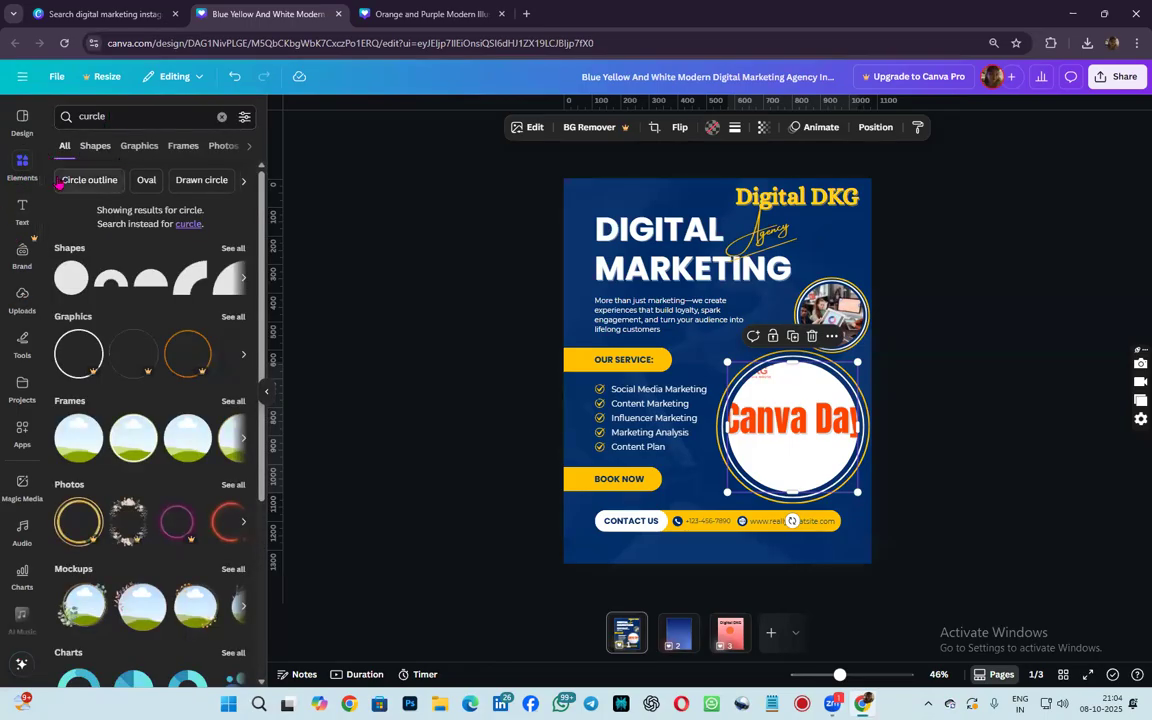
left_click(22, 298)
left_click(146, 216)
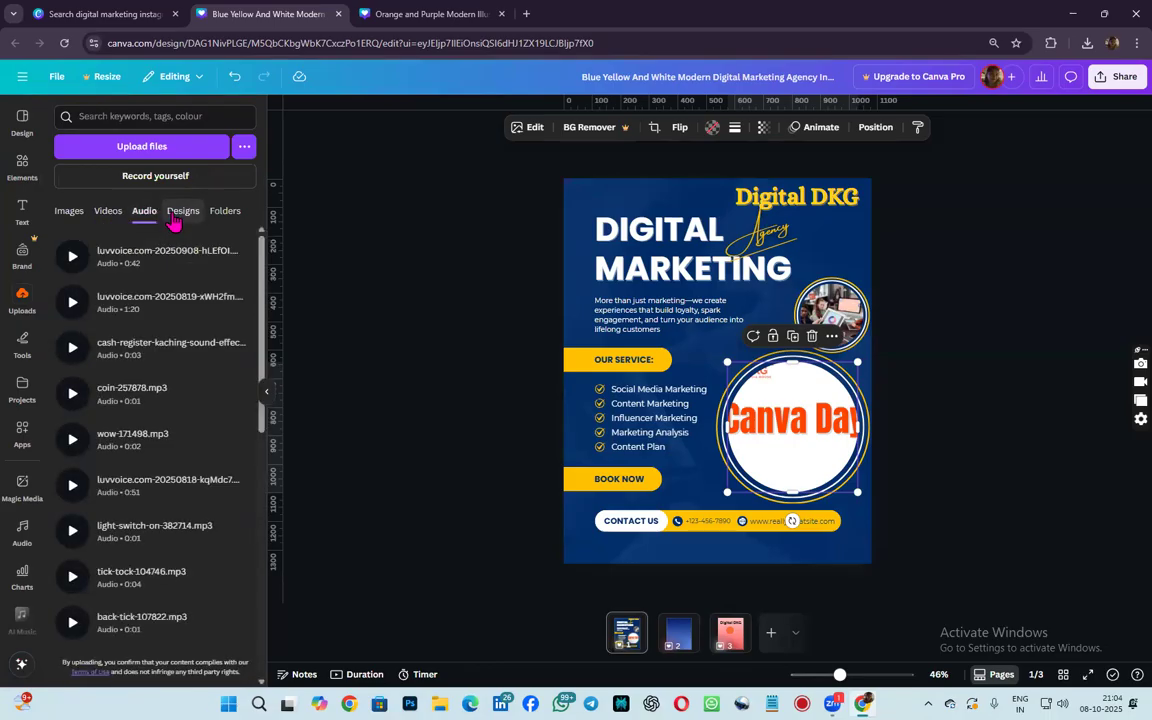
left_click(62, 213)
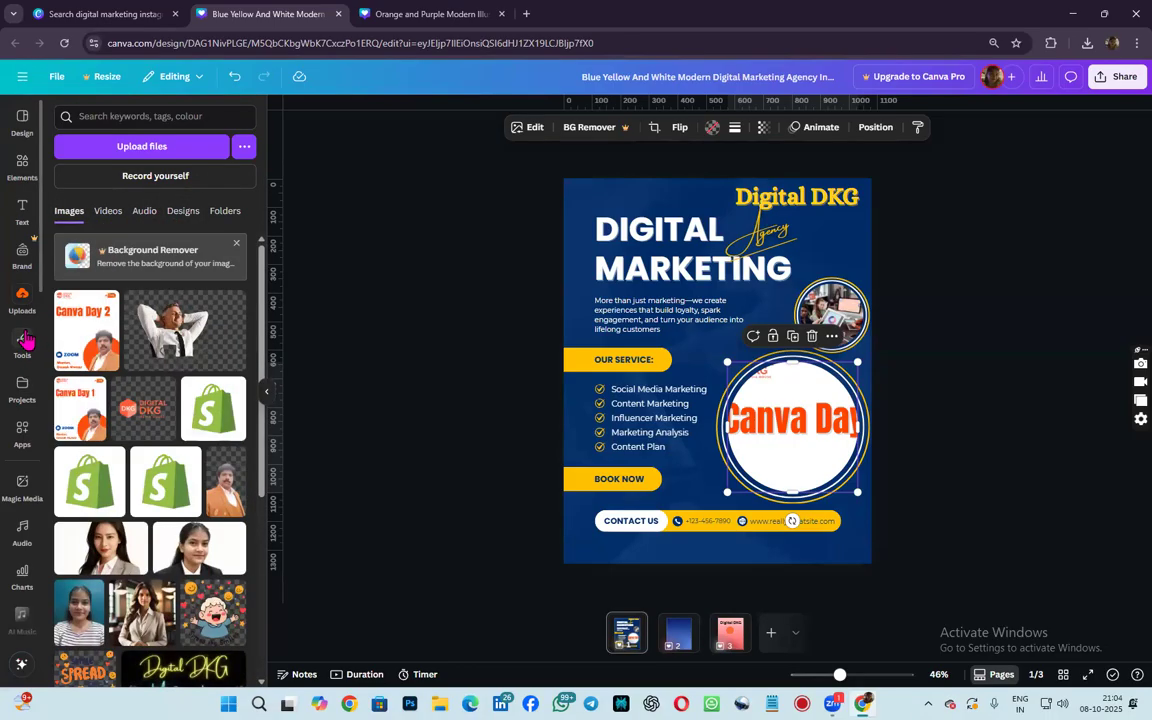
- View the drawing pens among the design tools and close the toolbar
scroll(28, 366, "down", 2)
left_click(22, 203)
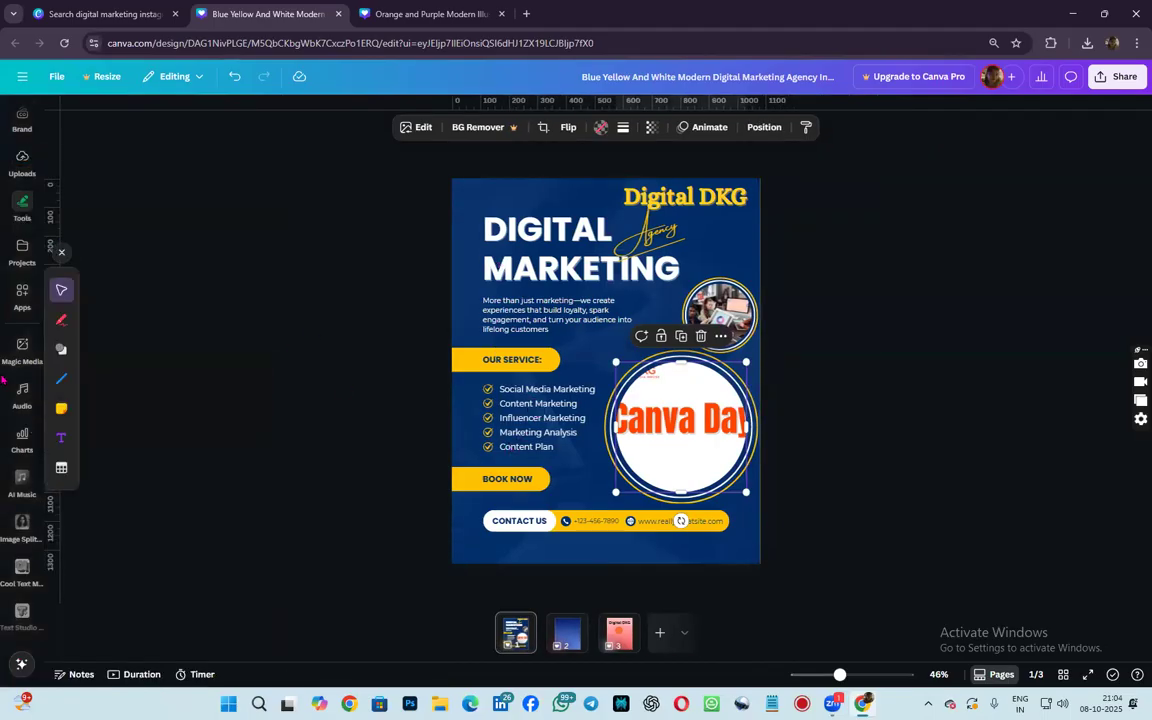
left_click(62, 321)
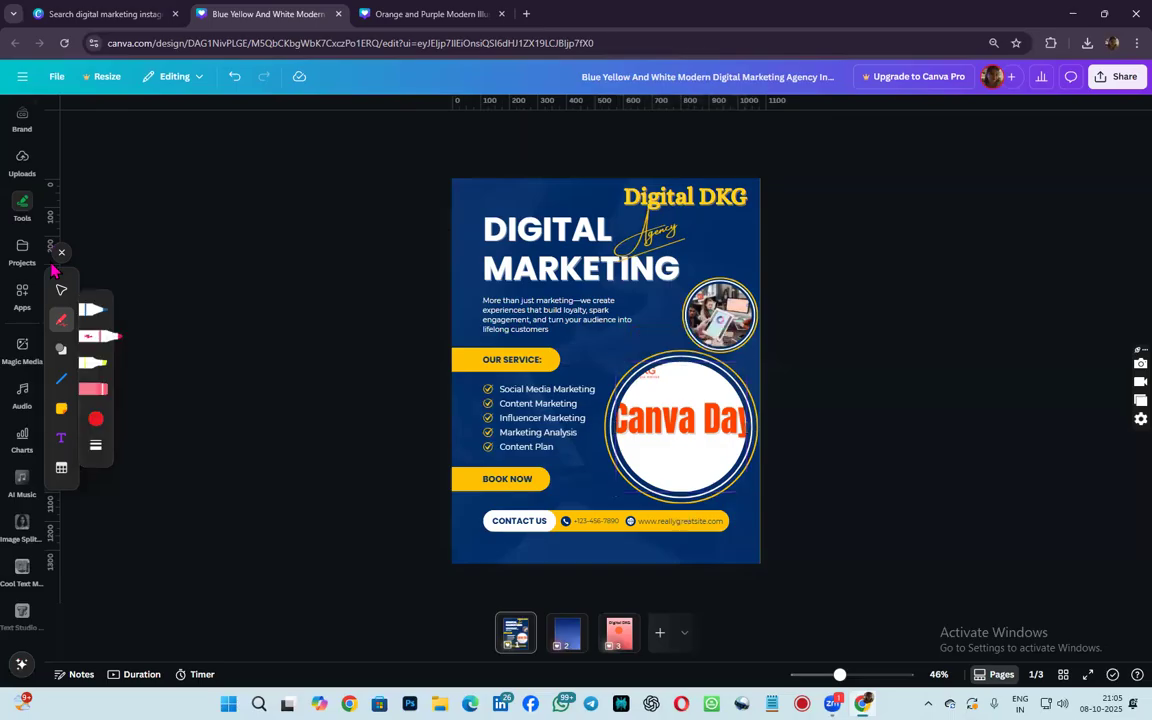
left_click(61, 254)
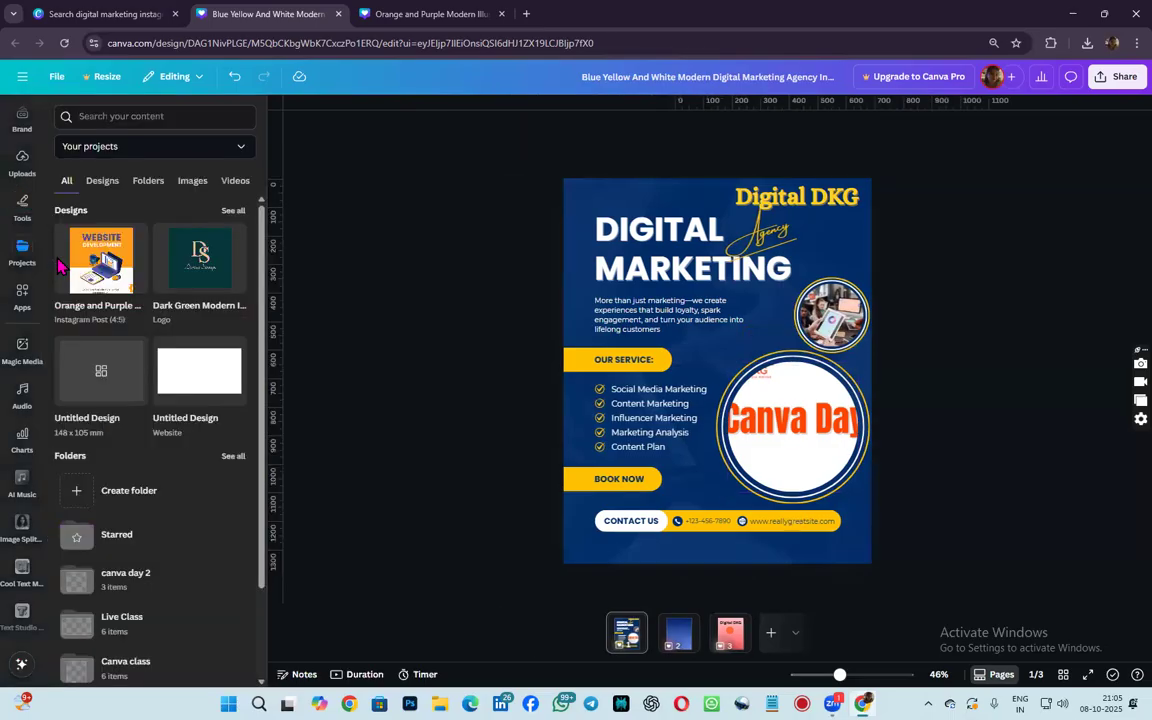
left_click(72, 272)
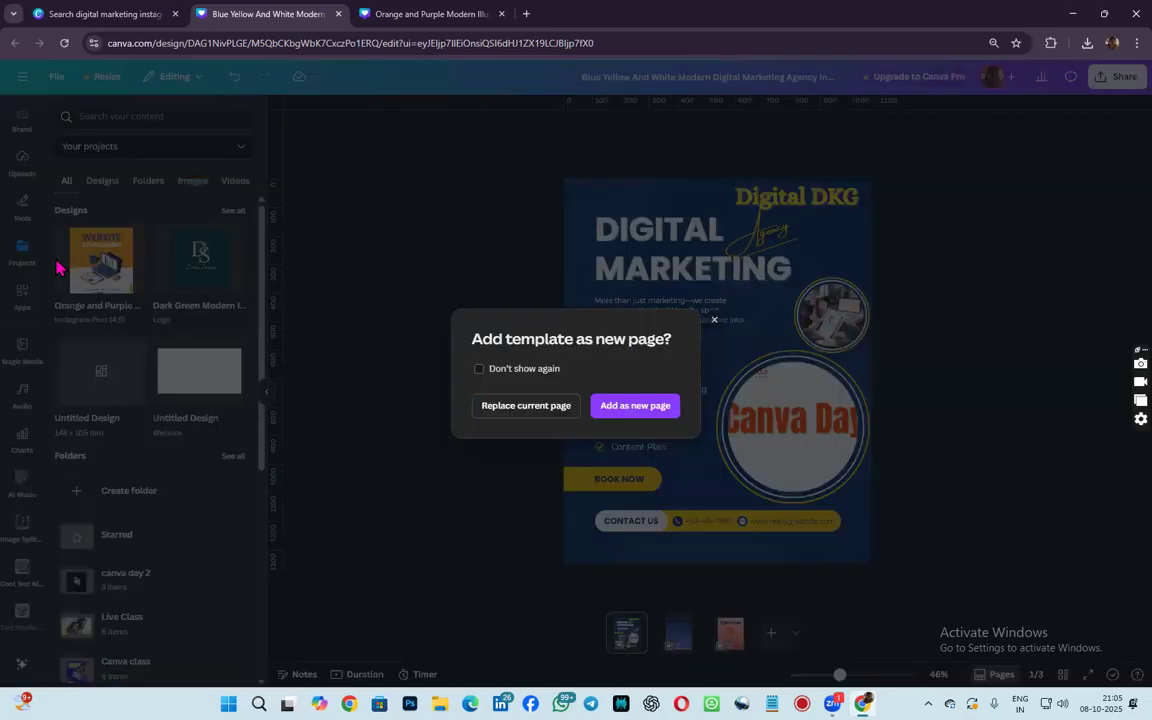
left_click(714, 319)
scroll(25, 233, "up", 3)
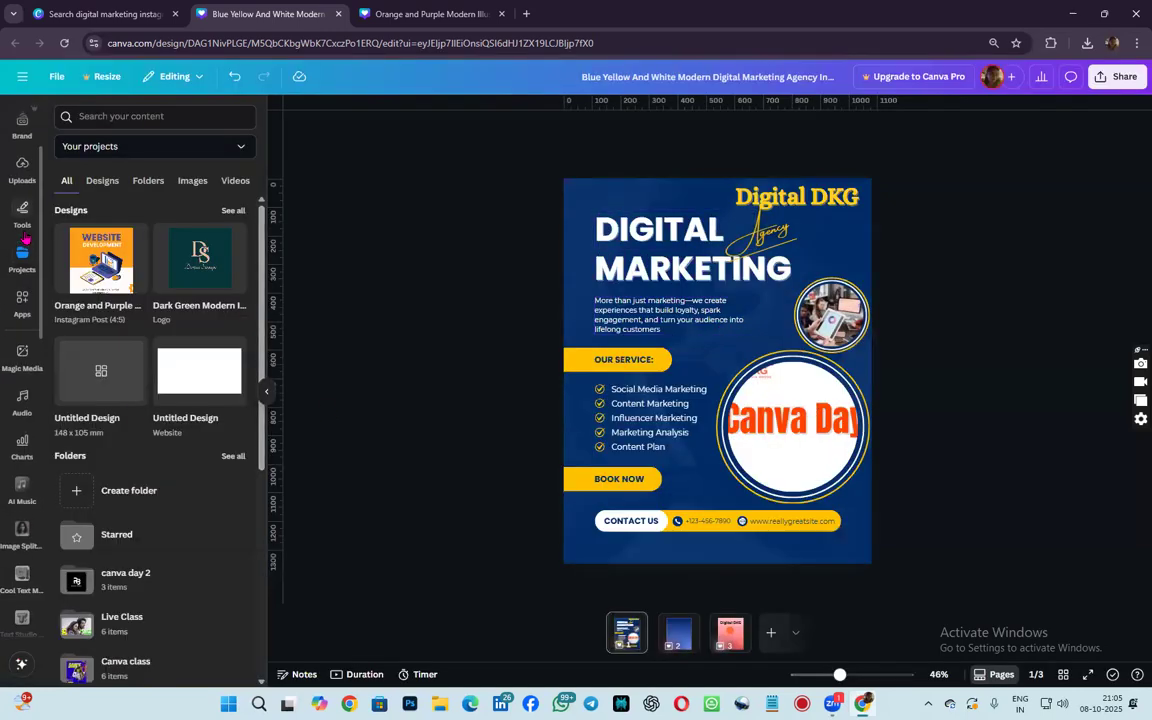
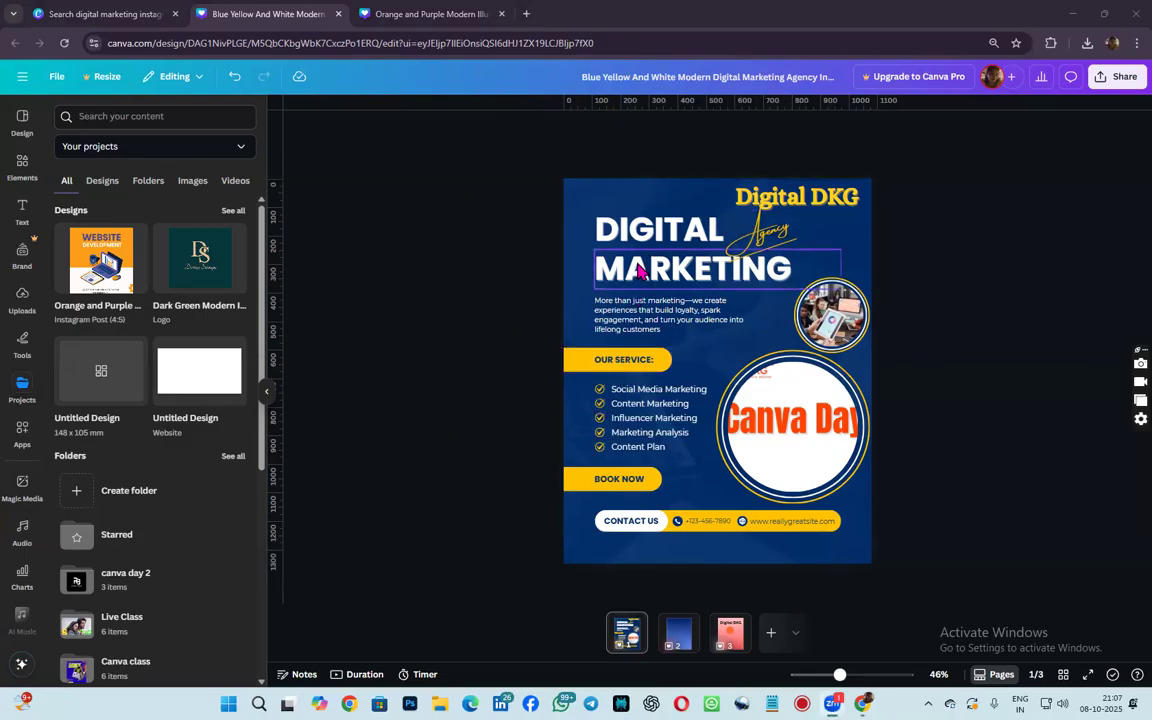
- Add the uploaded "Canva Day 2" image to page 1, move it to the page's upper-left corner and enlarge it
left_click(690, 272)
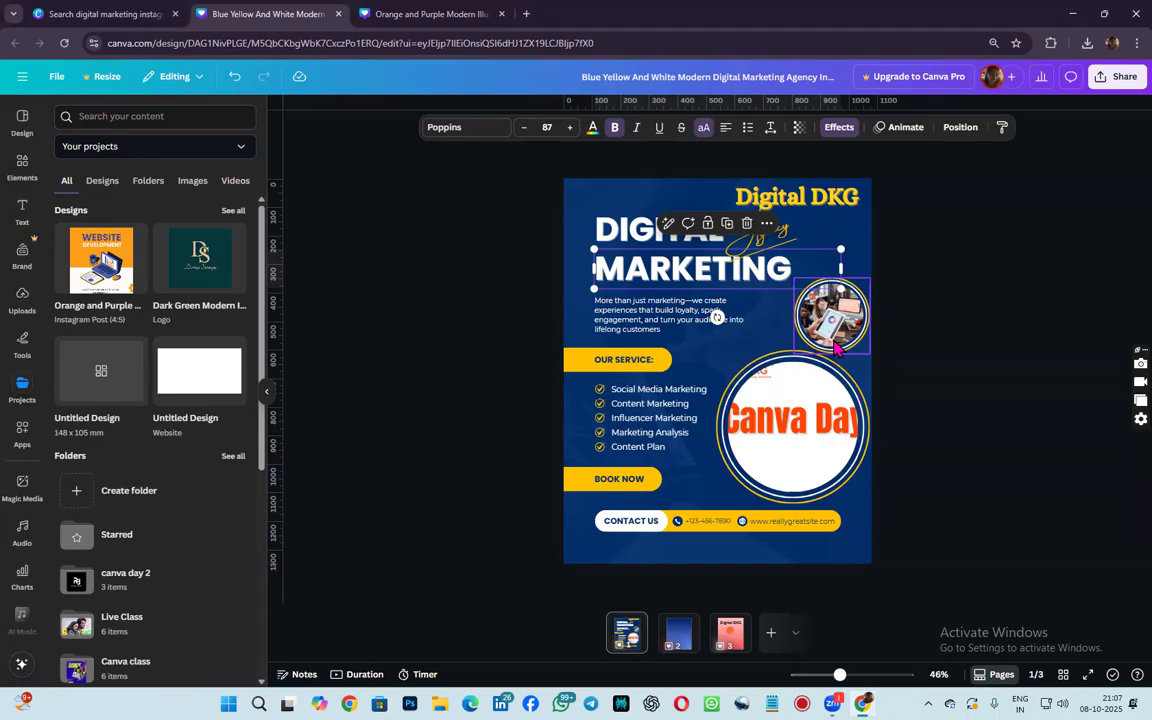
left_click(820, 398)
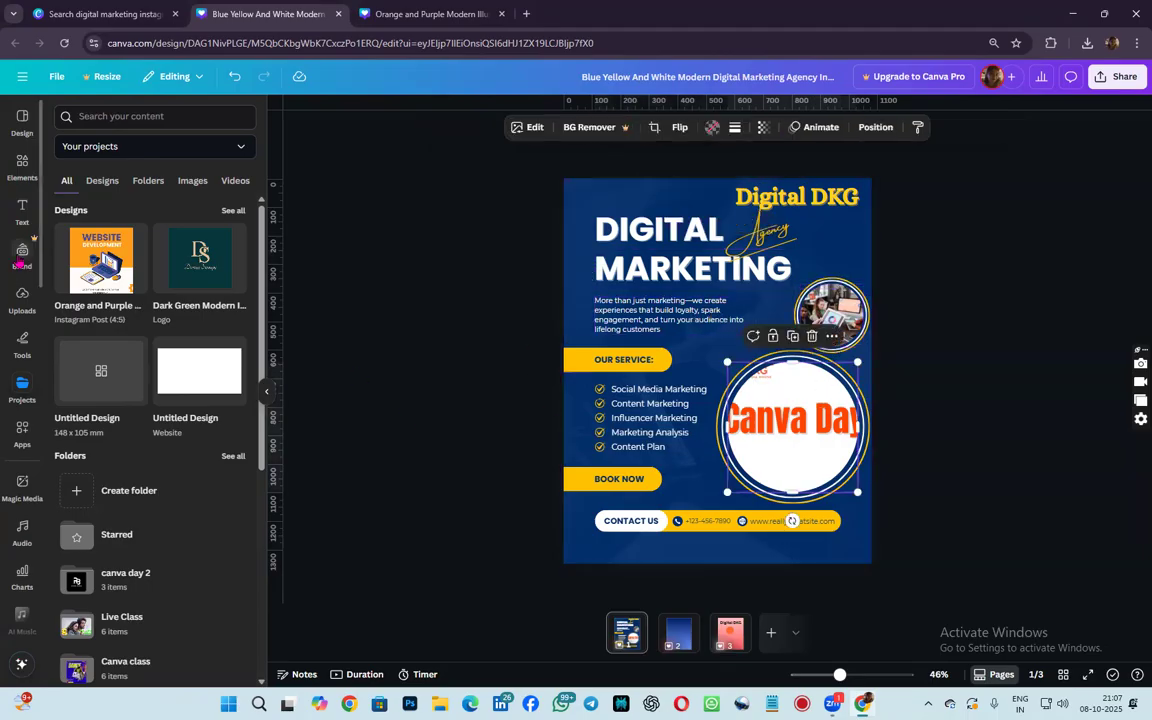
left_click(22, 297)
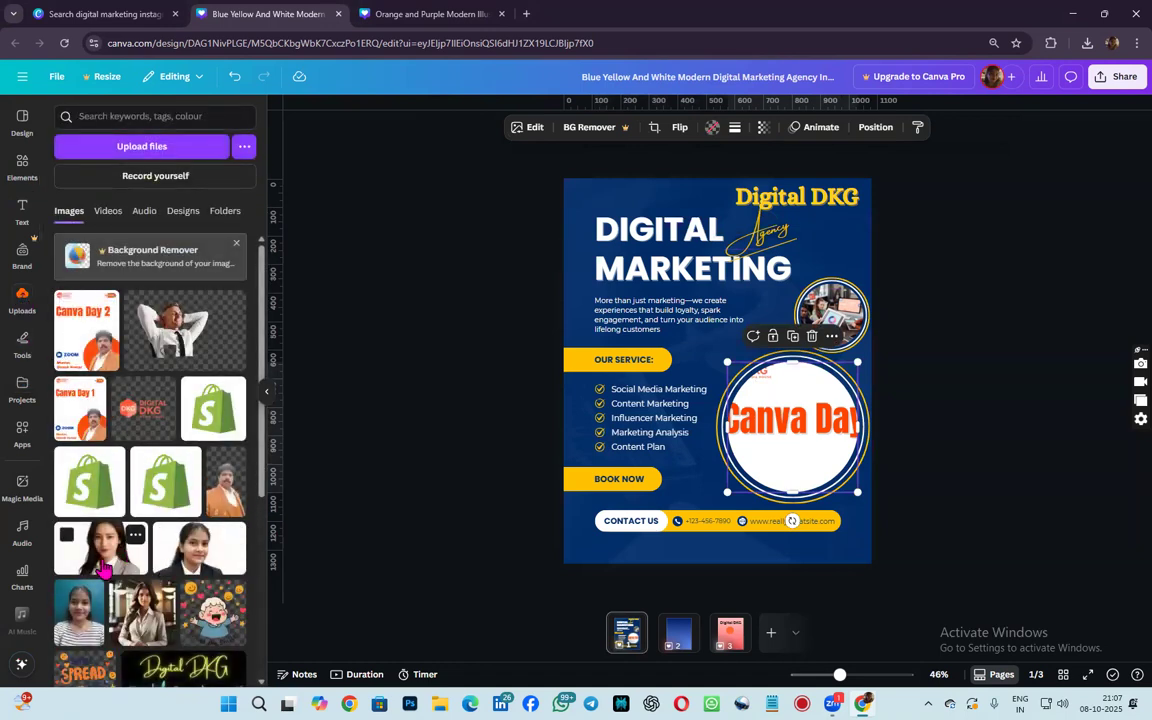
scroll(105, 566, "down", 5)
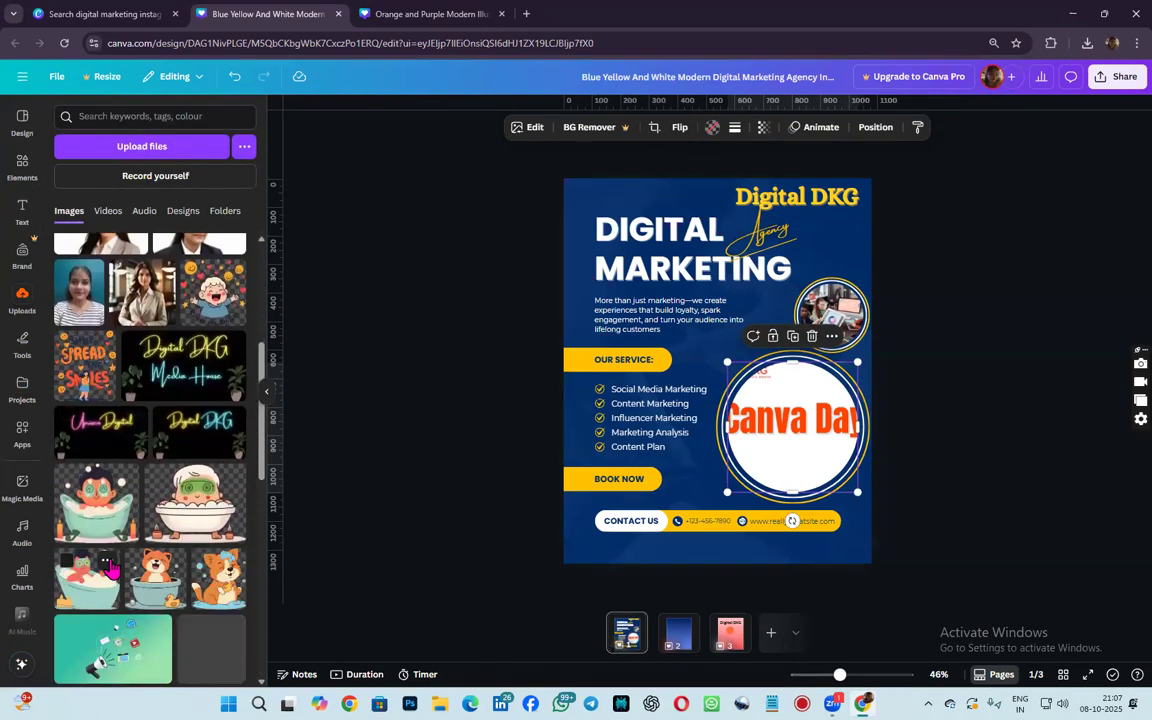
scroll(112, 568, "down", 5)
scroll(127, 536, "up", 7)
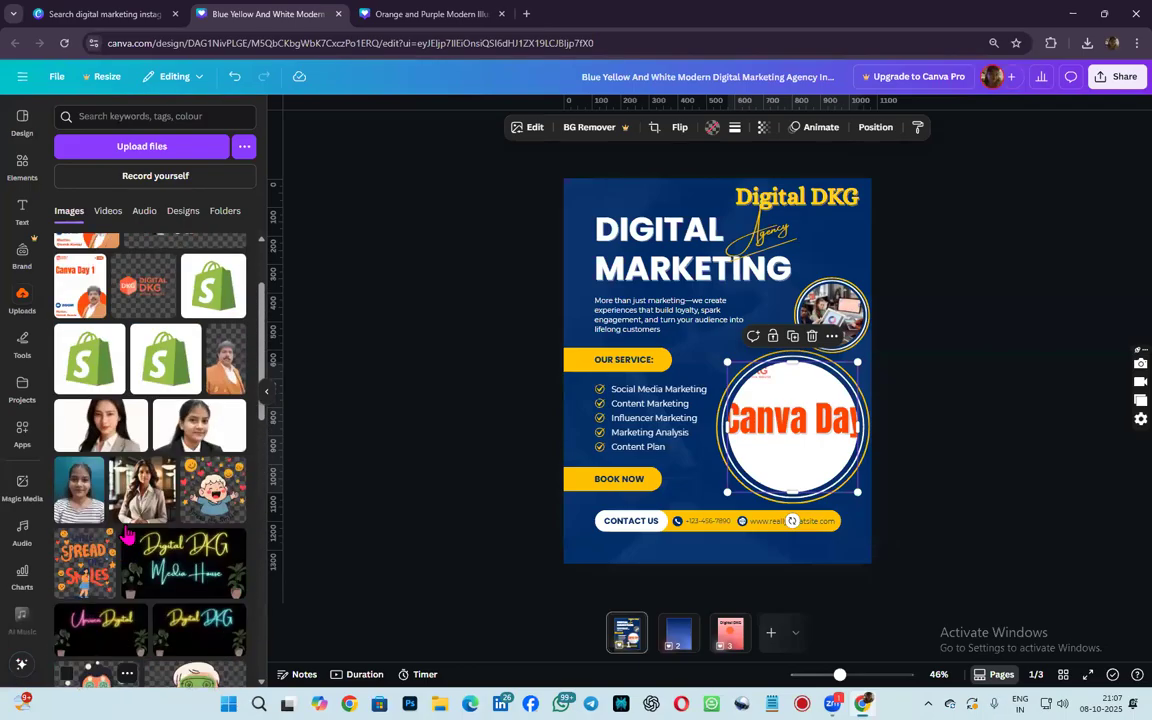
scroll(127, 536, "up", 2)
left_click(86, 328)
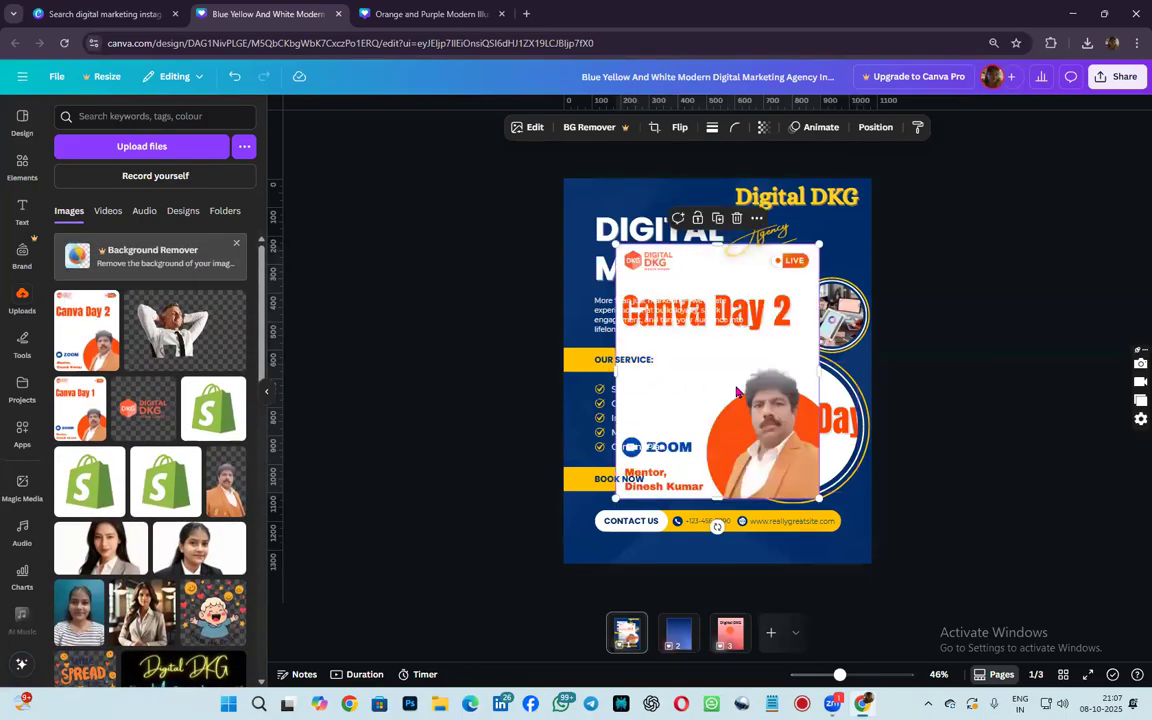
left_click_drag(688, 330, 636, 270)
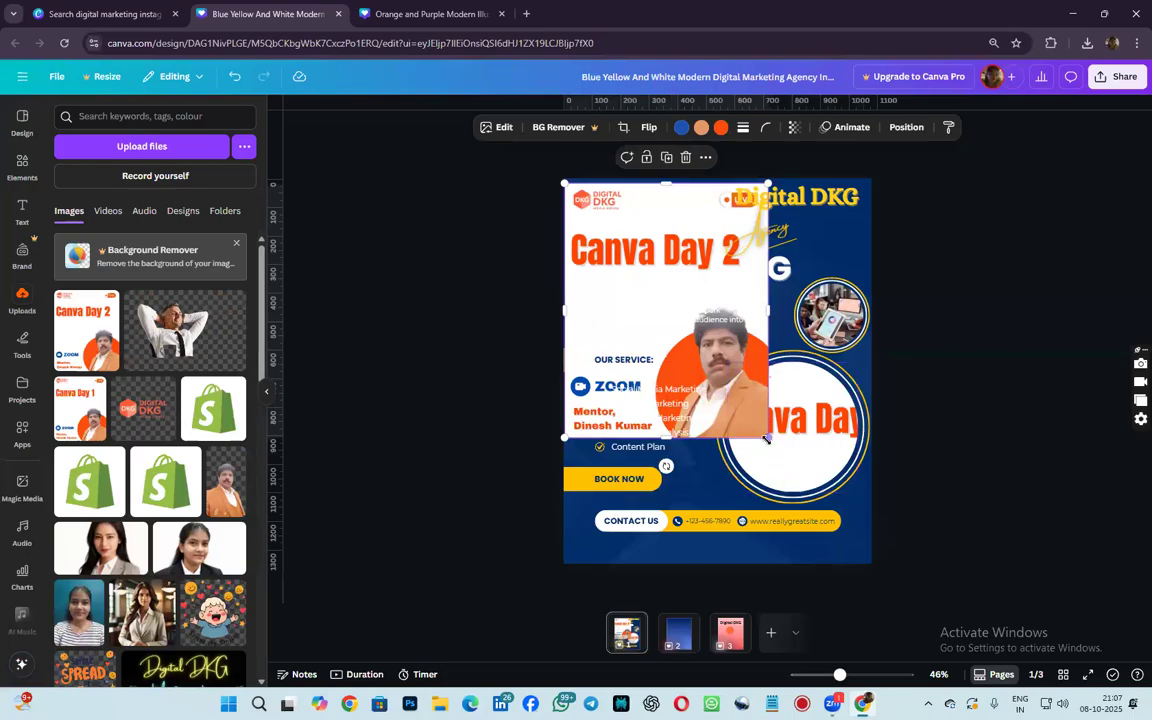
left_click_drag(835, 480, 822, 502)
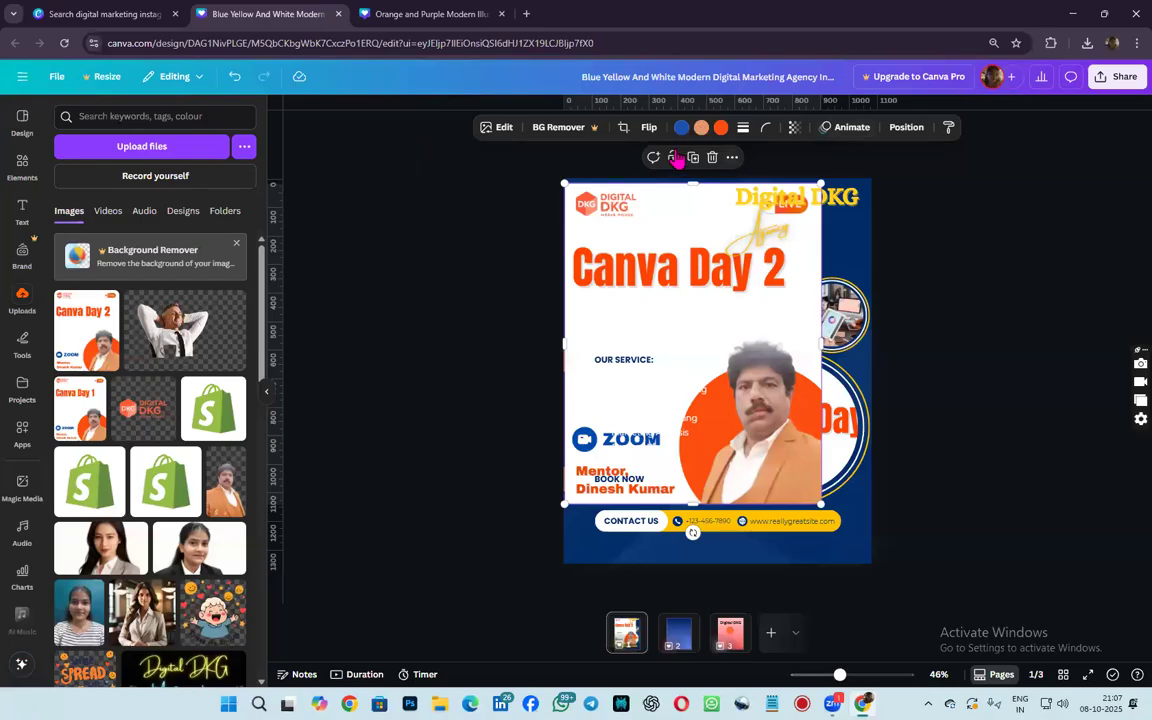
- Crop the "Canva Day 2" image to the man's portrait and place it in the large circular frame
left_click(487, 287)
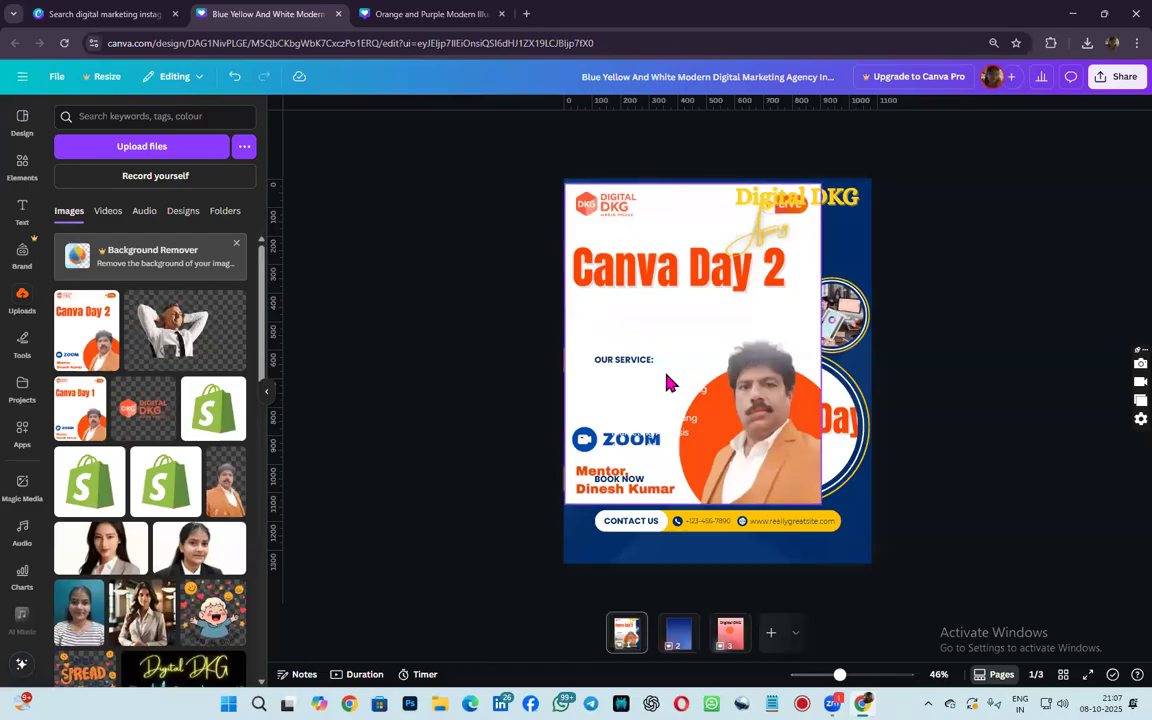
left_click(592, 352)
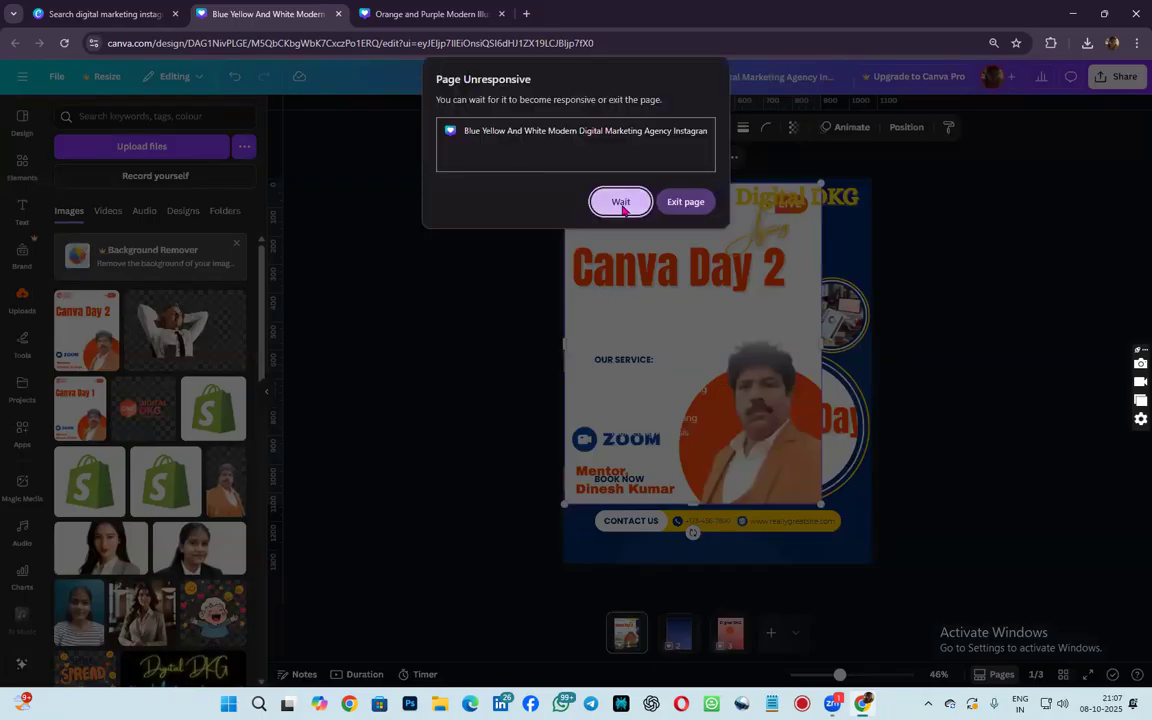
left_click(620, 202)
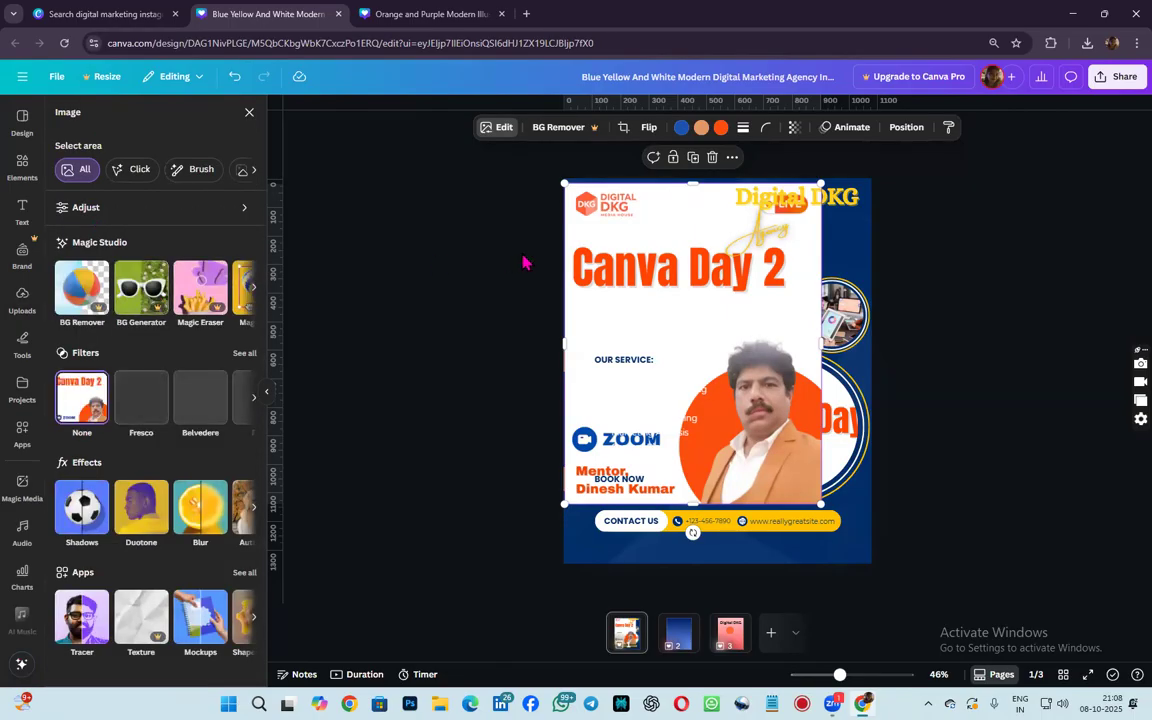
left_click_drag(692, 183, 692, 318)
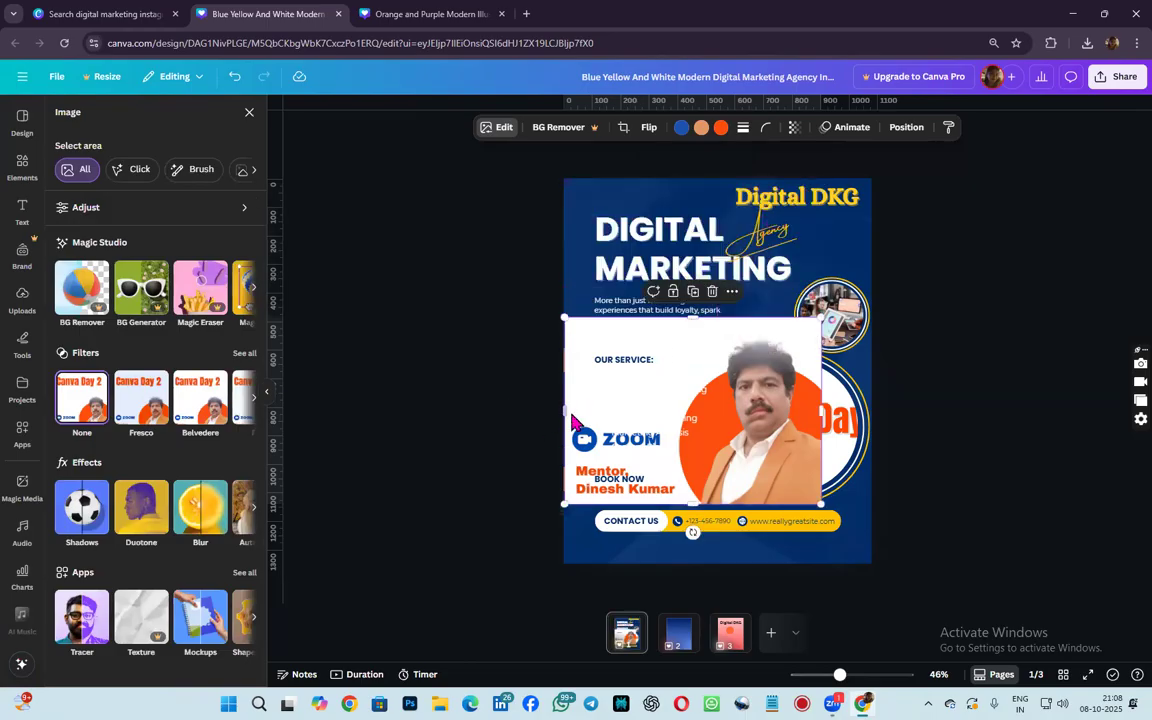
left_click_drag(566, 421, 672, 441)
mouse_move(760, 440)
left_mouse_down()
mouse_move(782, 442)
mouse_move(771, 425)
left_mouse_up()
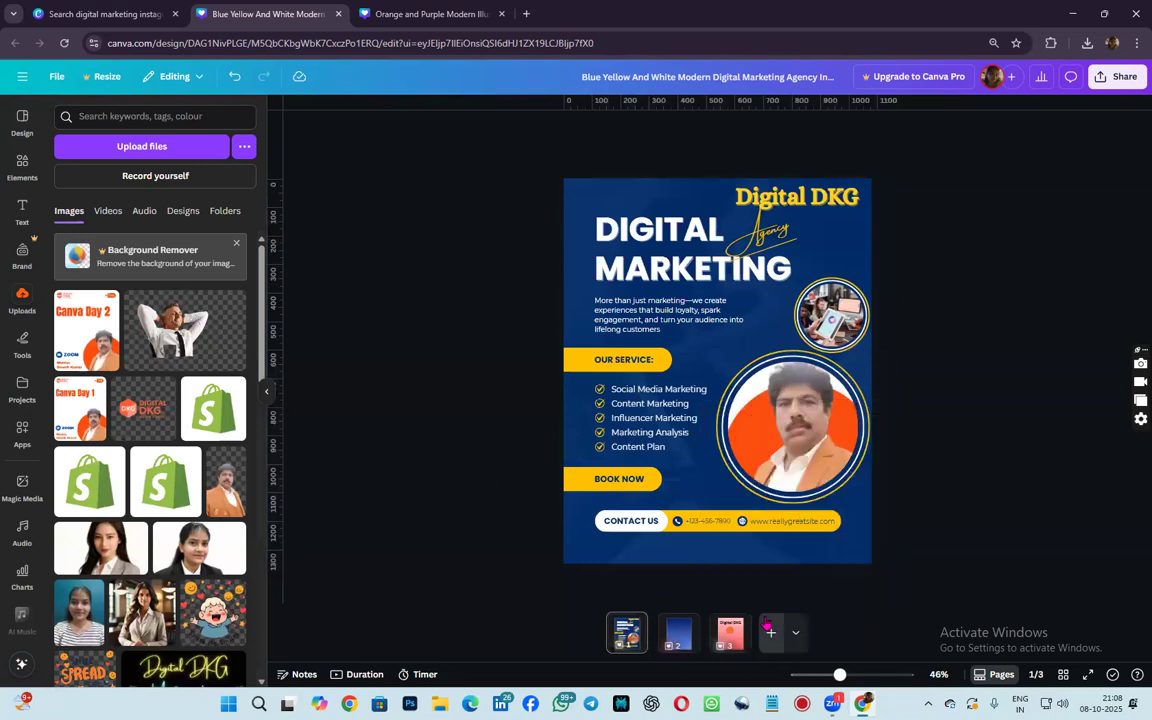
- Add a new page after page 3 and set its background to solid black
left_click(771, 632)
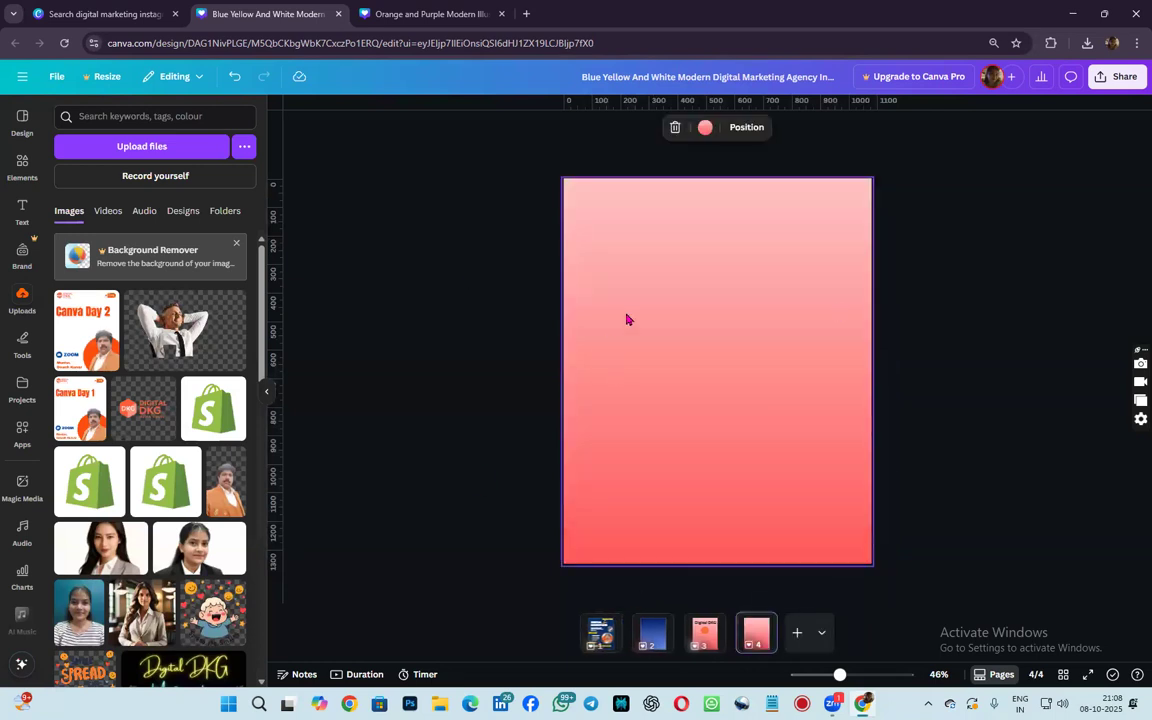
left_click(679, 181)
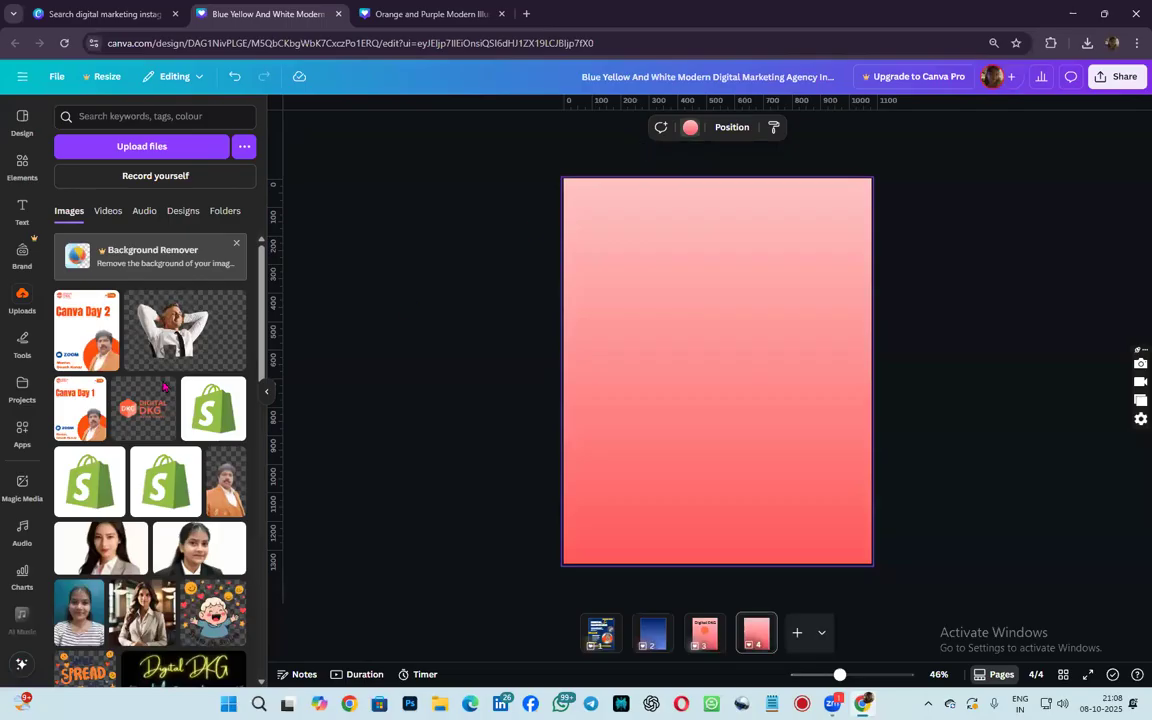
left_click(67, 502)
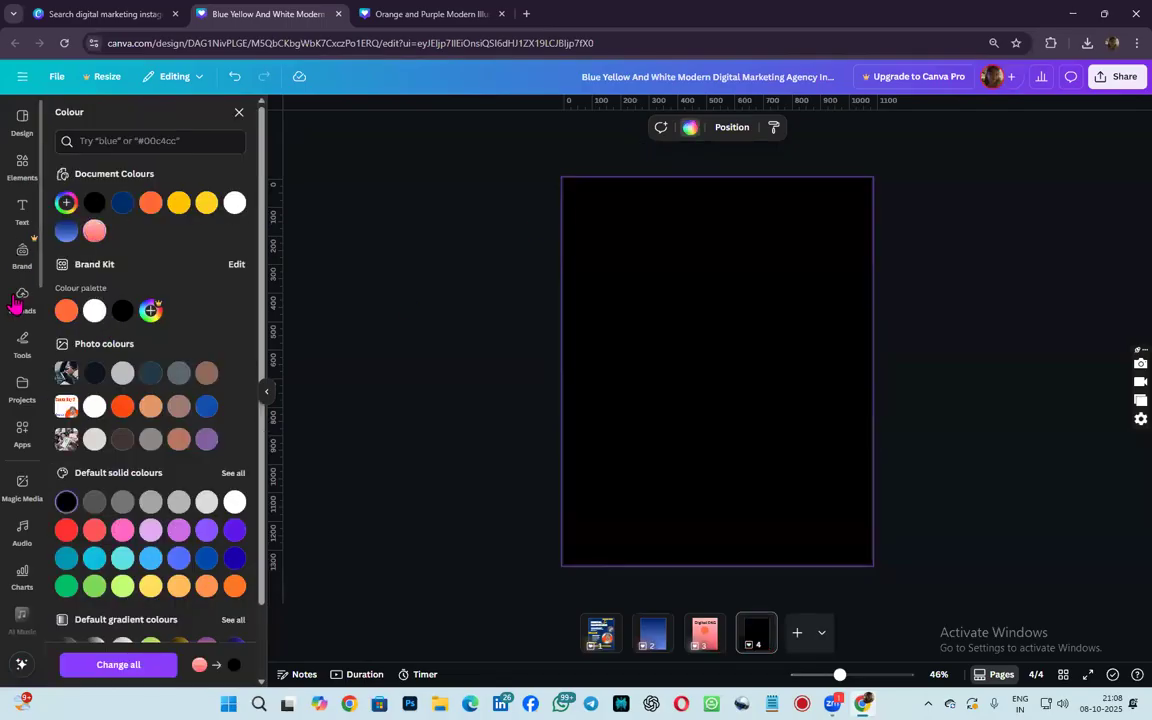
- Place the uploaded cutout portrait of the man in the orange blazer on page 4 and enlarge it from the lower-left area
left_click(19, 298)
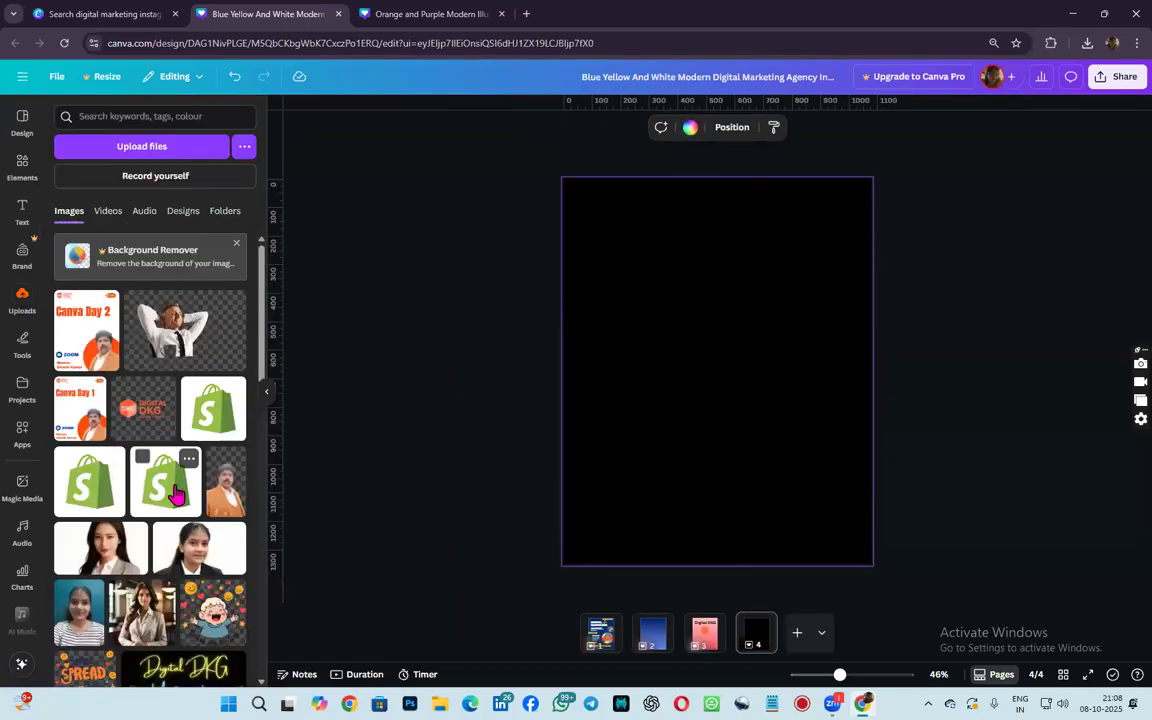
left_click(236, 500)
left_click_drag(716, 400, 647, 477)
left_click_drag(725, 320, 805, 192)
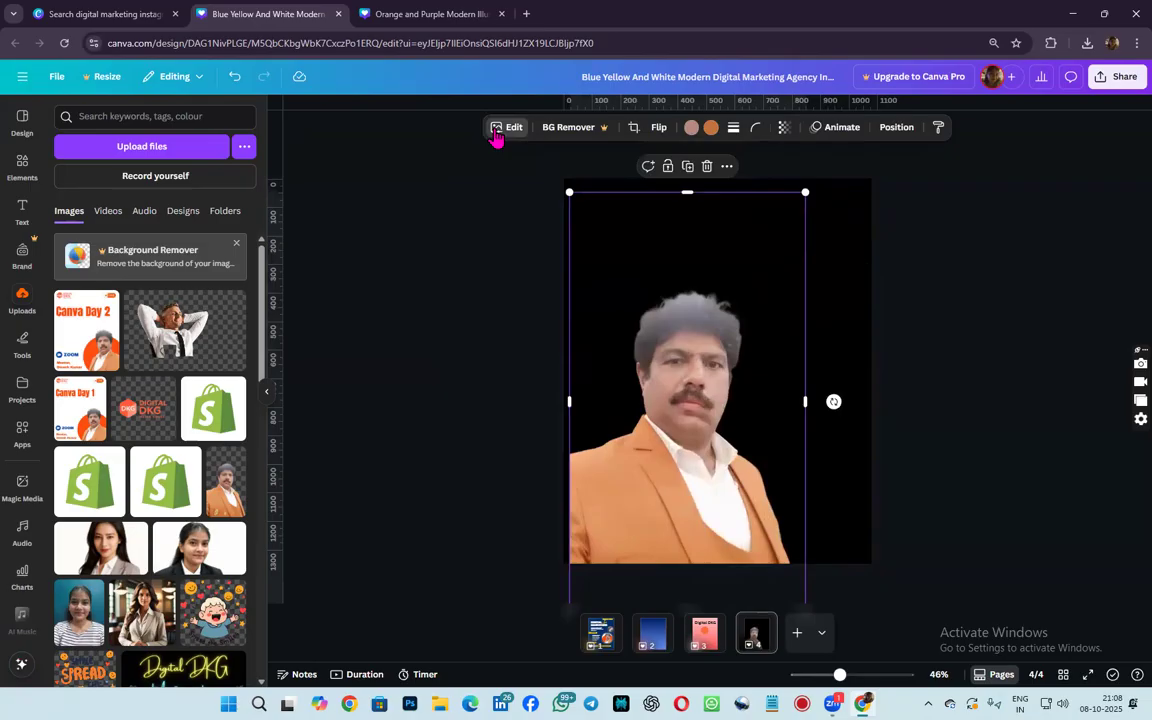
- Adjust the portrait's light settings with Brightness 24 and Contrast 34
left_click(498, 130)
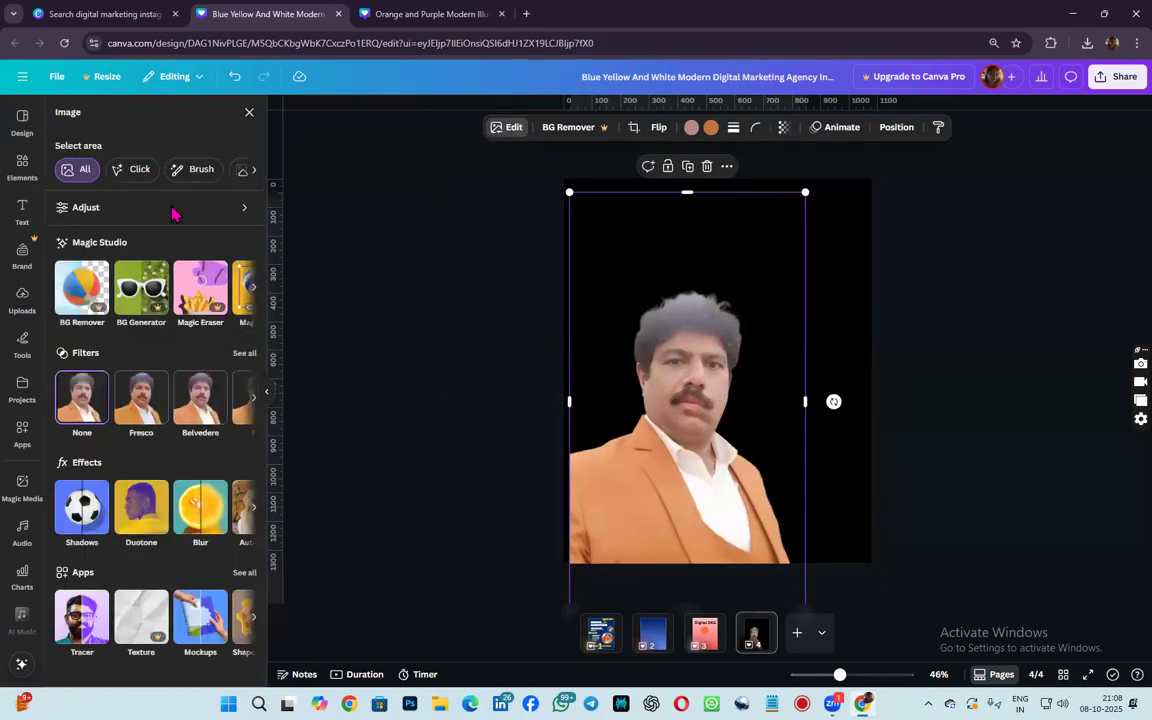
left_click(241, 213)
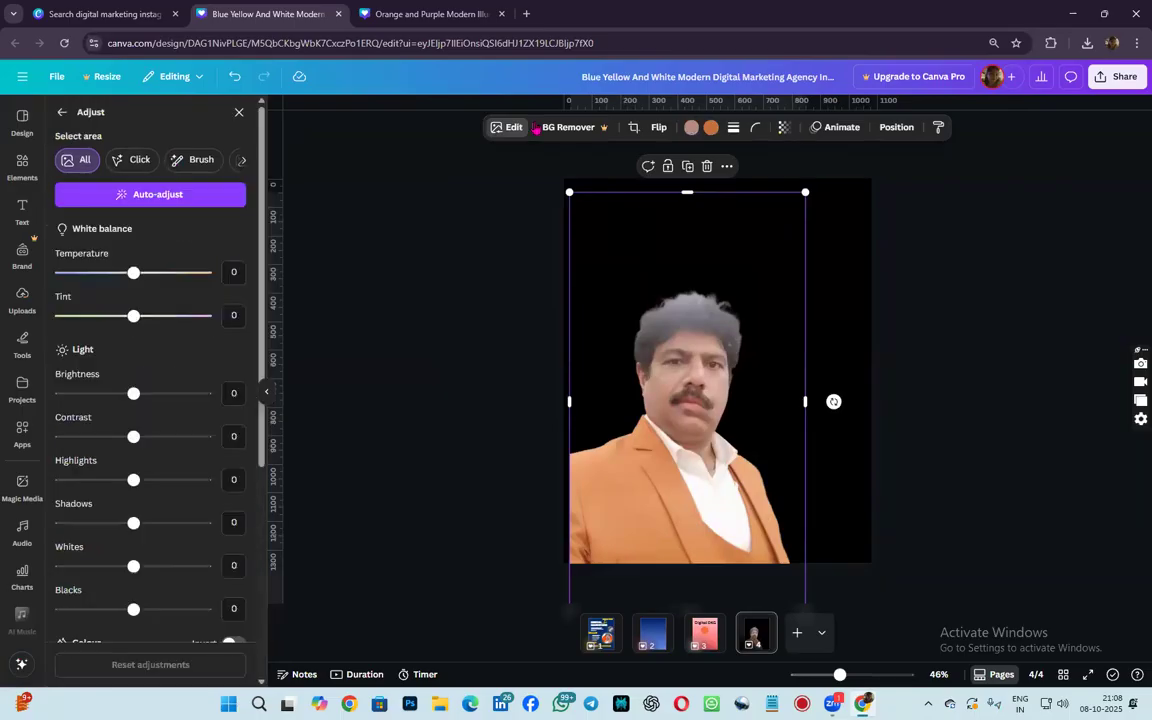
left_click(504, 130)
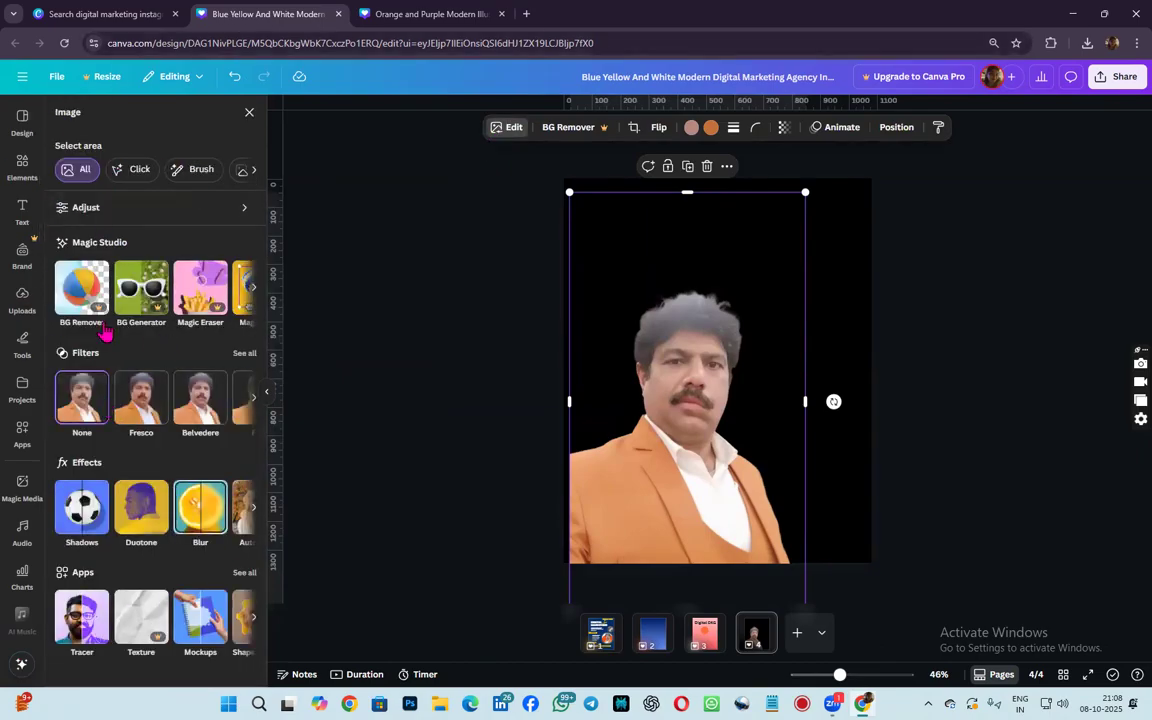
left_click(166, 214)
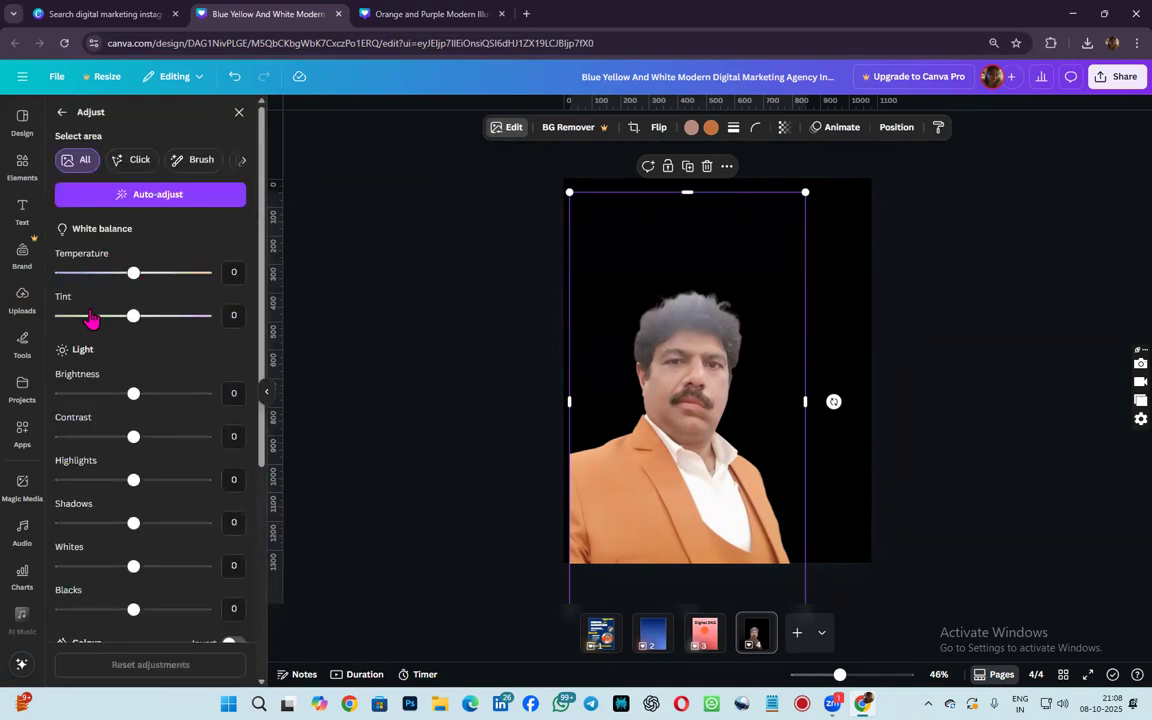
scroll(93, 321, "down", 2)
left_click_drag(134, 302, 151, 303)
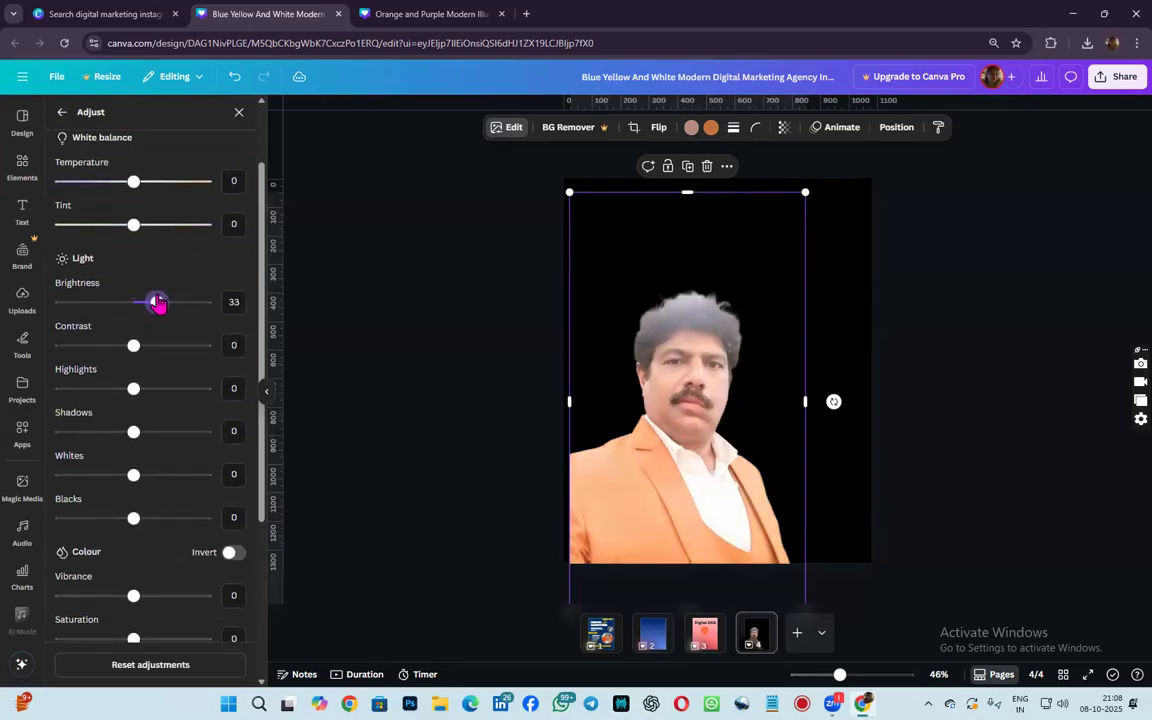
left_click_drag(134, 345, 157, 345)
- Set the portrait's Highlights to 13, Shadows to 13 and Whites to -15
left_click_drag(134, 389, 143, 389)
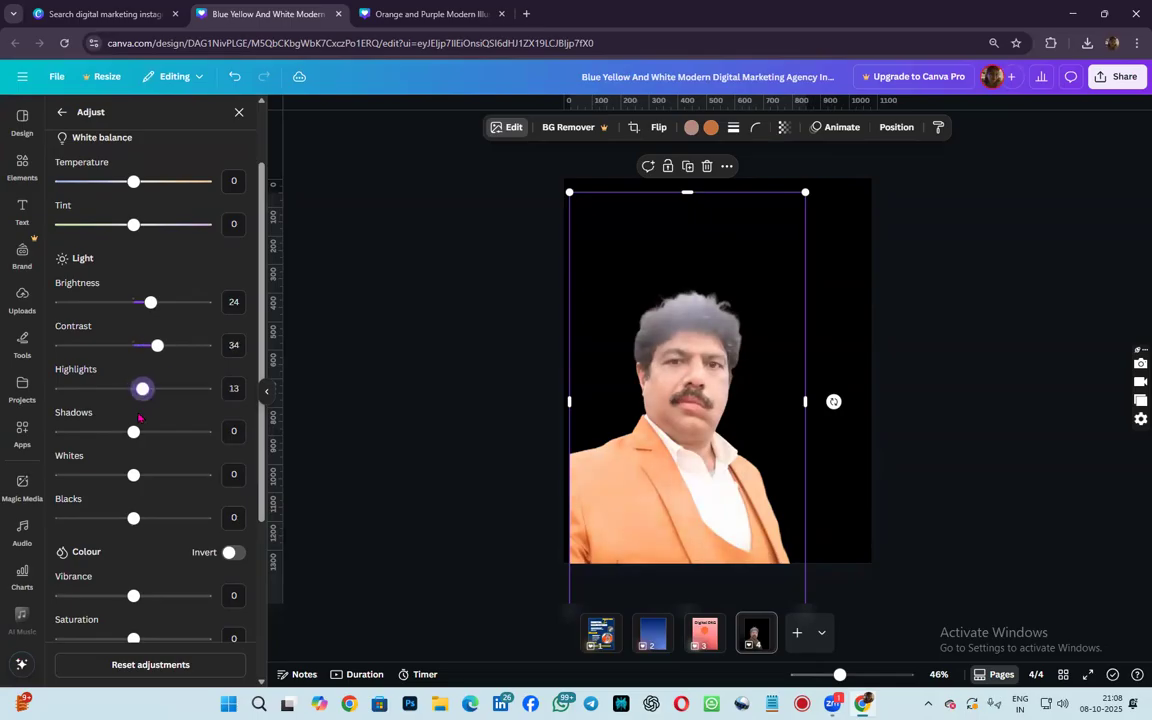
mouse_move(134, 433)
left_mouse_down()
mouse_move(118, 432)
mouse_move(143, 432)
left_mouse_up()
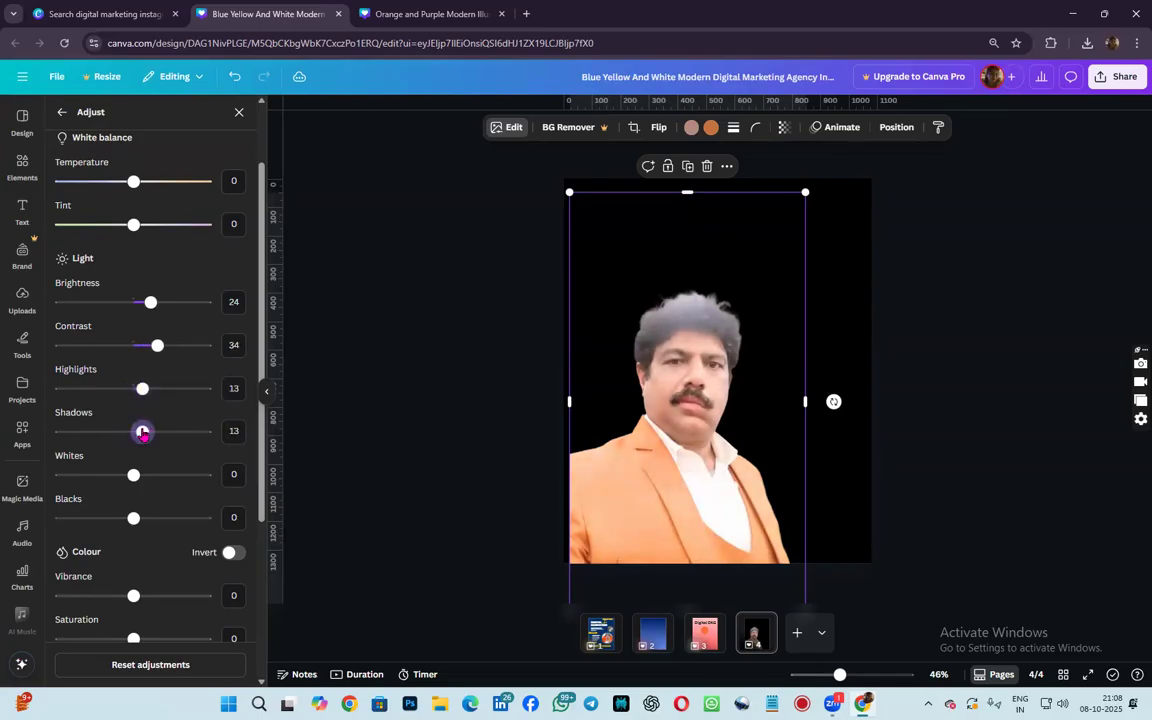
mouse_move(133, 475)
left_mouse_down()
mouse_move(147, 475)
mouse_move(122, 475)
left_mouse_up()
mouse_move(134, 518)
left_mouse_down()
mouse_move(167, 518)
mouse_move(133, 518)
left_mouse_up()
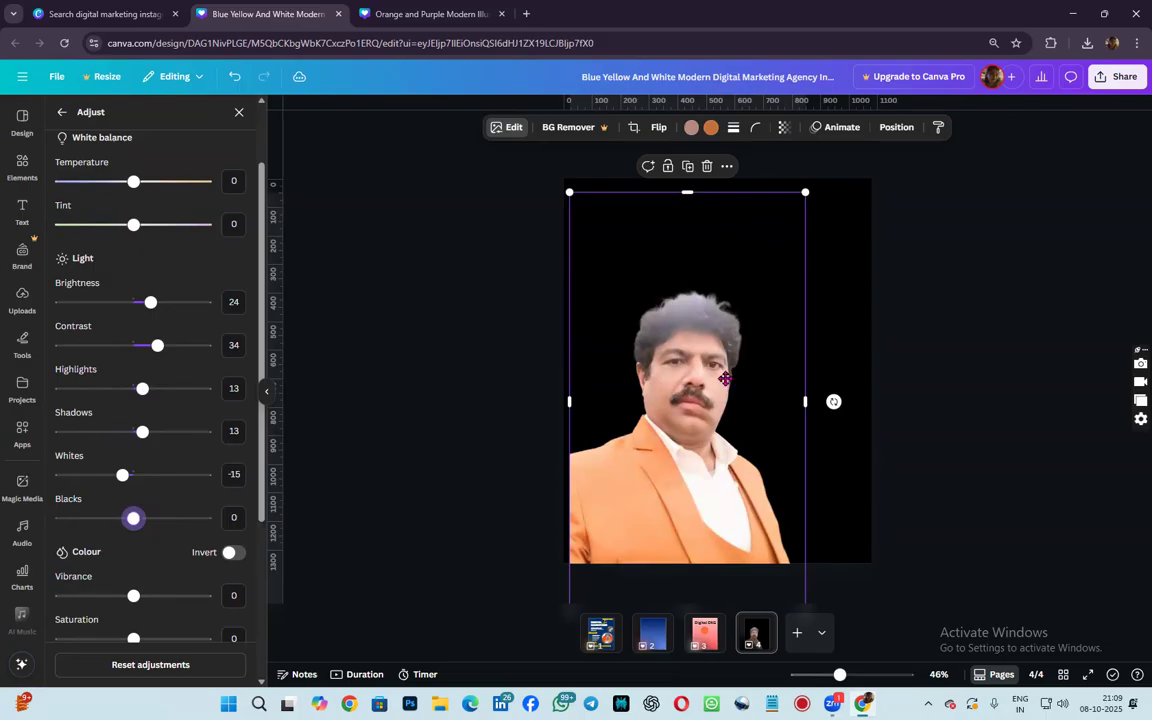
- Place the unedited uploaded portrait beside the adjusted one on page 4, enlarge it for comparison, and delete it
left_click(24, 304)
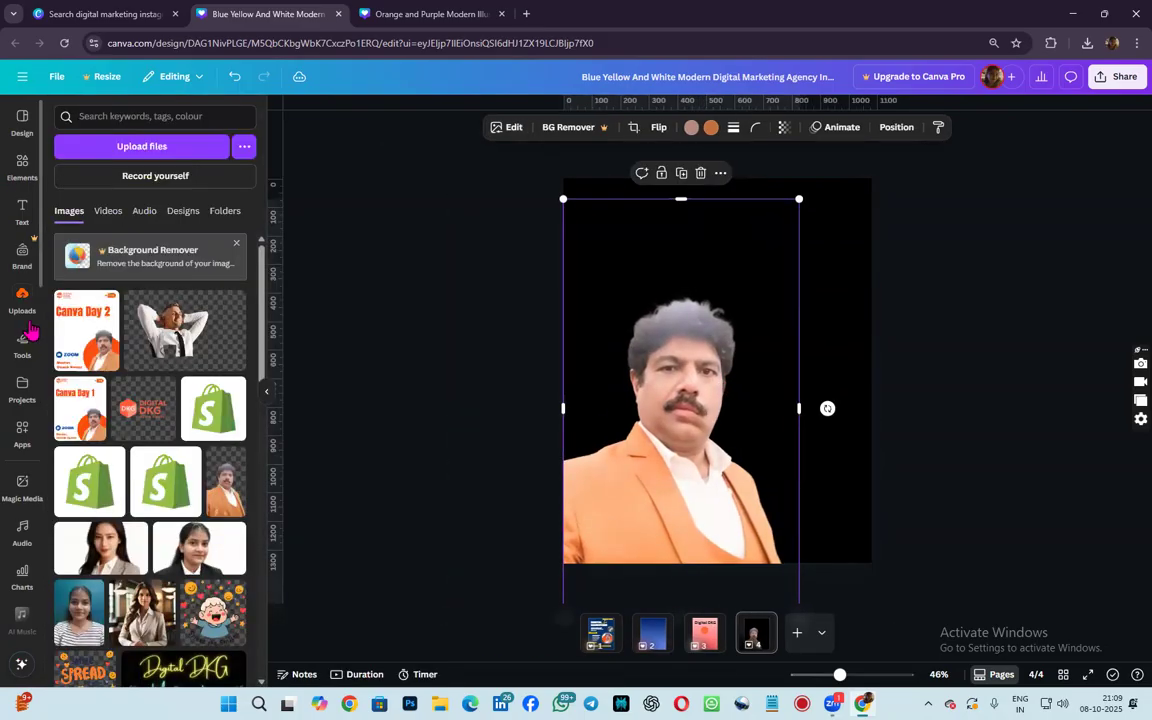
left_click(225, 470)
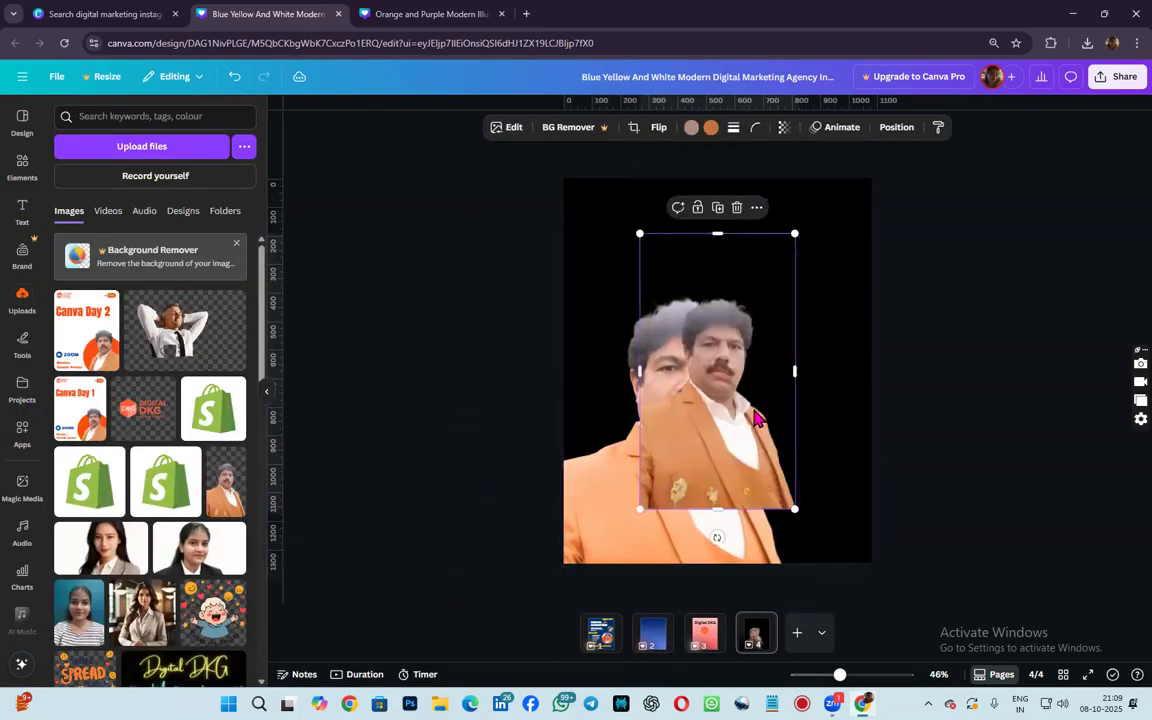
left_click_drag(757, 418, 784, 506)
left_click_drag(825, 332, 890, 223)
left_click_drag(784, 394, 802, 386)
left_click_drag(675, 453, 641, 457)
mouse_move(826, 477)
left_mouse_down()
mouse_move(800, 470)
mouse_move(806, 483)
left_mouse_up()
left_click_drag(646, 400, 646, 410)
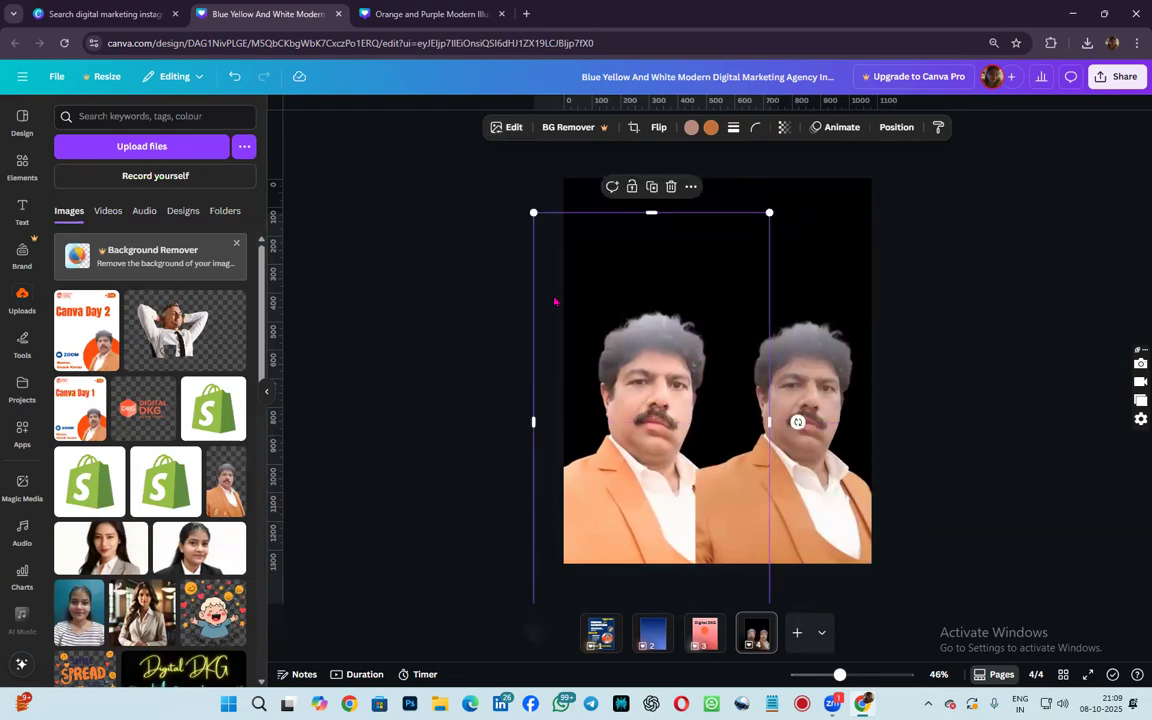
left_click_drag(621, 380, 616, 381)
left_click_drag(831, 375, 830, 368)
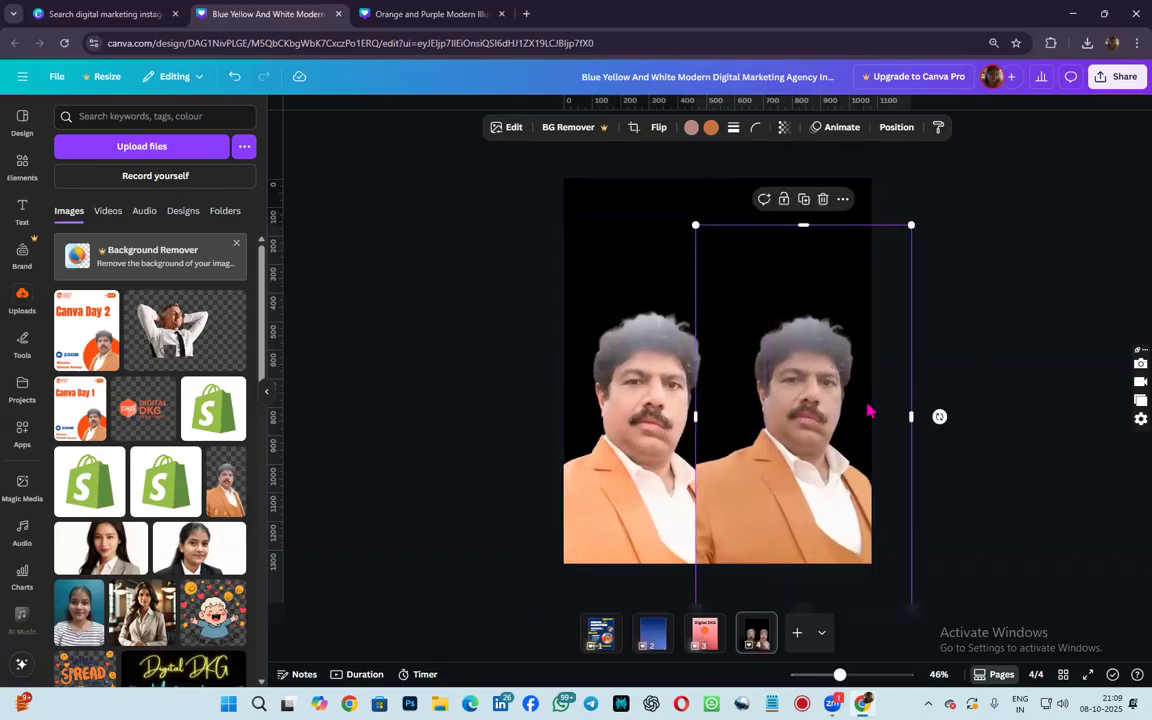
left_click(823, 199)
- Try the Sangri and Rustiq filters on the adjusted portrait, and set the filter back to None
left_click(625, 411)
left_click_drag(625, 411, 652, 411)
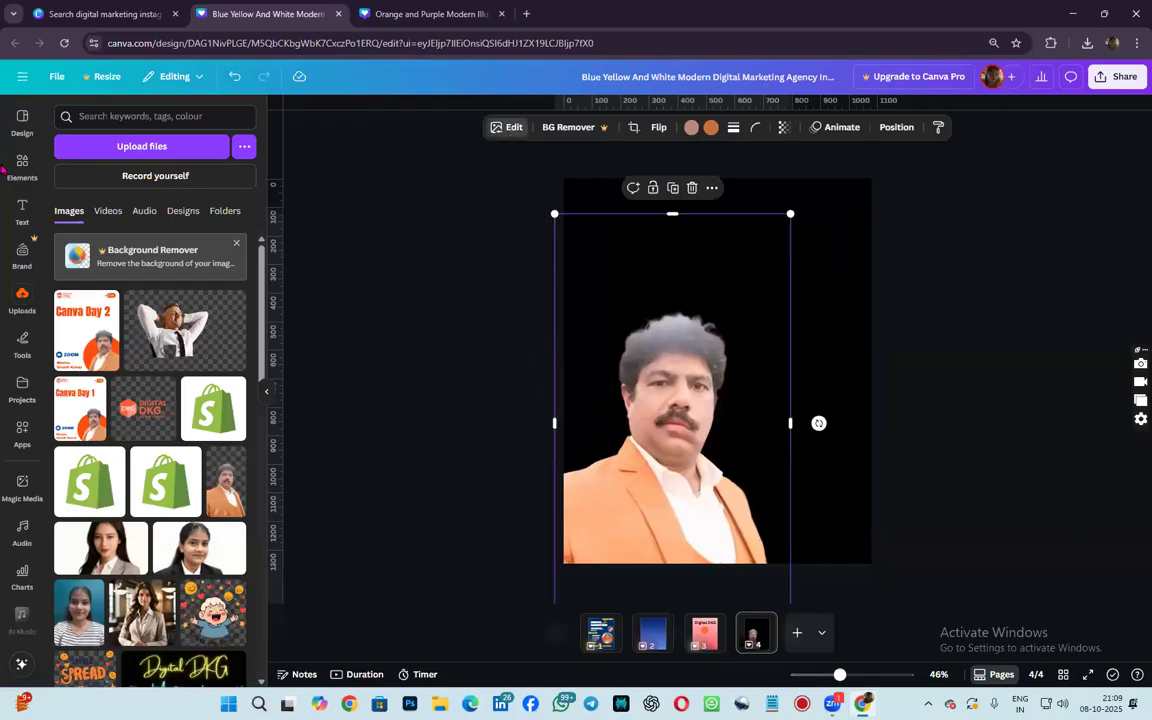
left_click(507, 127)
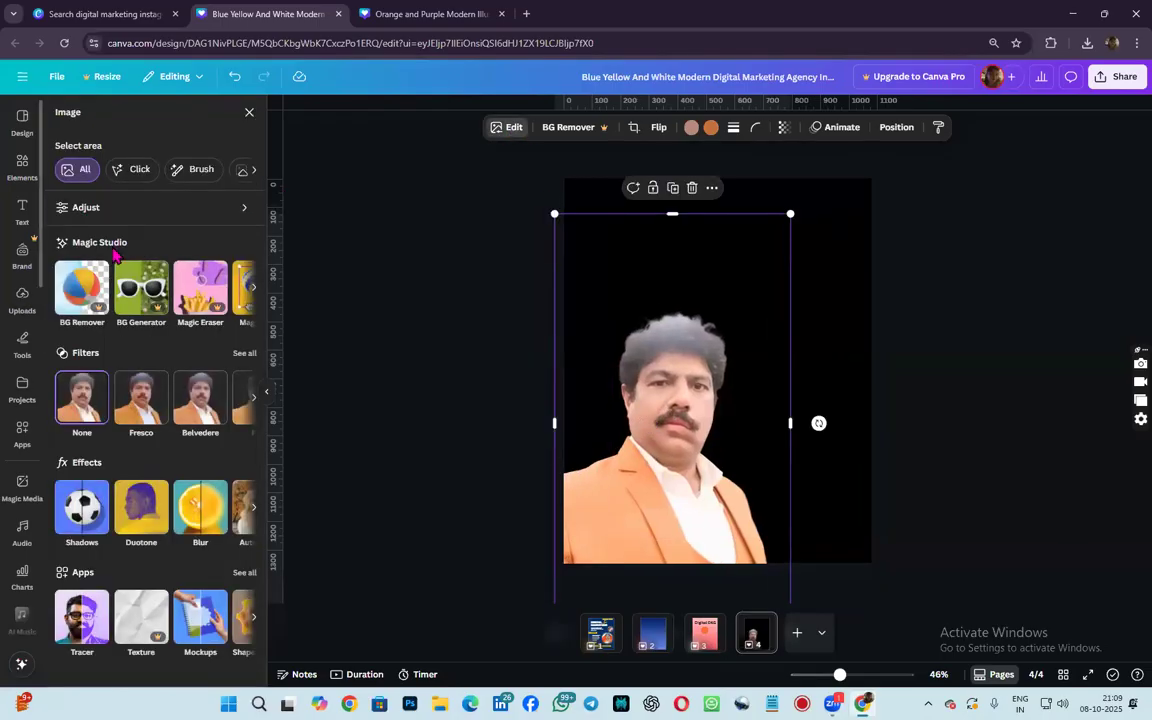
left_click(242, 356)
scroll(175, 320, "down", 5)
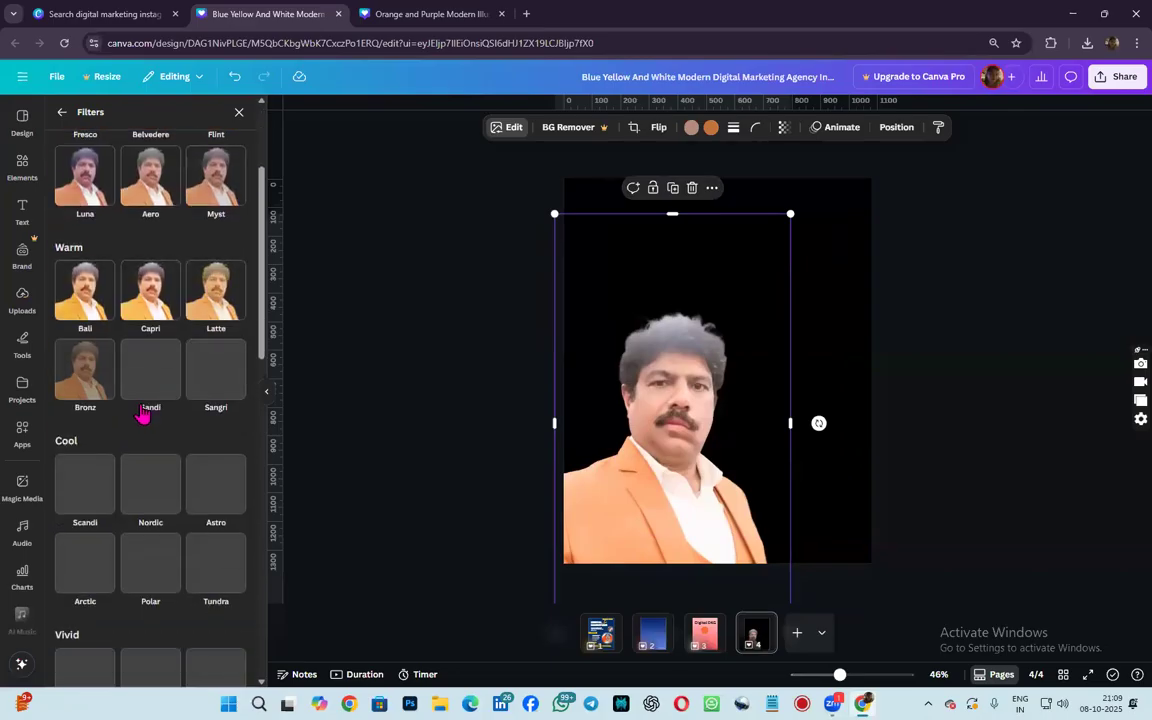
scroll(150, 370, "down", 2)
left_click(215, 277)
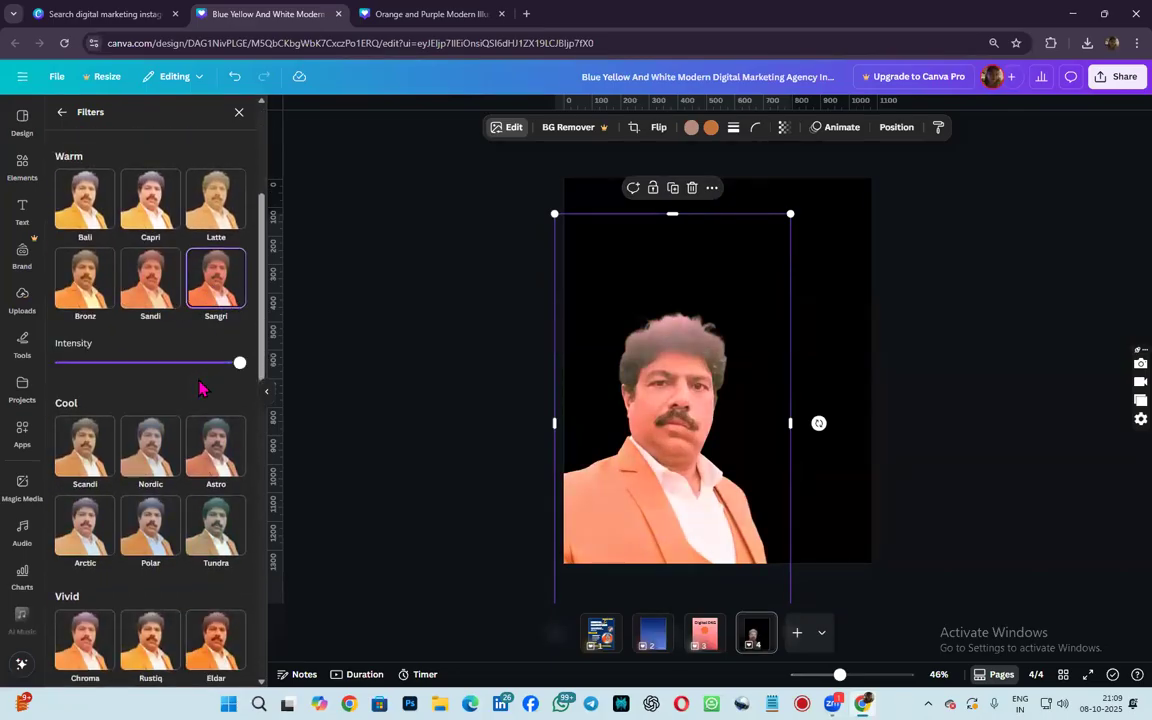
scroll(170, 460, "down", 2)
left_click(141, 517)
scroll(141, 517, "down", 1)
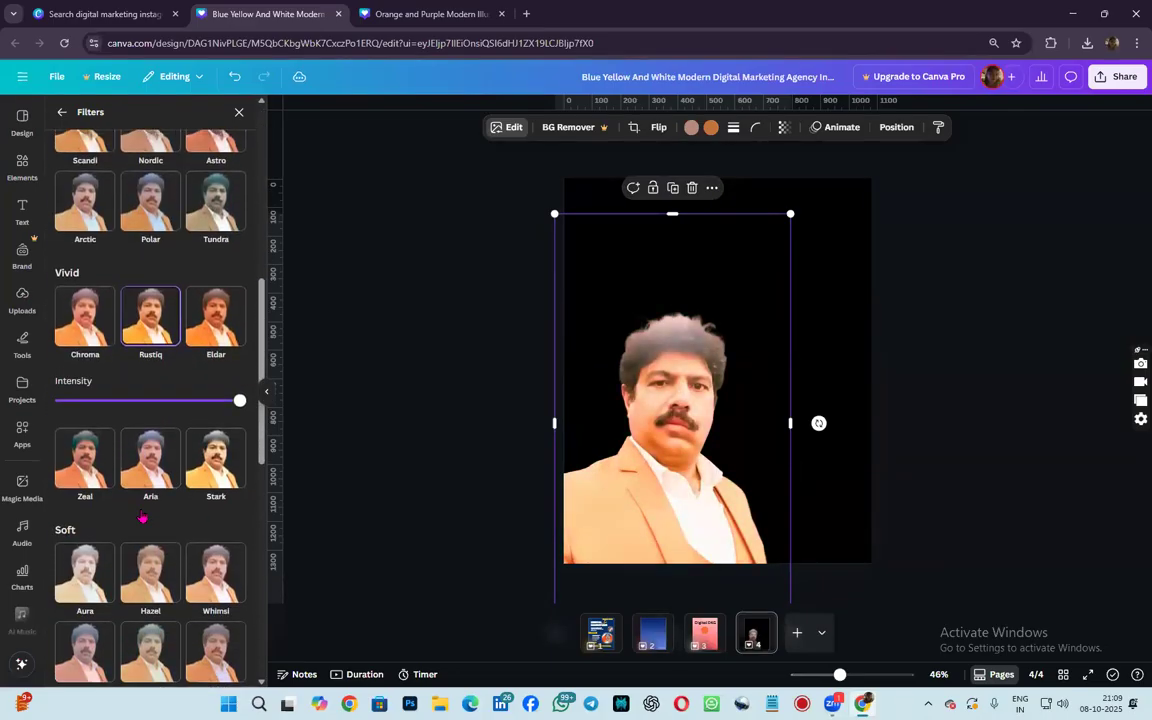
scroll(143, 518, "up", 5)
scroll(116, 470, "up", 1)
left_click(108, 185)
left_click(62, 112)
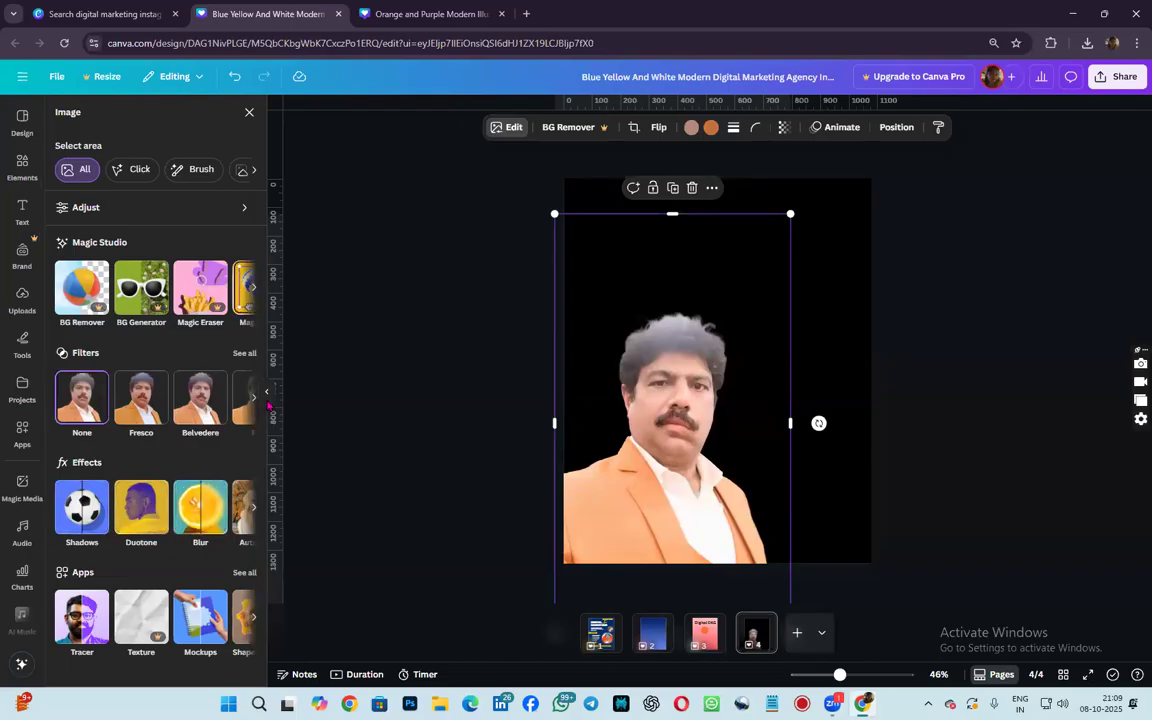
- Close the image editing options and move the portrait lower on page 4
left_click(249, 112)
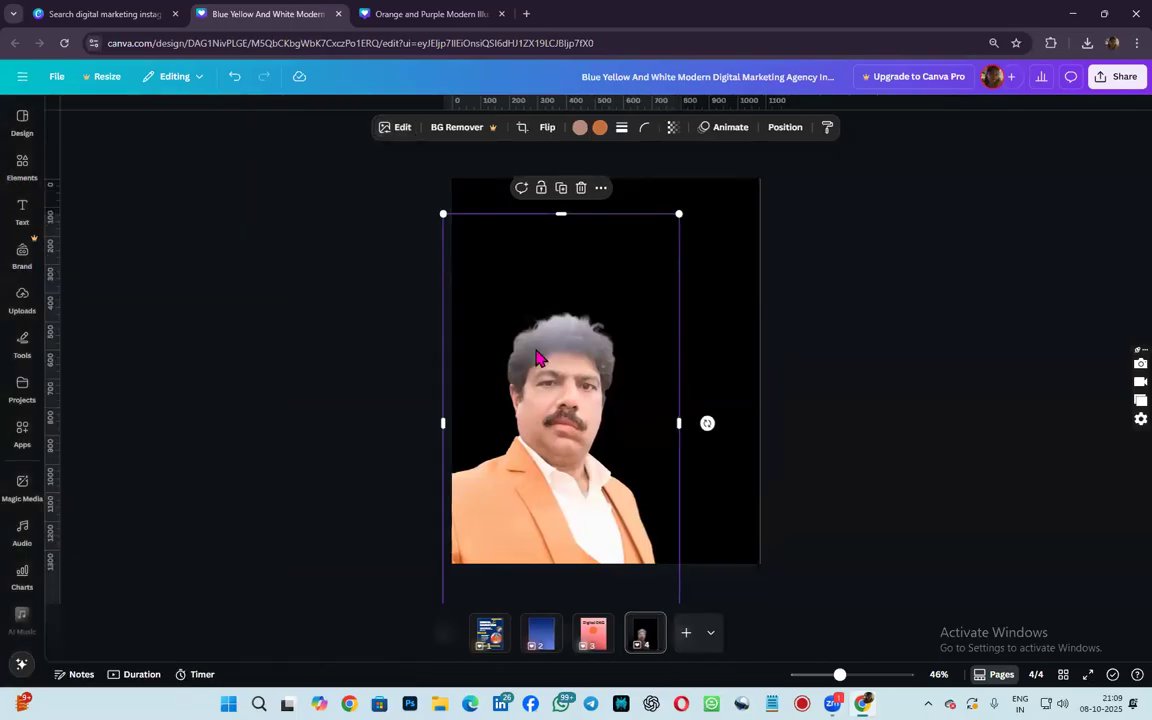
left_click_drag(571, 239, 581, 337)
left_click_drag(663, 455, 642, 453)
- Add a solid circle shape to the blue gradient page 2, move it to the upper-left area and enlarge it
left_click(492, 644)
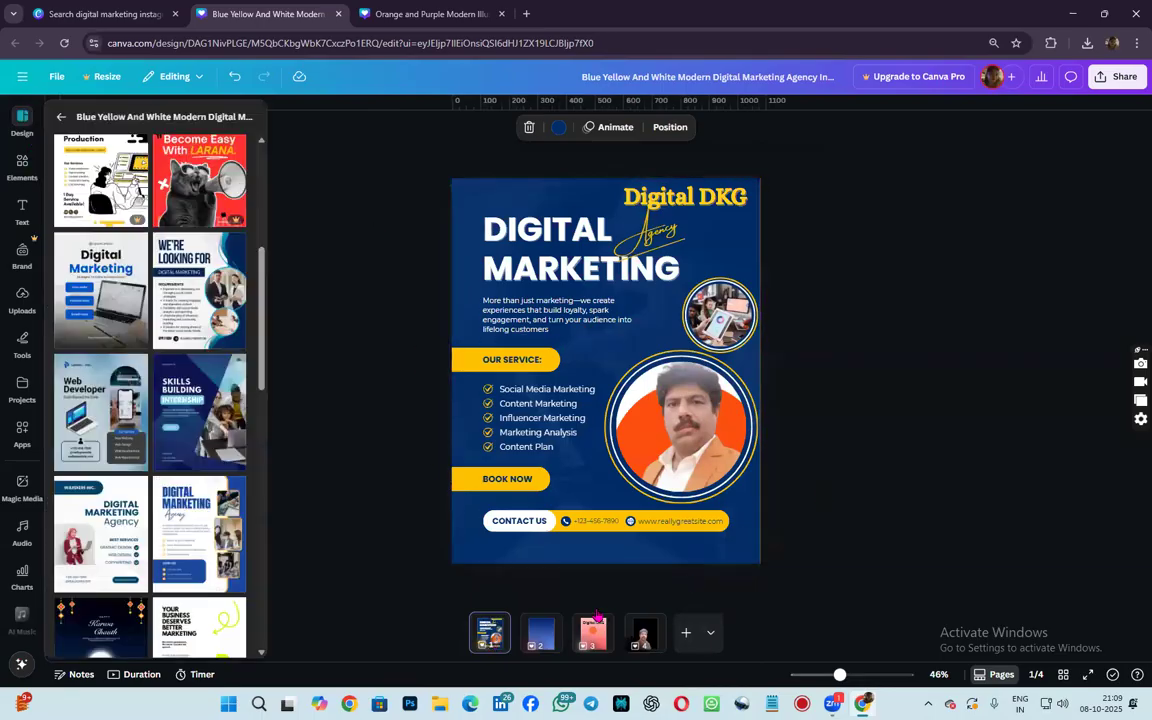
left_click(541, 635)
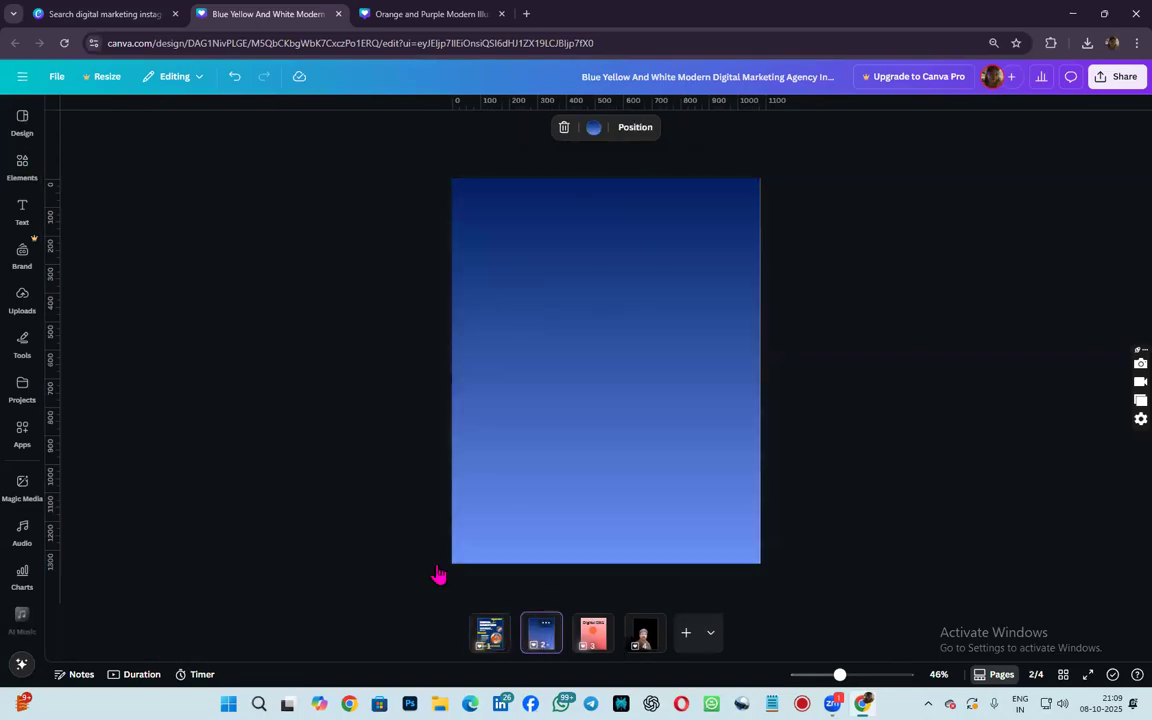
left_click(22, 166)
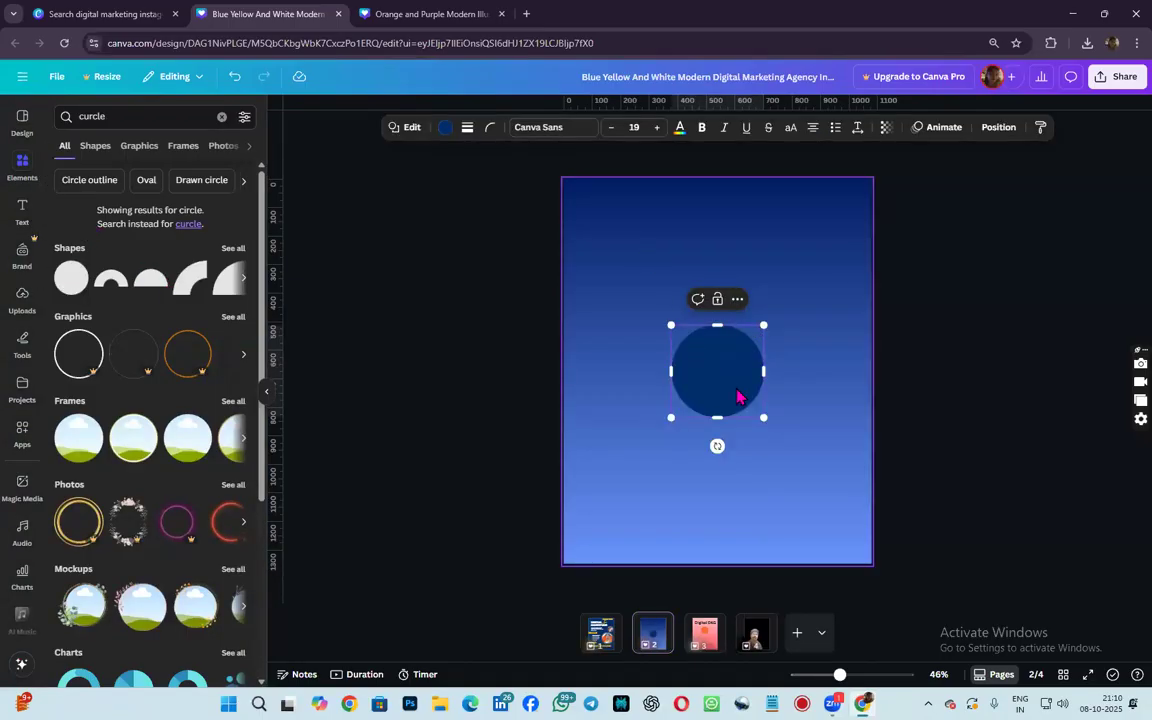
left_click_drag(707, 380, 632, 270)
left_click_drag(692, 327, 787, 418)
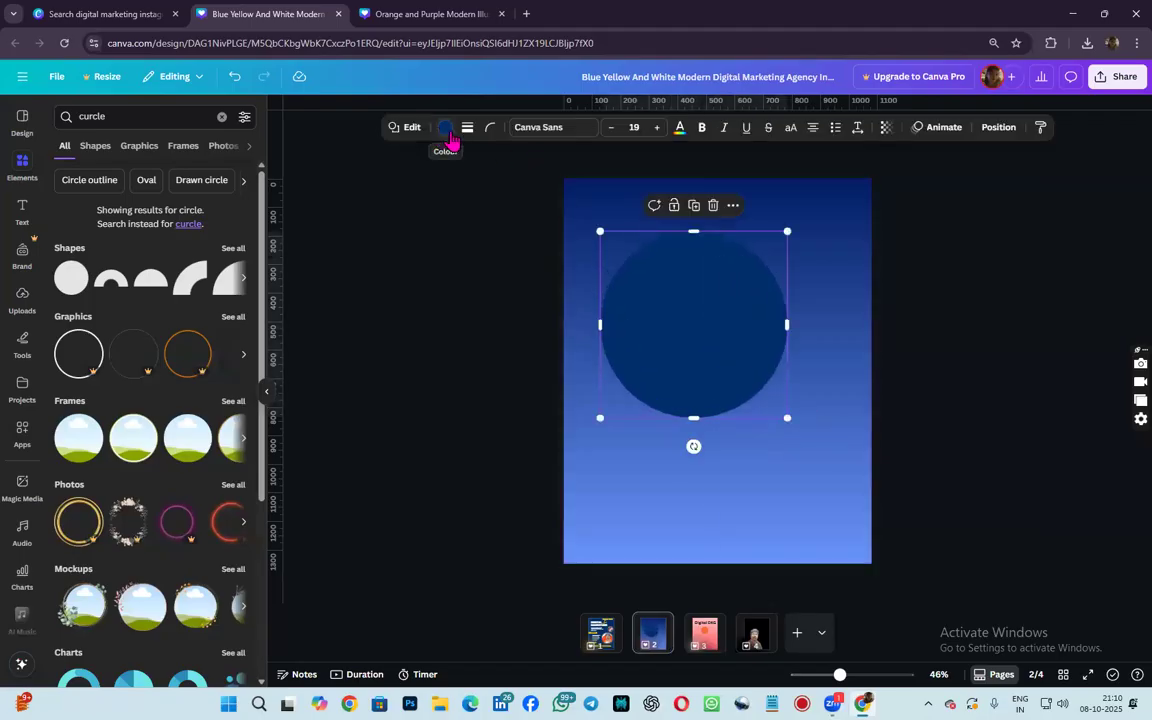
- Fill the large circle on page 2 with the orange document colour
left_click(512, 228)
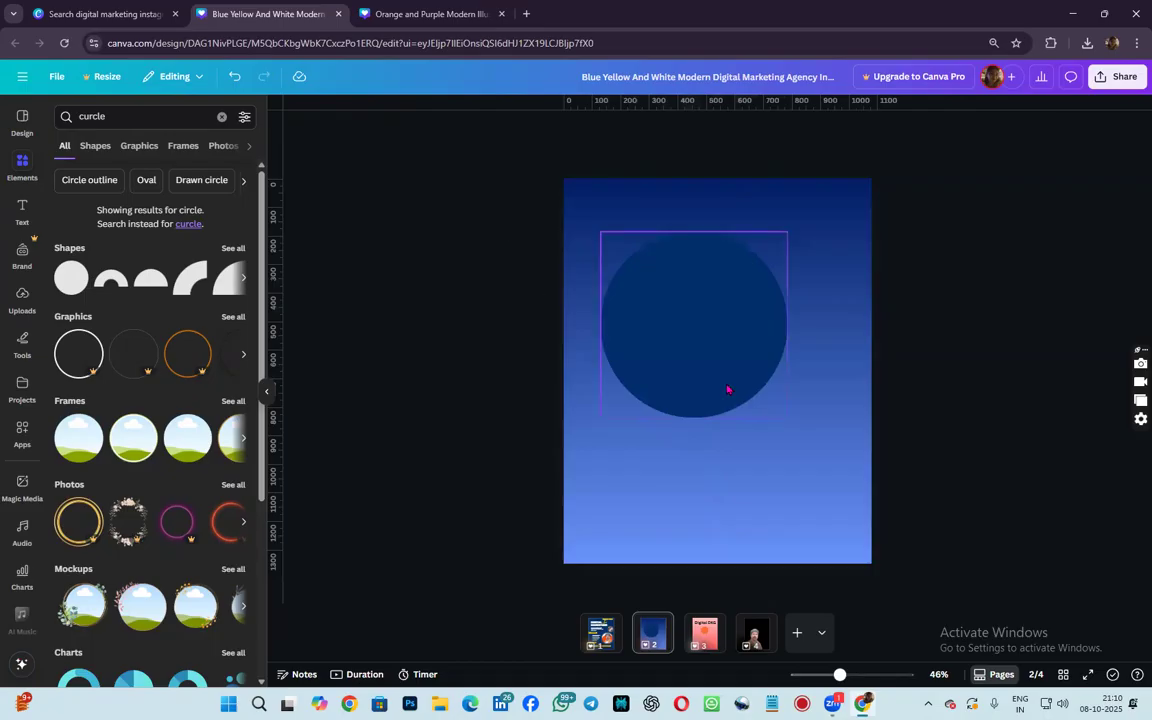
left_click(697, 374)
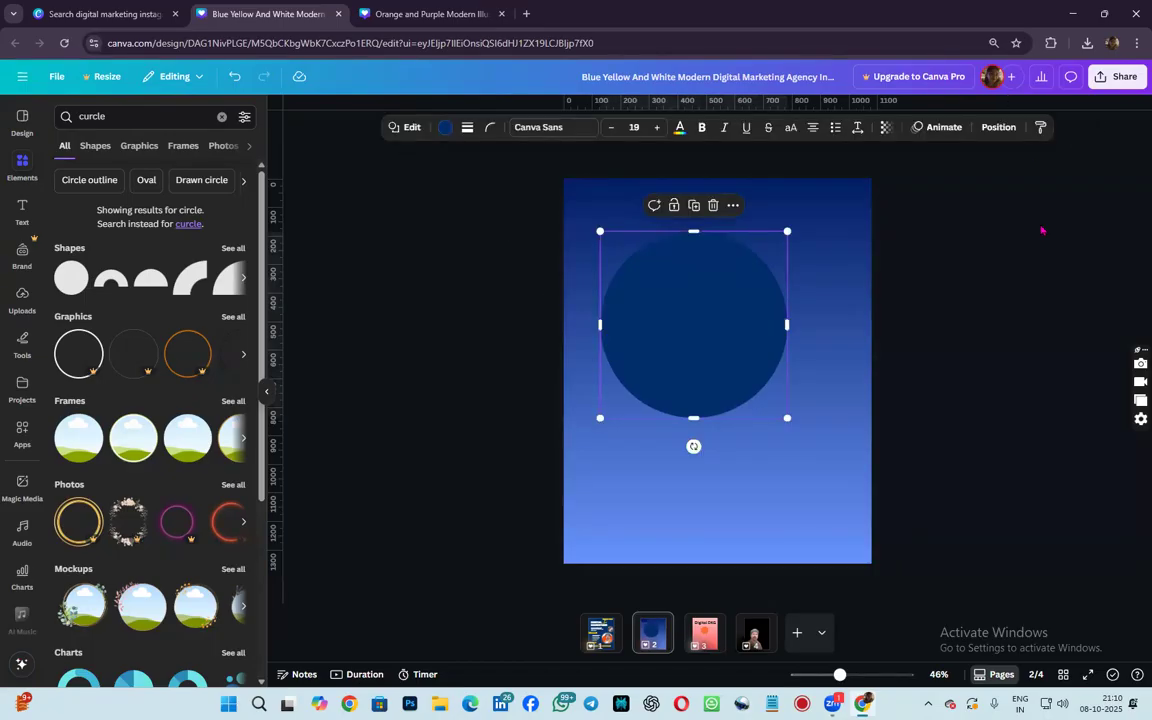
left_click(990, 223)
left_click(724, 318)
left_click(445, 127)
left_click(178, 202)
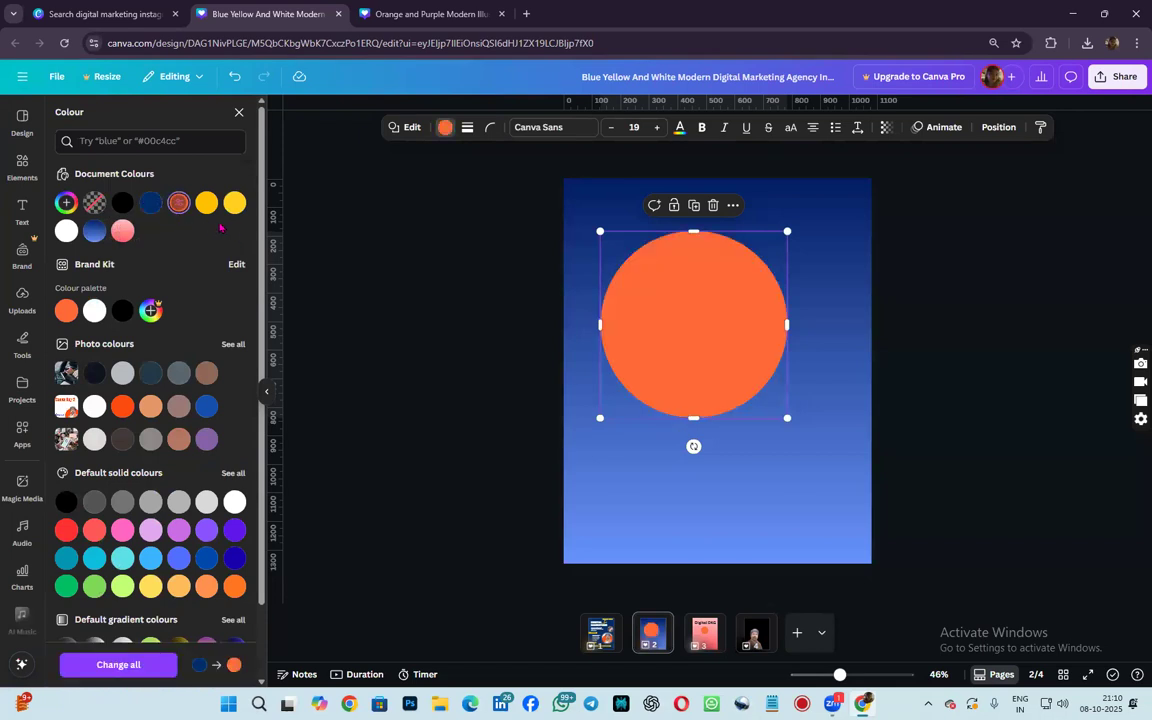
key("Escape")
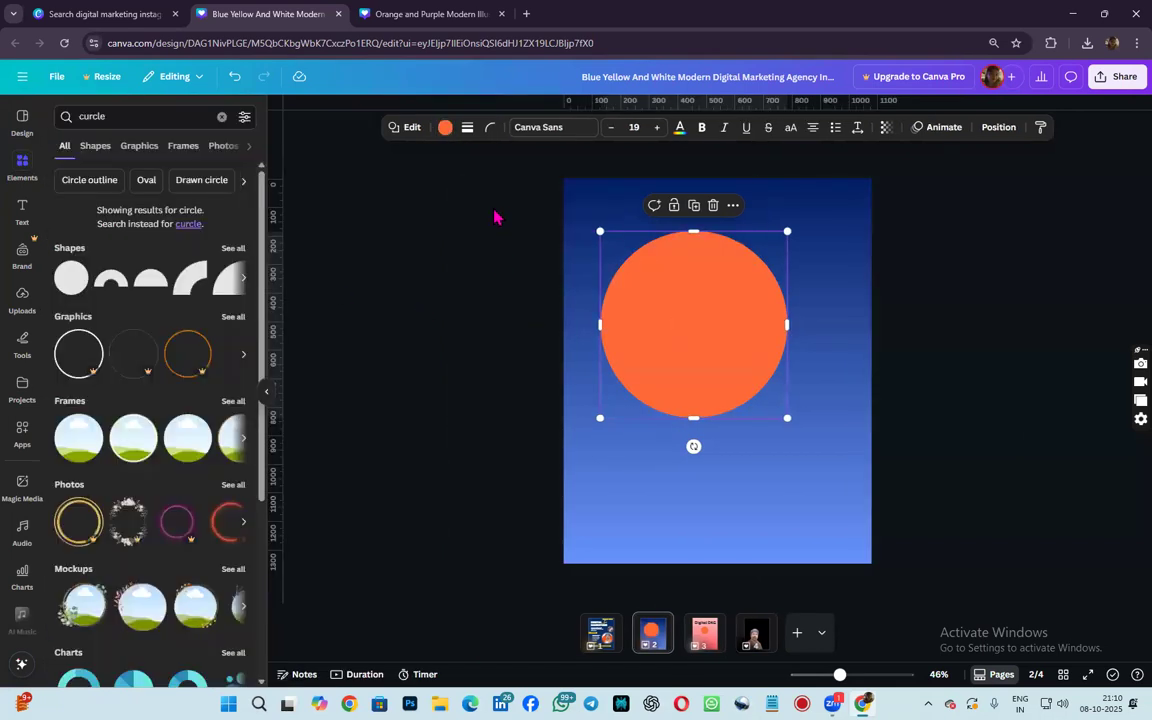
- Fill the circle on page 2 with the lighter yellow document colour
left_click(448, 137)
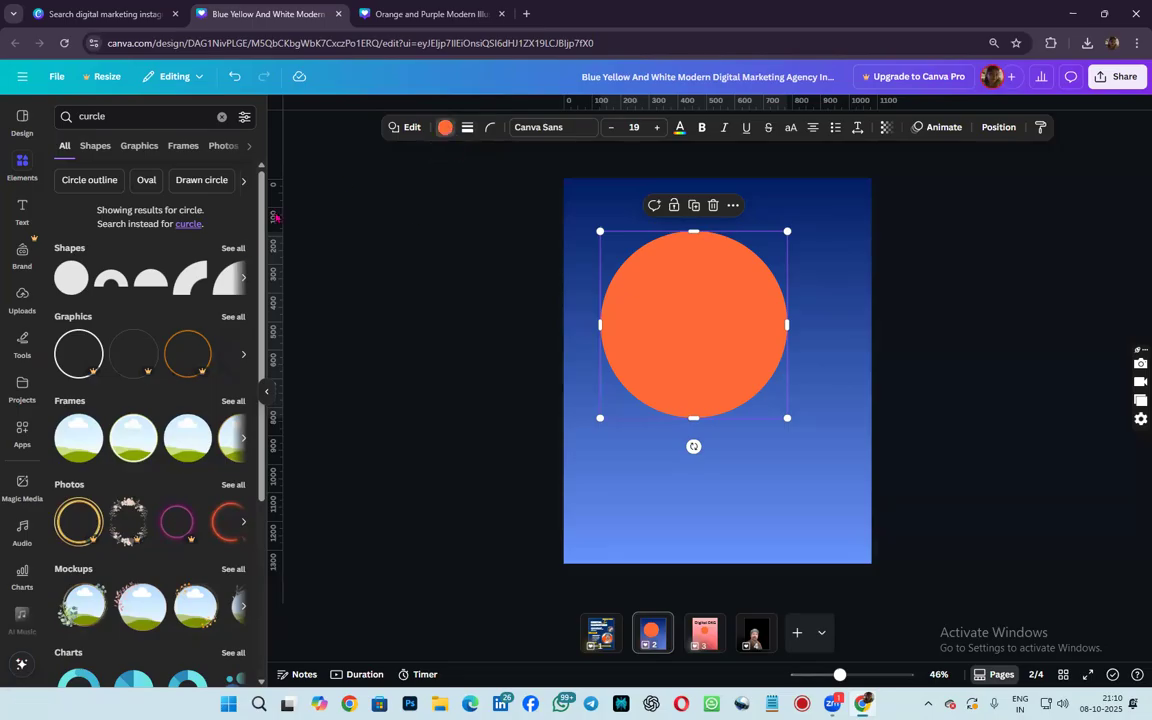
left_click(441, 131)
left_click(235, 203)
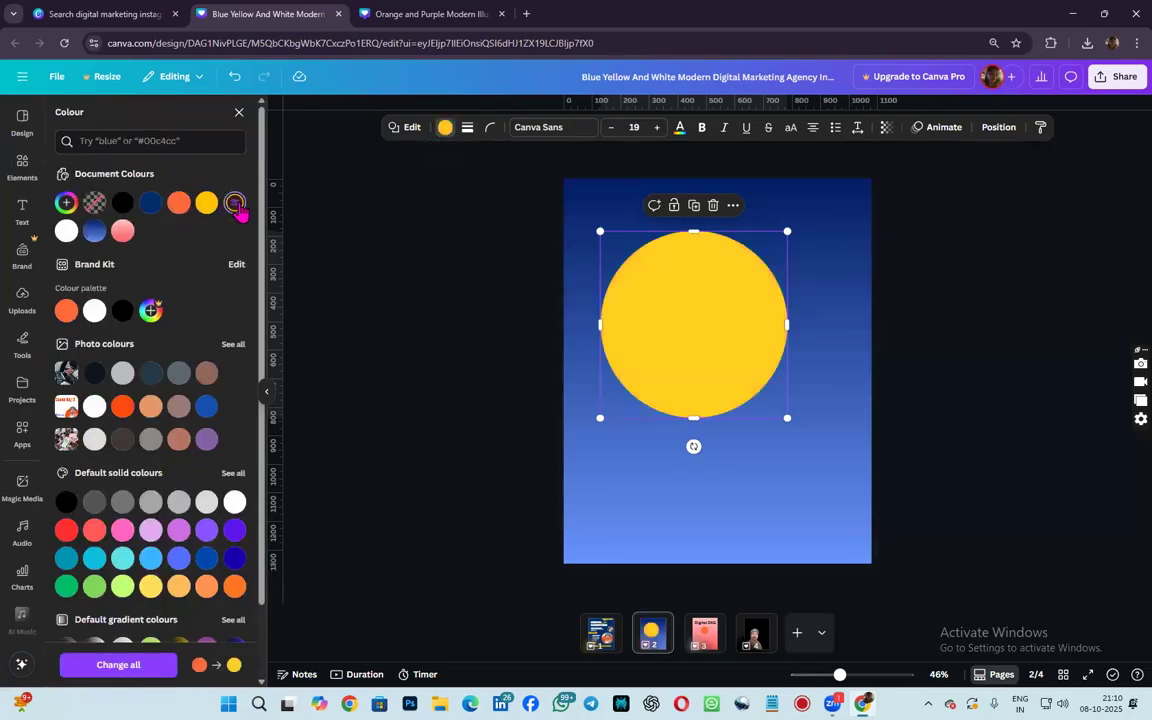
- Try a solid stroke at weight 20, a dashed stroke, and a dotted stroke at weight 29 on the circle
left_click(469, 137)
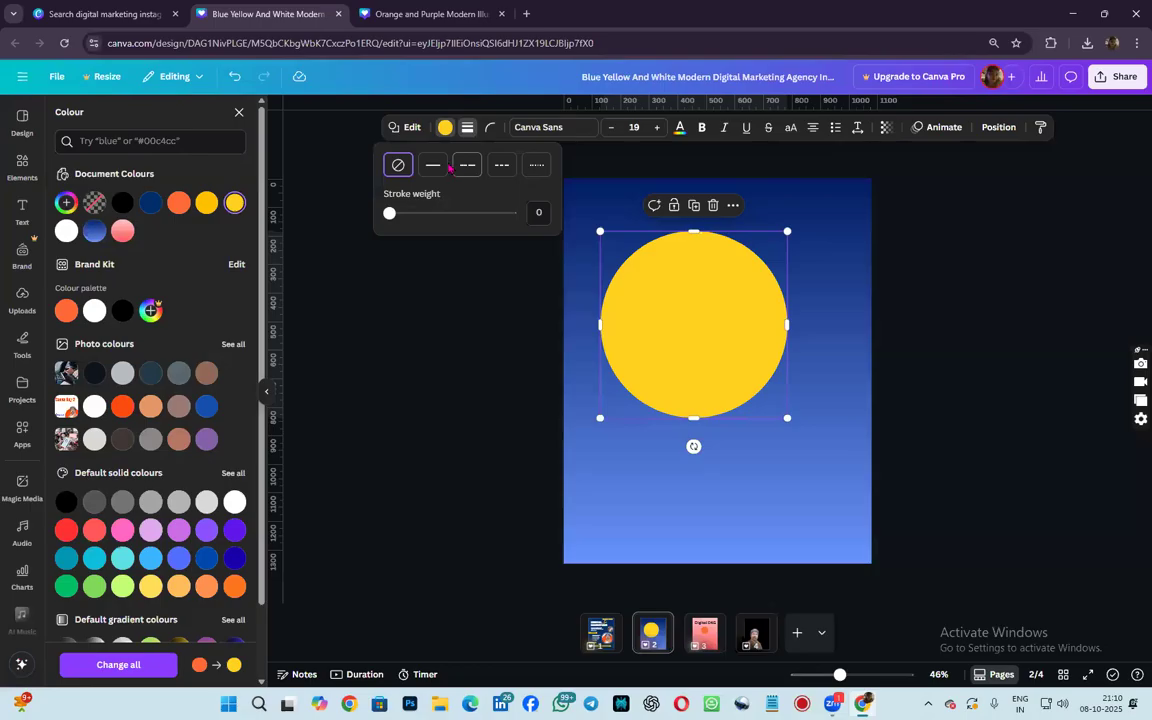
left_click(433, 165)
left_click_drag(405, 215, 414, 213)
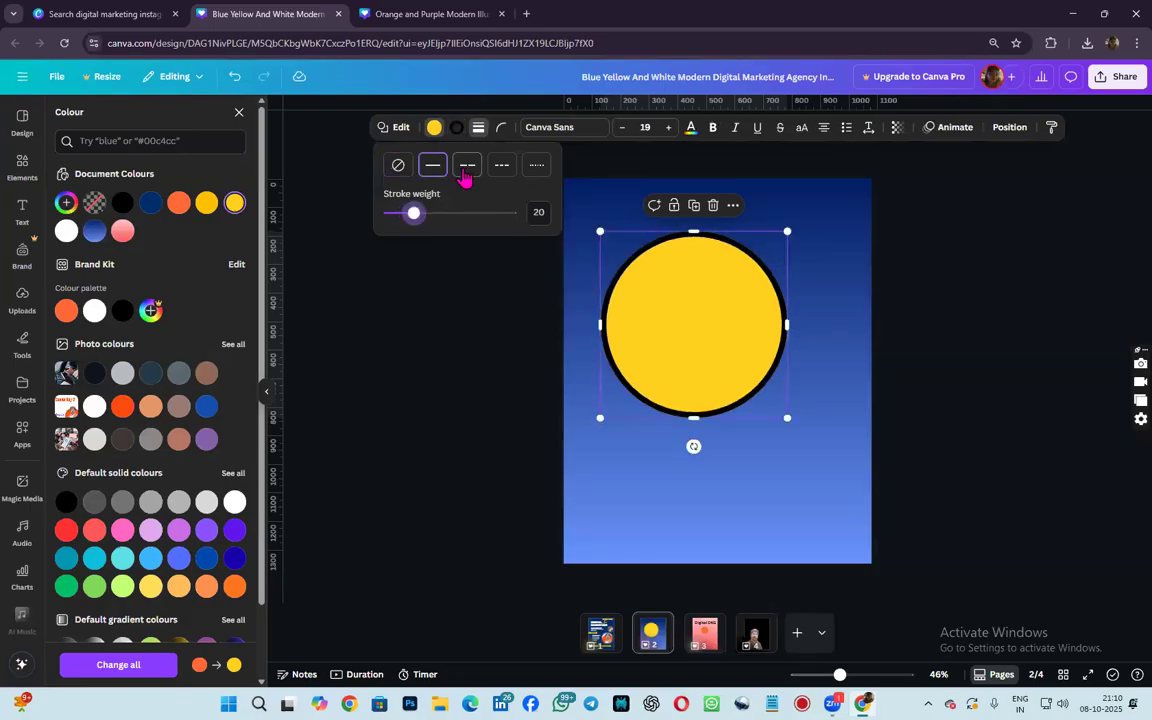
left_click(466, 168)
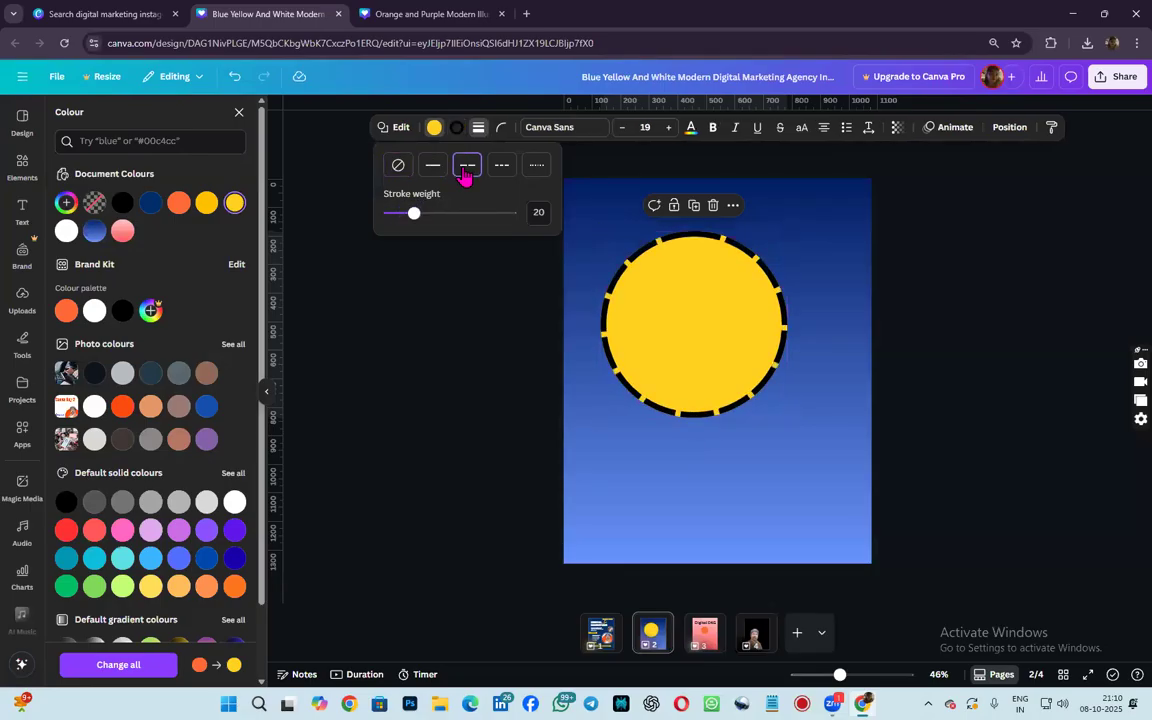
left_click(424, 213)
left_click(535, 167)
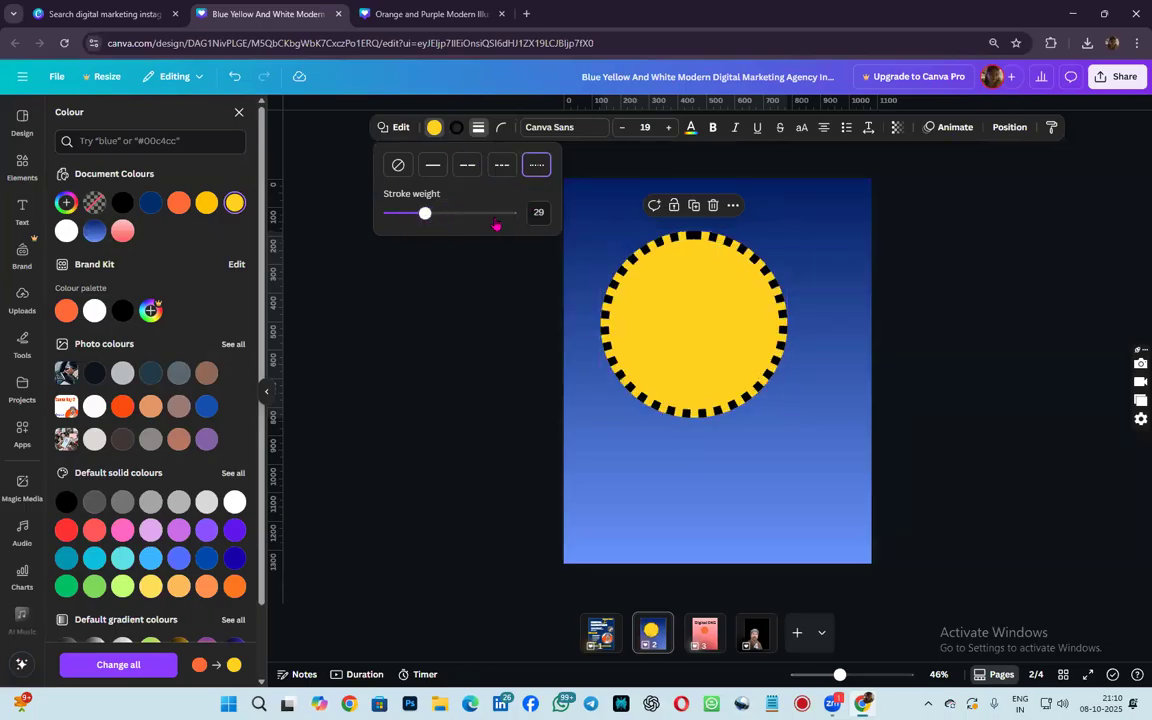
- Give the yellow circle a solid stroke with weight 6
mouse_move(425, 218)
left_mouse_down()
mouse_move(499, 218)
mouse_move(402, 222)
mouse_move(425, 226)
mouse_move(401, 232)
mouse_move(418, 213)
mouse_move(512, 213)
mouse_move(395, 229)
left_mouse_up()
left_click(433, 164)
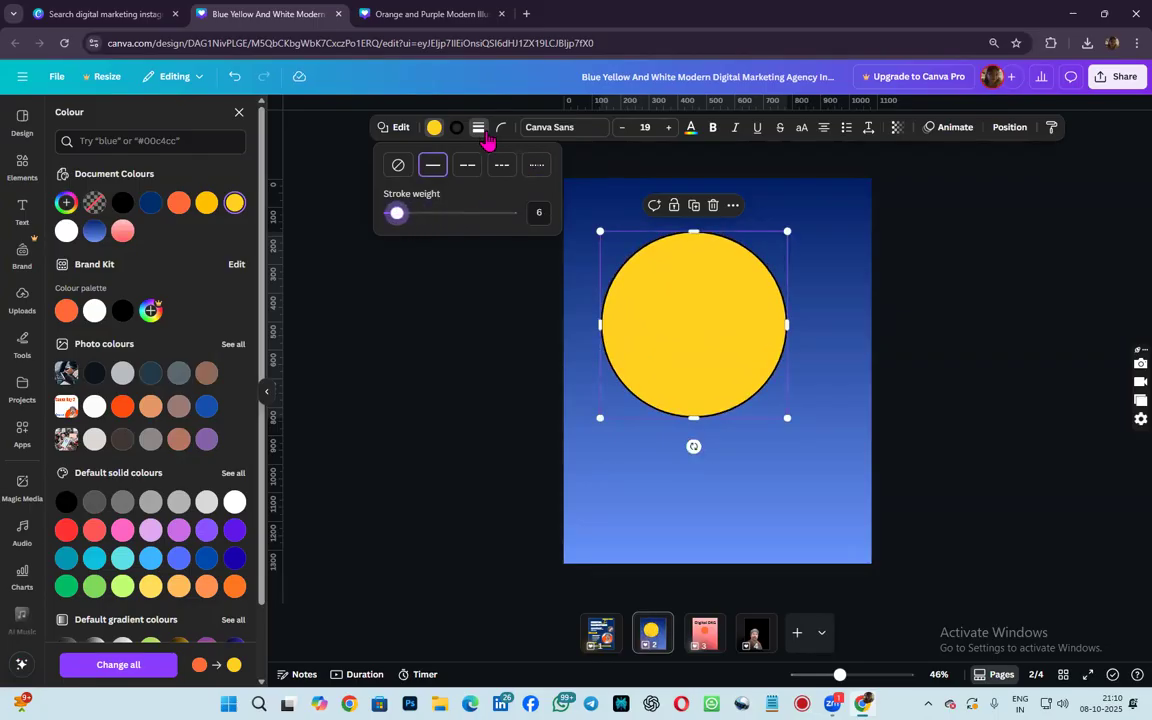
left_click(399, 165)
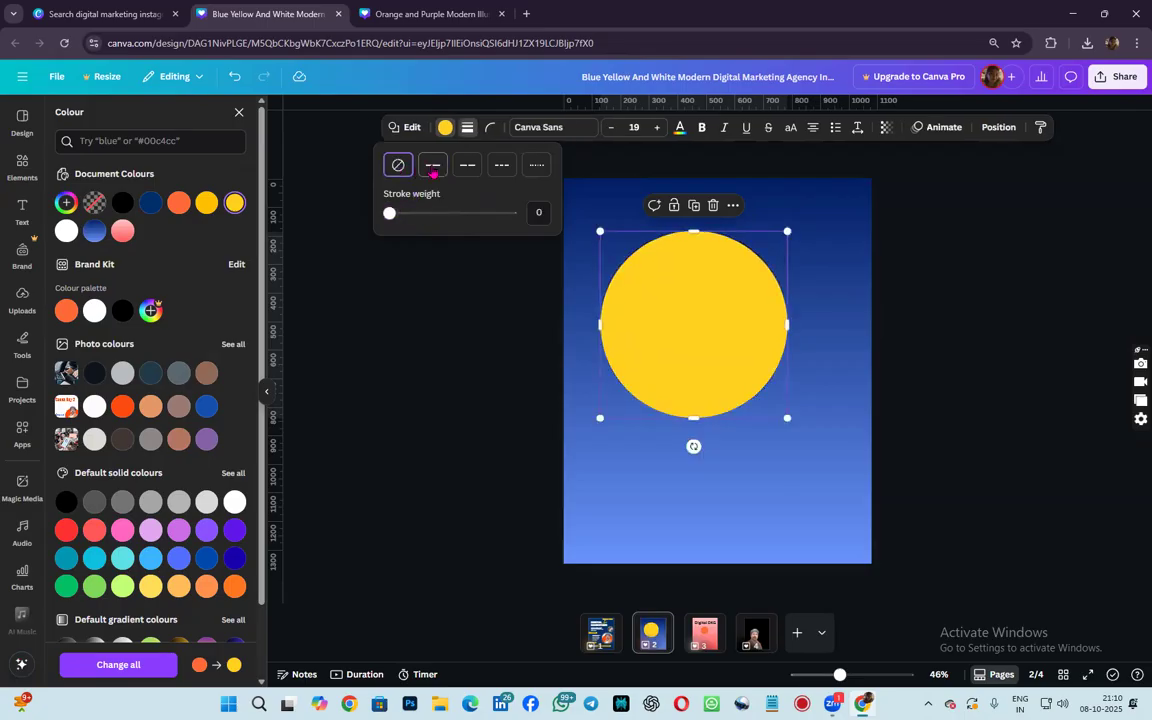
left_click(433, 168)
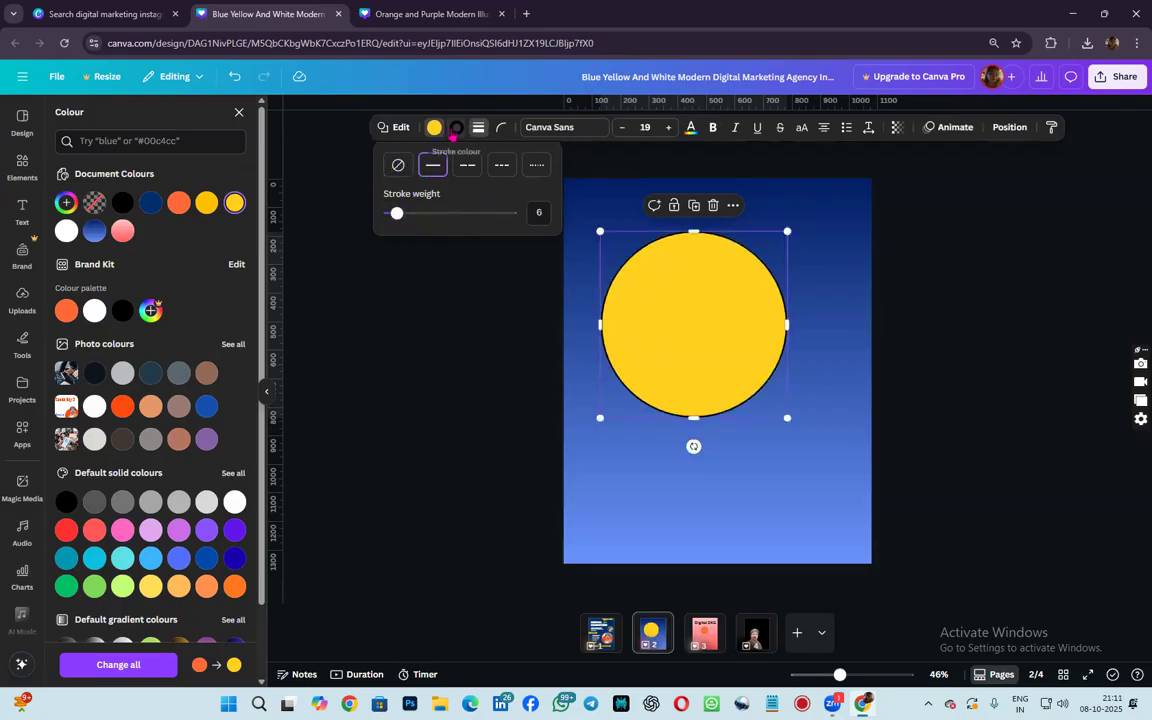
left_click(399, 166)
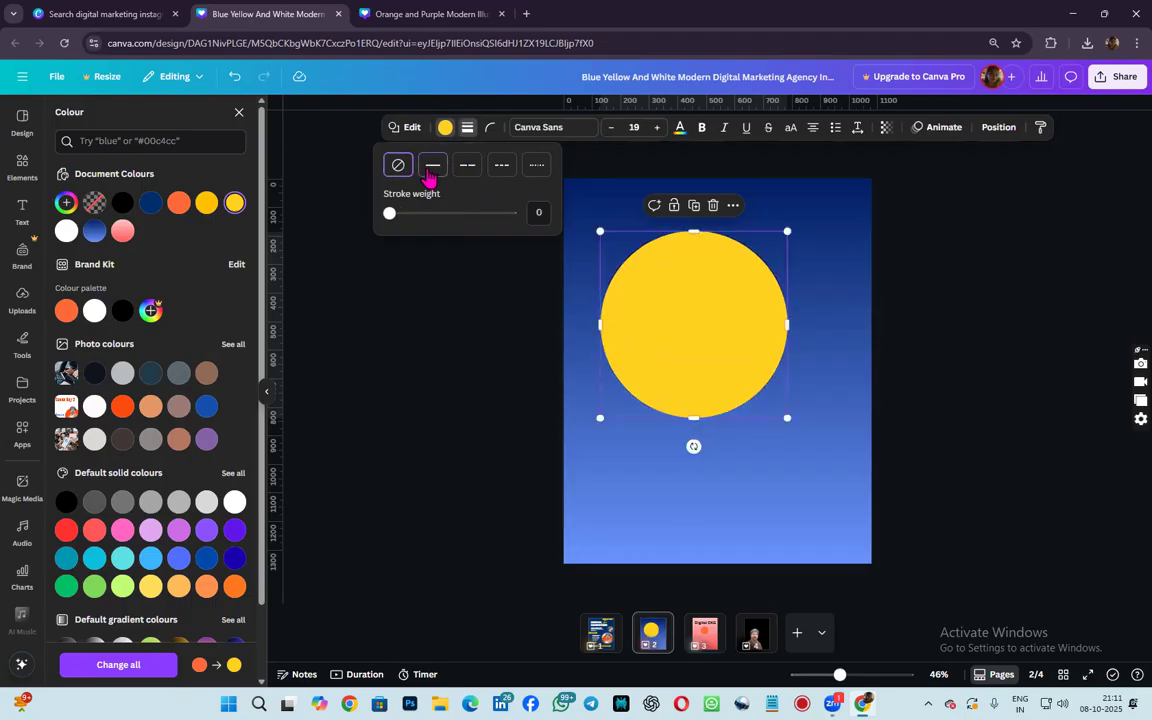
left_click(431, 168)
- Try orange and black for the circle's stroke and settle on white
left_click(456, 128)
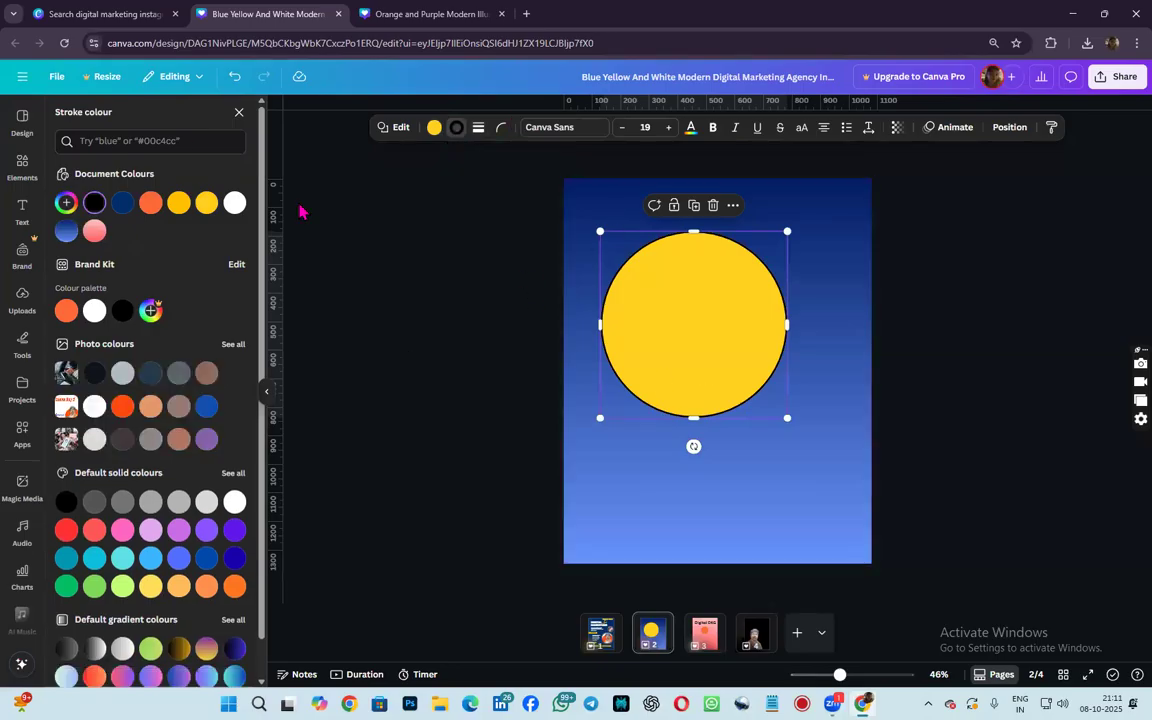
left_click(150, 203)
left_click(234, 204)
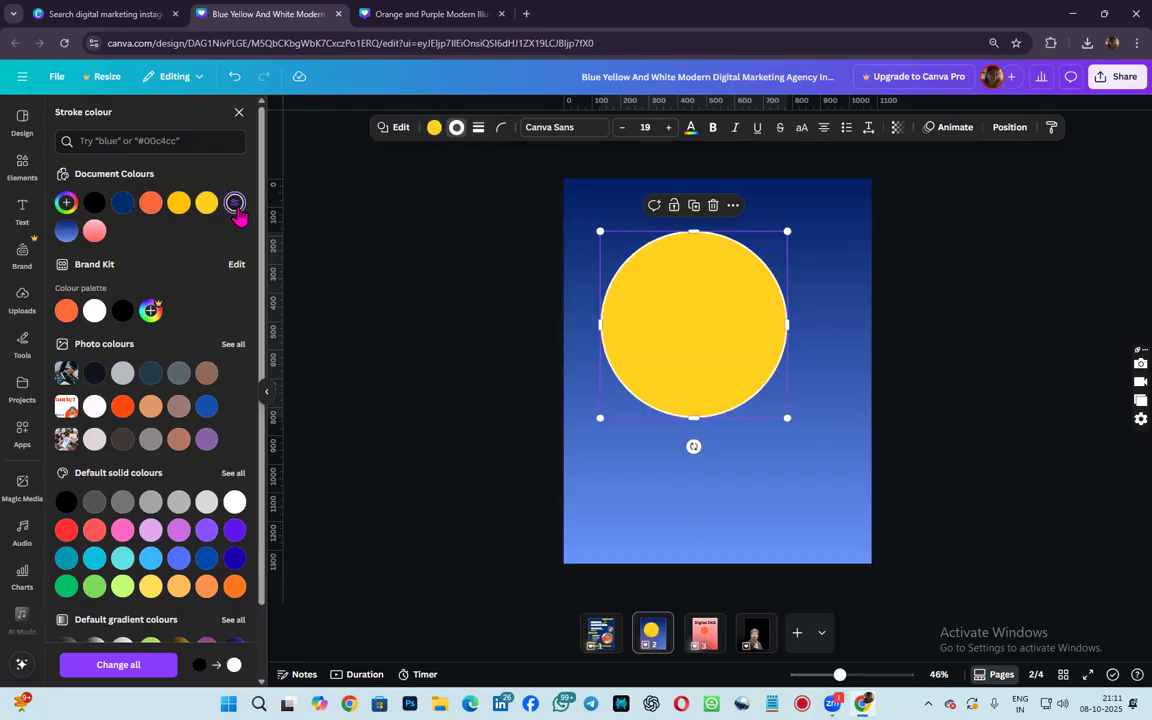
left_click(94, 203)
left_click(234, 206)
- Try increasing the circle's corner rounding and move the circle up toward the top of page 2
left_click(503, 133)
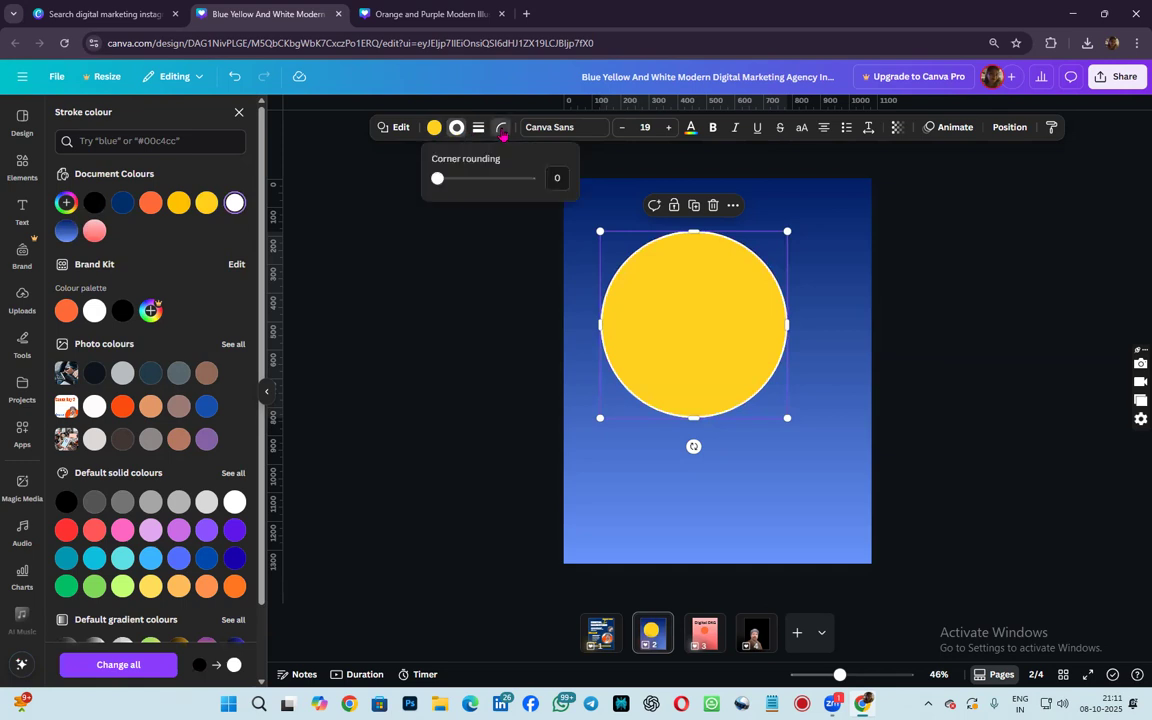
left_click_drag(437, 182, 467, 183)
left_click(712, 342)
left_click_drag(712, 342, 686, 309)
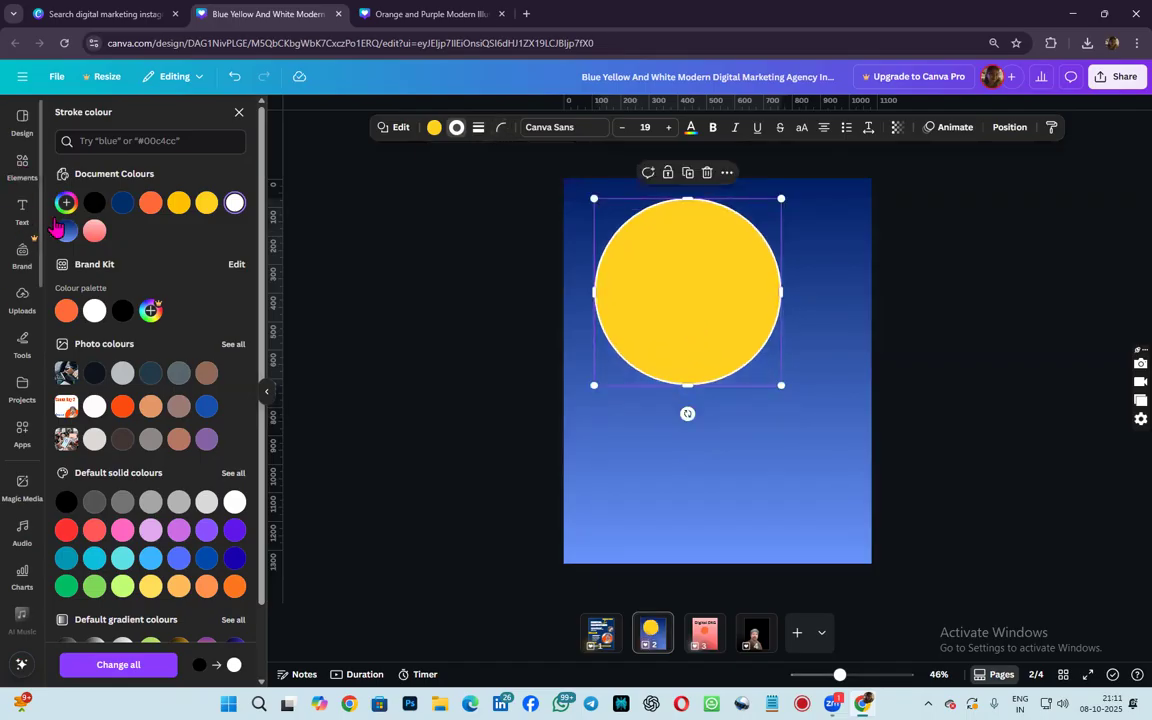
- Search the elements for "square", add the rounded square to page 2 and place it below the yellow circle
left_click(21, 168)
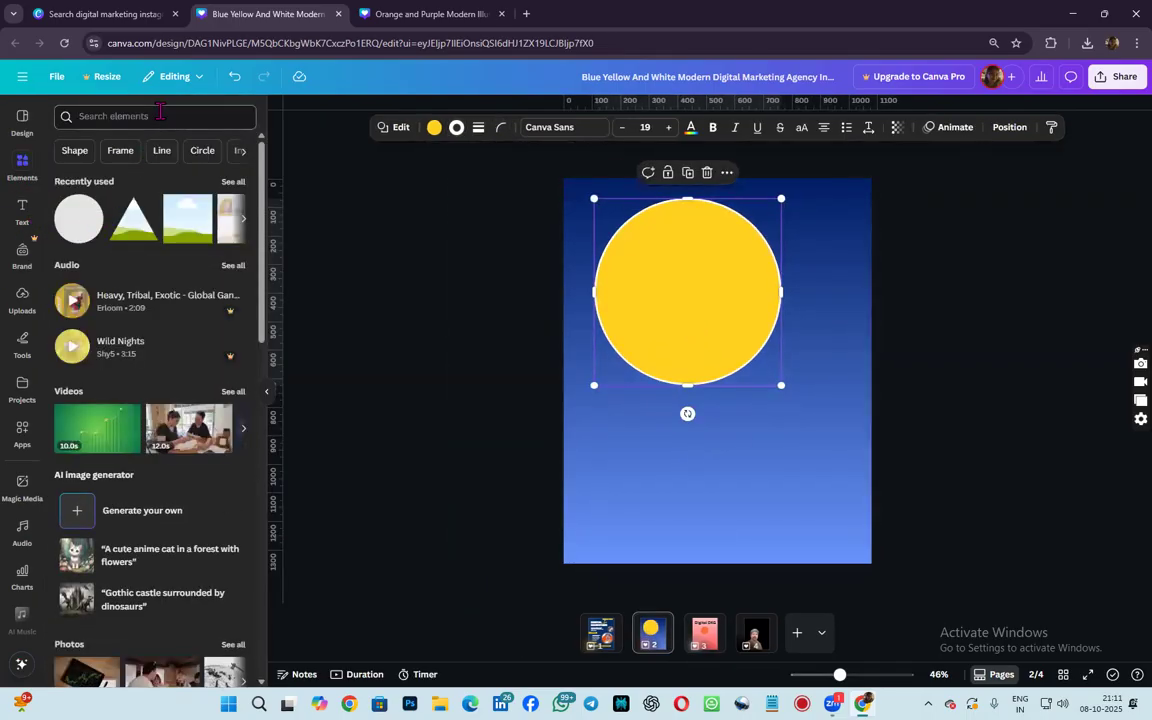
left_click(159, 115)
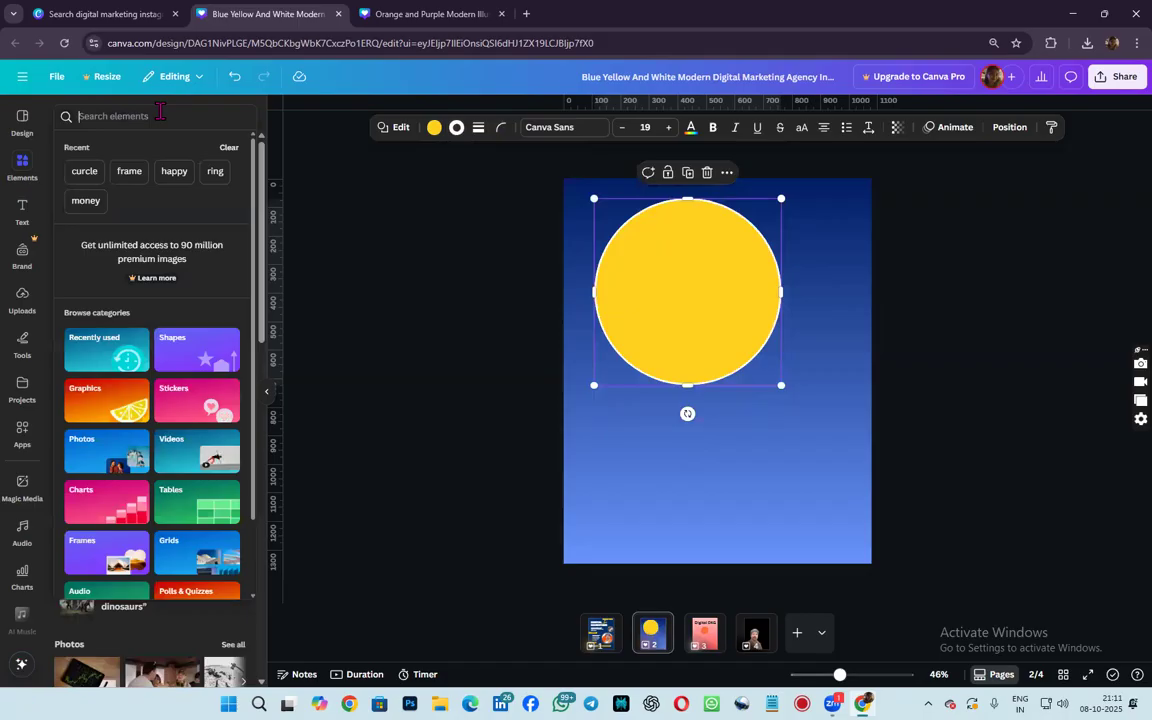
type("square")
key("Return")
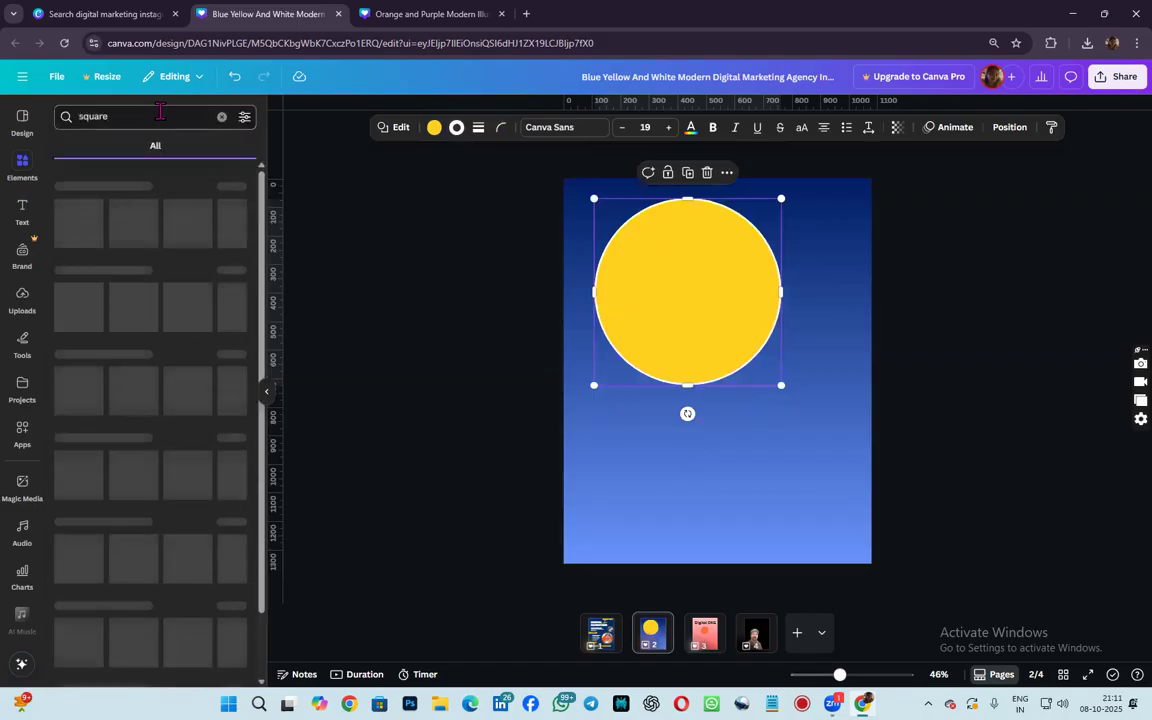
left_click(71, 206)
left_click_drag(717, 398, 734, 517)
left_click_drag(687, 443, 613, 381)
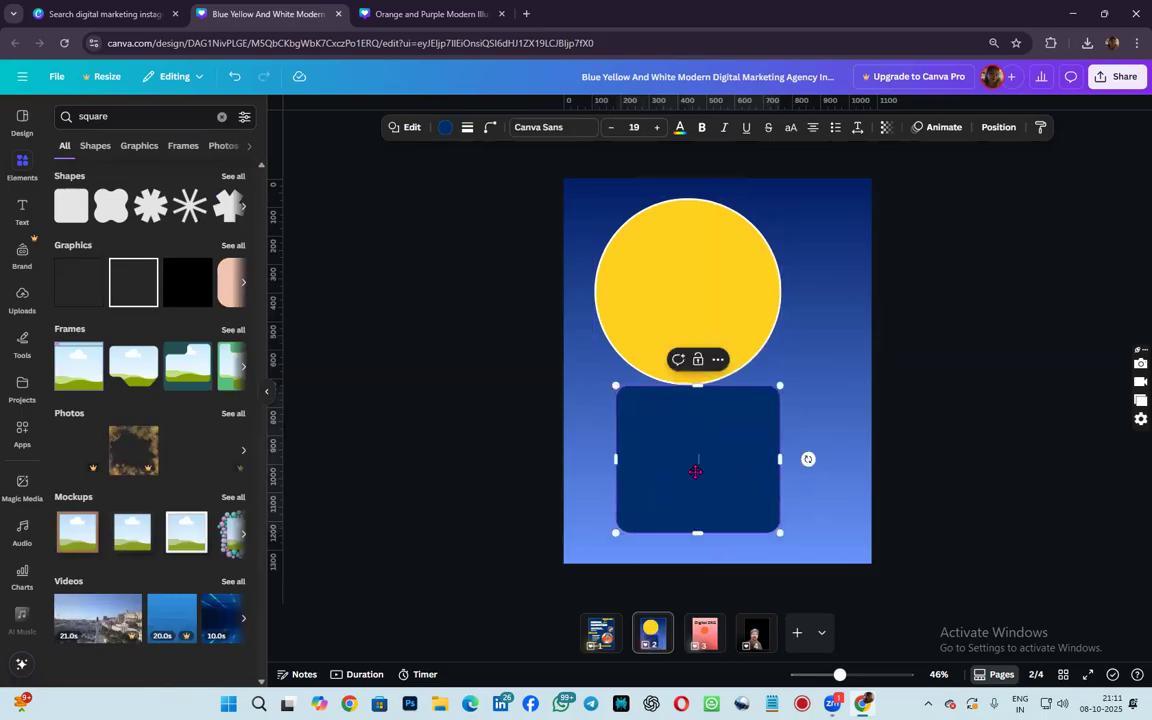
left_click_drag(694, 468, 694, 494)
- Reduce the dark blue square's corner rounding to 23 and turn it into a seven-sided polygon, trying three sides first
left_click(490, 128)
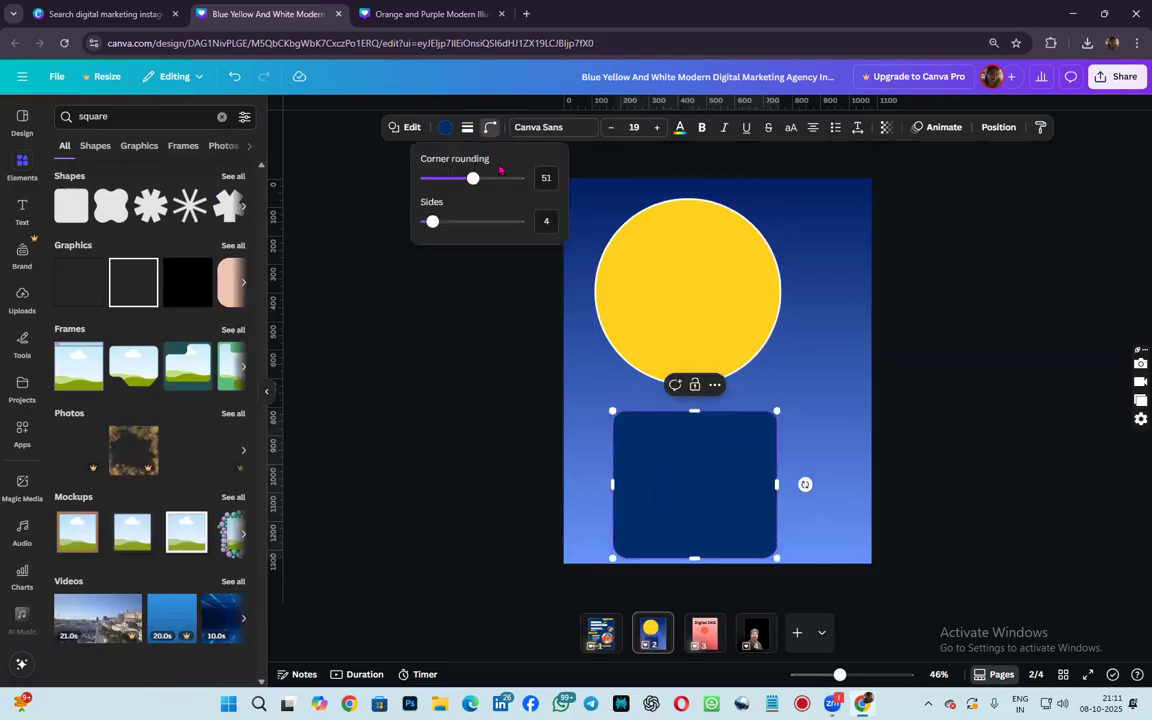
left_click(474, 180)
left_click_drag(474, 181, 414, 229)
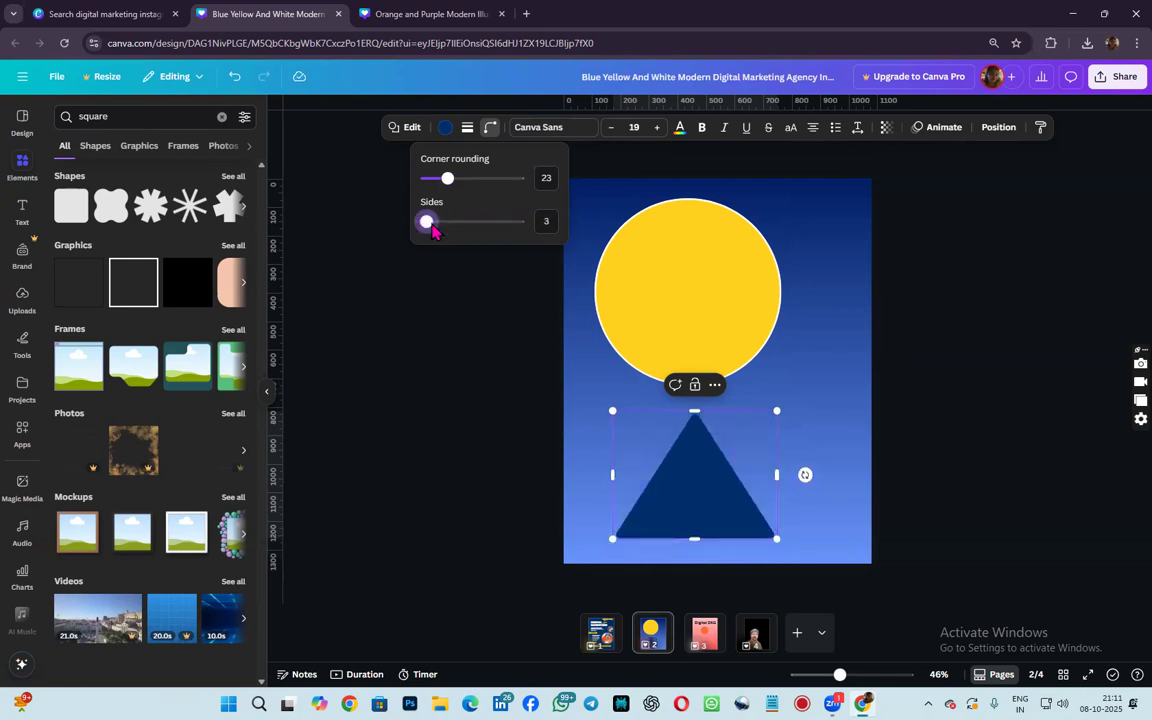
left_click_drag(429, 226, 449, 225)
left_click(710, 429)
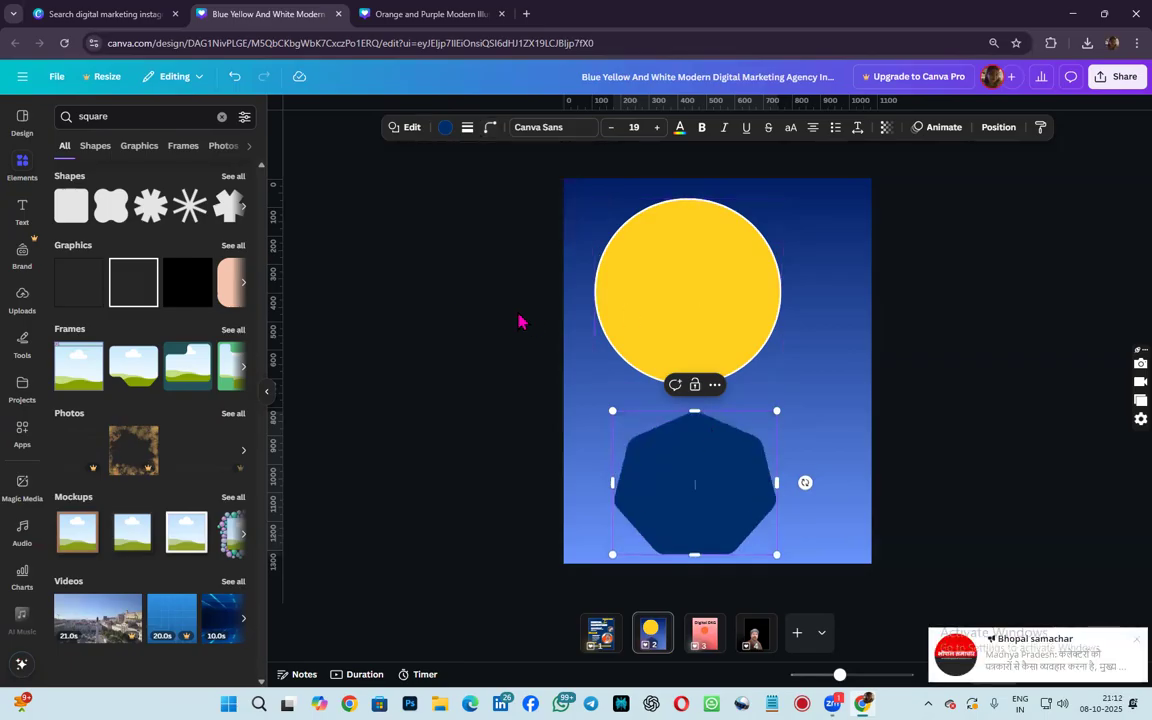
- Enter the sample text "cuhfefeehff" inside the dark blue seven-sided shape
left_click(648, 288)
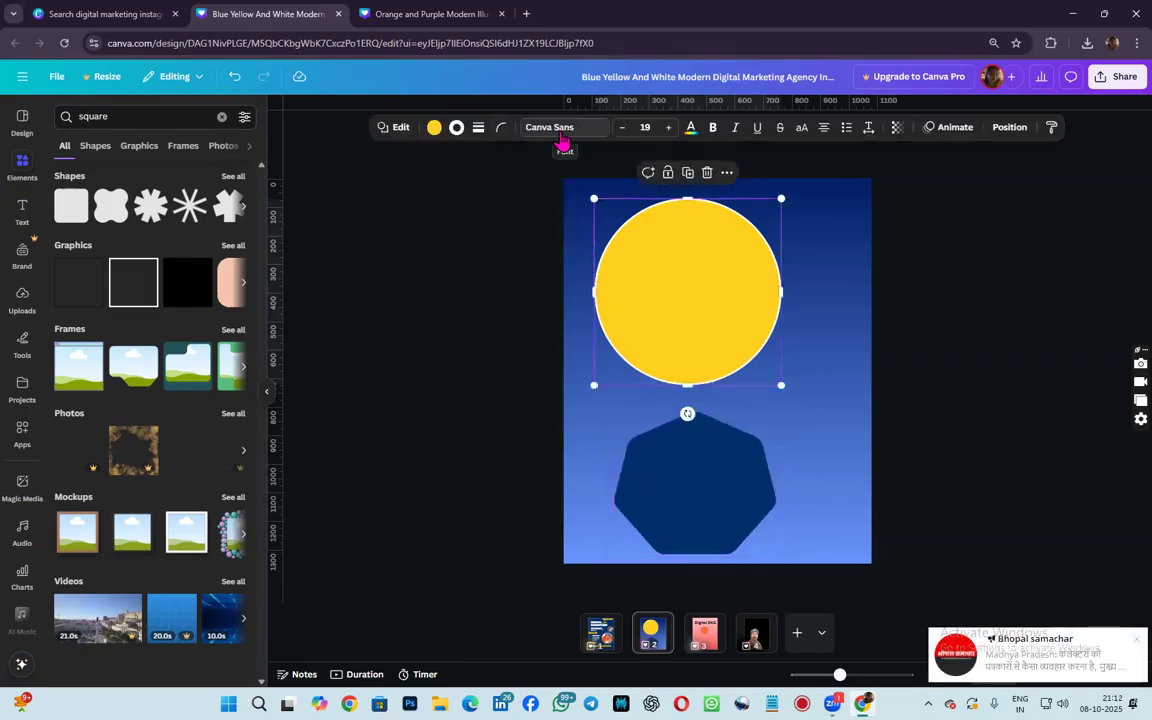
left_click(685, 292)
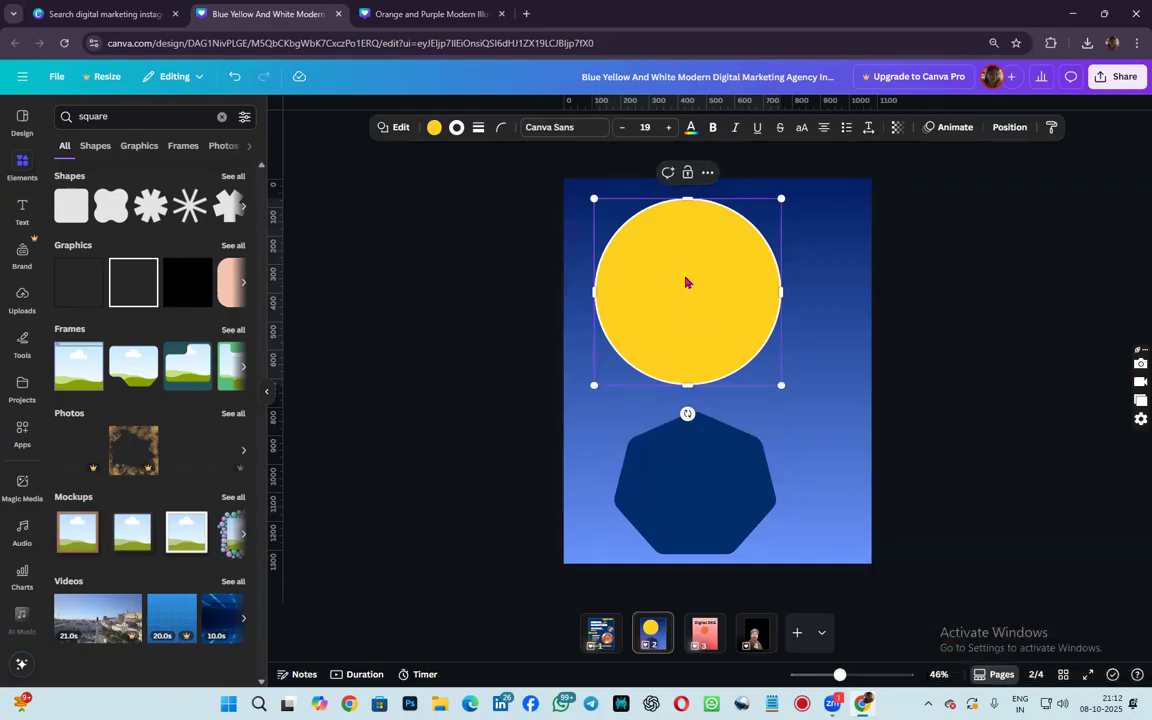
left_click(695, 499)
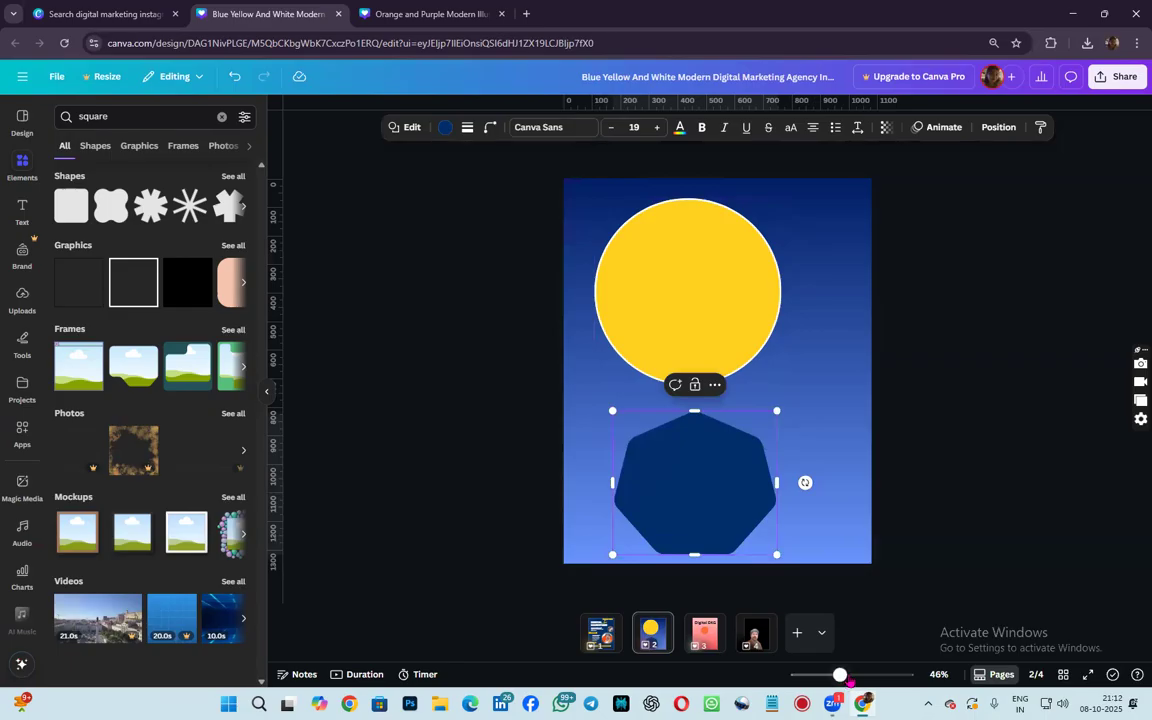
scroll(728, 419, "up", 5)
scroll(614, 368, "down", 3)
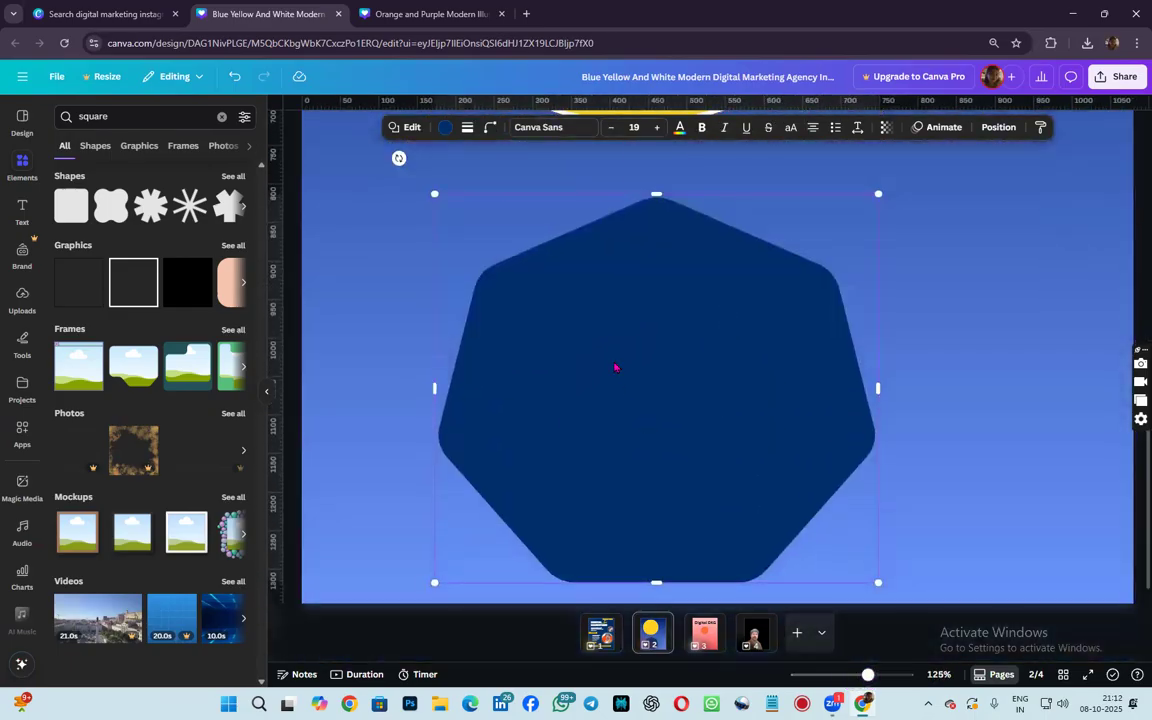
double_click(652, 421)
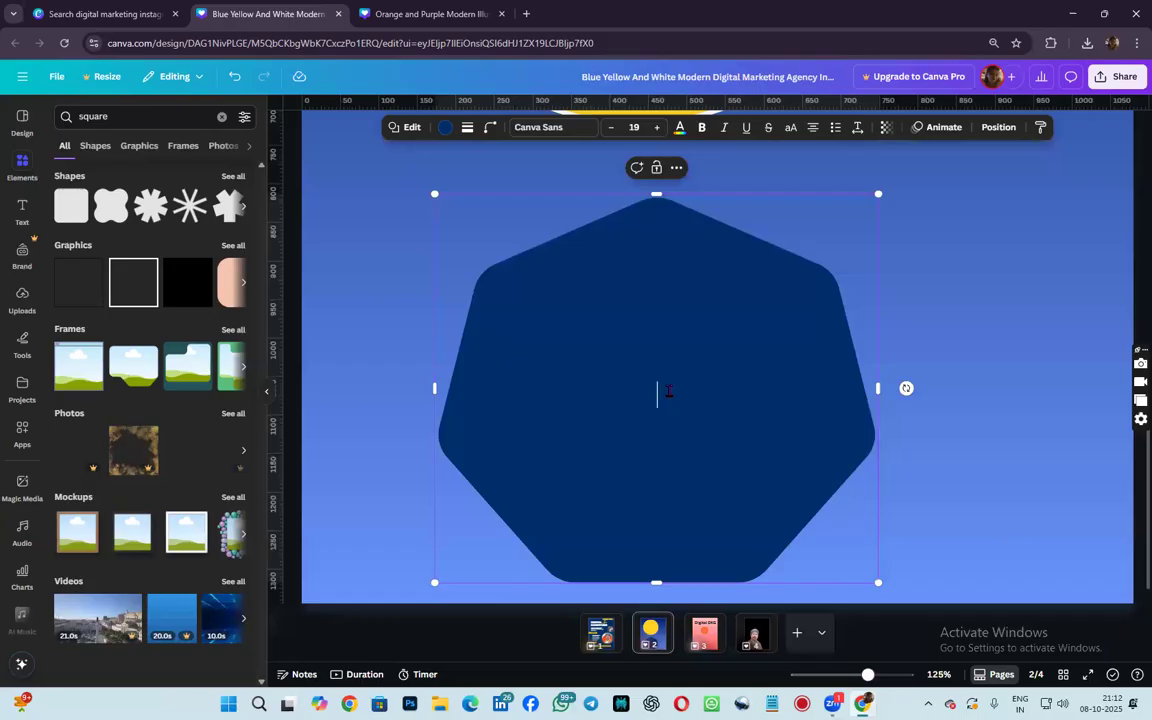
type("cuhfefcehff")
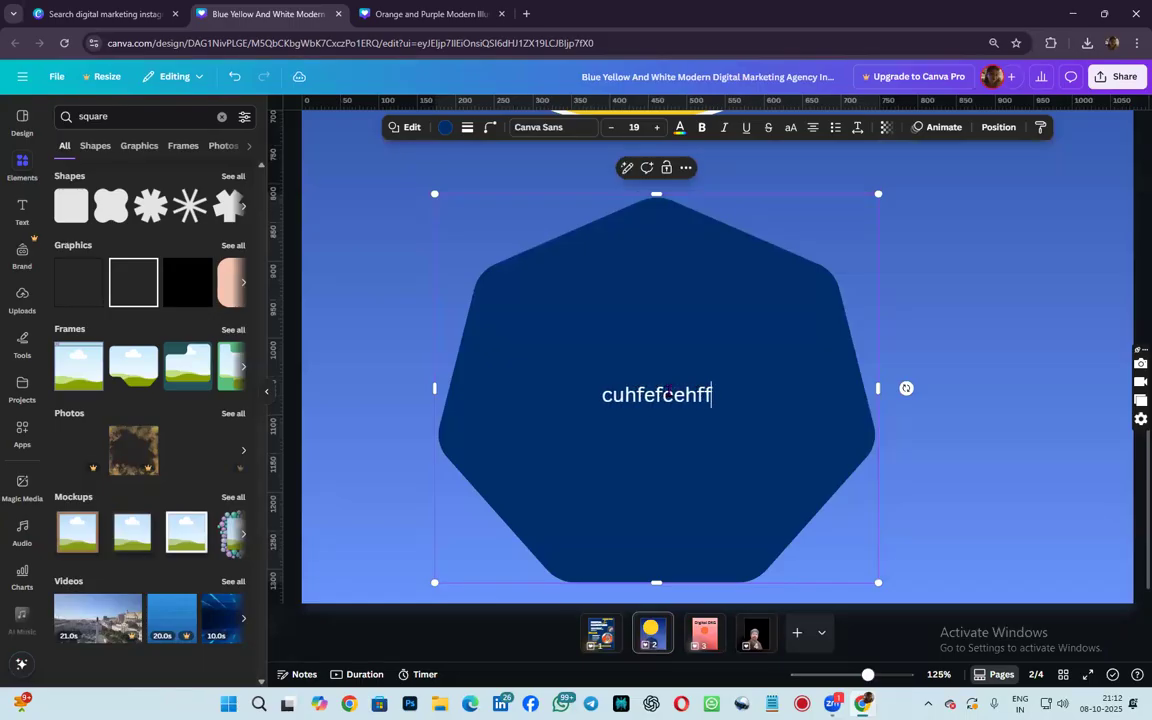
key("Escape")
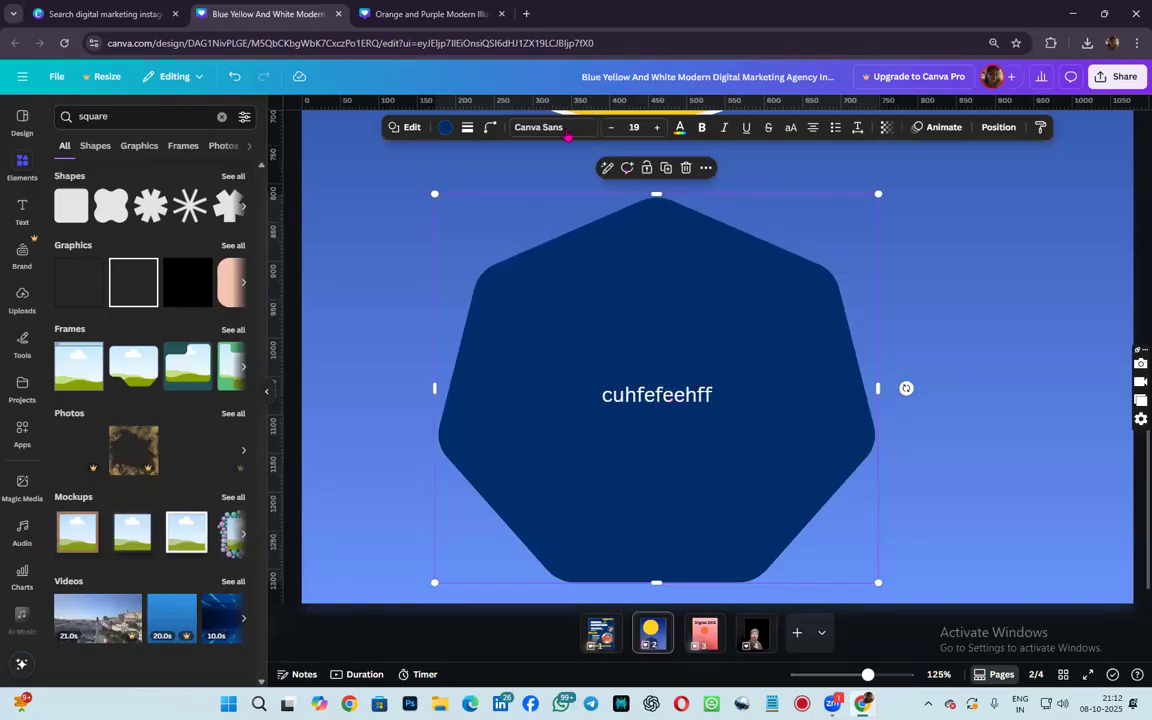
- Set the text in the seven-sided shape to the Archivo Black font at size 43
left_click(566, 134)
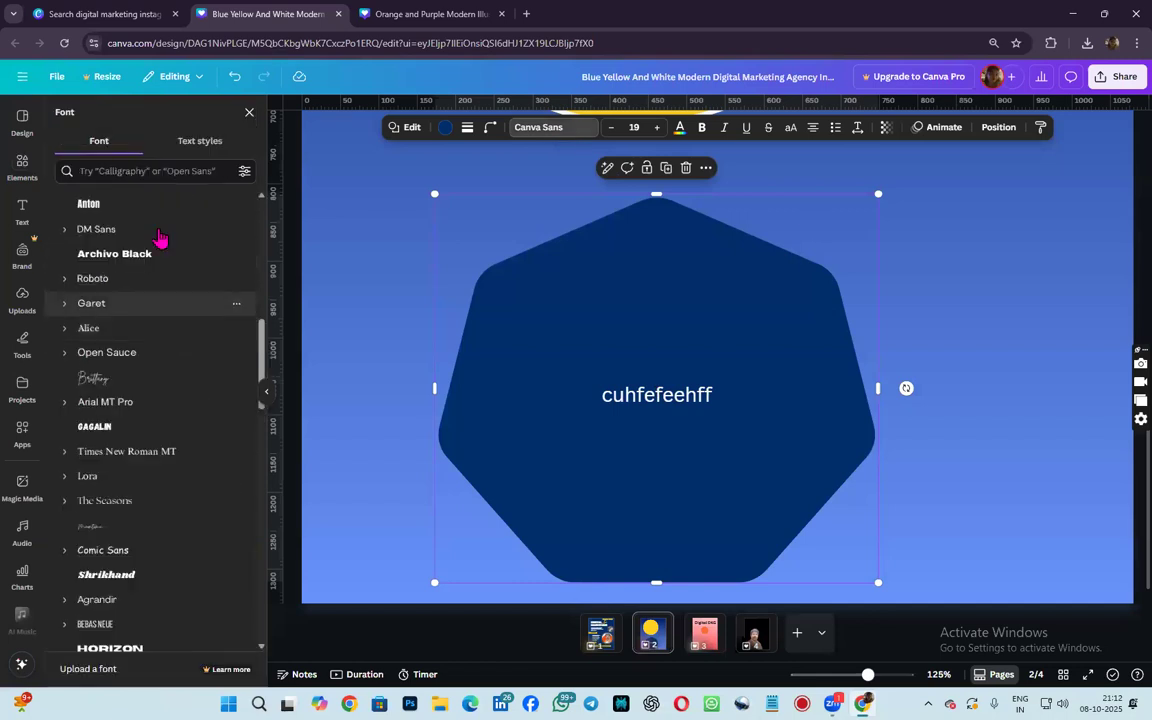
left_click(140, 256)
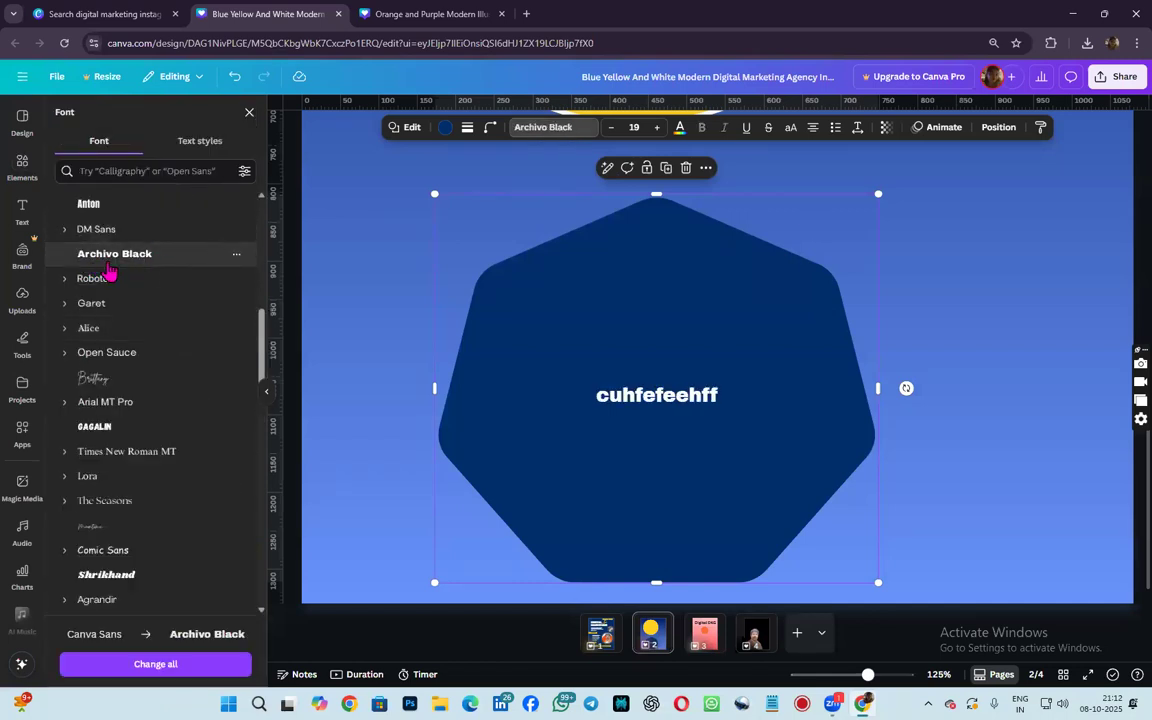
left_click(657, 127)
left_click(657, 127)
left_click(657, 127)
left_click(657, 127)
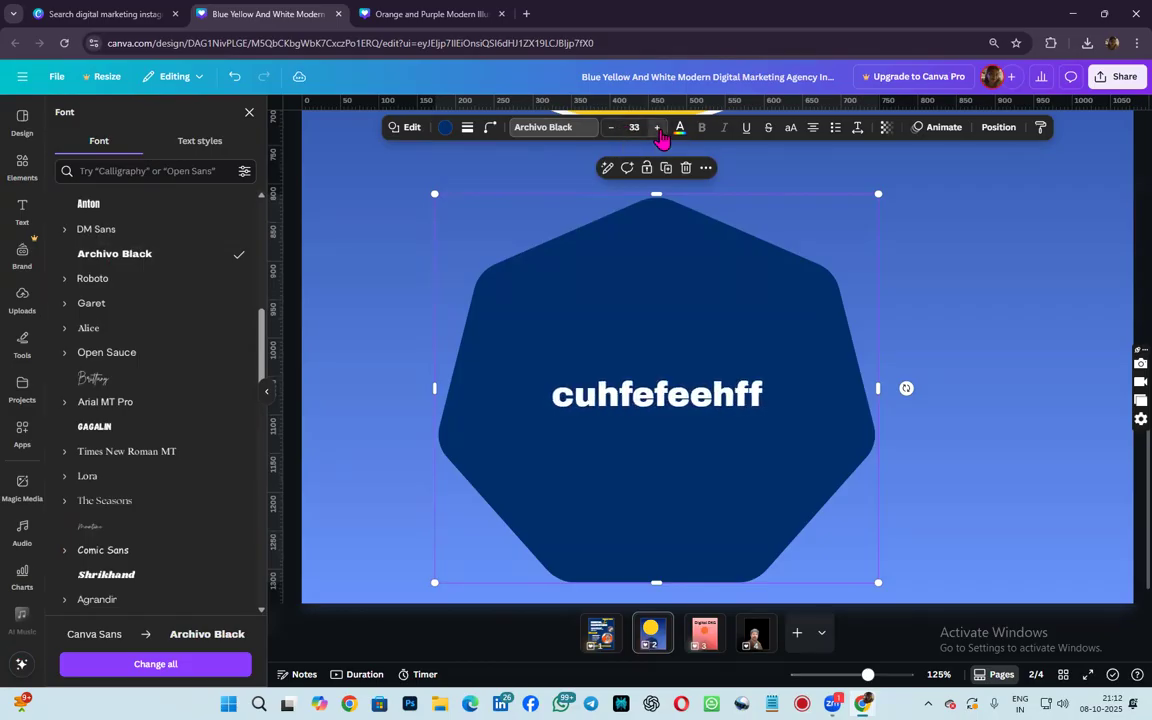
left_click(611, 128)
left_click(611, 128)
left_click(611, 128)
left_click(611, 128)
left_click(611, 128)
left_click(611, 128)
left_click(611, 128)
left_click(611, 128)
left_click(611, 128)
left_click(611, 128)
left_click(611, 128)
left_click(657, 127)
left_click(657, 127)
left_click(657, 127)
left_click(657, 127)
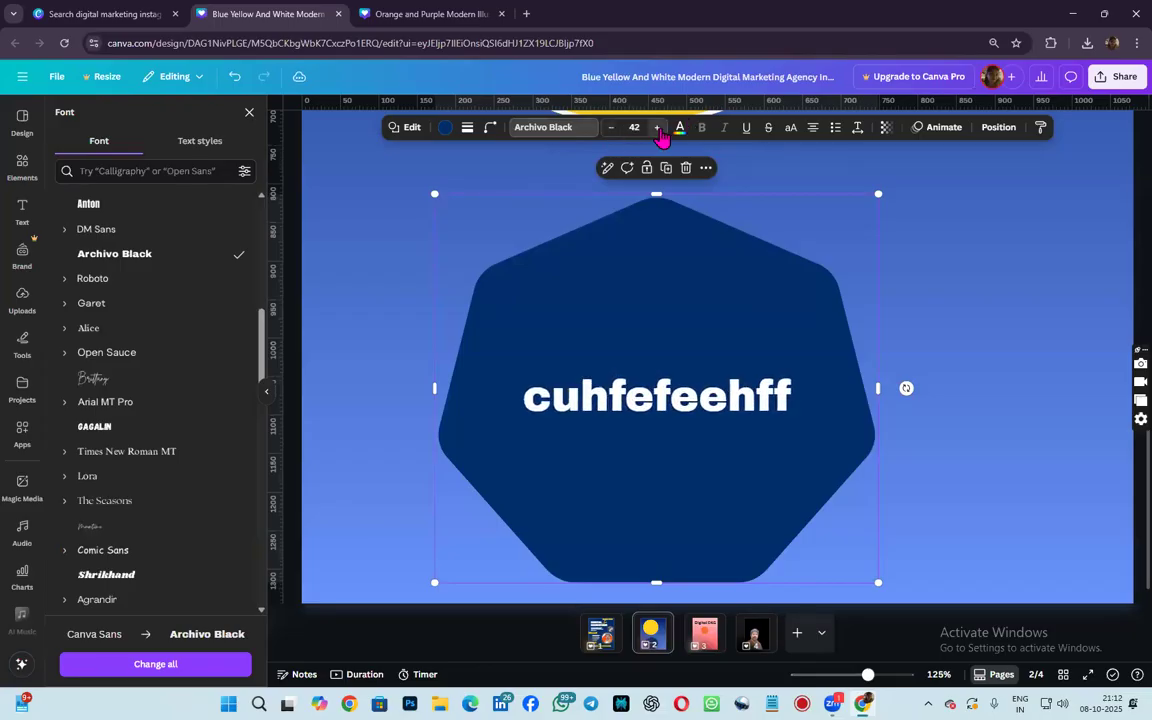
left_click(658, 130)
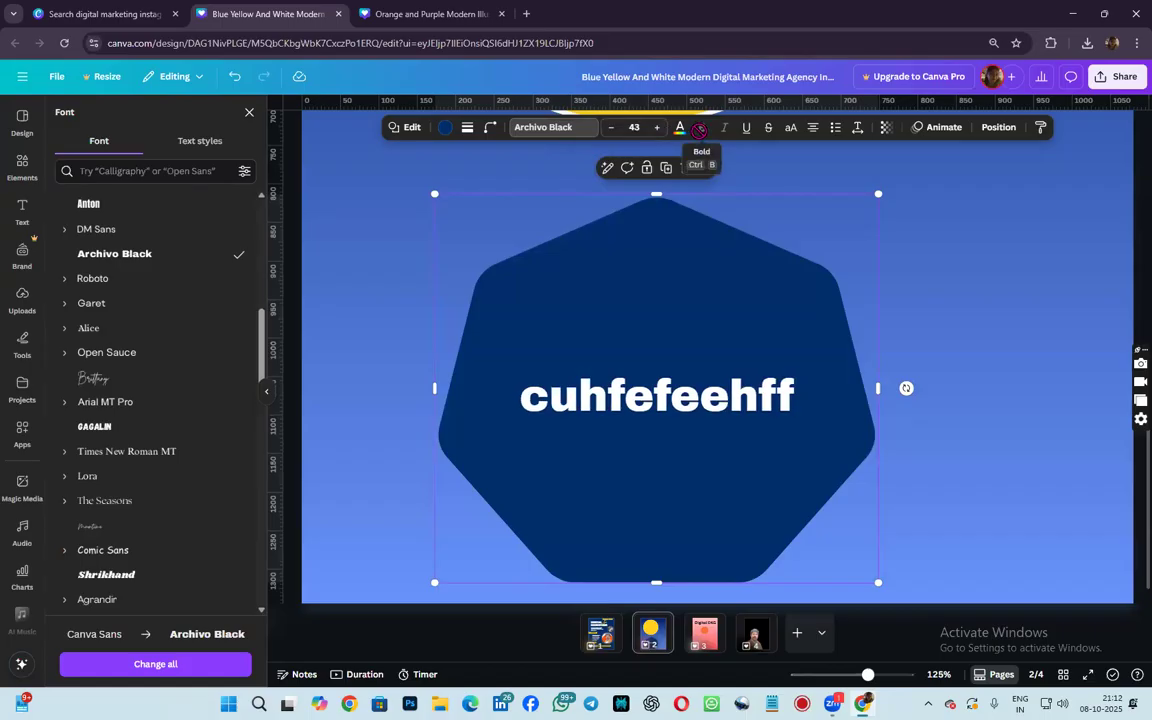
left_click_drag(867, 675, 838, 675)
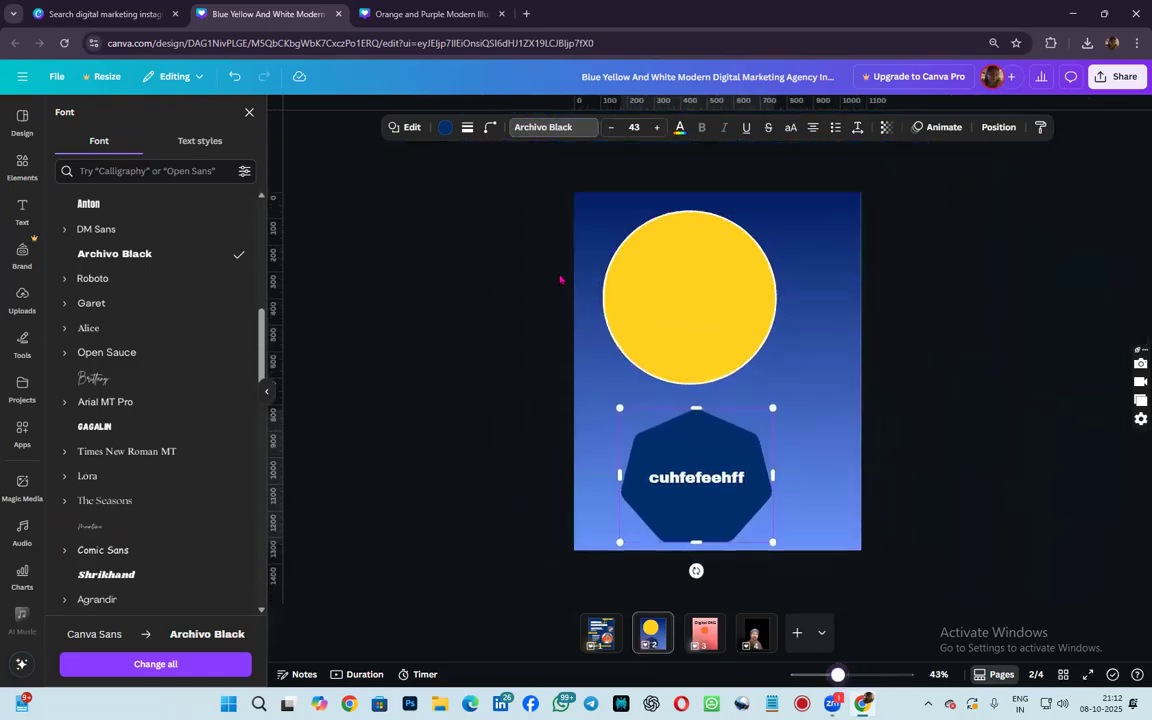
left_click(22, 165)
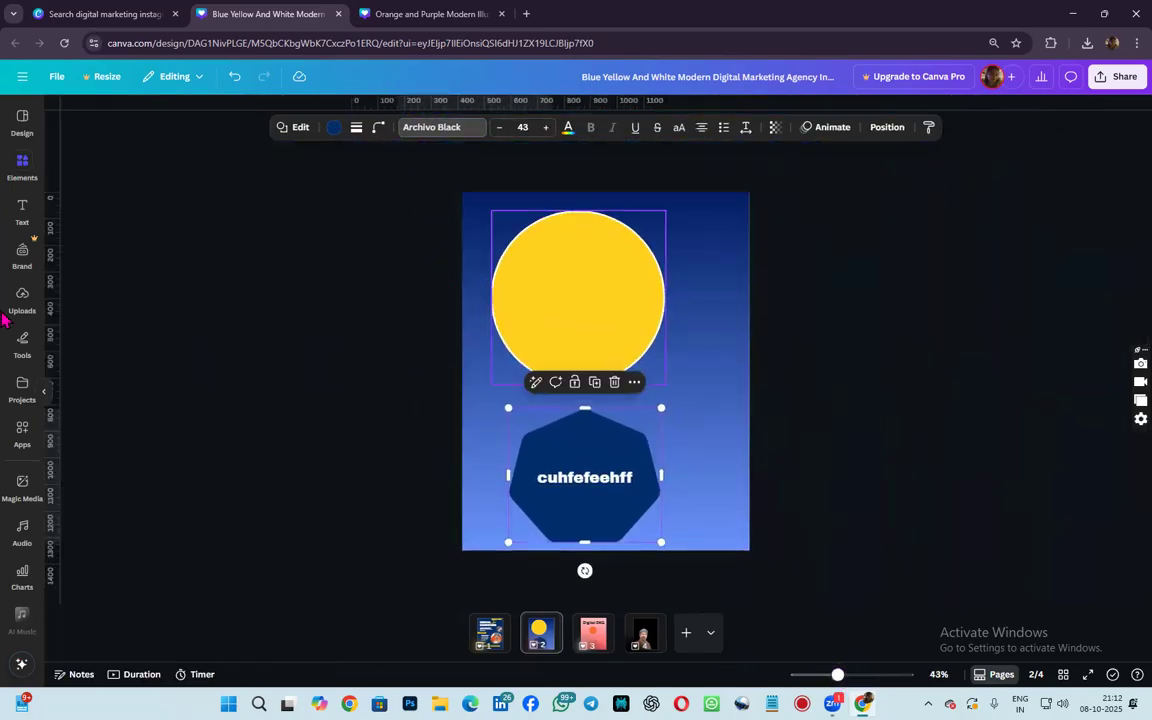